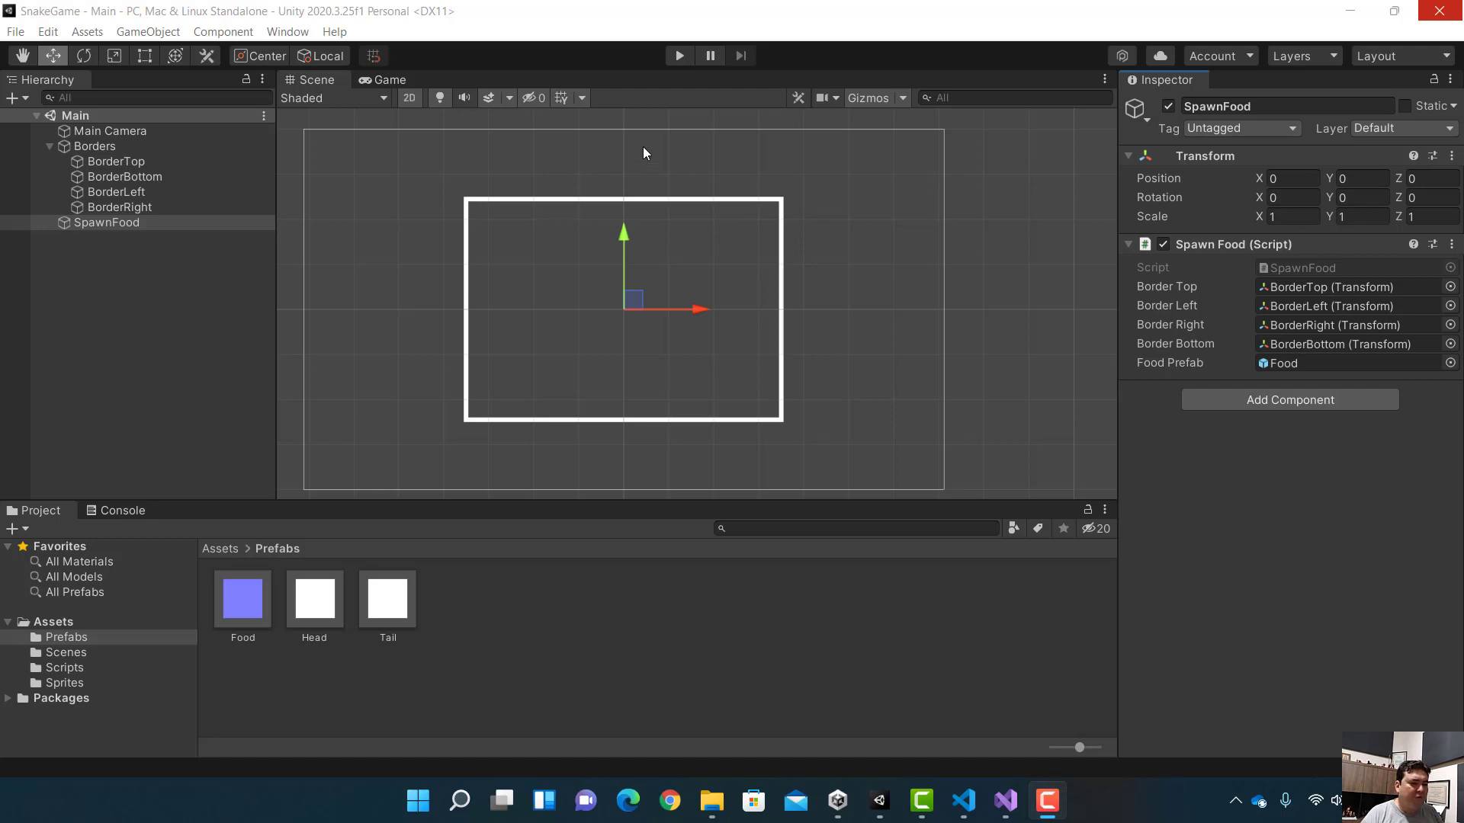
Play-test the game until three Food(Clone) pieces spawn inside the bordered arena, then stop it.
left_click(679, 55)
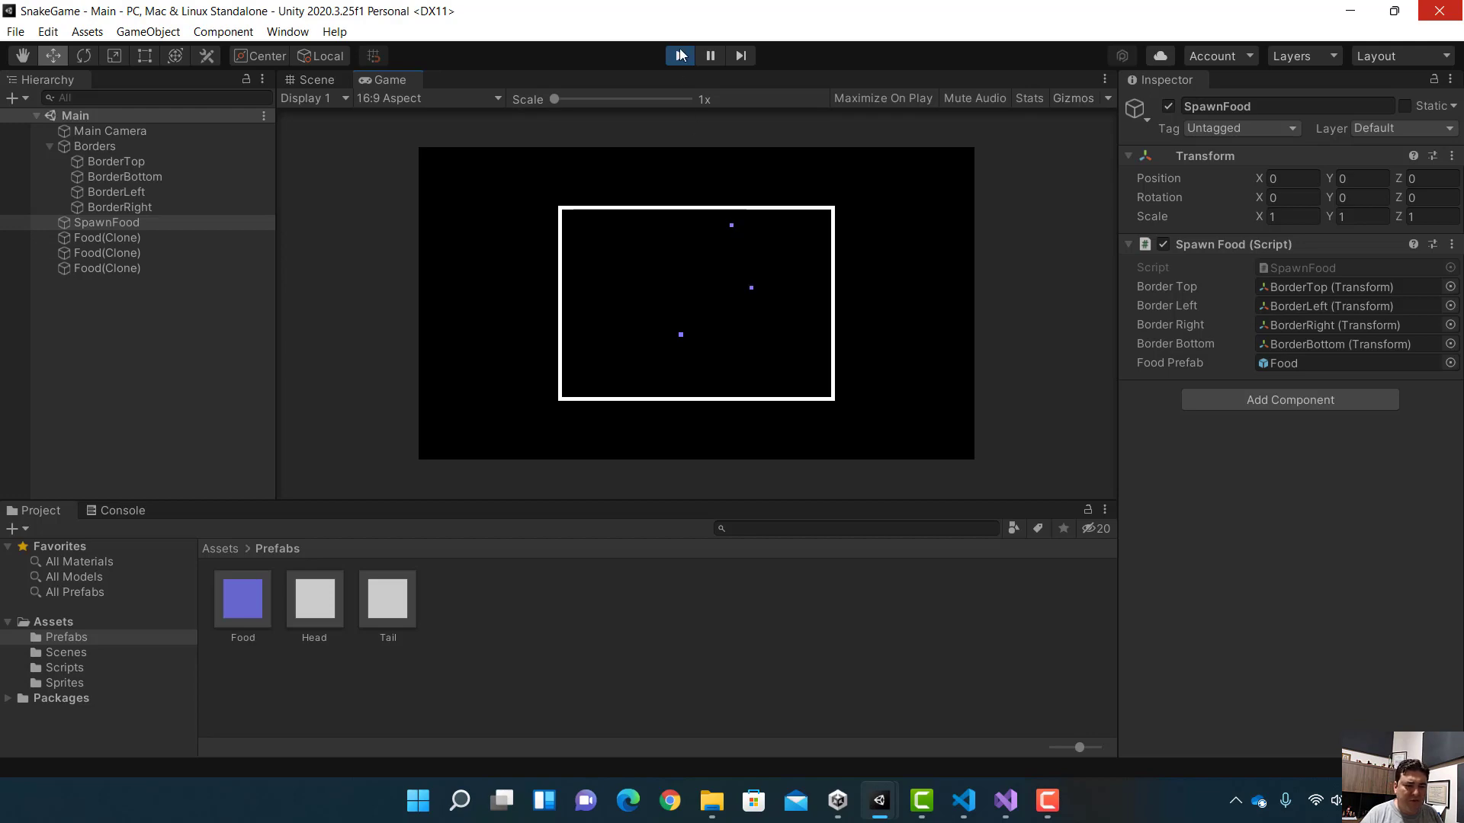
key("ctrl+p")
Review SpawnFood.cs: InvokeRepeating("Spawn", 3, 4) and Spawn's random position between the borders.
left_click(1005, 800)
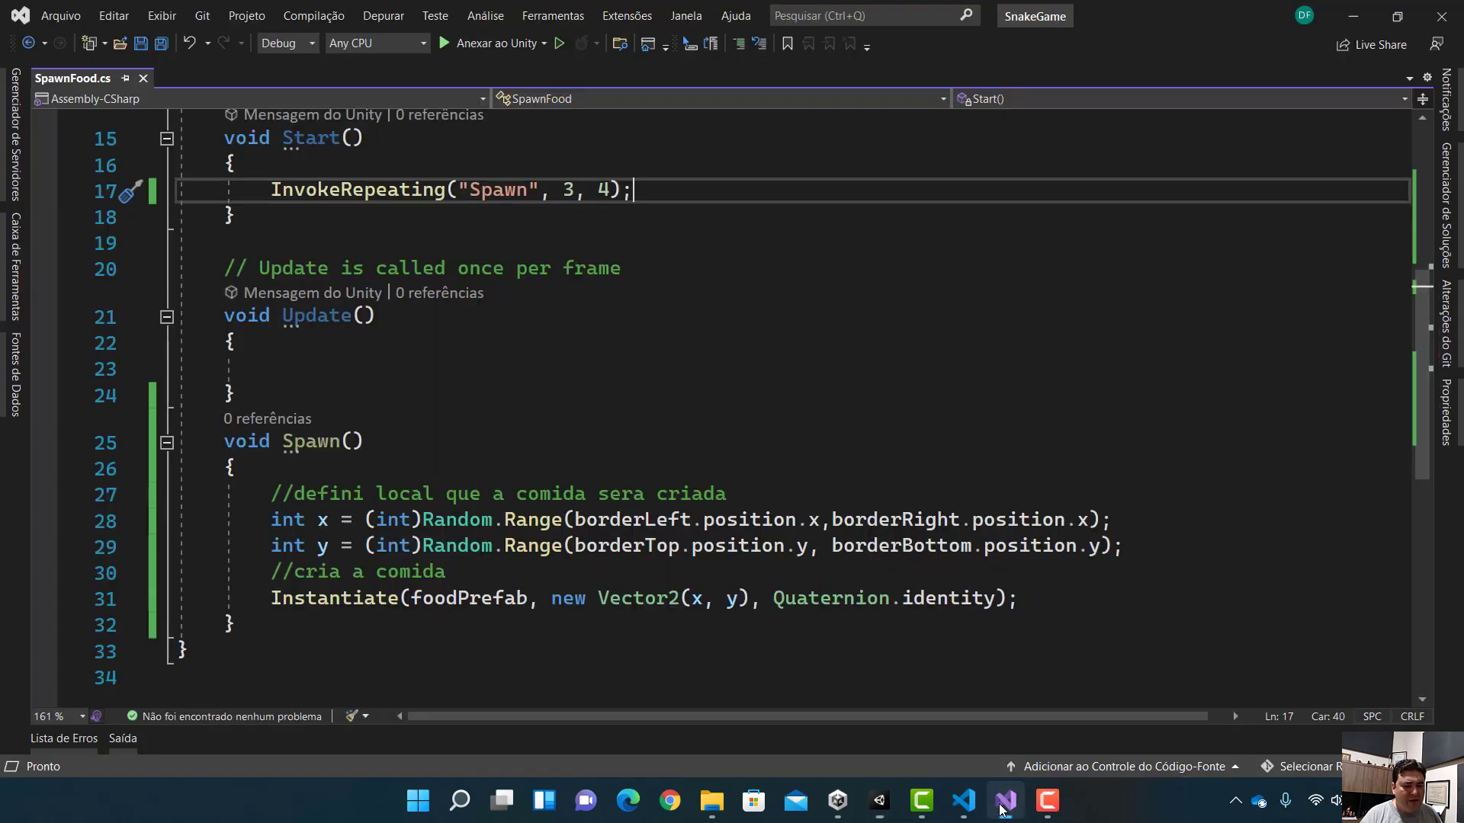
scroll(653, 373, "up", 2)
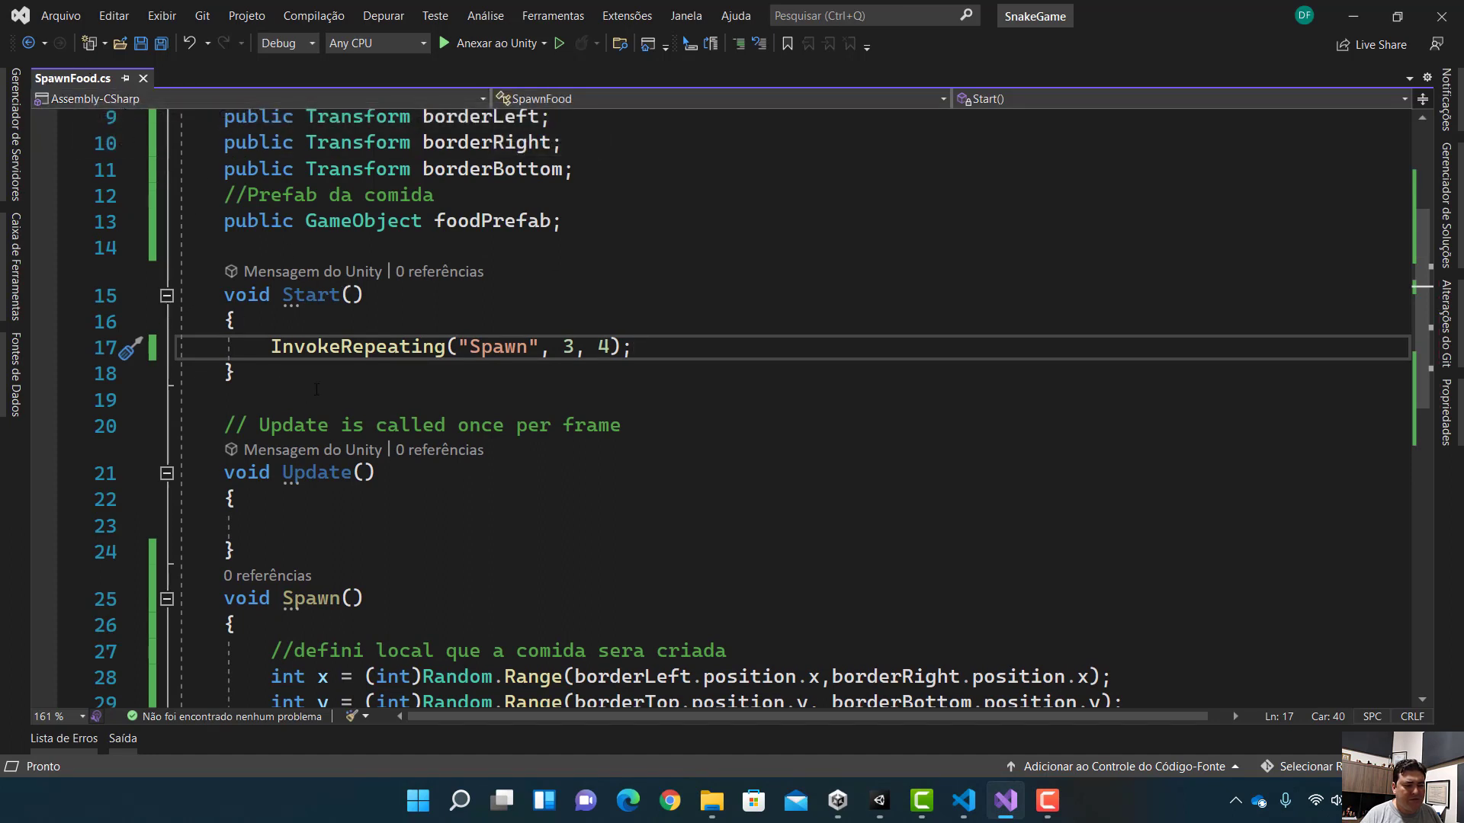
mouse_move(306, 359)
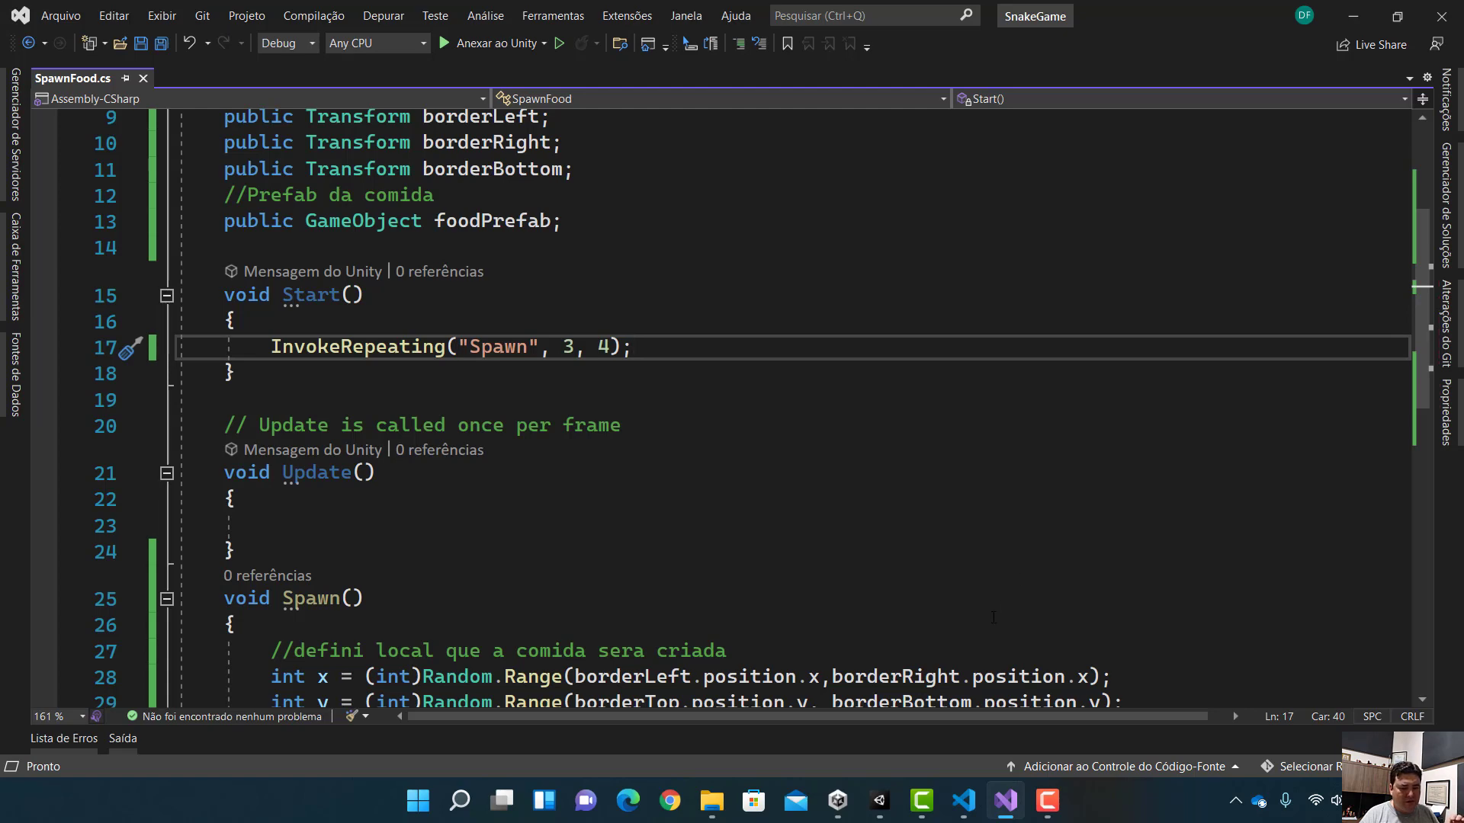
scroll(994, 594, "down", 4)
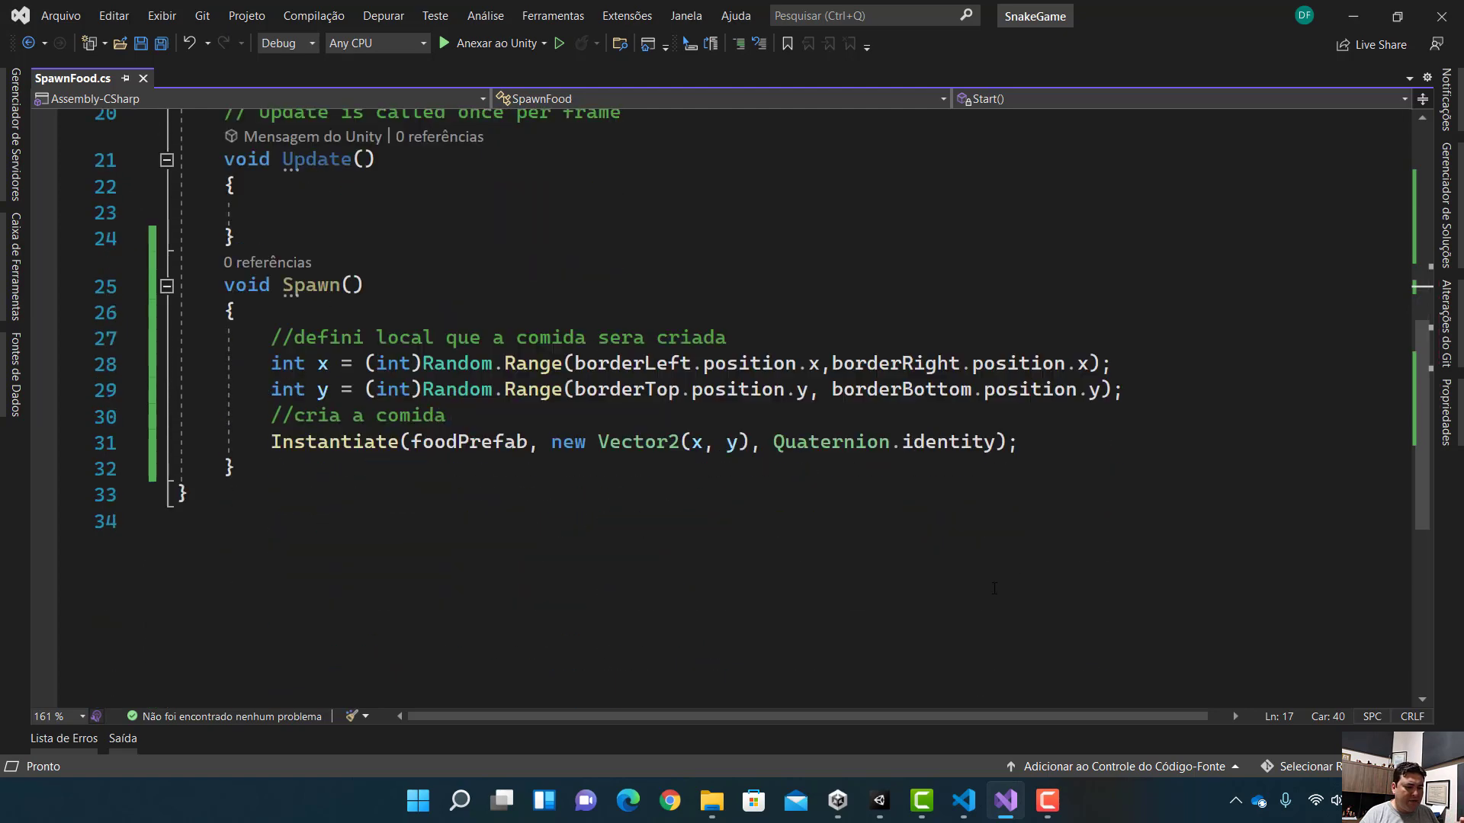
scroll(994, 589, "up", 2)
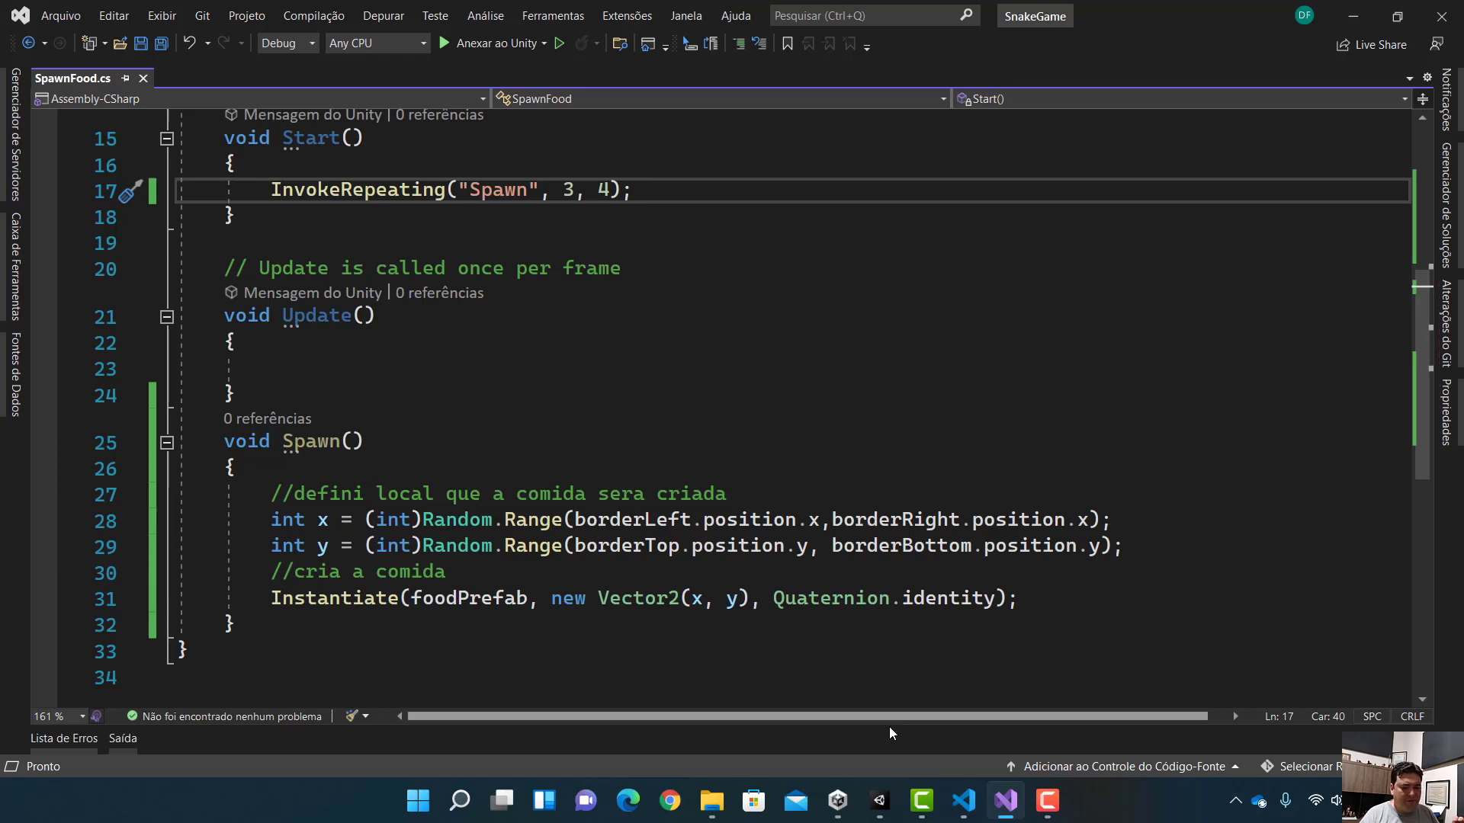
Create a C# script named Food in Assets/Scripts and open it once in Visual Studio.
left_click(1365, 20)
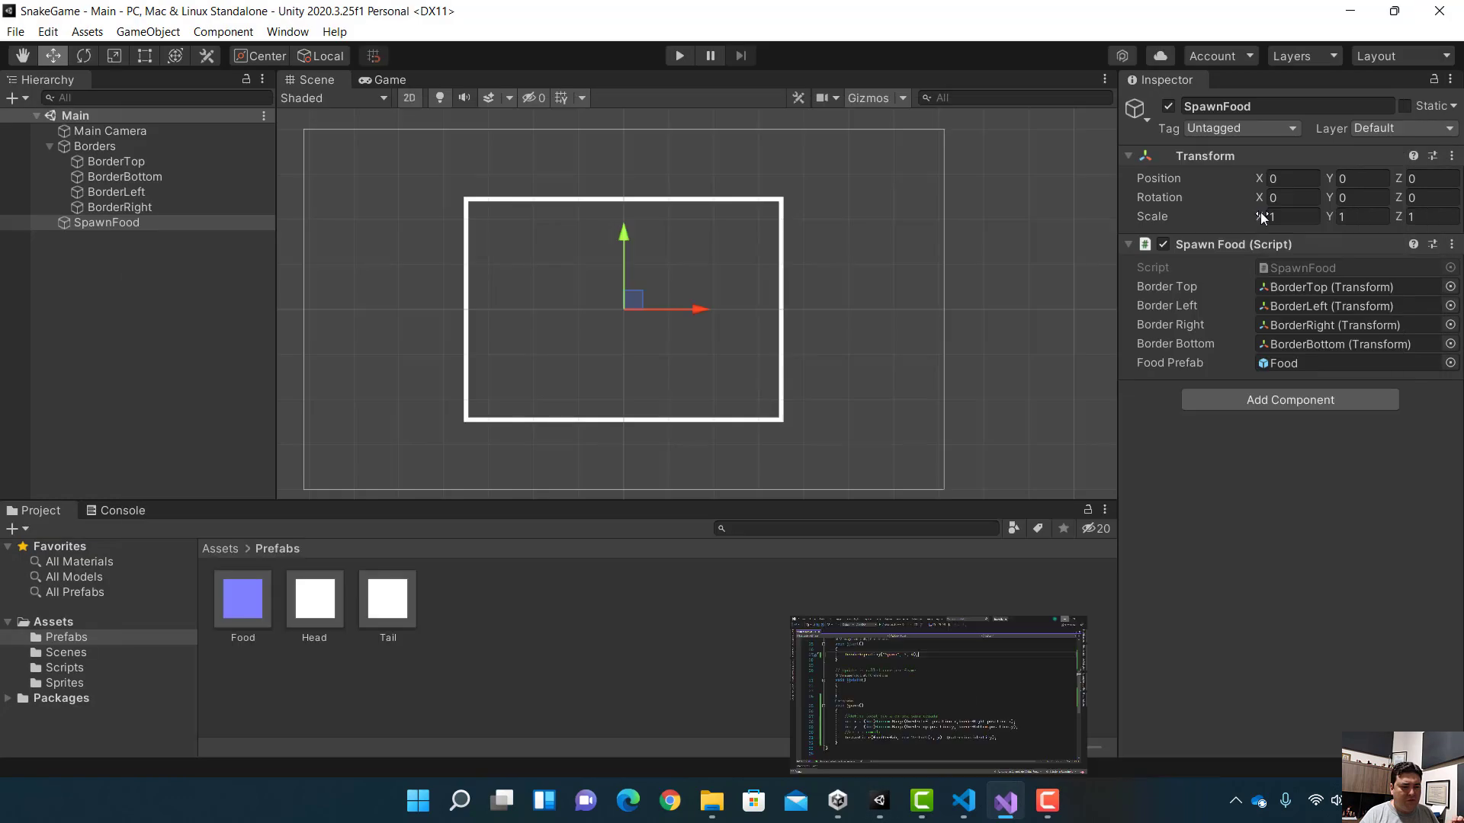
left_click(65, 667)
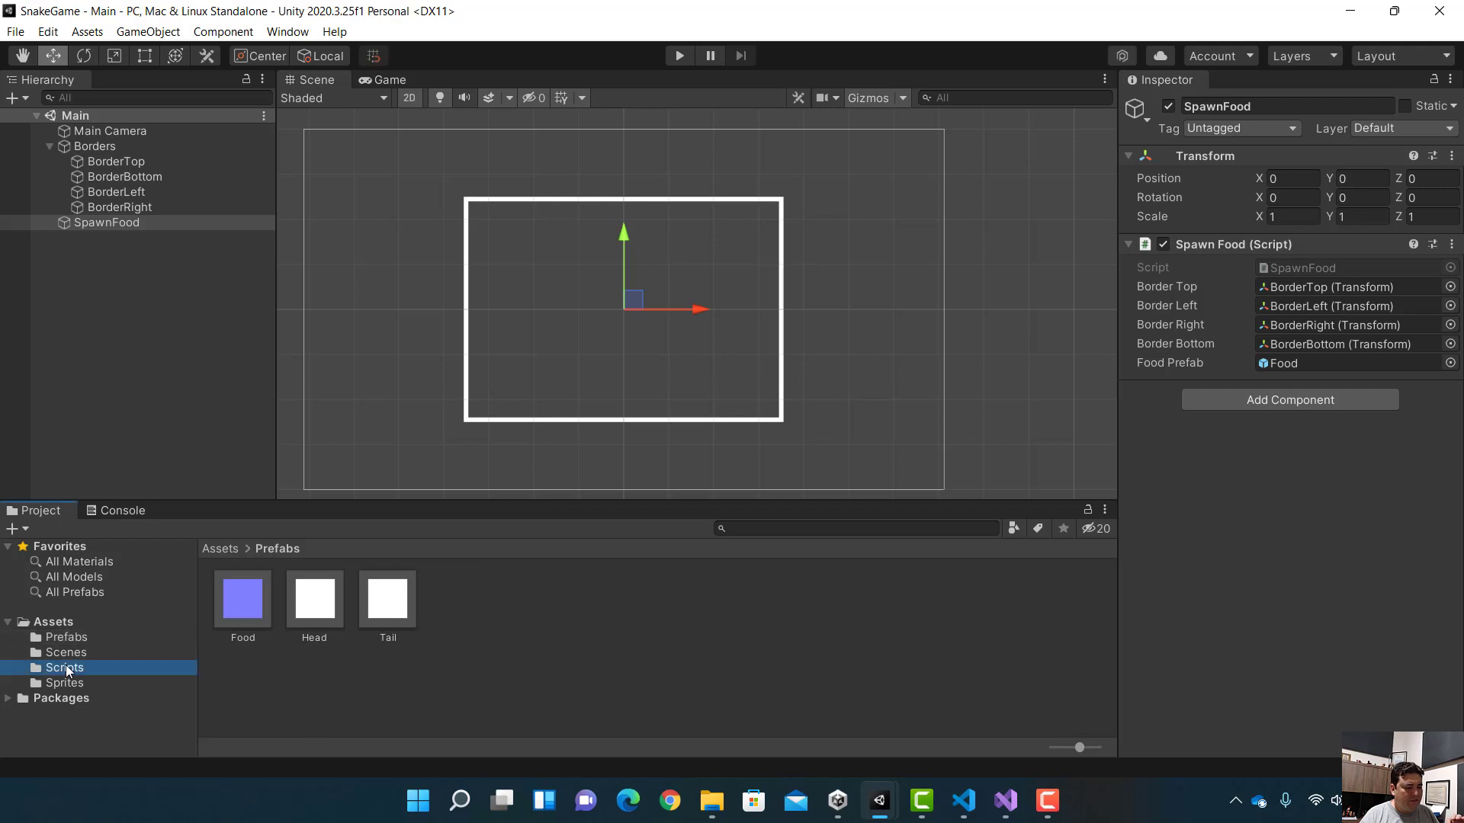
right_click(305, 614)
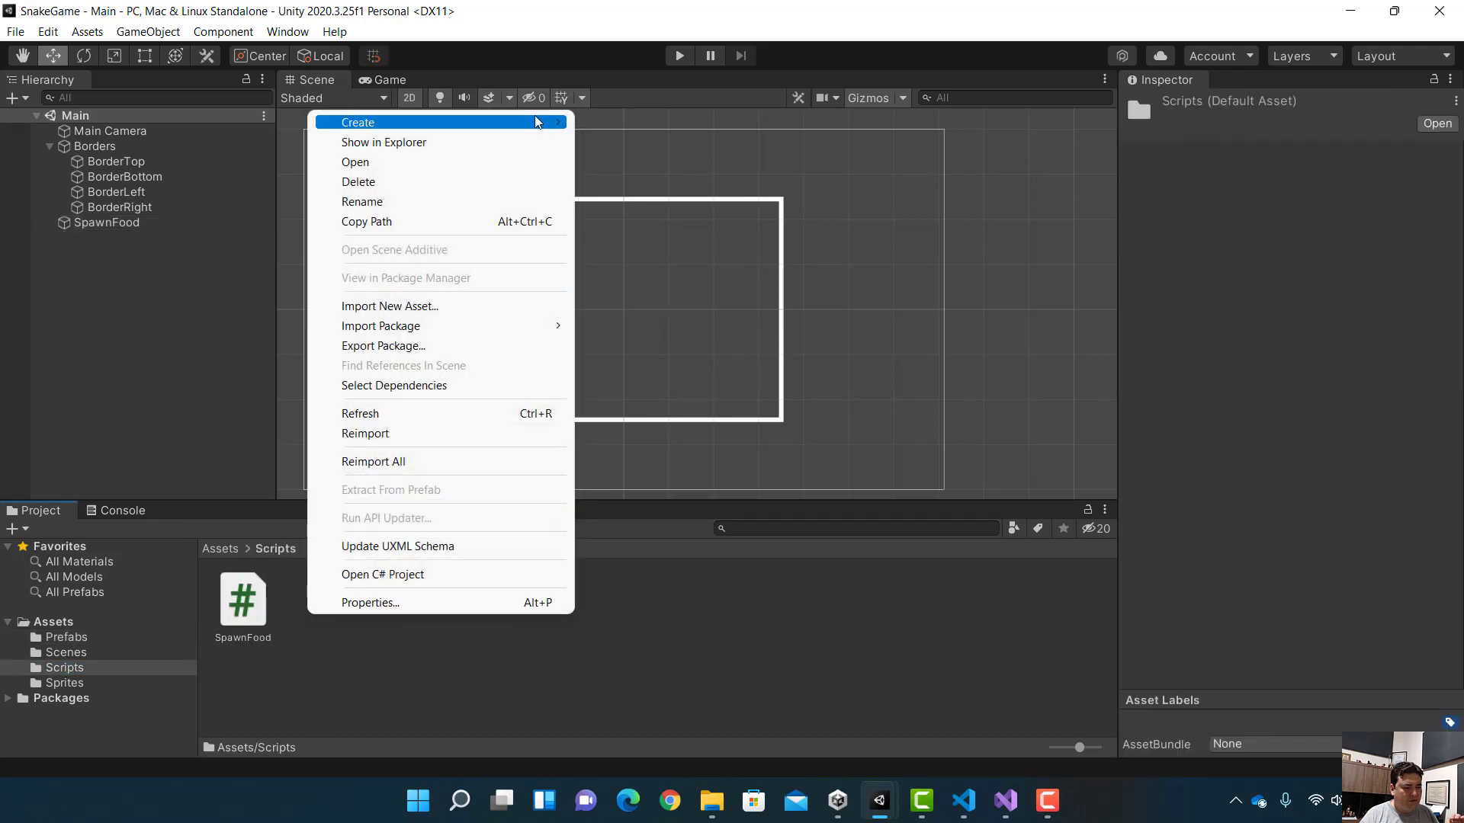
mouse_move(534, 122)
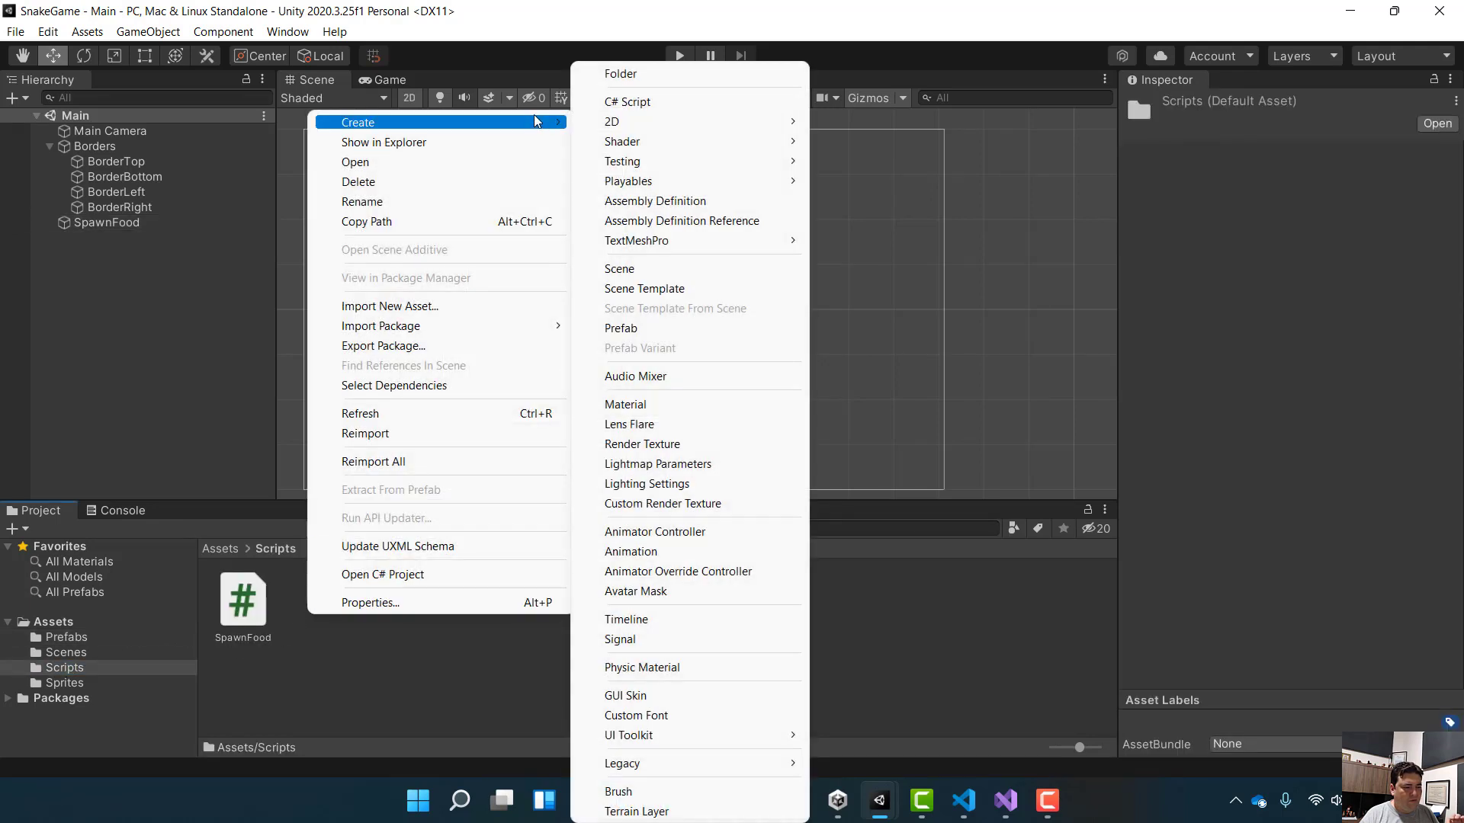
left_click(659, 105)
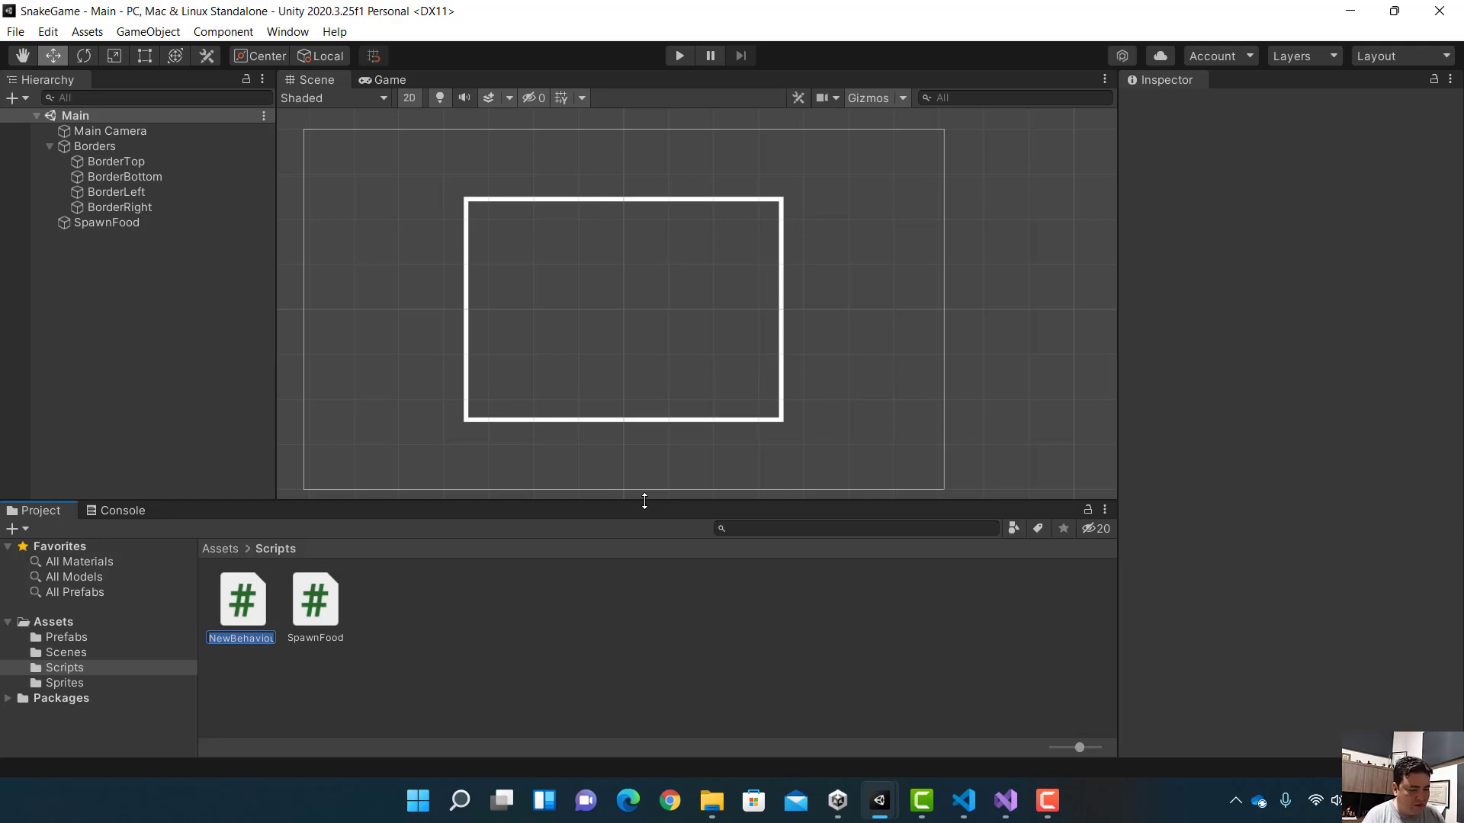
type("Food")
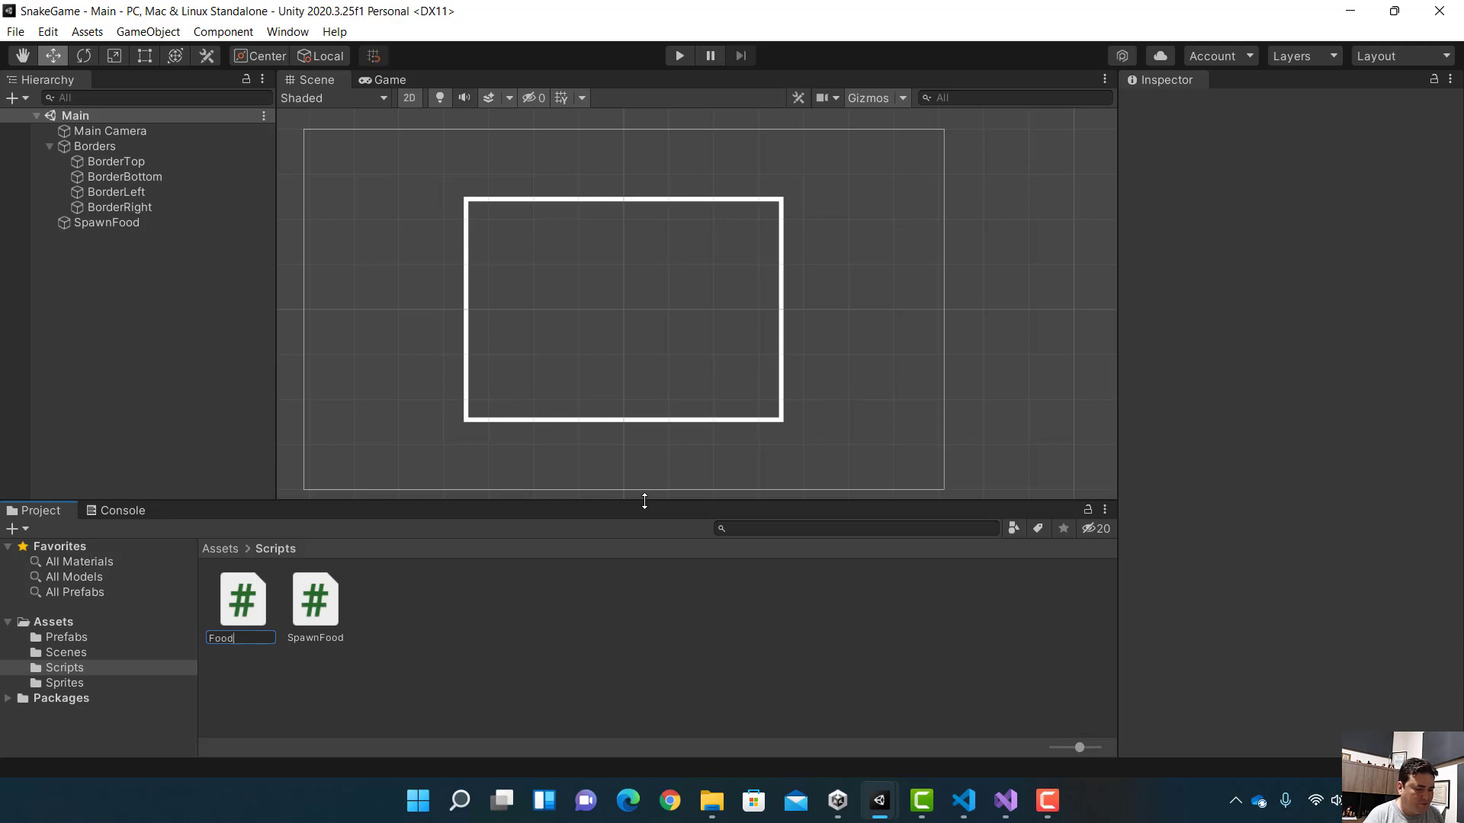
key("Return")
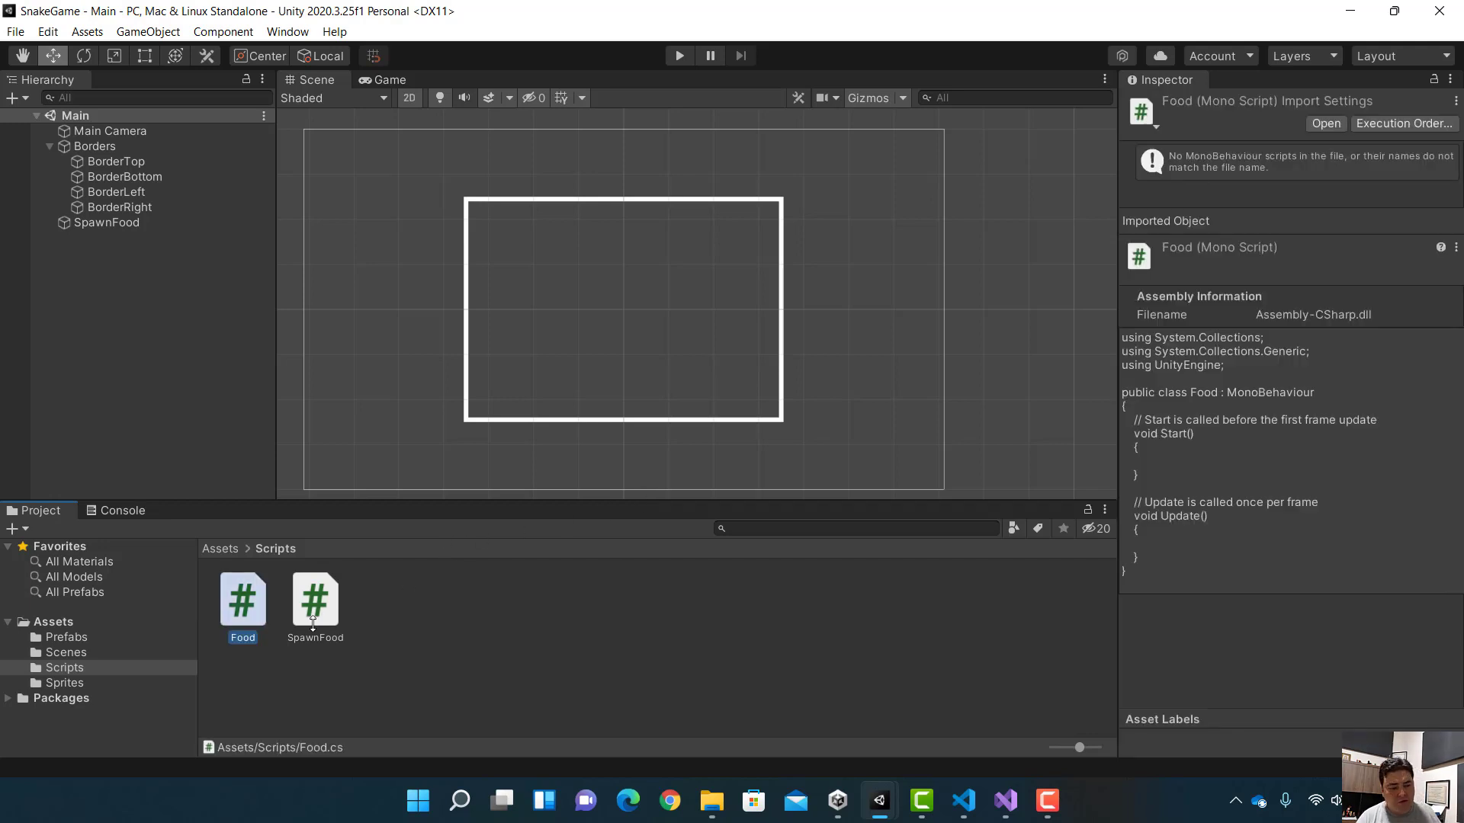
double_click(249, 617)
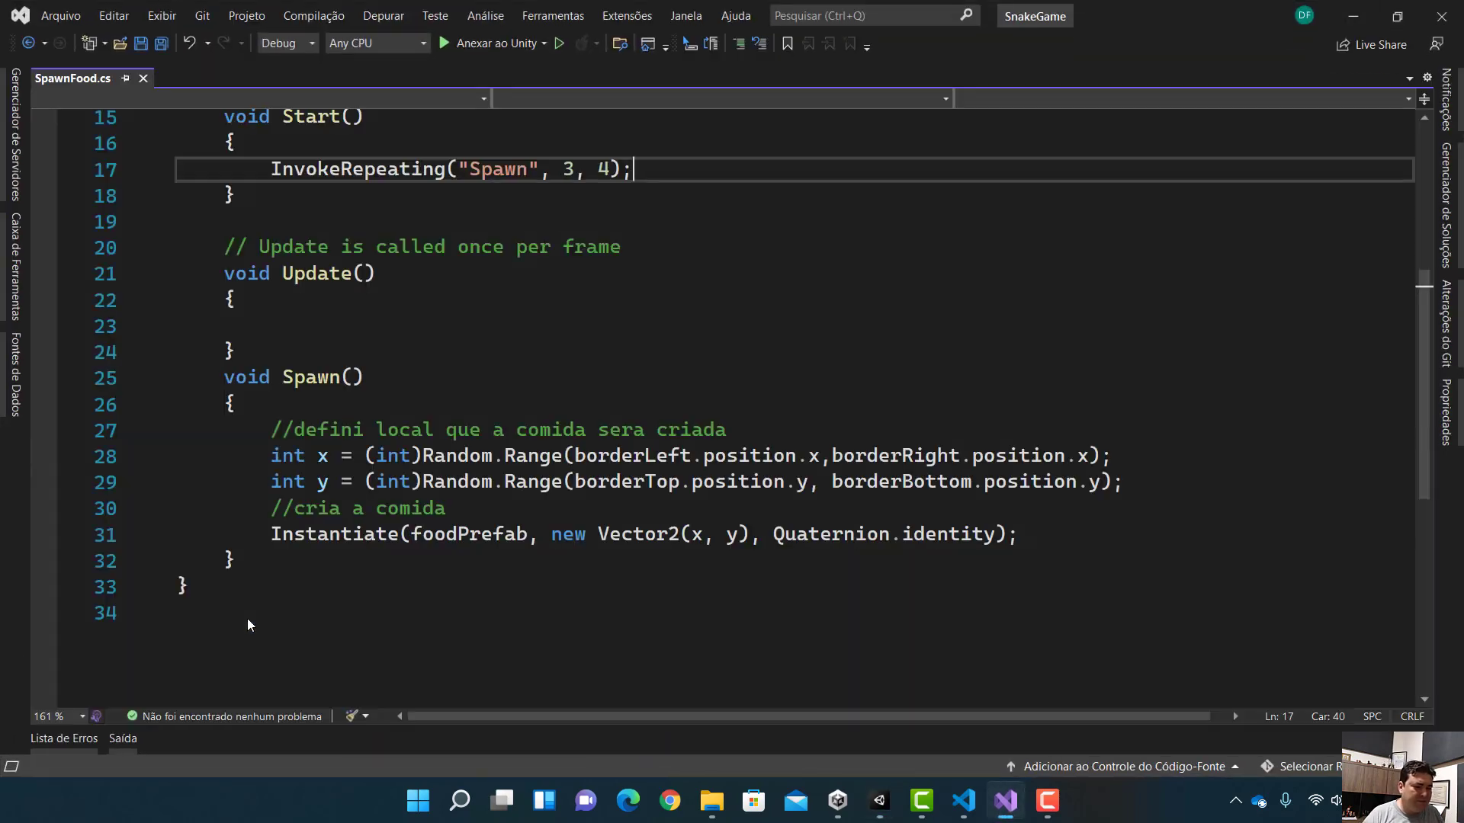
left_click(1356, 17)
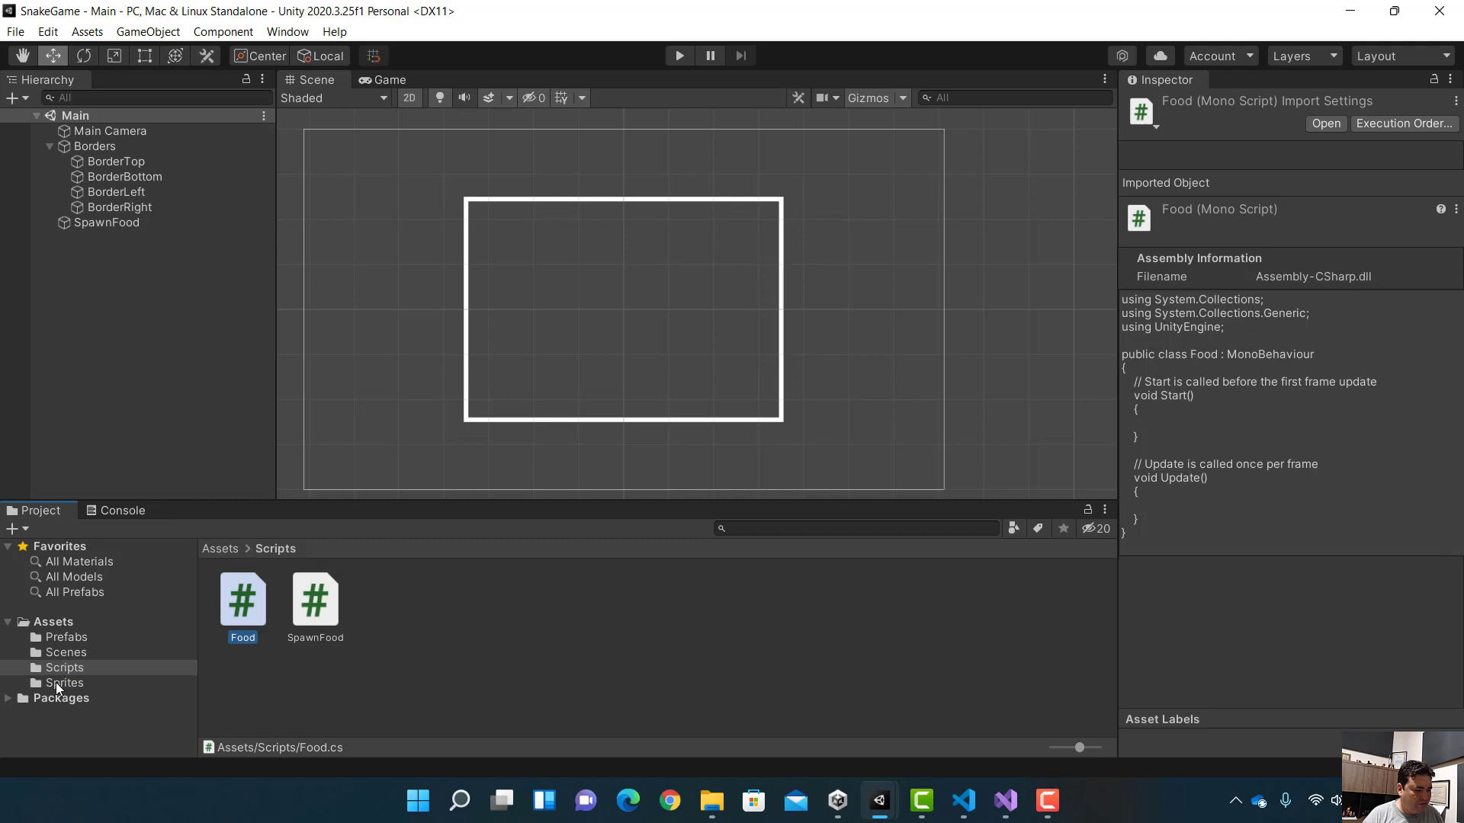
Lock the Inspector on the Food prefab and drag the Food script onto it as a component.
left_click(58, 639)
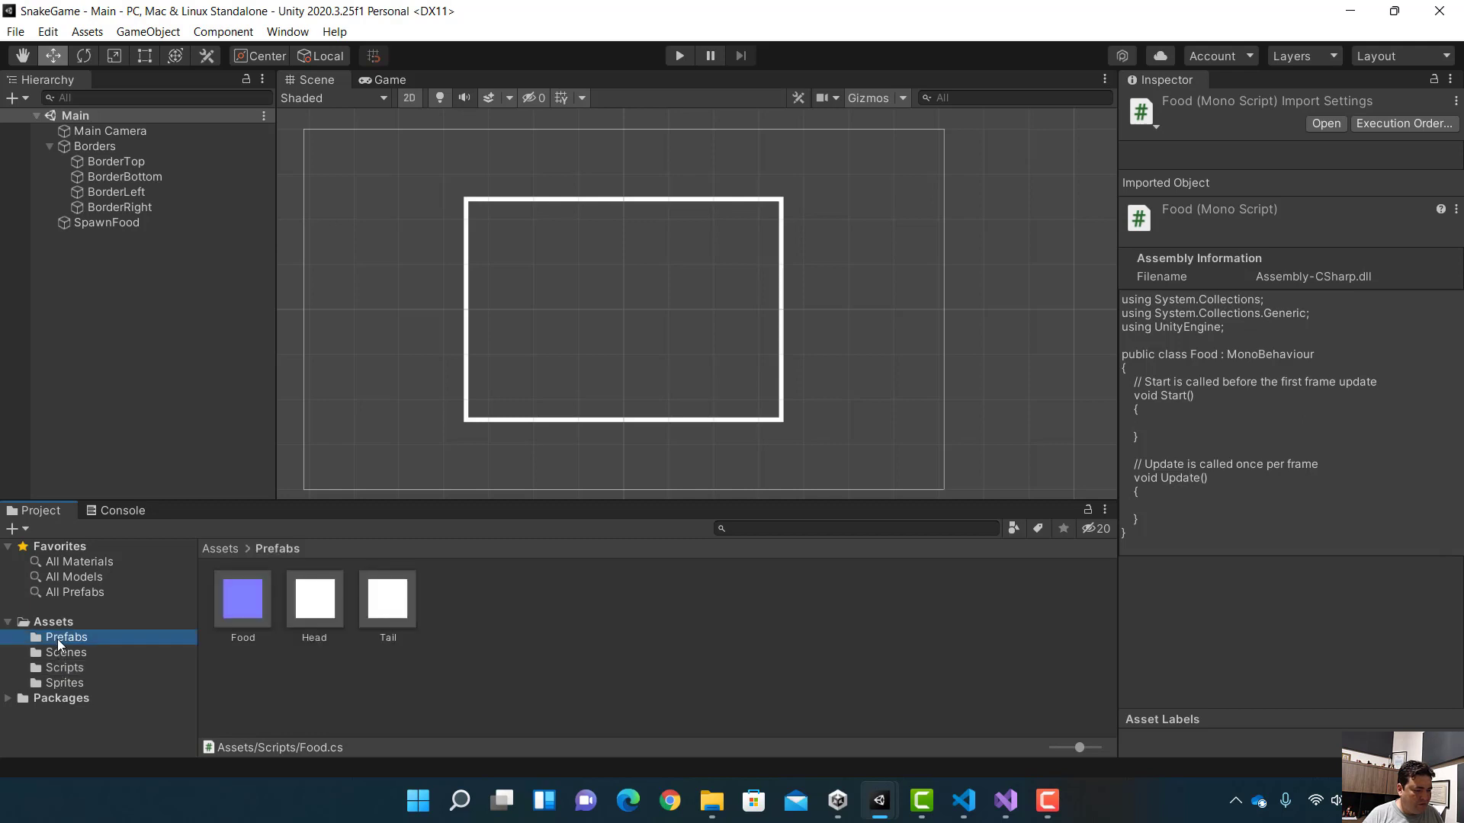
left_click(255, 598)
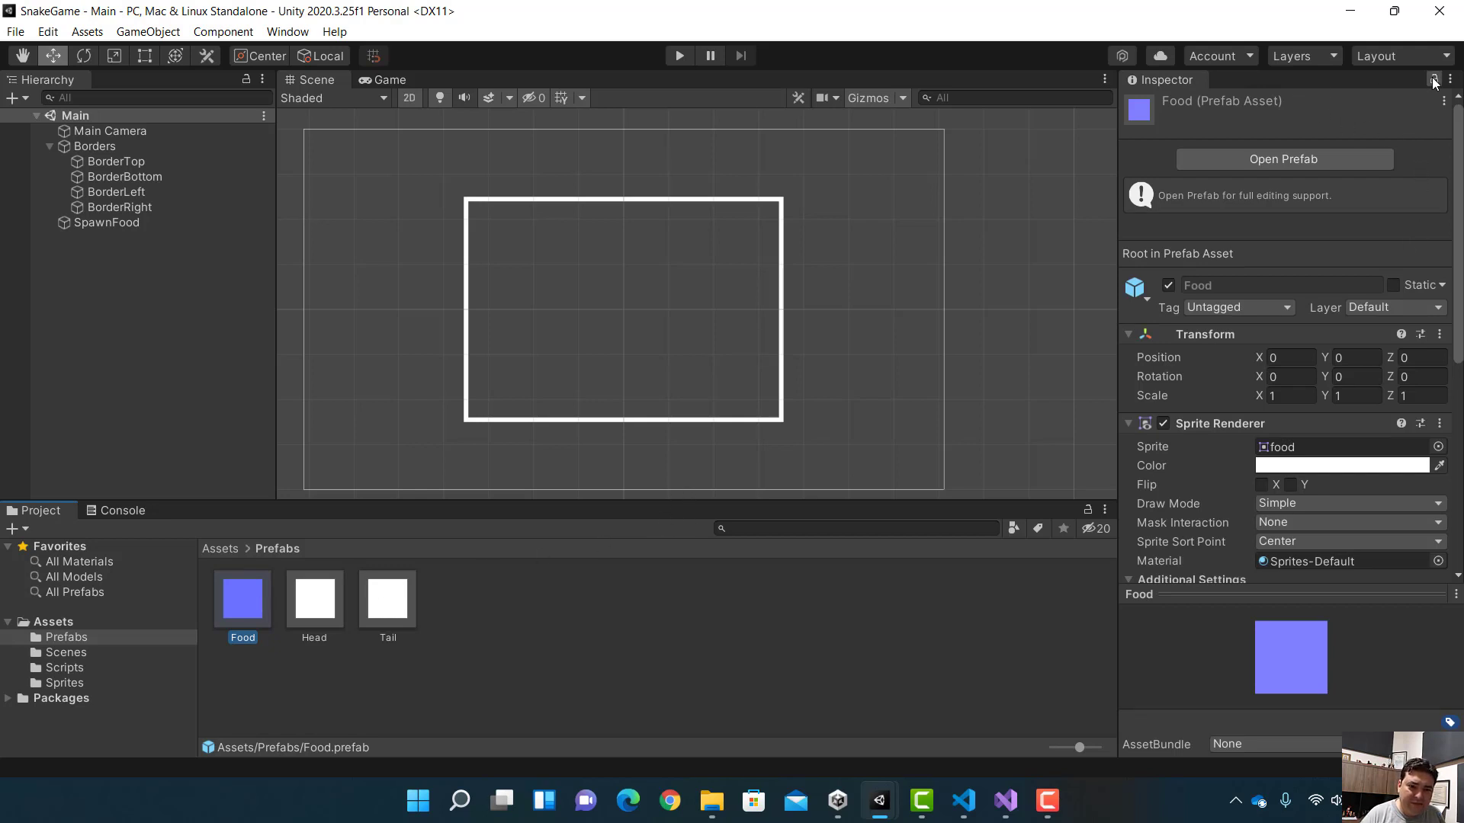
left_click(1434, 80)
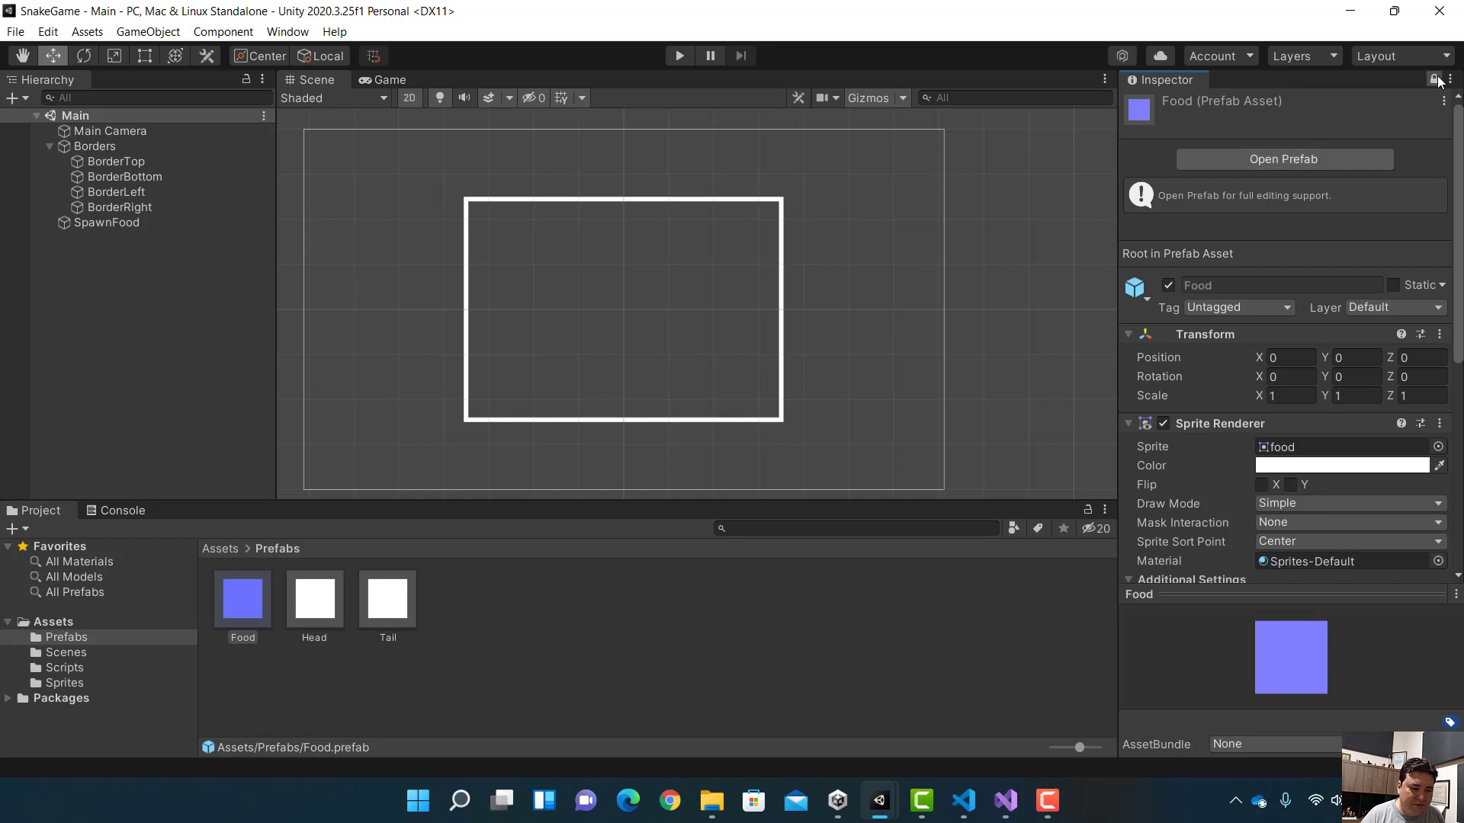
left_click(71, 668)
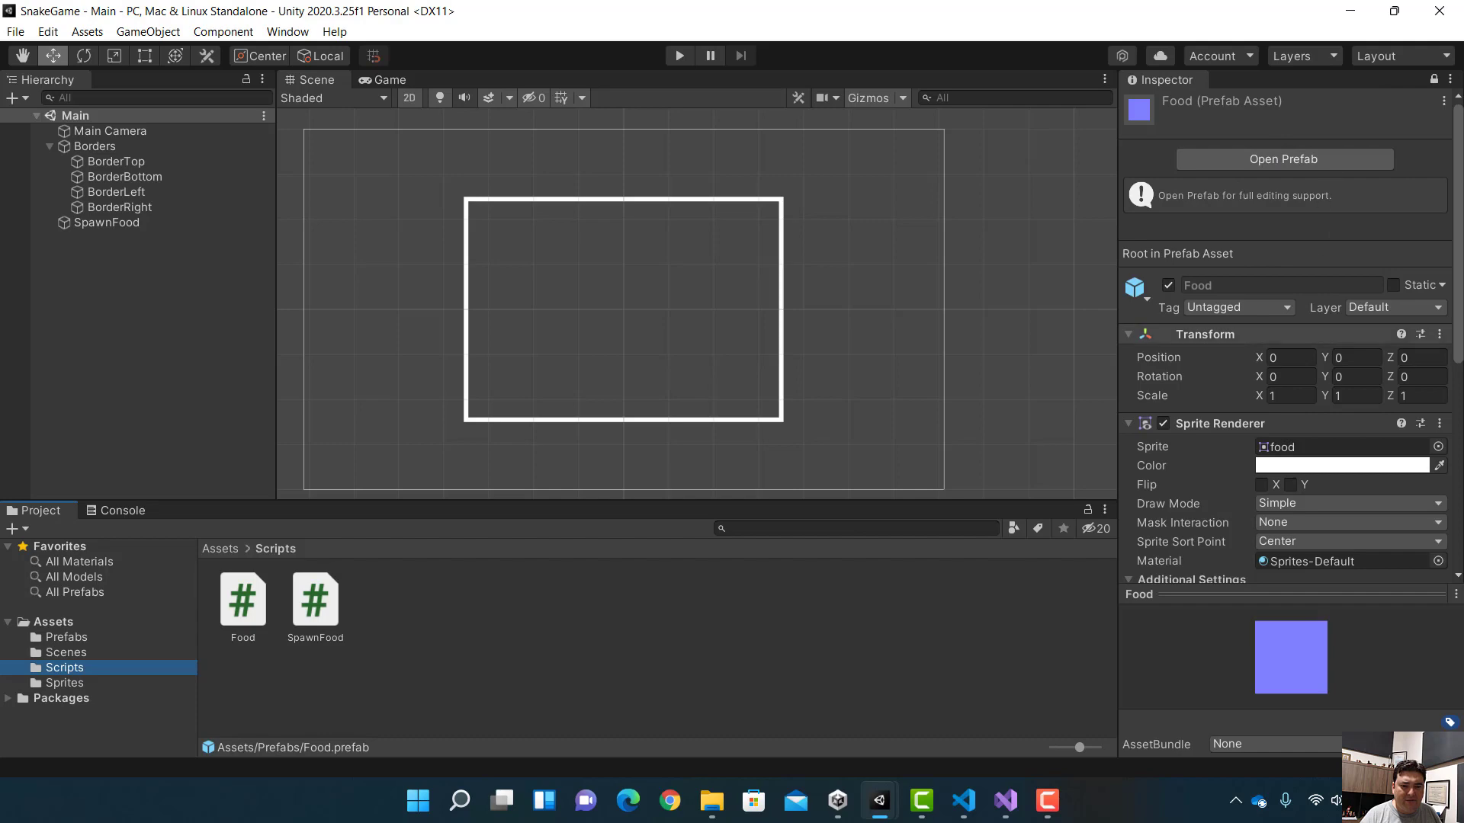
scroll(1434, 229, "down", 5)
scroll(1433, 105, "up", 3)
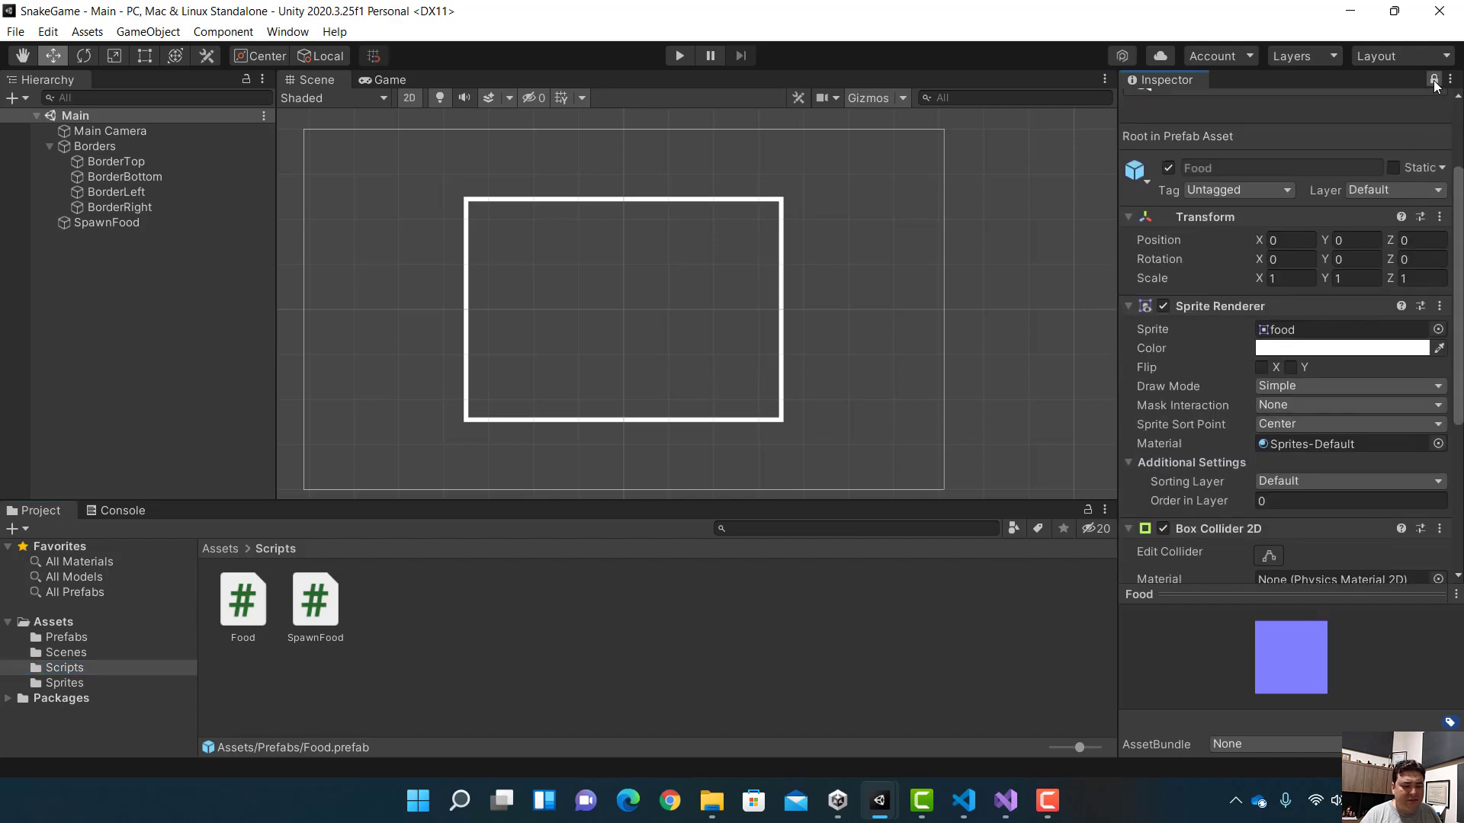
scroll(1459, 290, "down", 4)
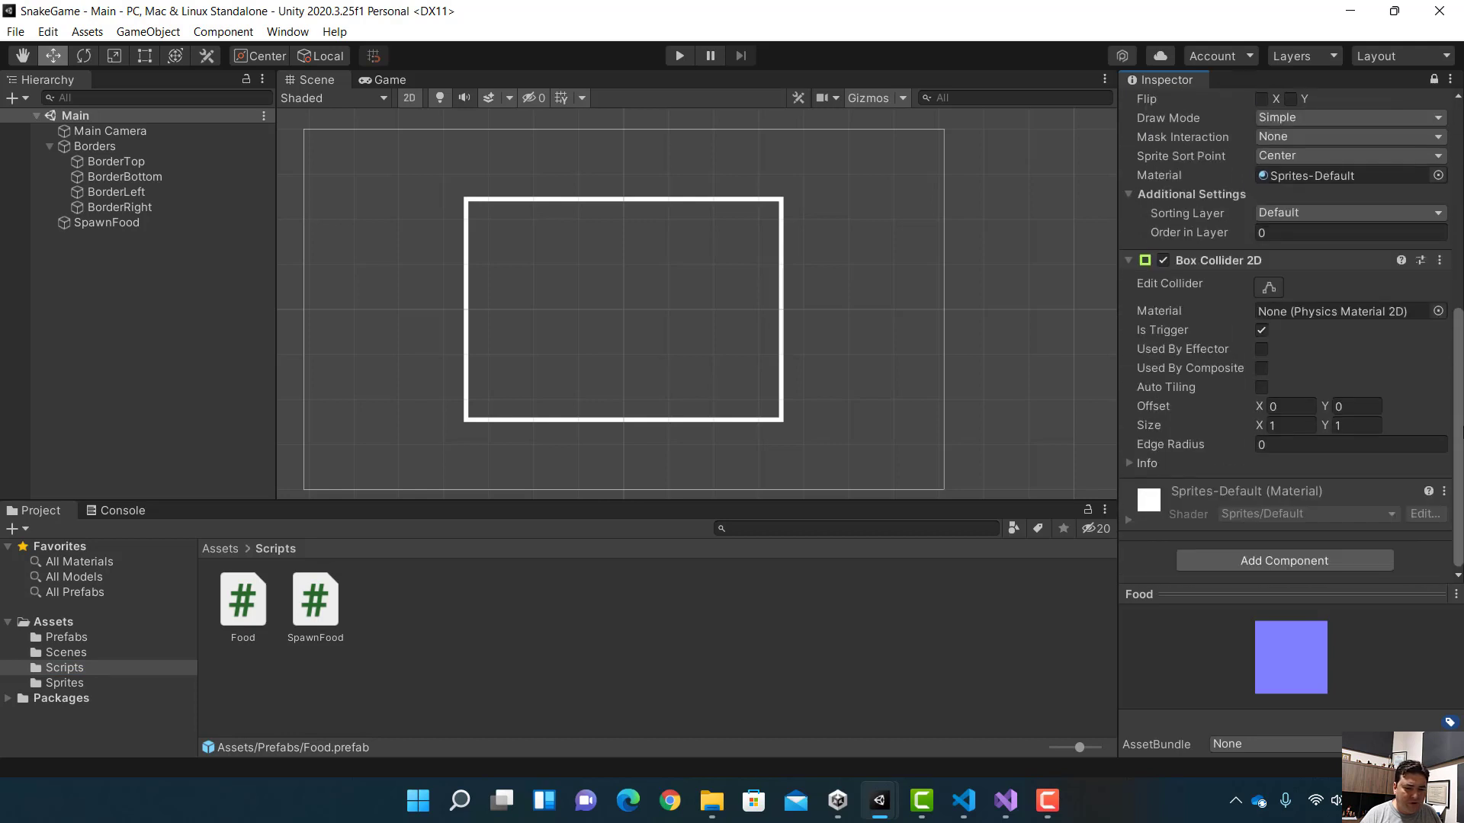
left_click_drag(250, 610, 1168, 546)
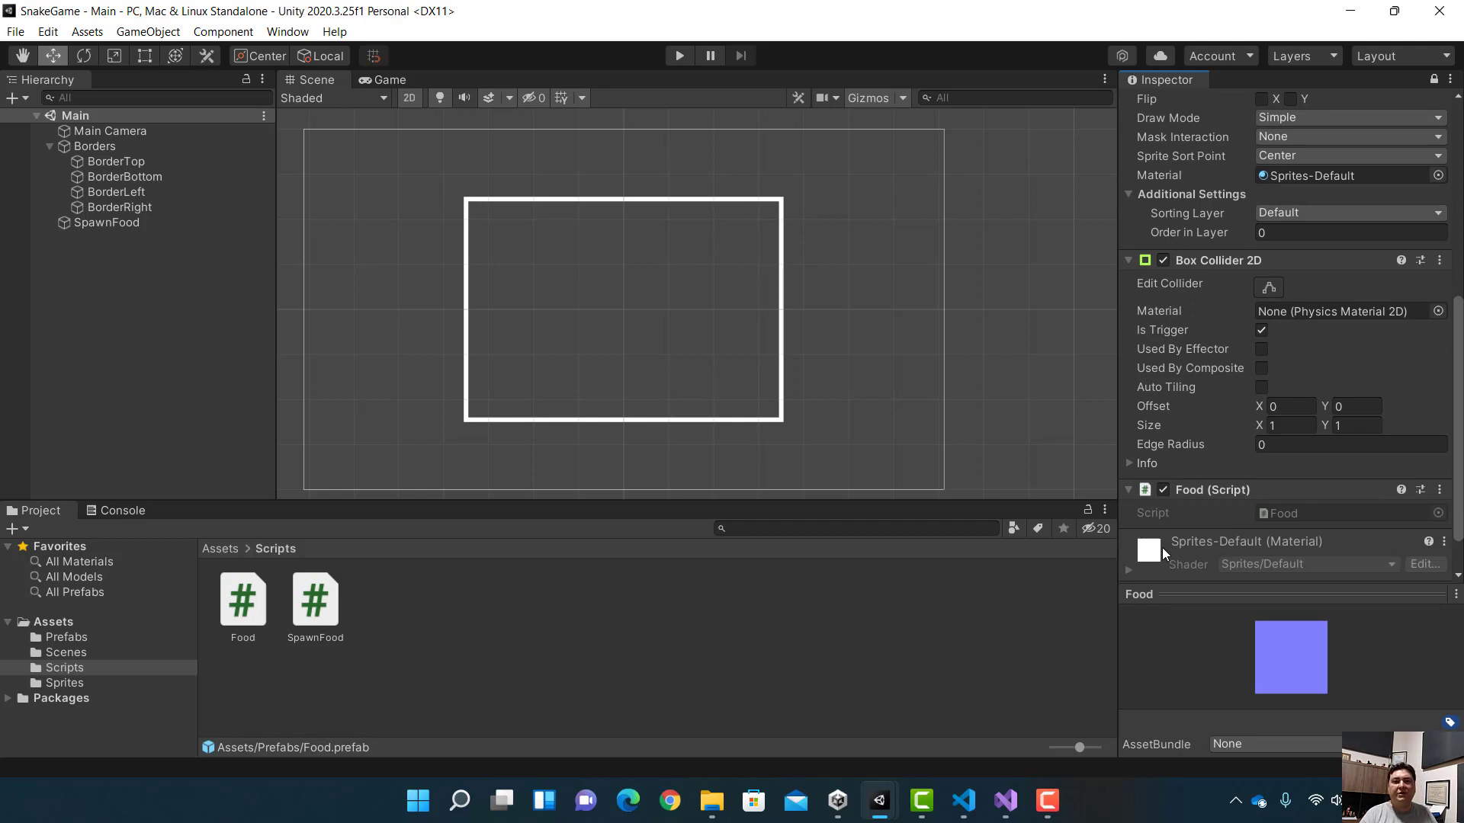
left_click(1434, 79)
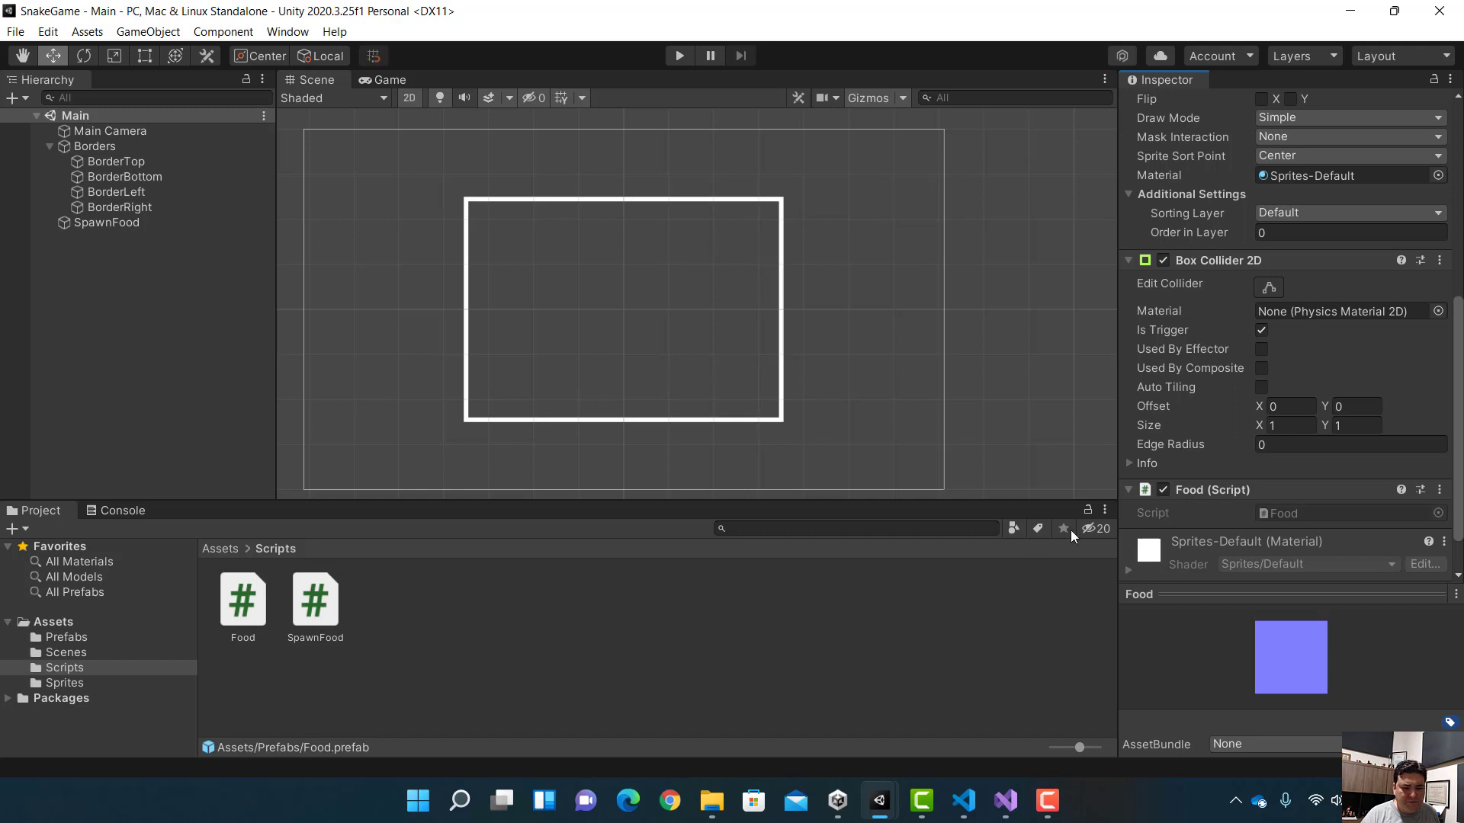
Check the Food and Head prefabs' components, then show the Scripts folder holding Food and SpawnFood.
left_click(57, 655)
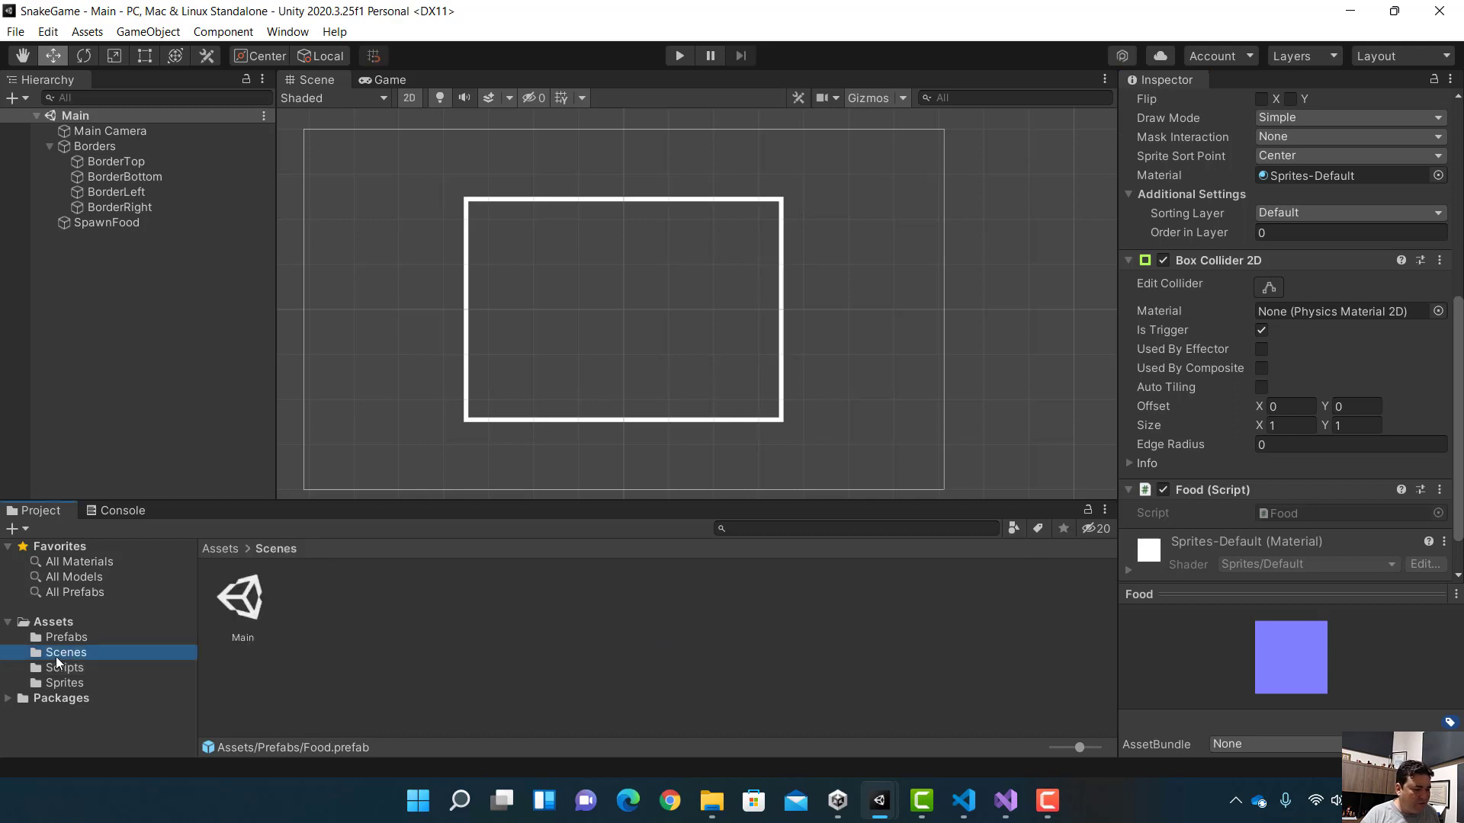
left_click(65, 638)
left_click(241, 604)
left_click(321, 604)
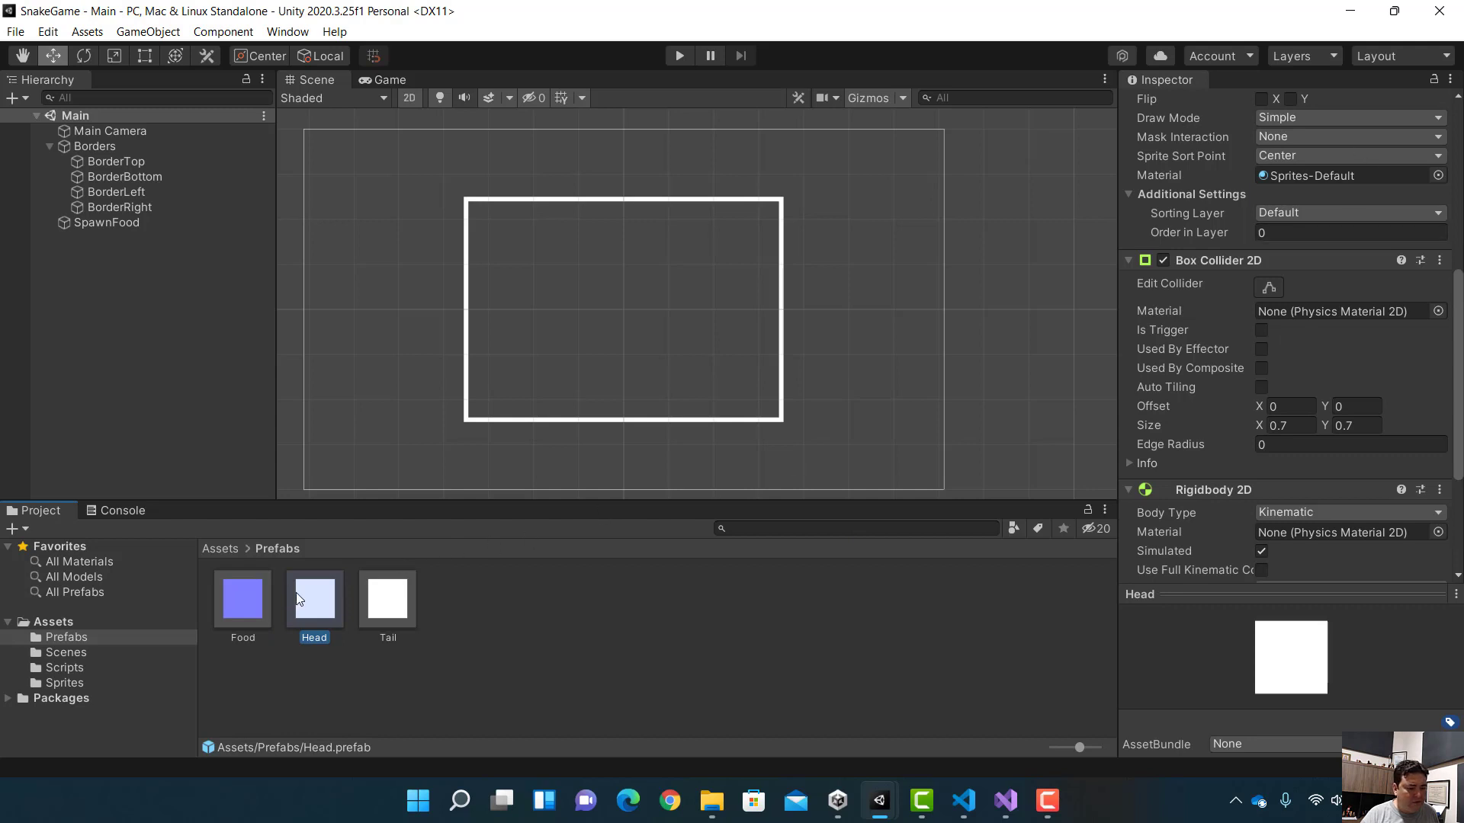
left_click(250, 601)
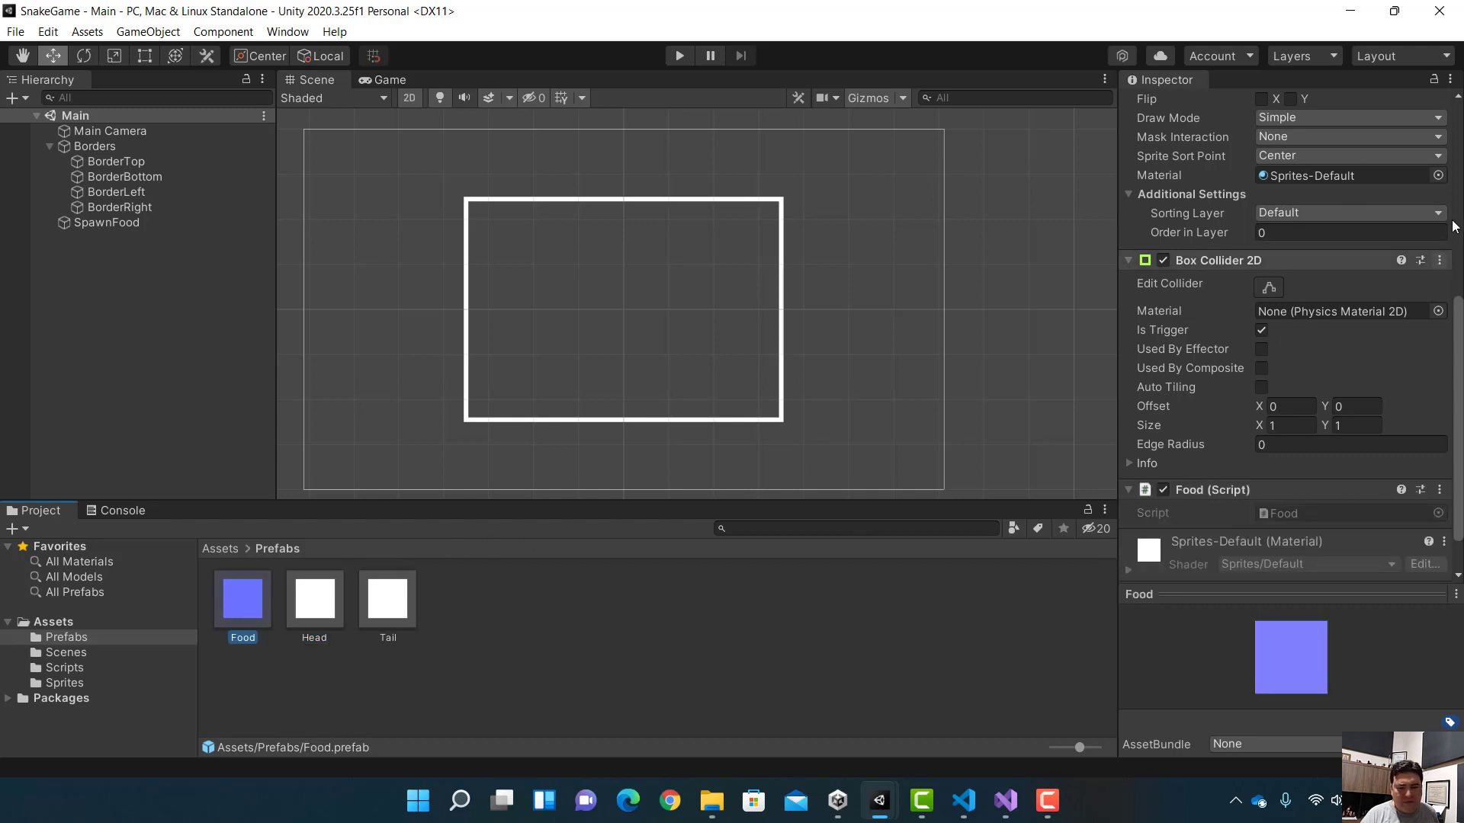
scroll(1455, 244, "up", 5)
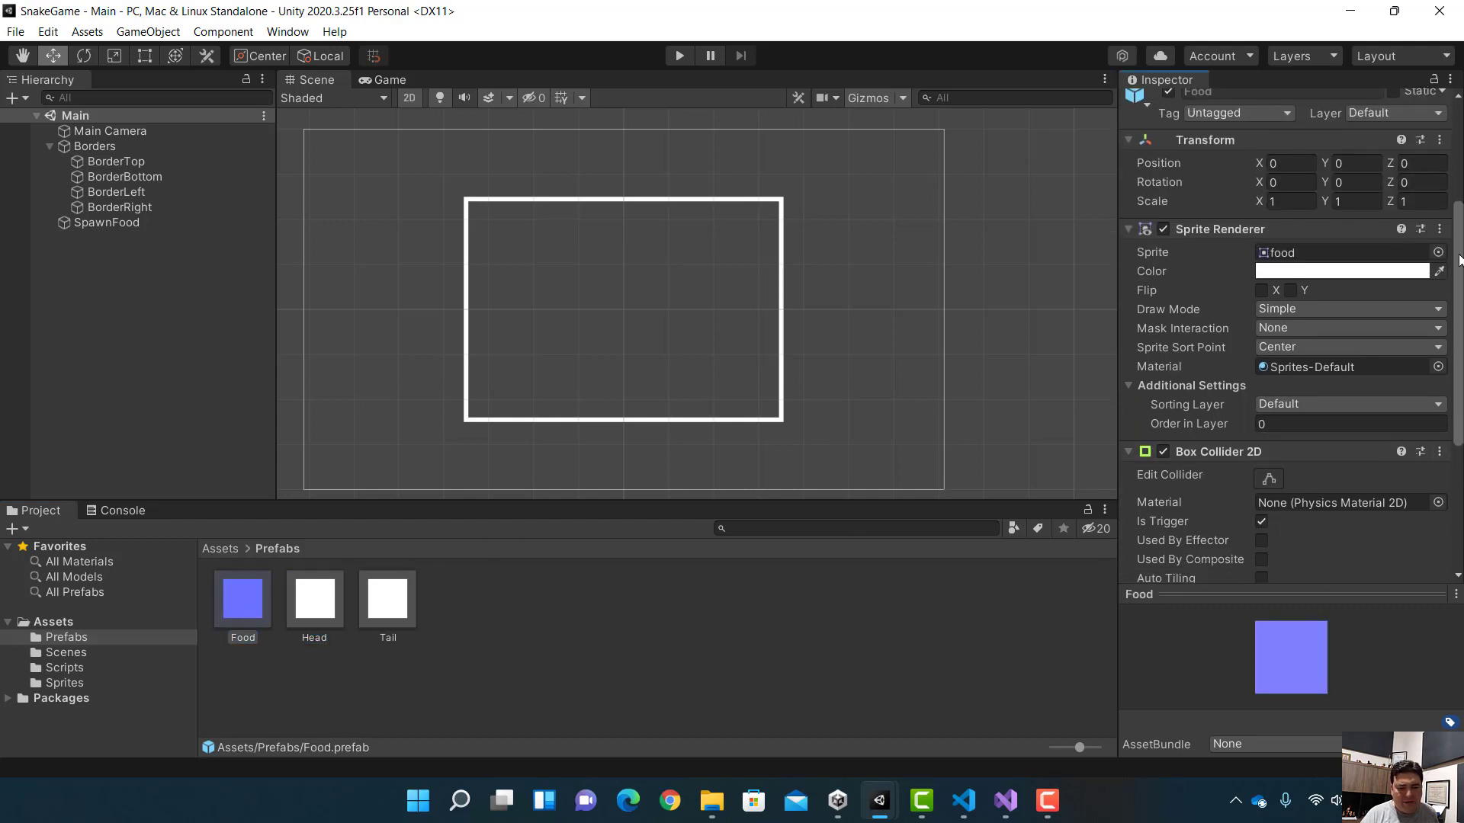
scroll(1457, 260, "down", 5)
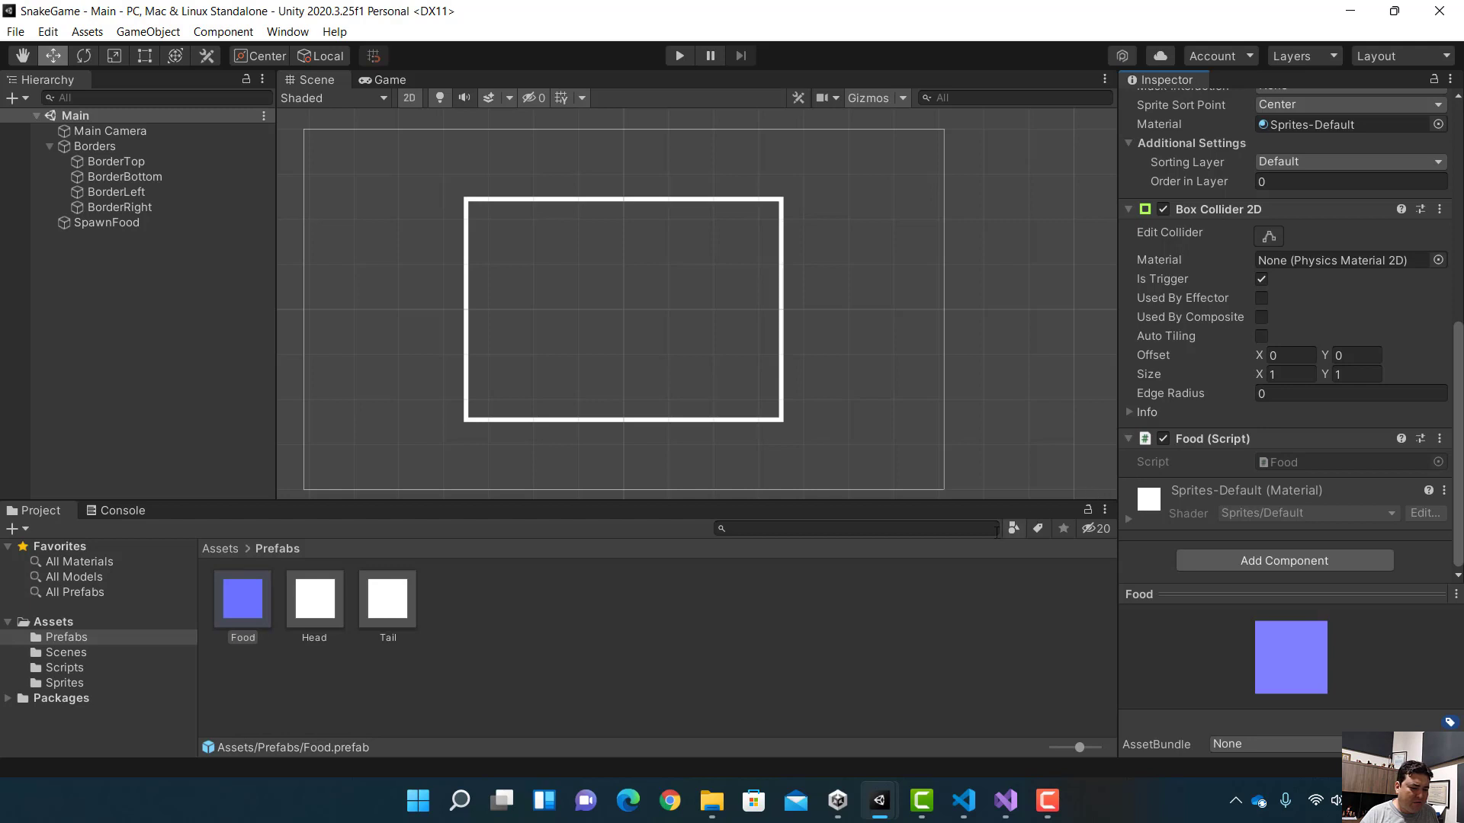
left_click(58, 669)
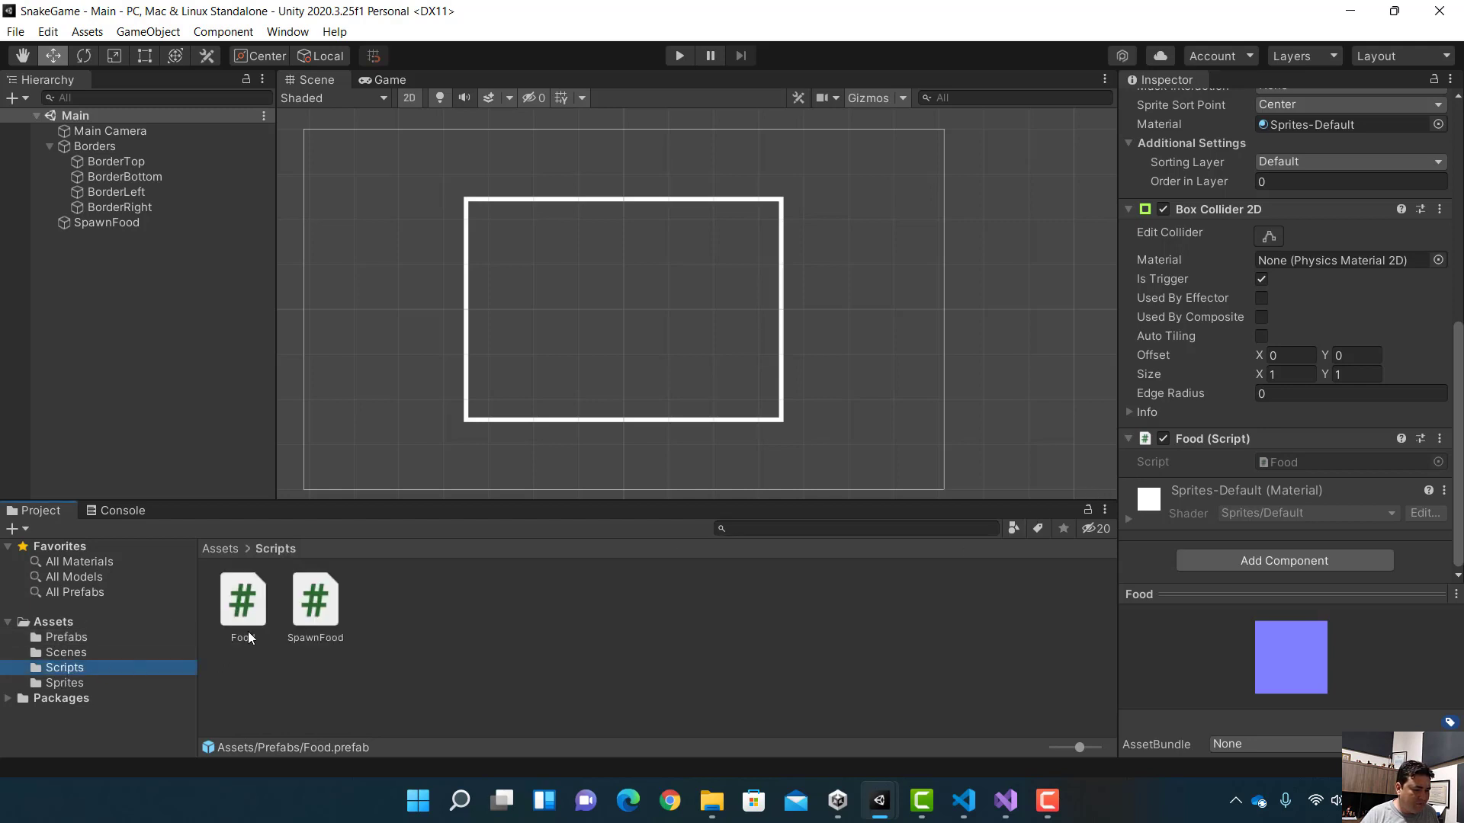
Add Destroy(gameObject, 5); inside Food.cs's Start method and save the file.
double_click(242, 610)
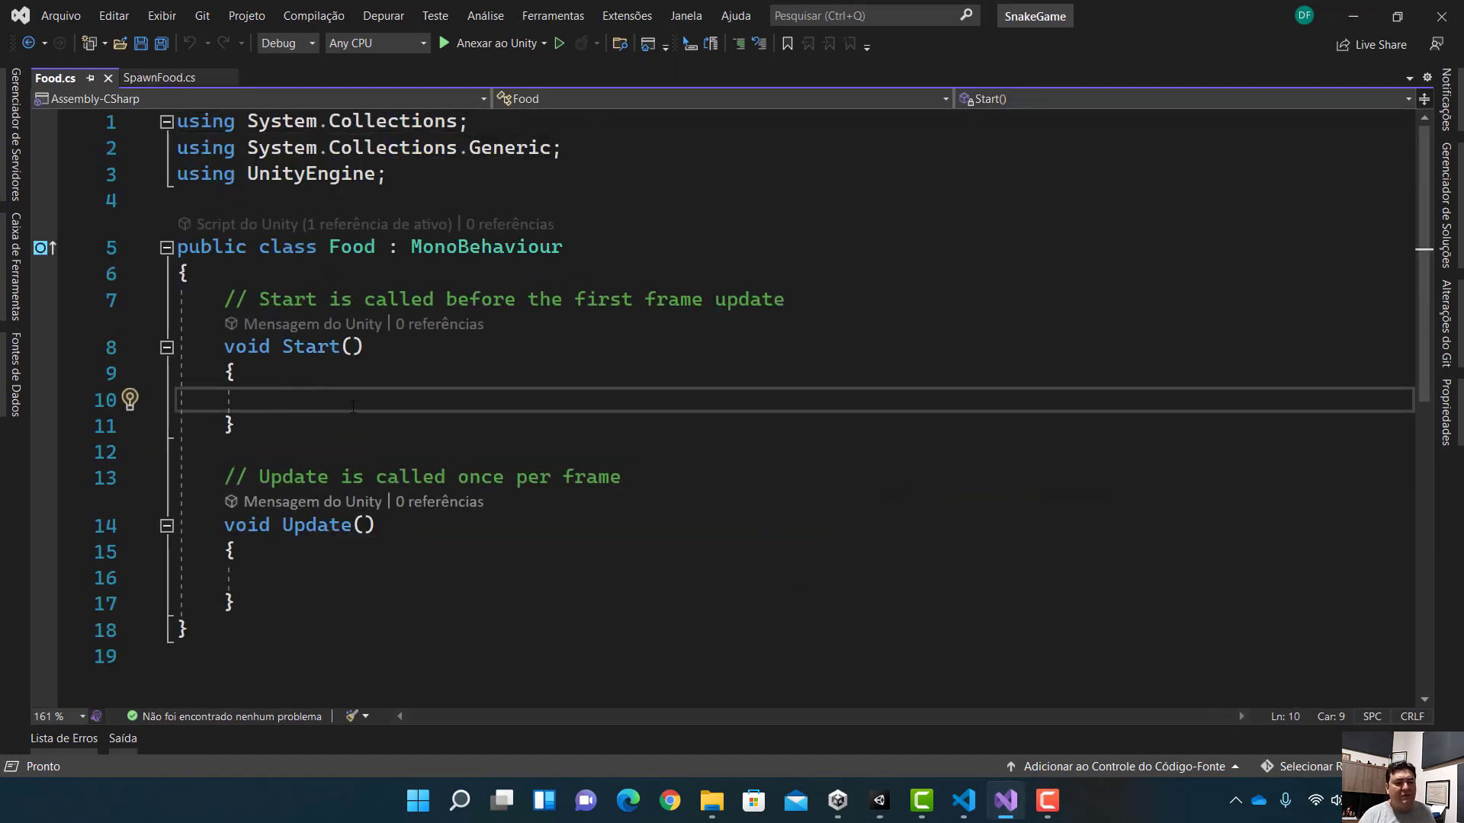
type("De")
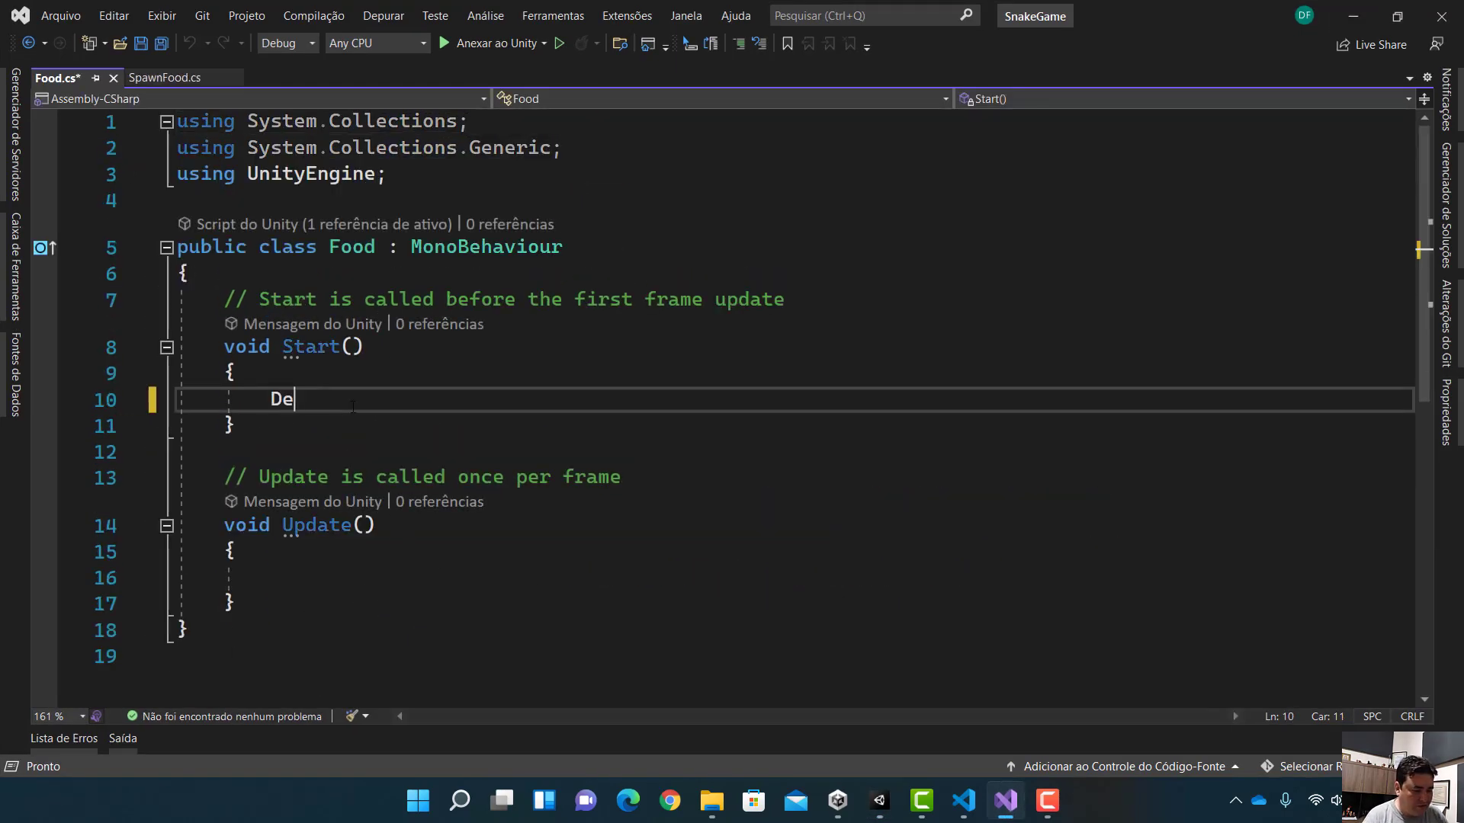
type("s")
key("Tab")
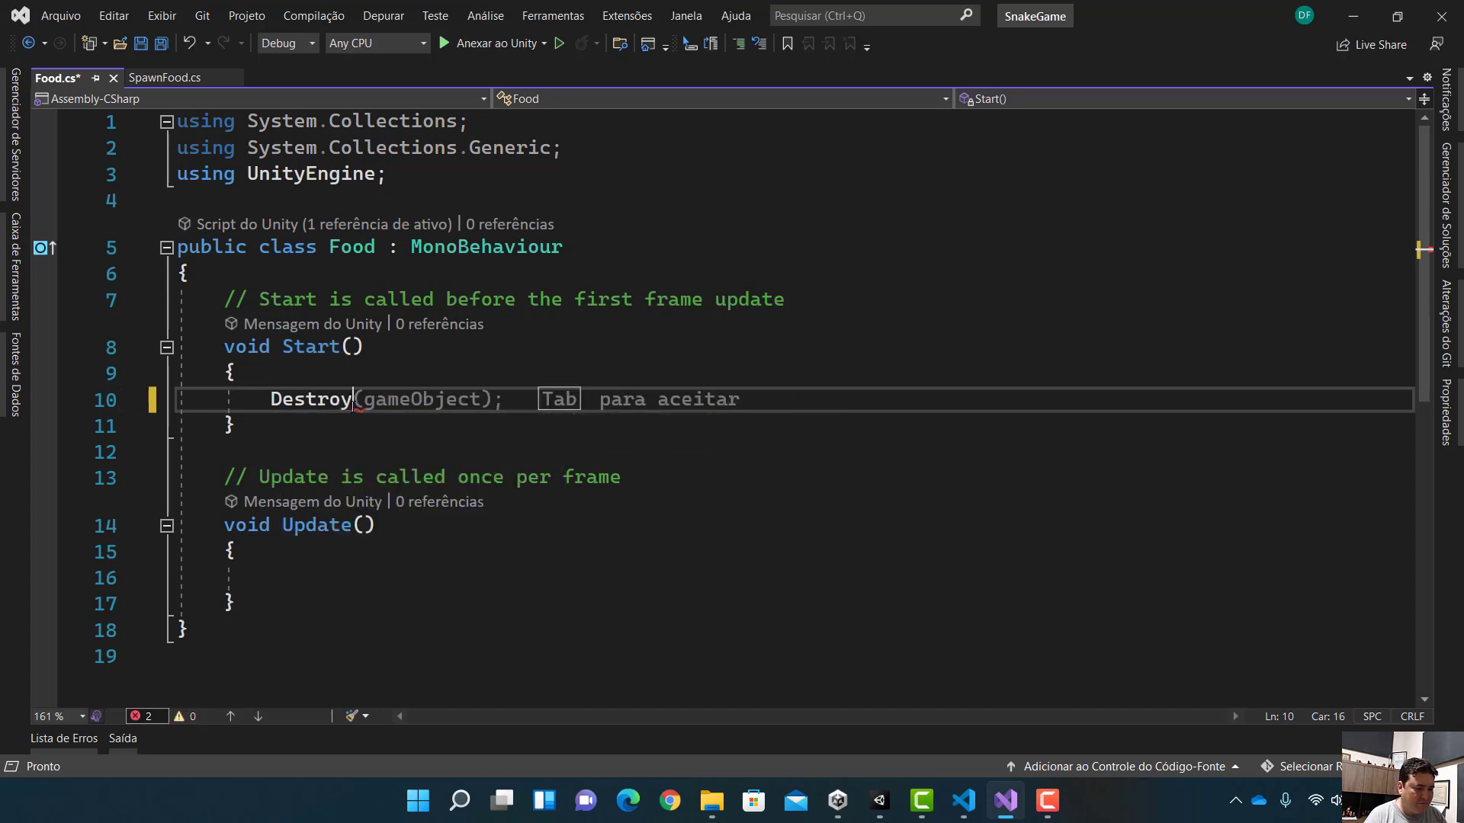
type("(")
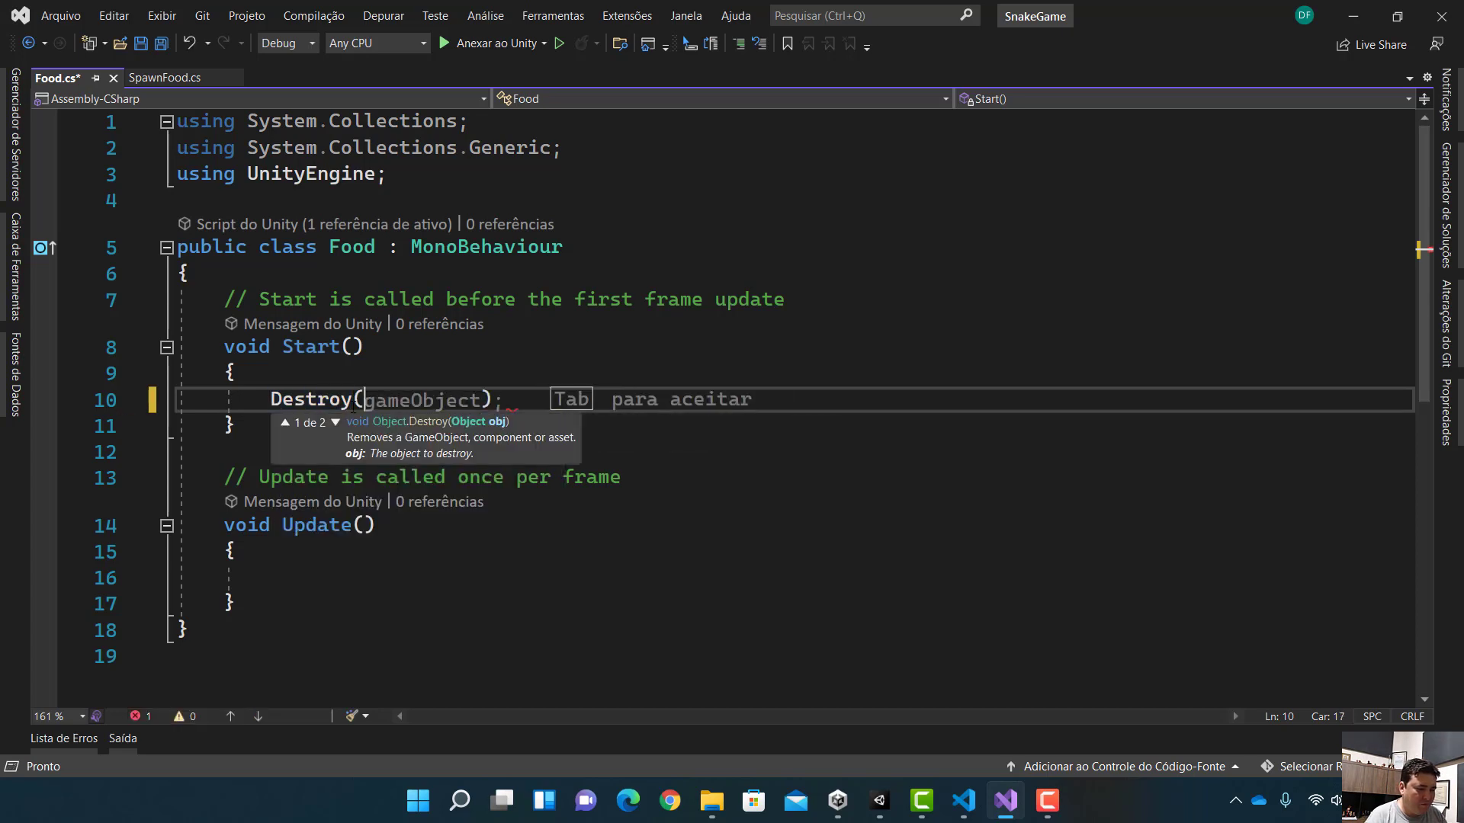
type("g")
key("Tab")
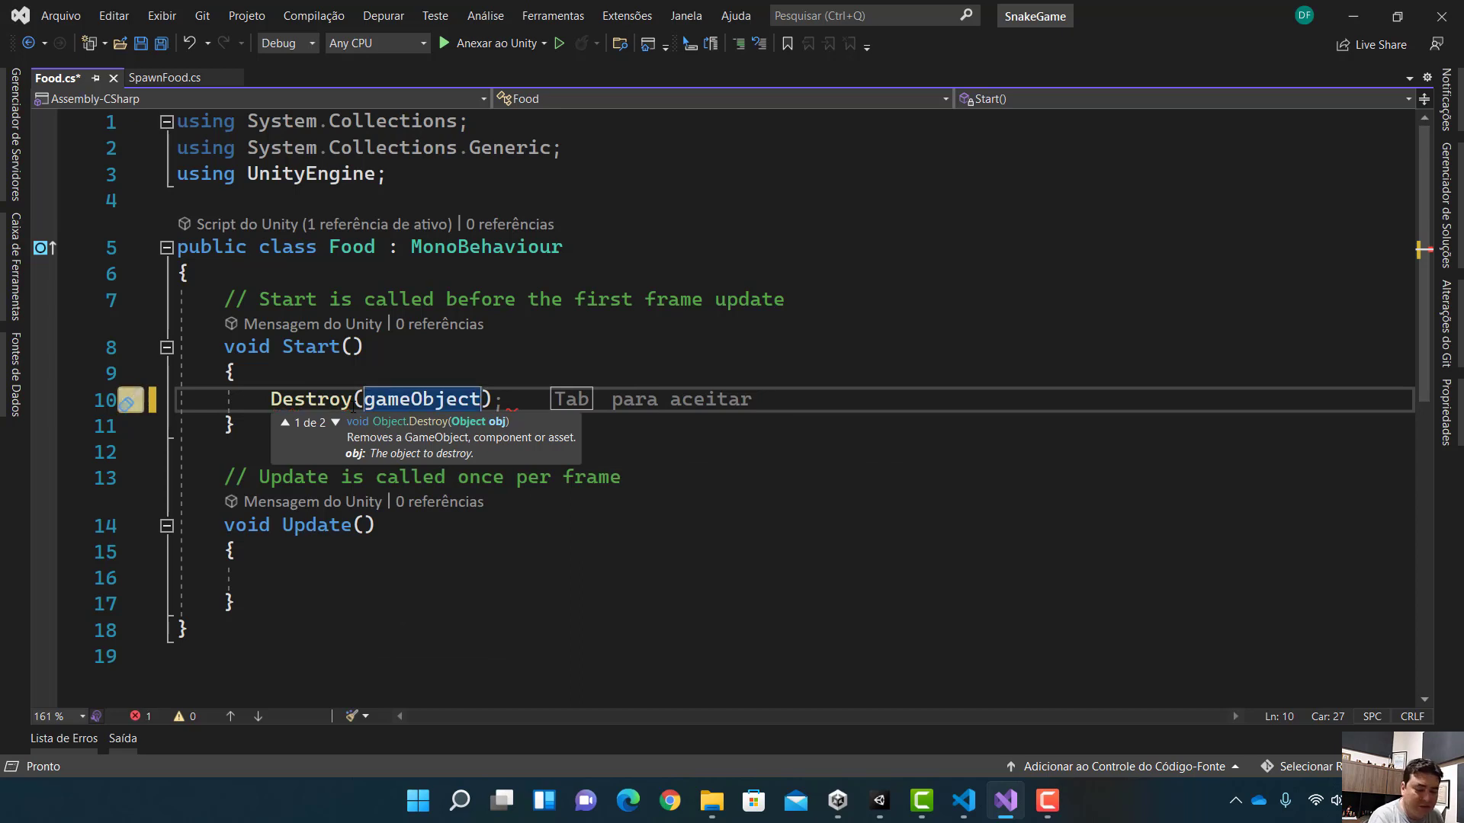
type(",")
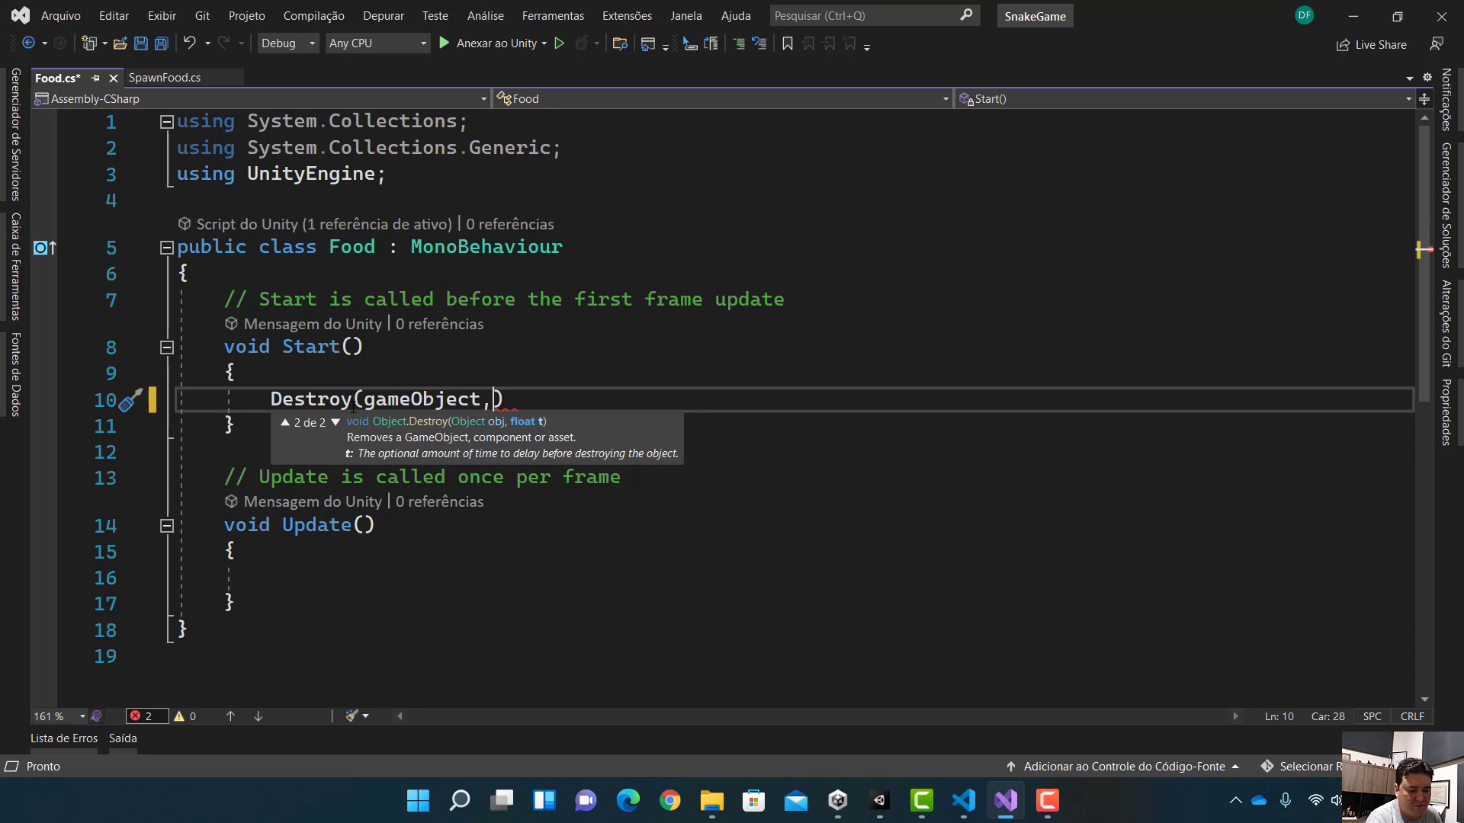
type("5")
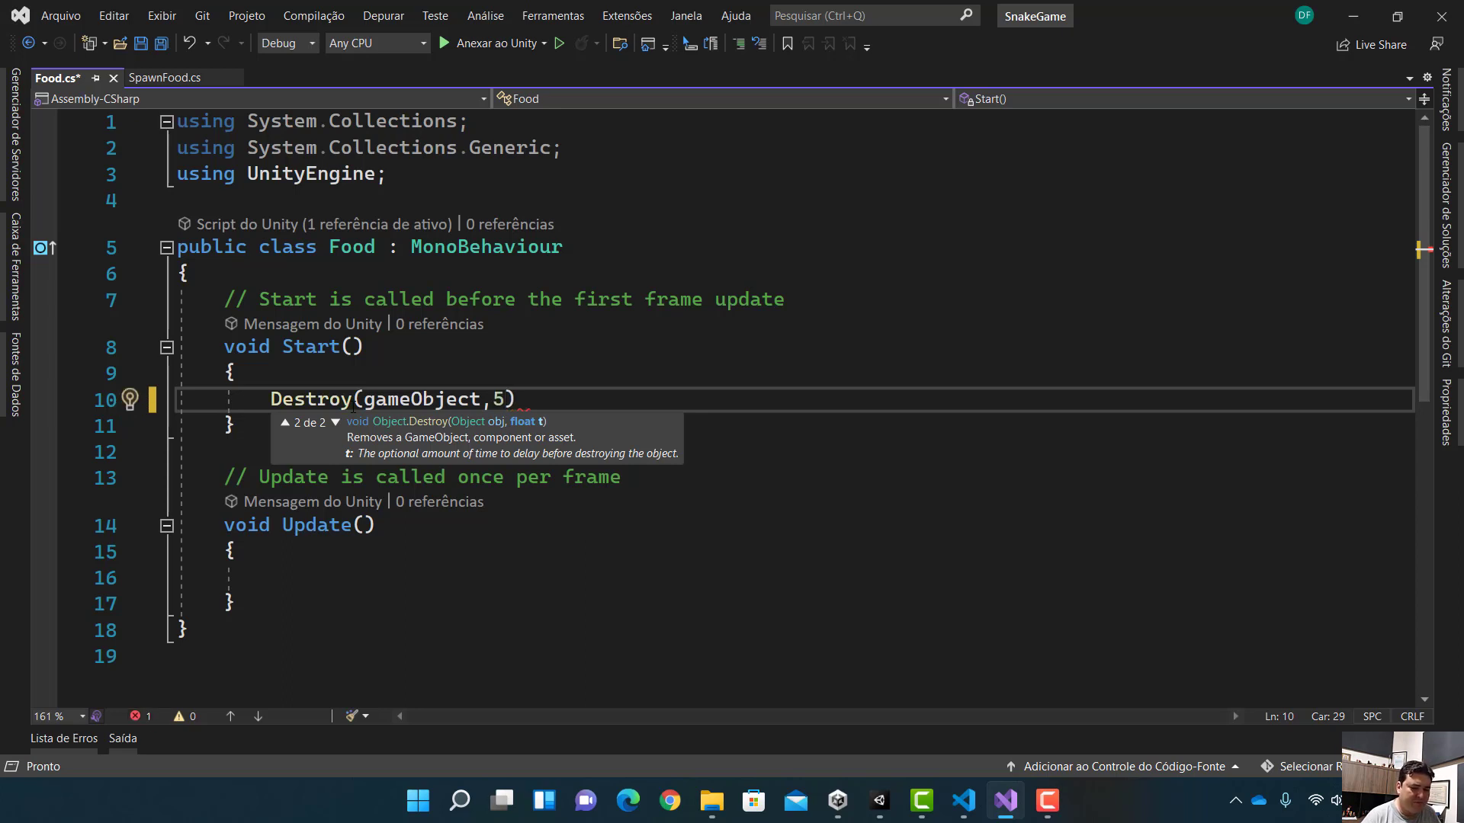
type(");")
key("ctrl+s")
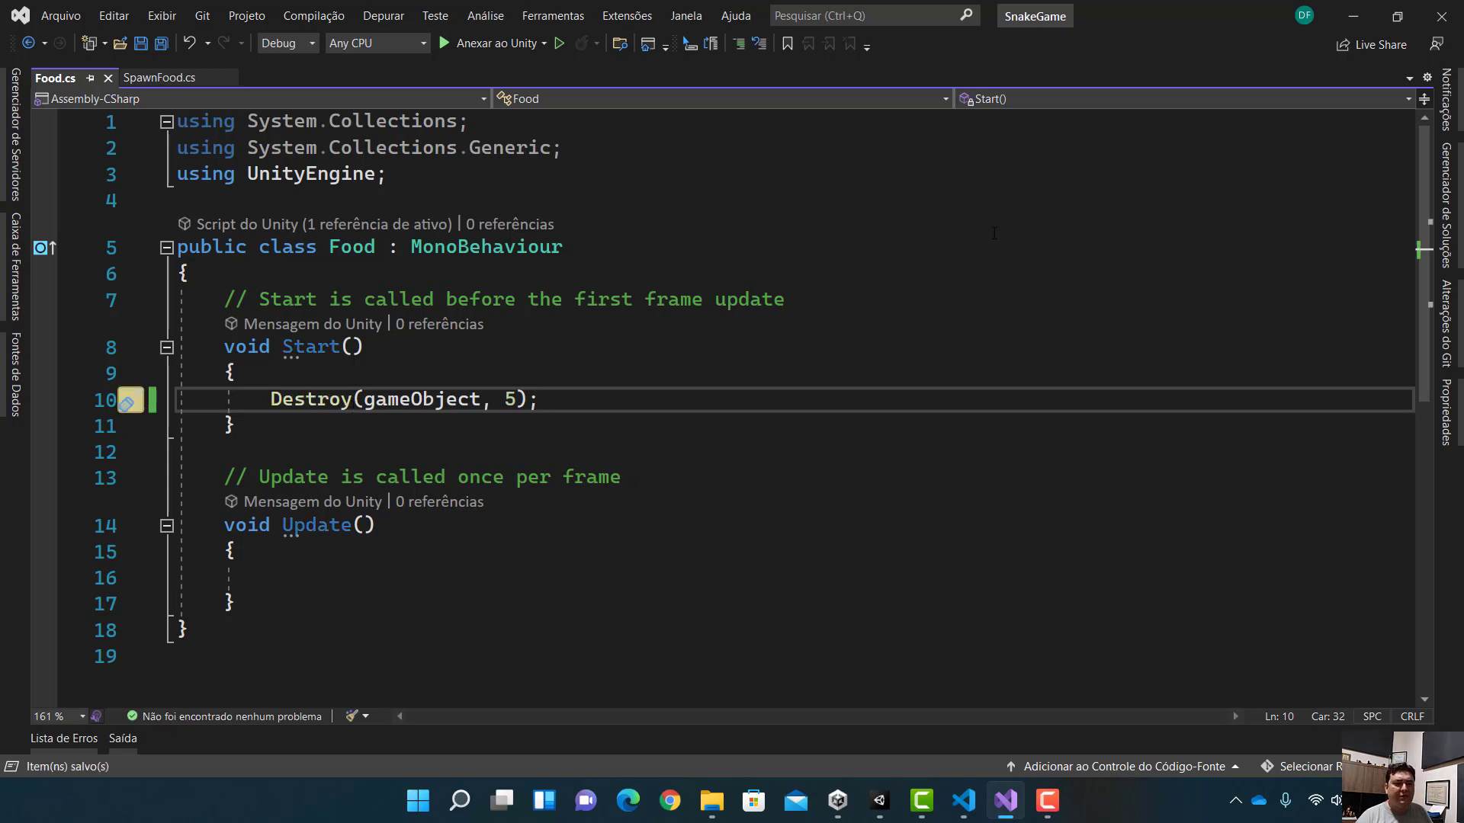
After recompiling, play-test to see each food clone vanish after about five seconds, then stop.
left_click(1355, 21)
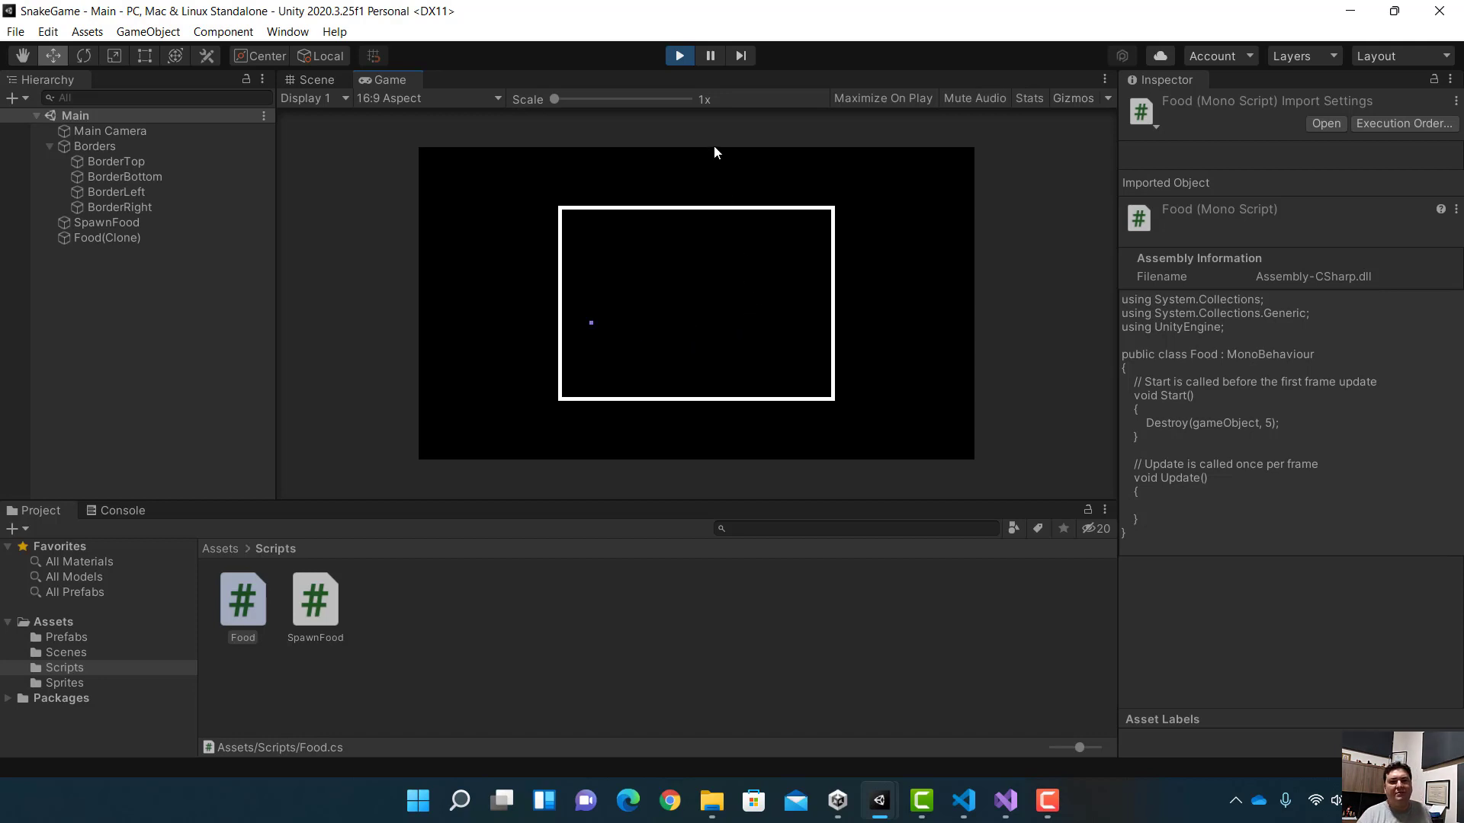
left_click(680, 56)
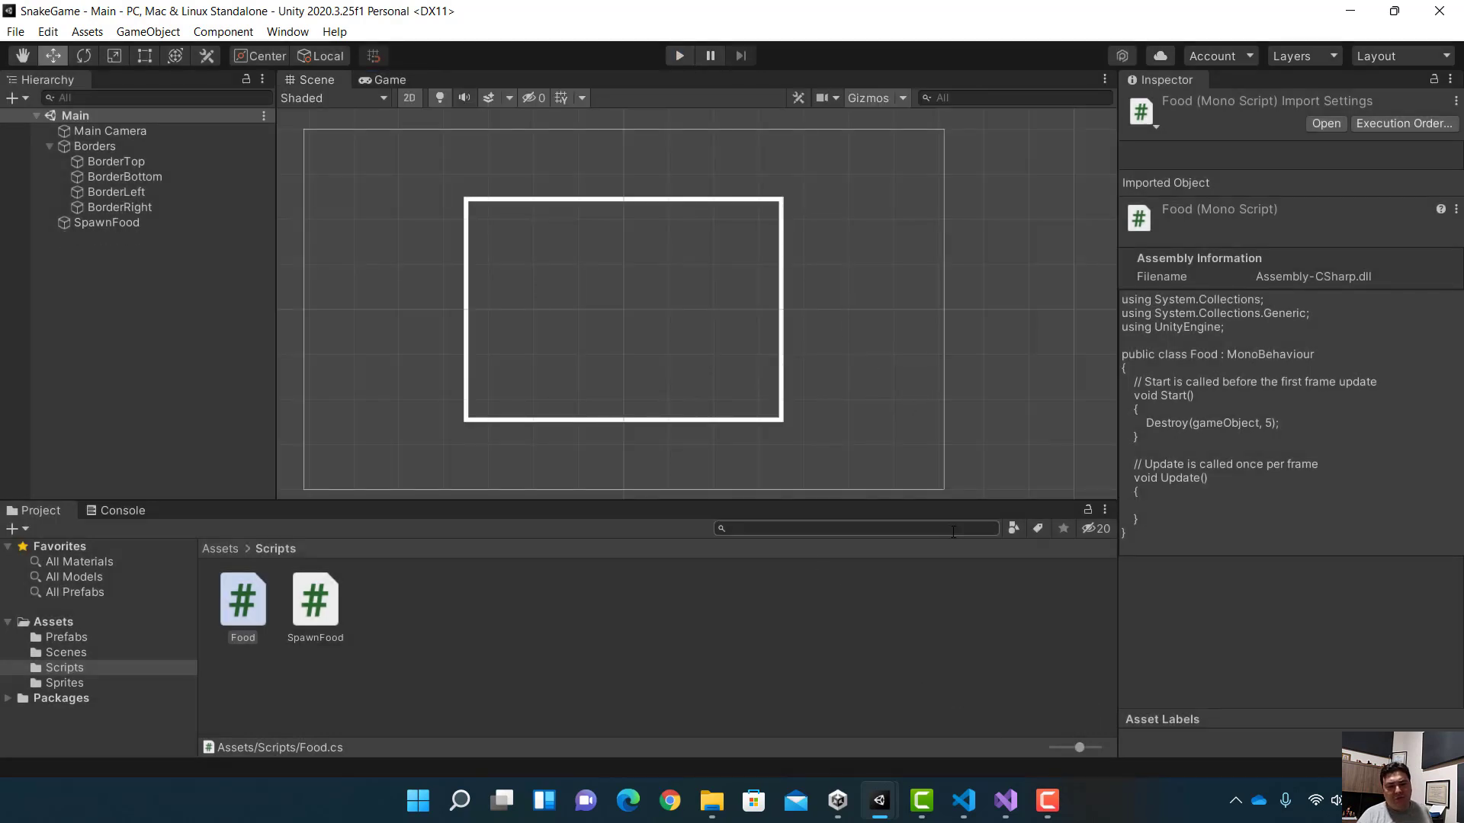
Change the Destroy delay in Food.cs from 5 to 10 seconds and save.
left_click(1005, 801)
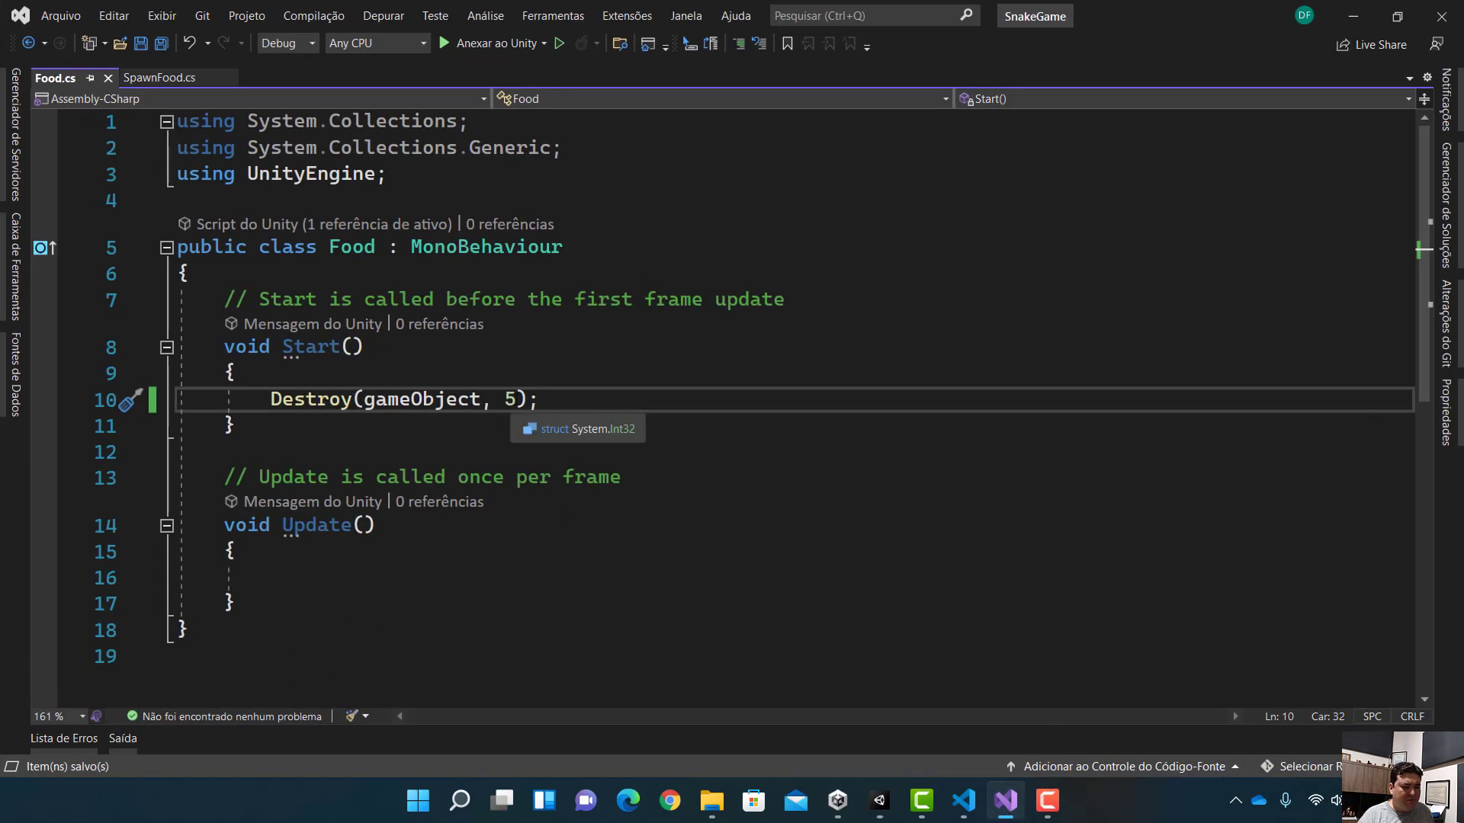
double_click(509, 398)
type("10")
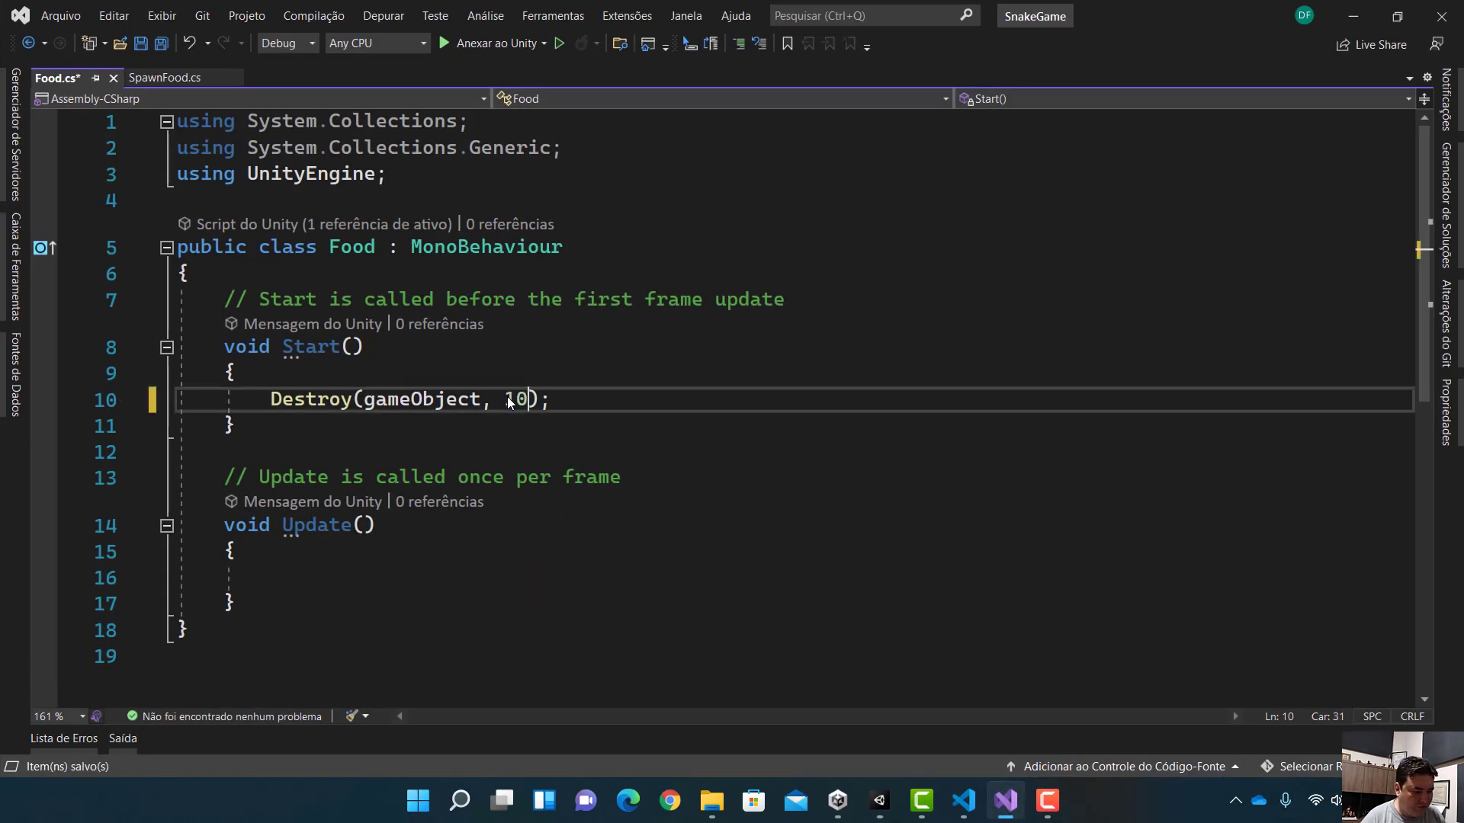
left_click(558, 398)
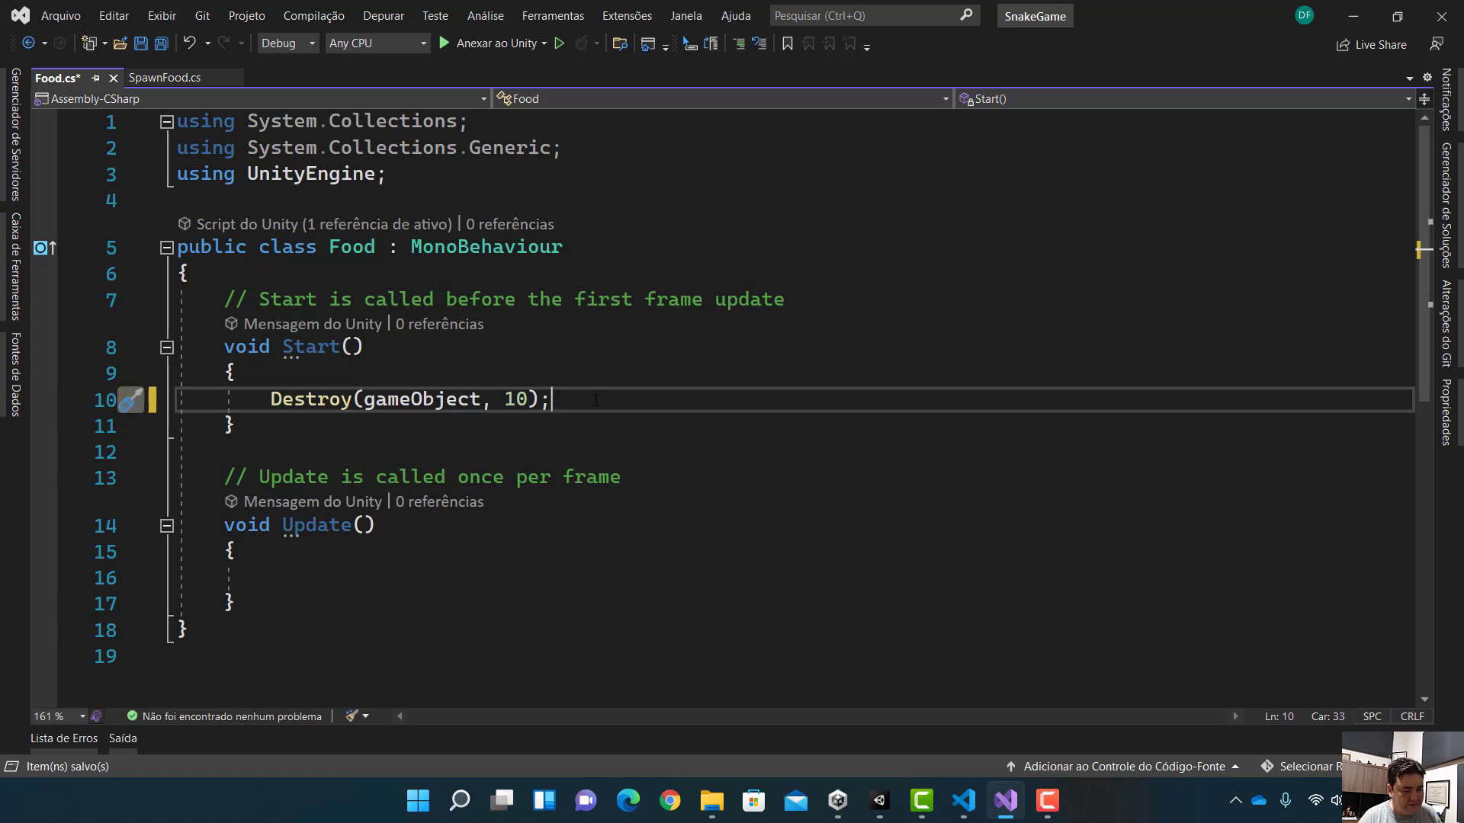
key("ctrl+s")
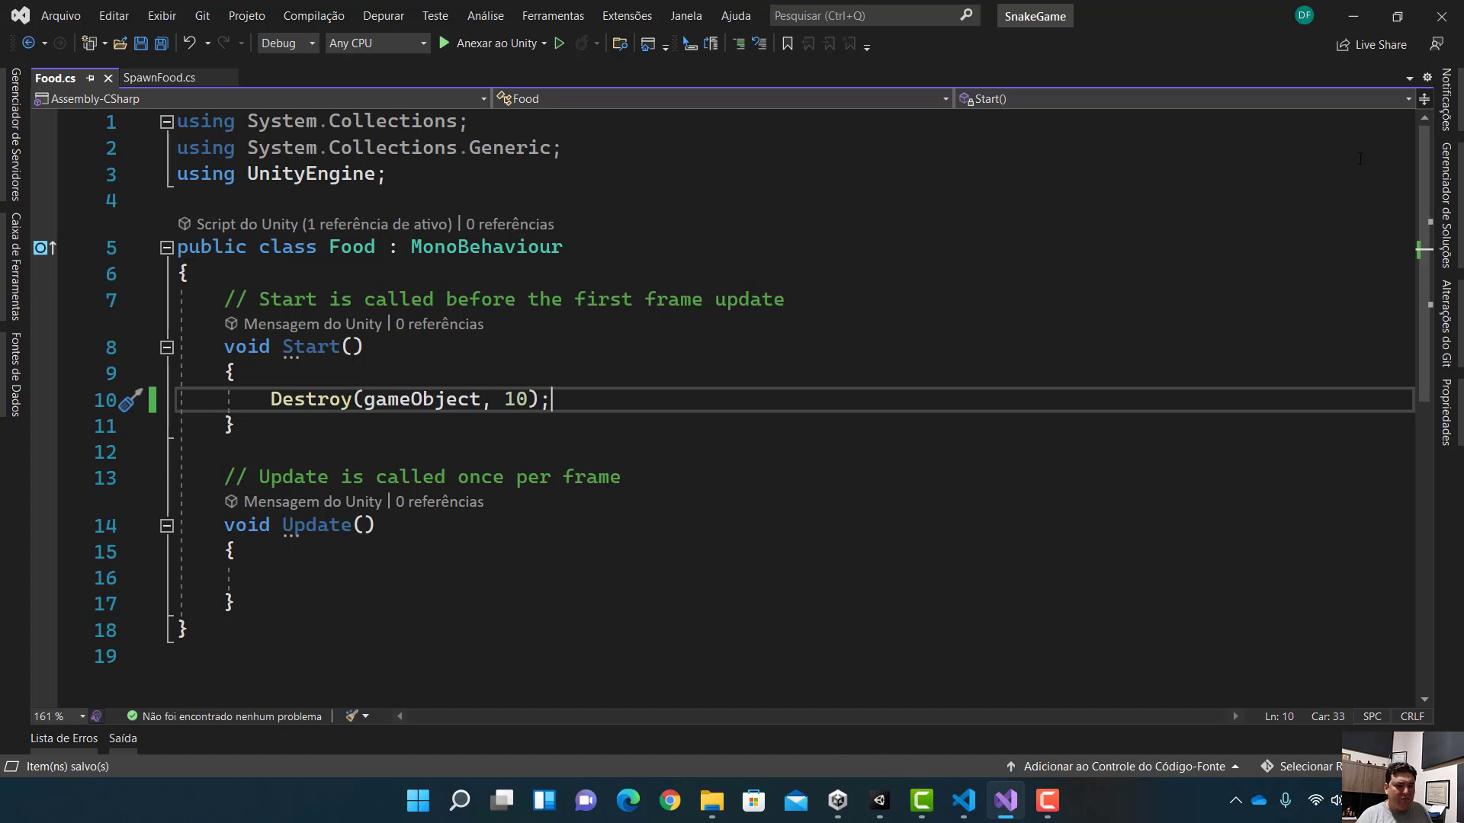
Back in the recompiled Unity project, open the context menu in the Scripts folder.
left_click(1354, 15)
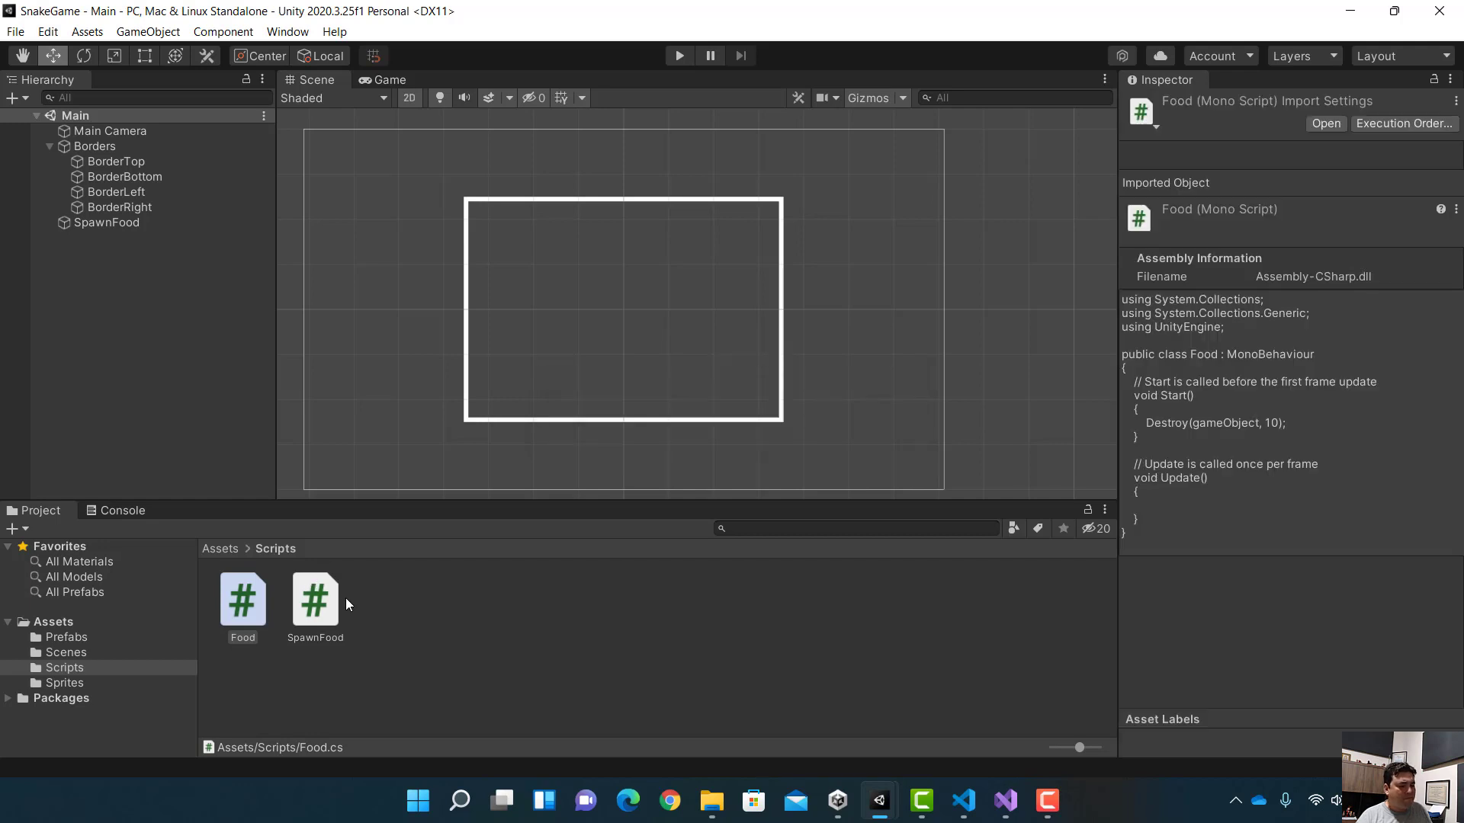
left_click(373, 615)
right_click(374, 615)
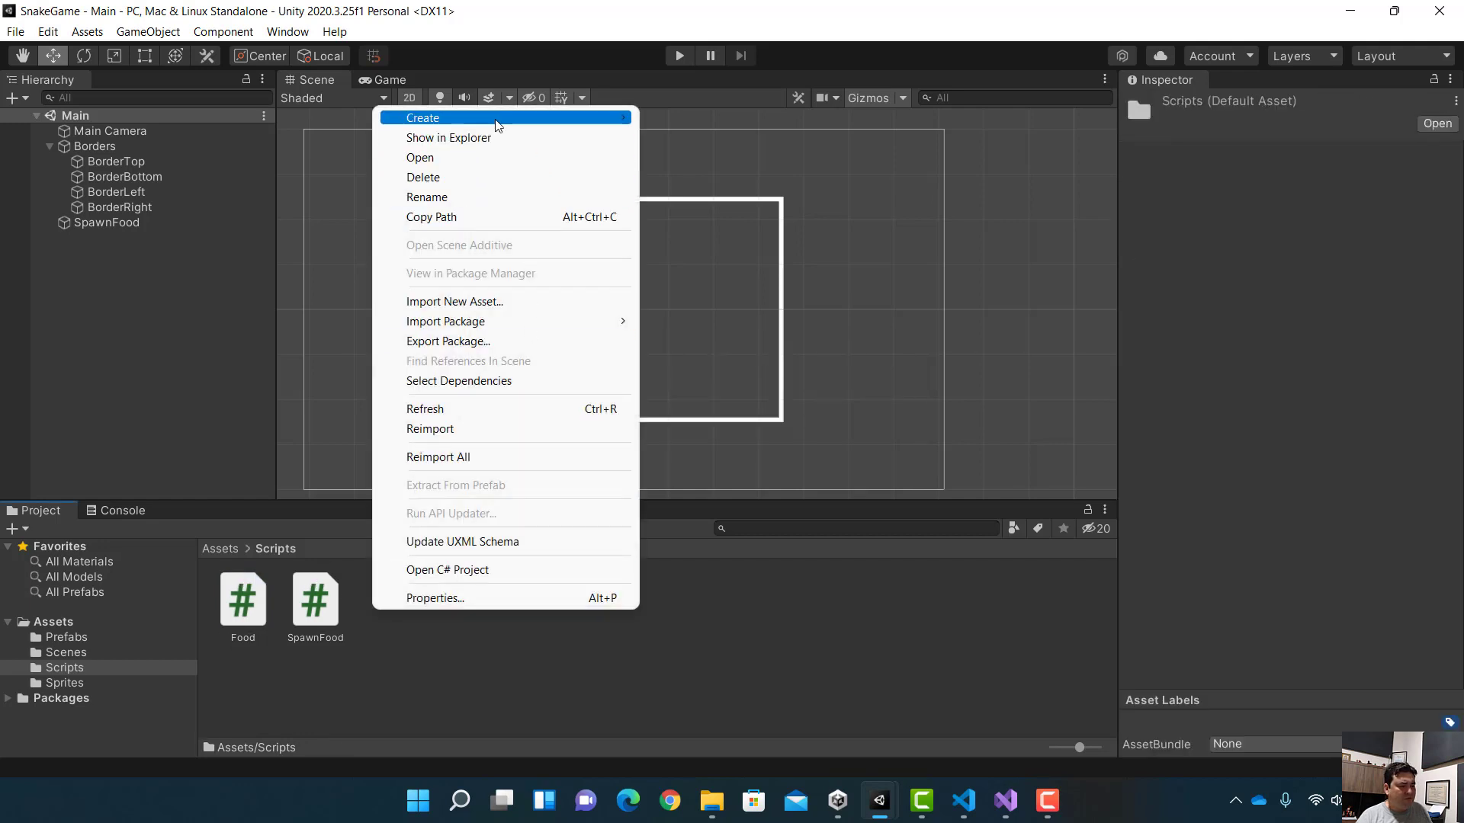
Create a C# script named Snake in the Scripts folder beside Food and SpawnFood.
mouse_move(496, 124)
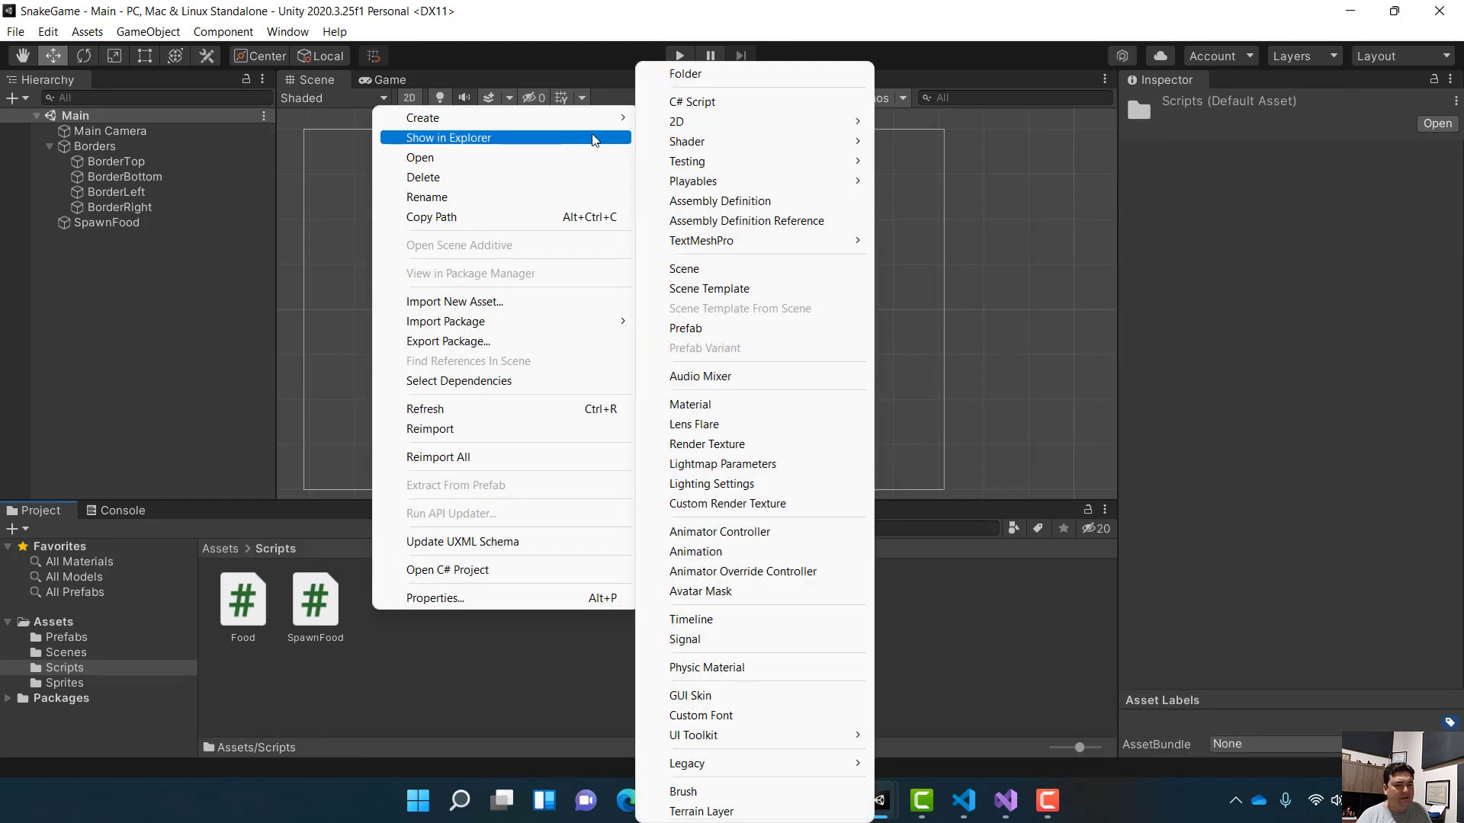
left_click(680, 107)
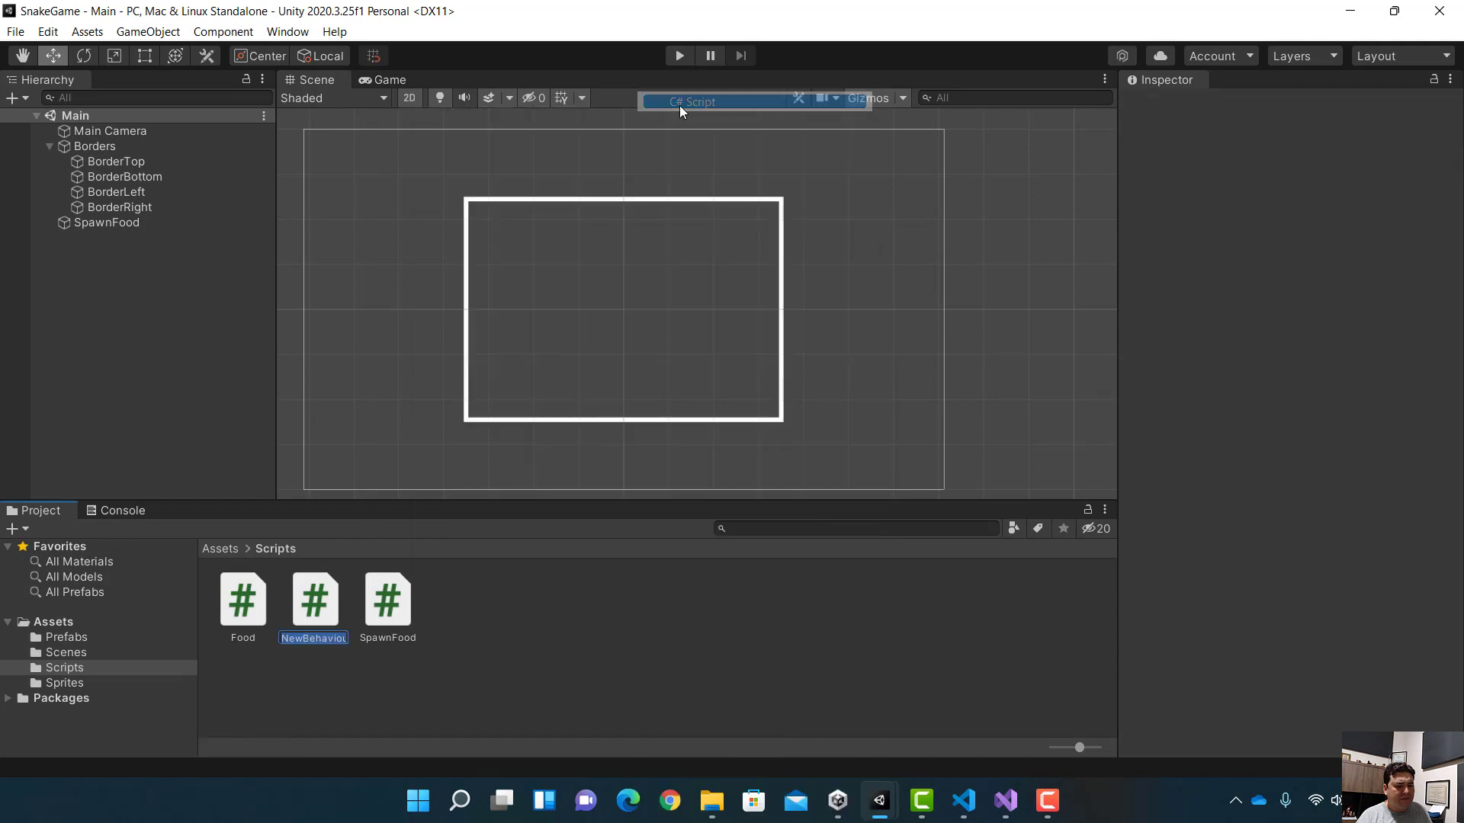
type("Sna")
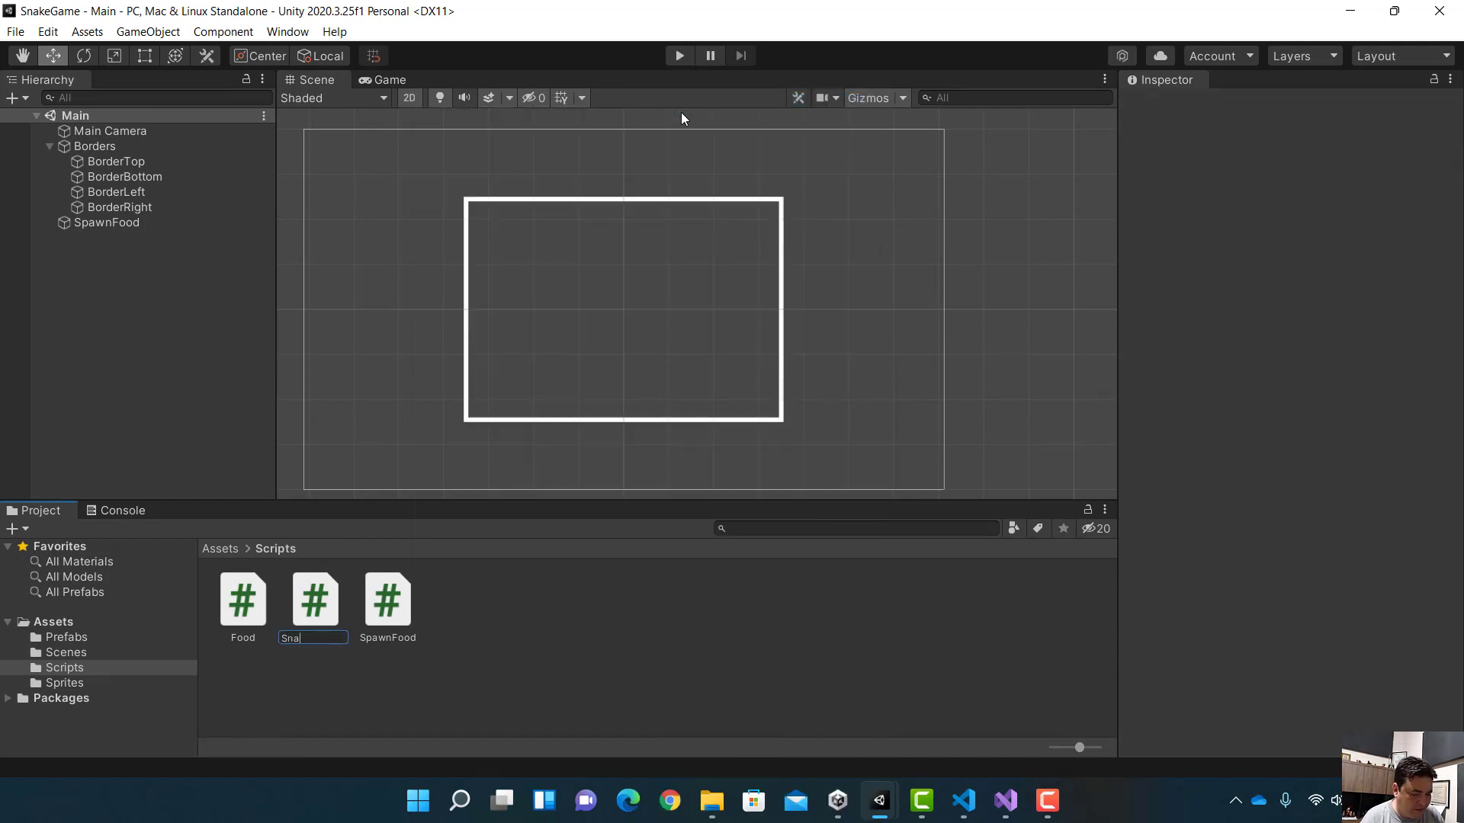
type("ke")
key("Return")
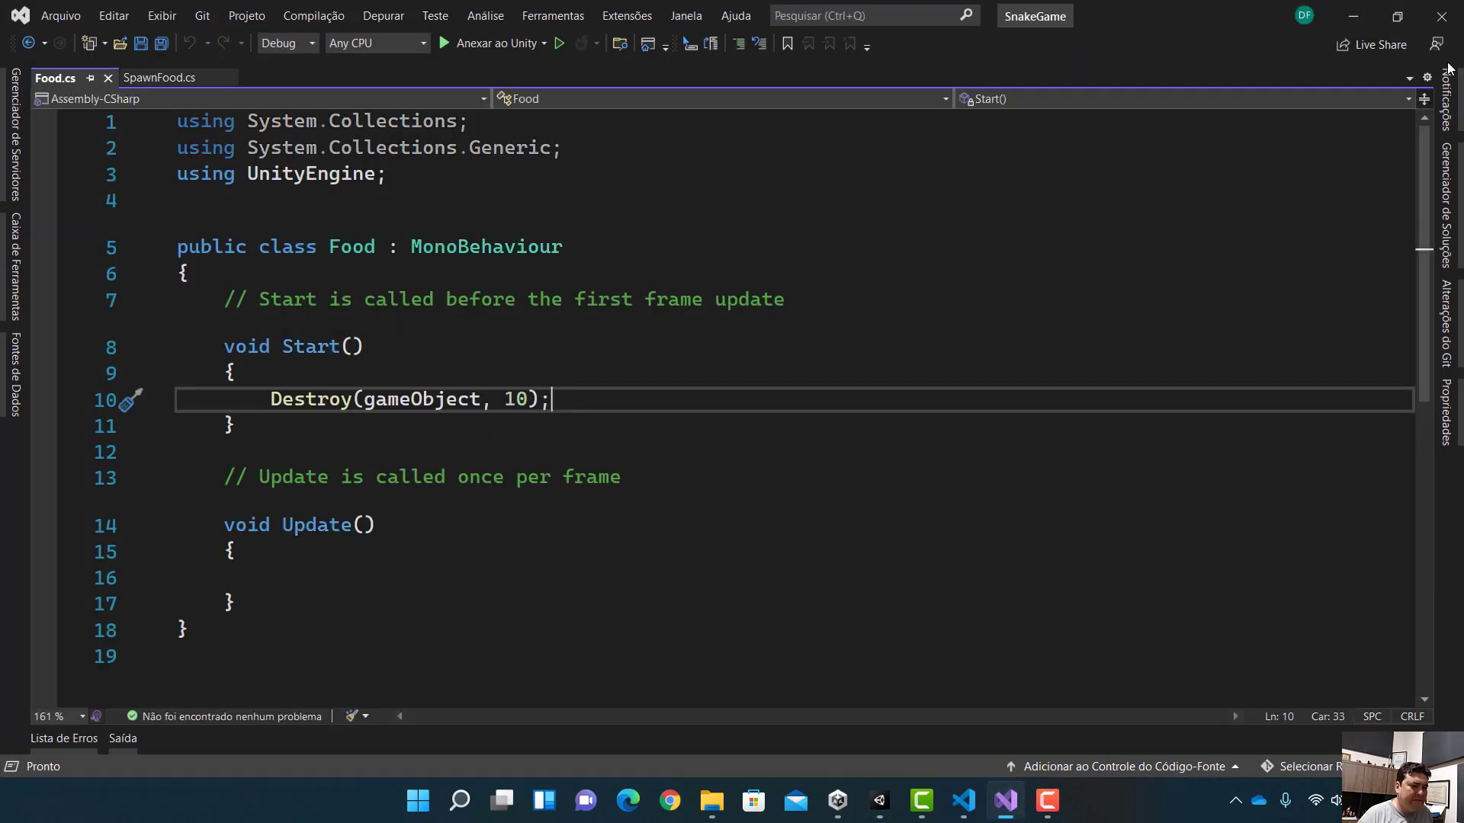
left_click(1354, 15)
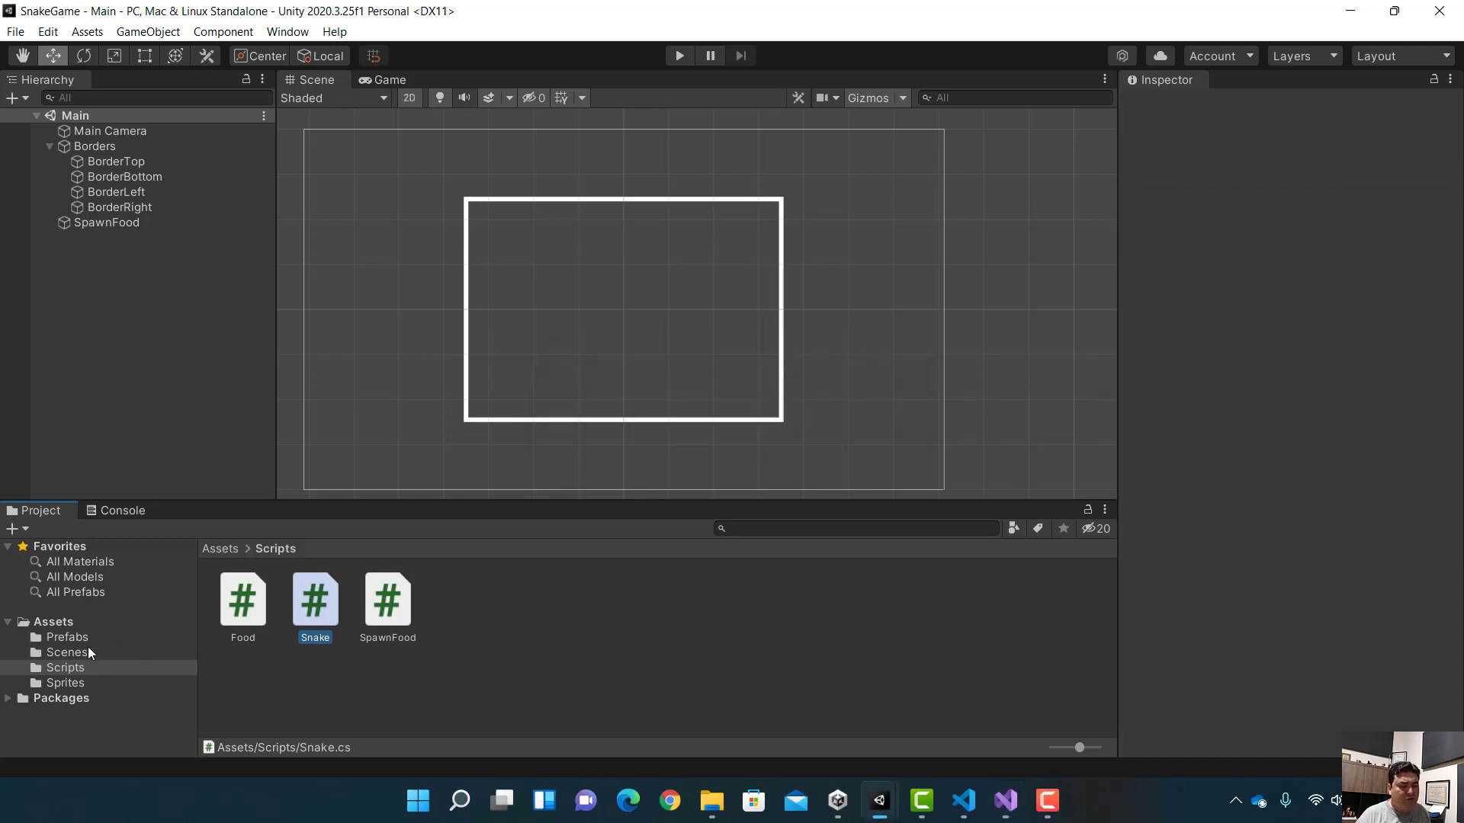
Select the Head prefab in the Prefabs folder and inspect its components.
left_click(67, 638)
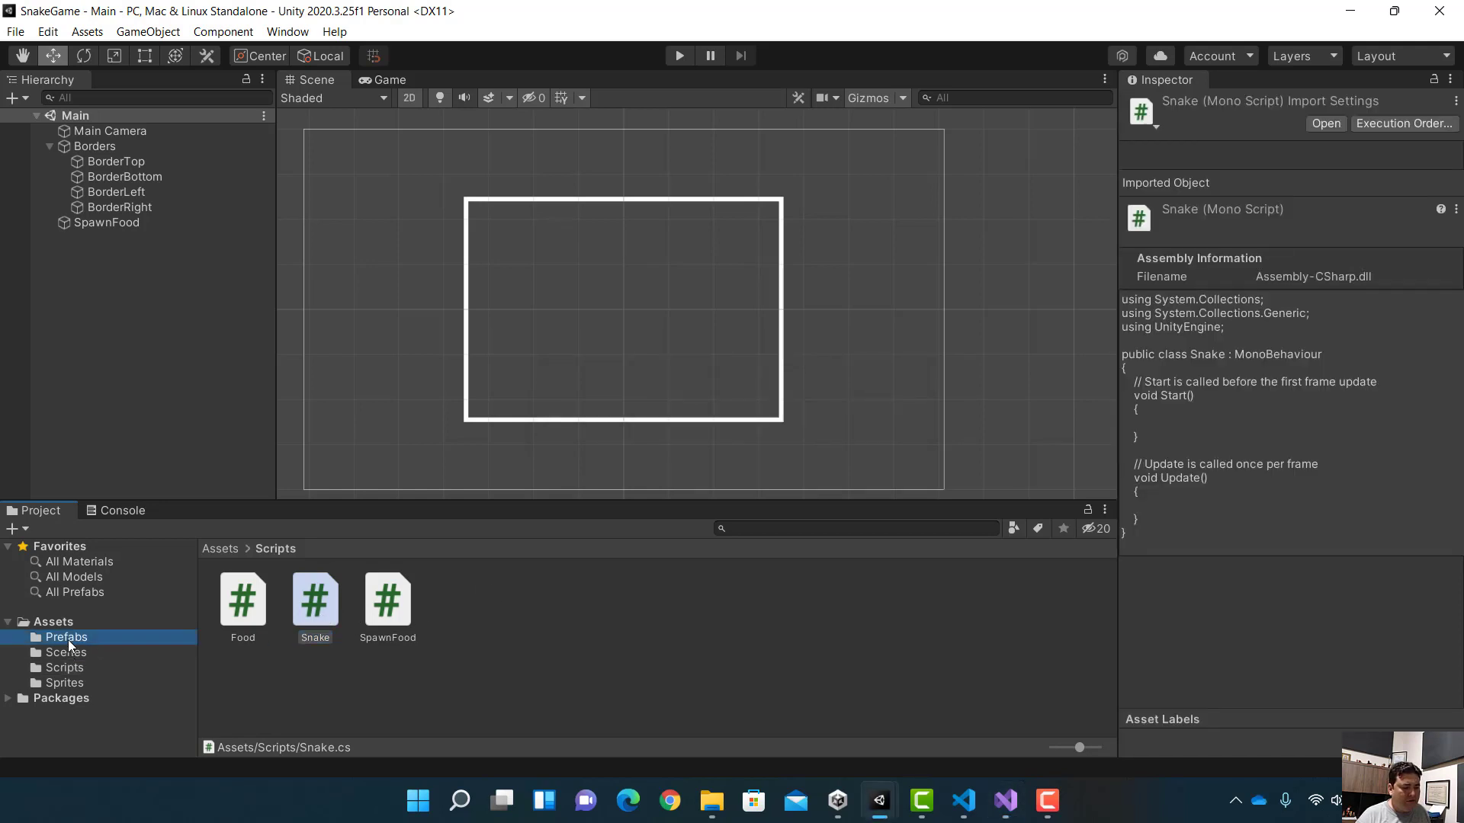
left_click(308, 603)
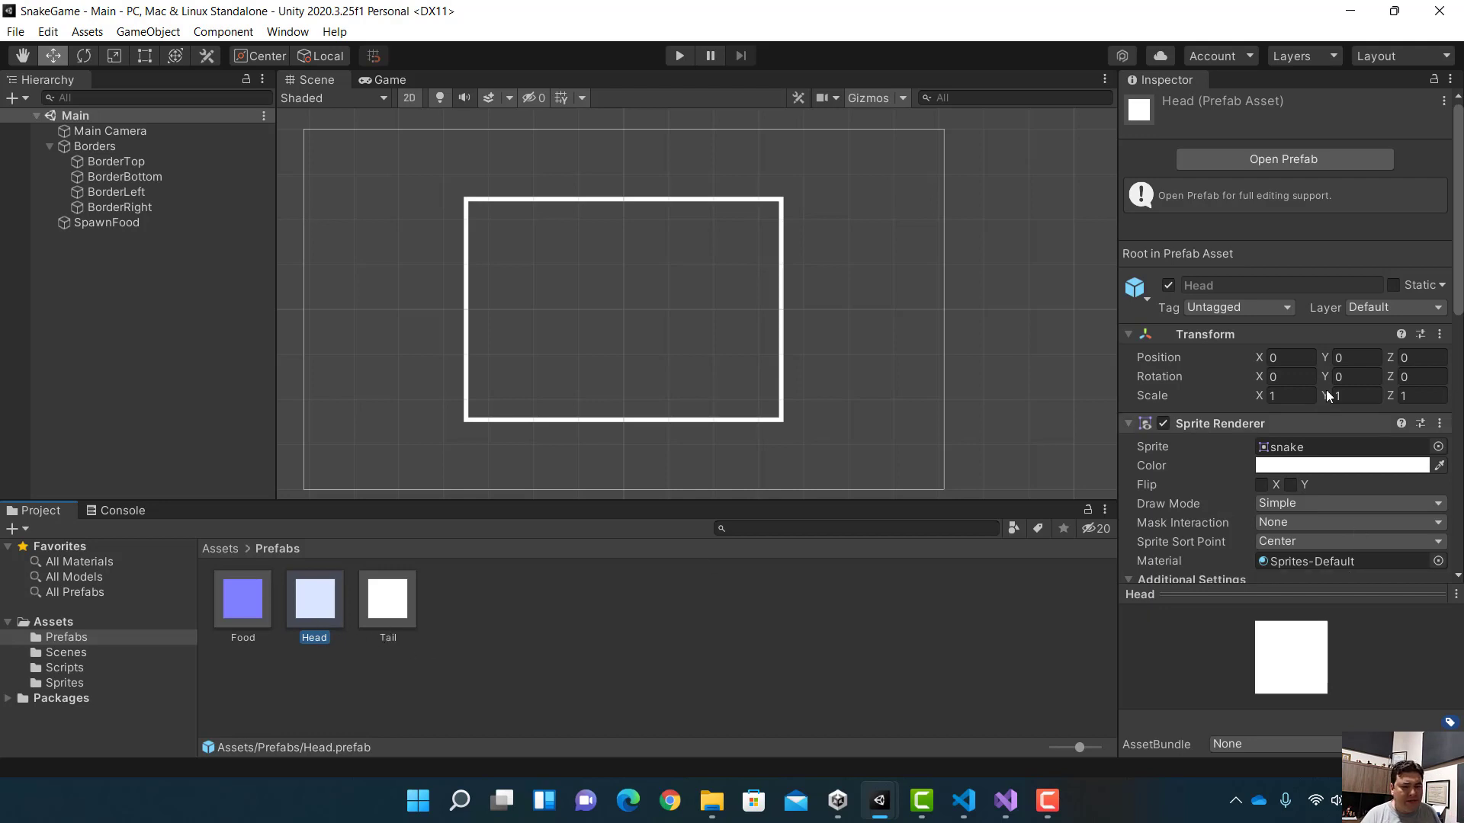
left_click_drag(1458, 207, 1398, 513)
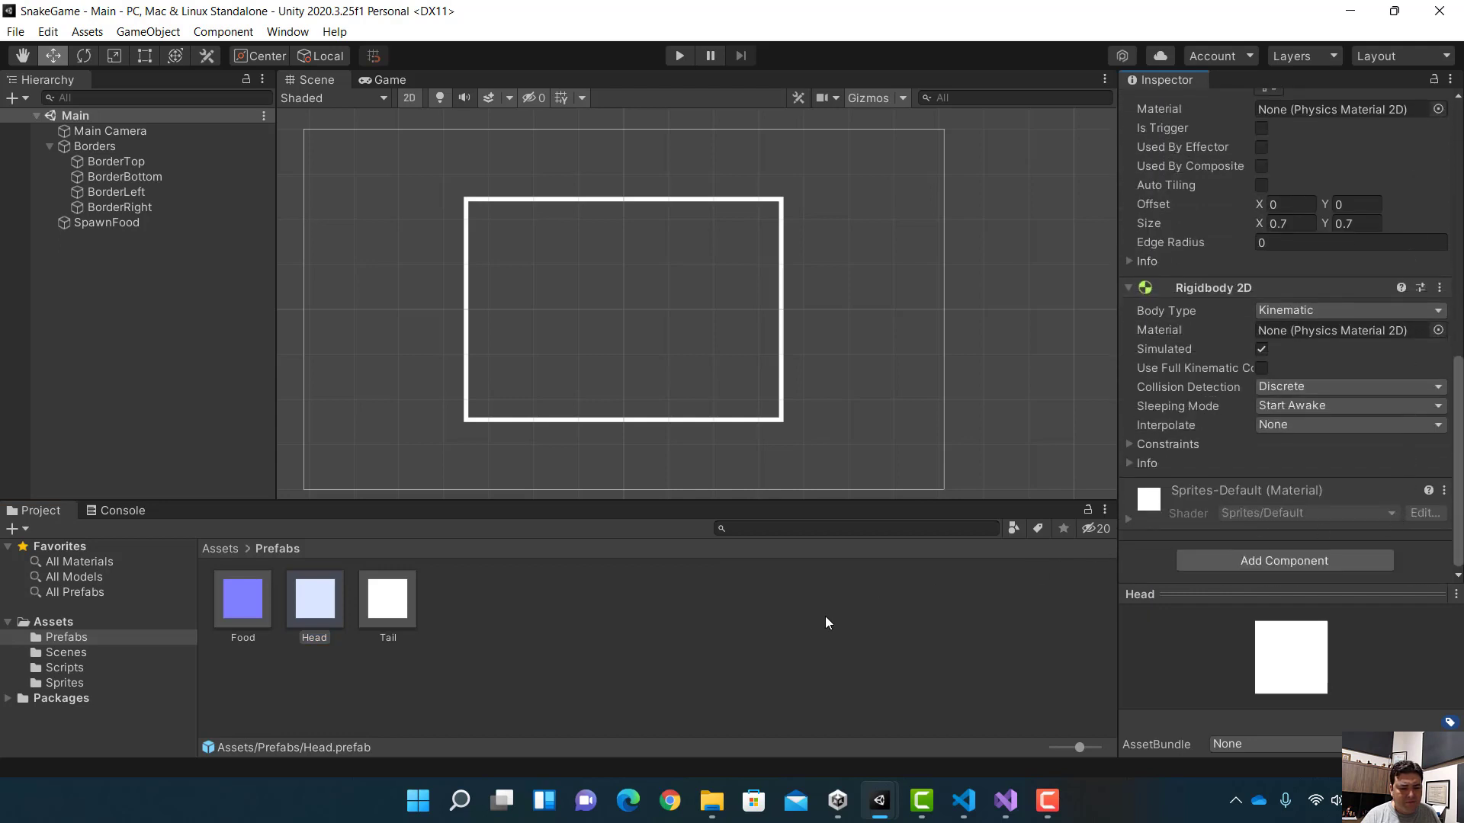
left_click(1218, 567)
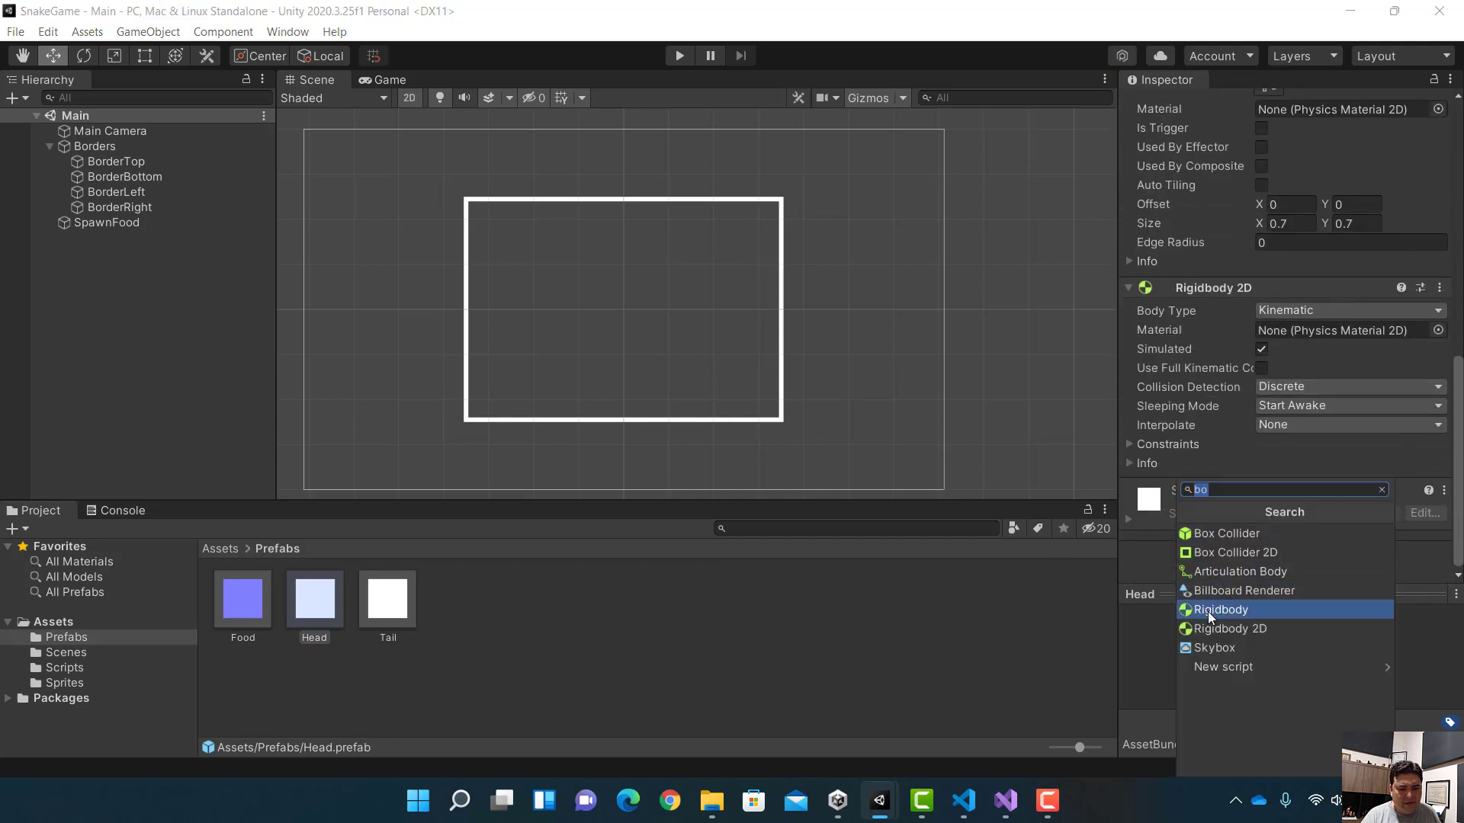
type("scri")
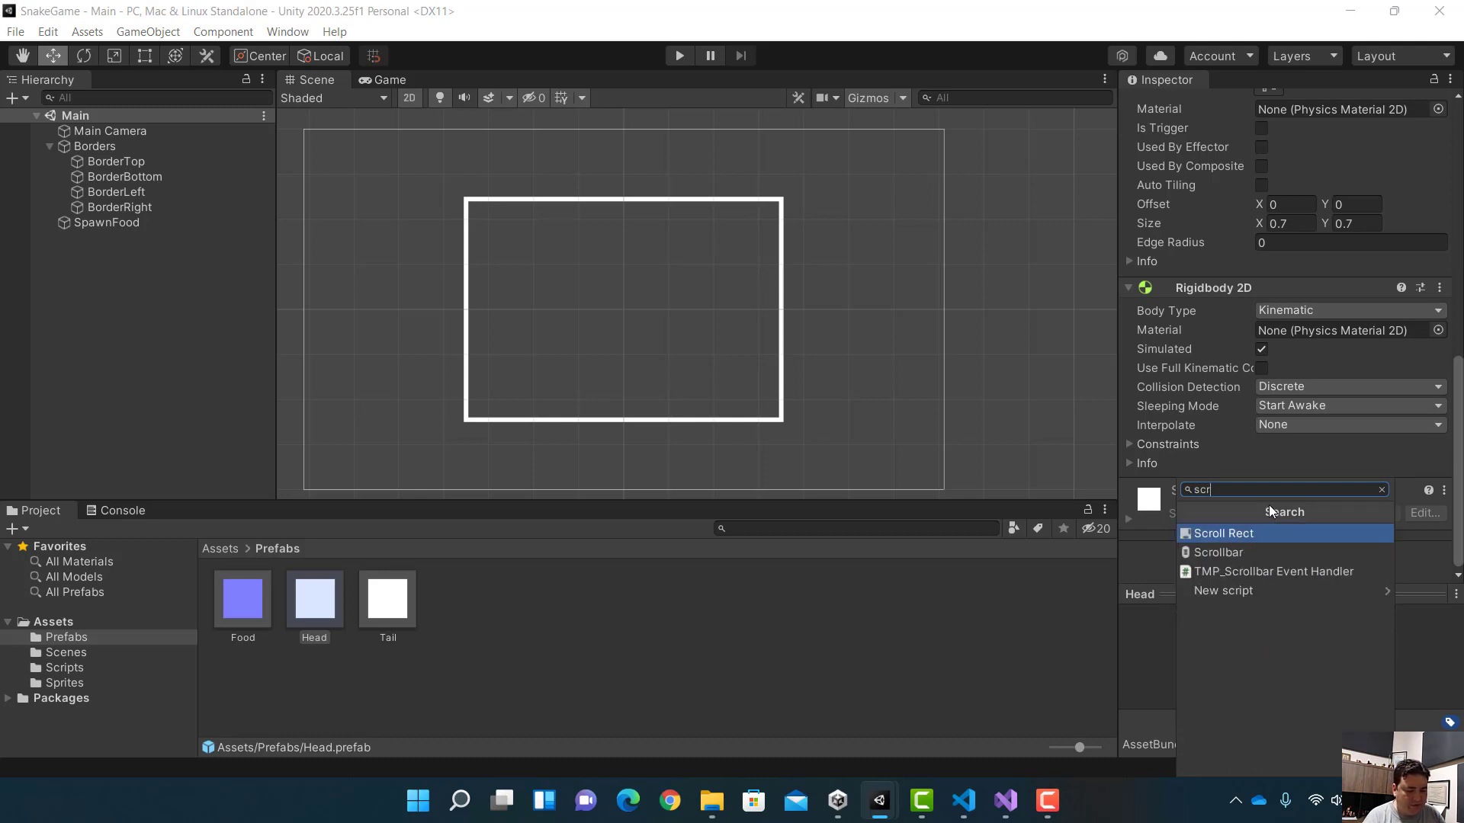
key("BackSpace")
key("BackSpace")
key("BackSpace")
key("BackSpace")
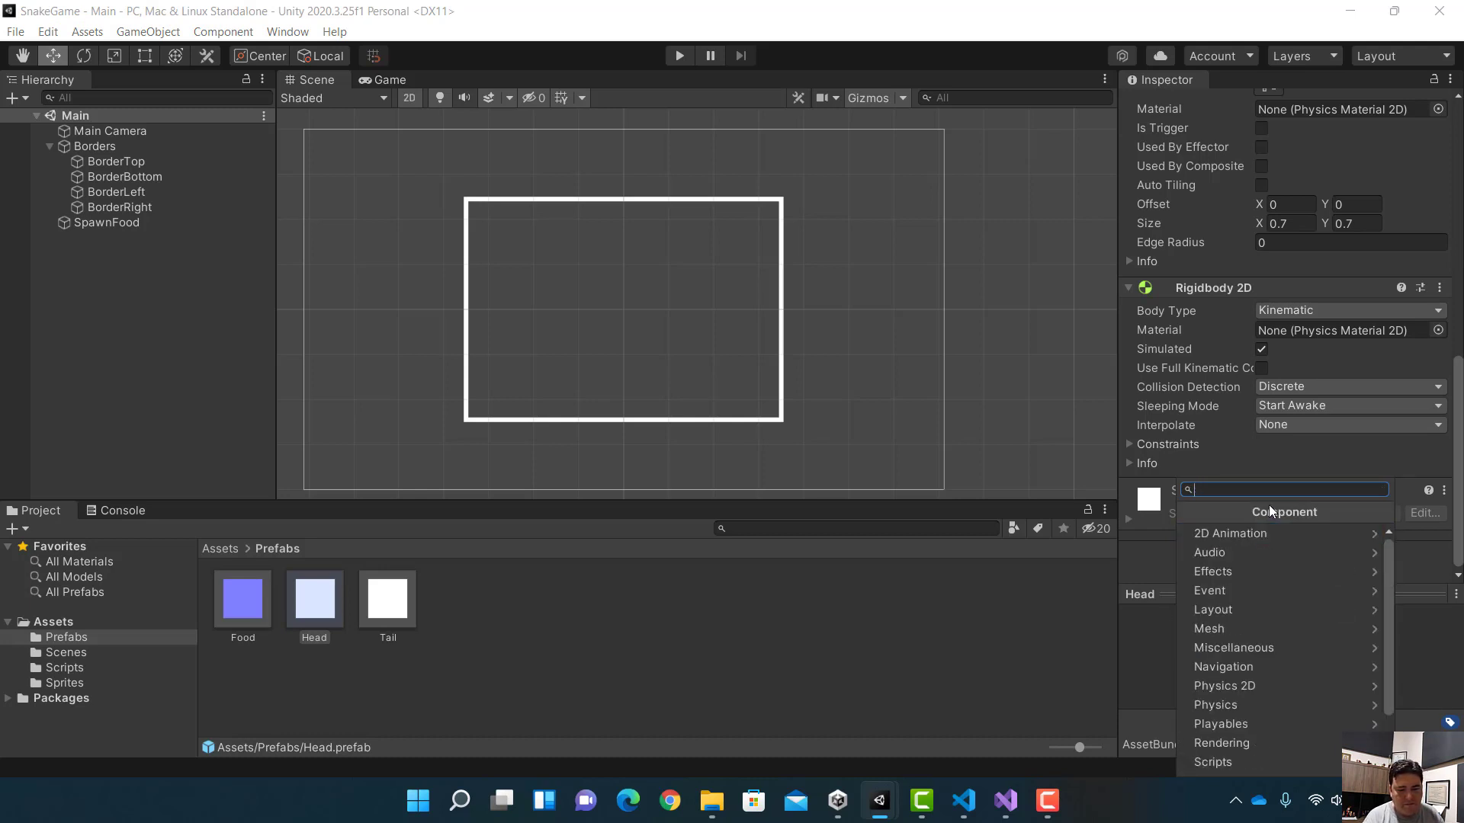
left_click(894, 618)
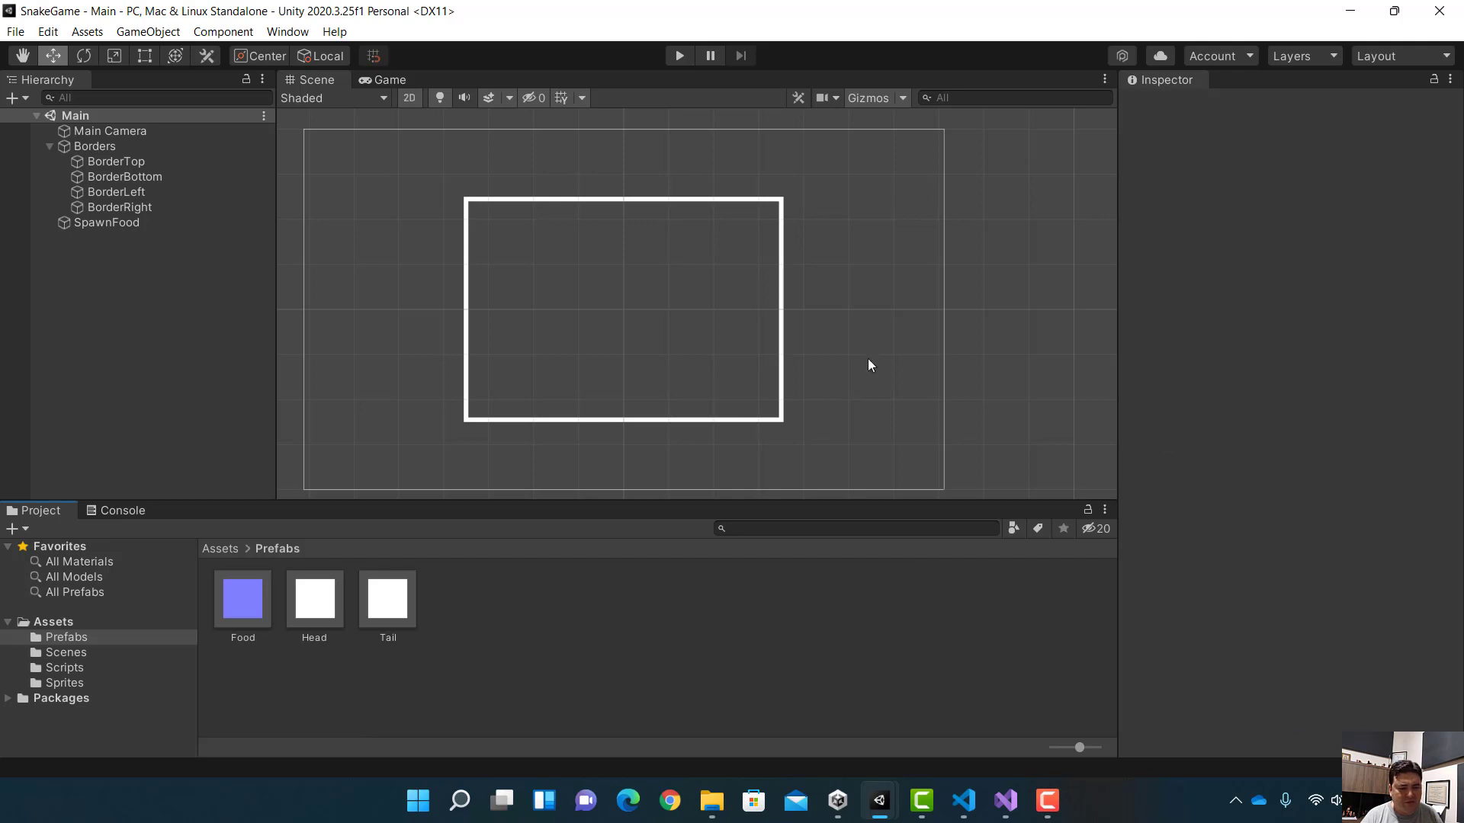
left_click(247, 612)
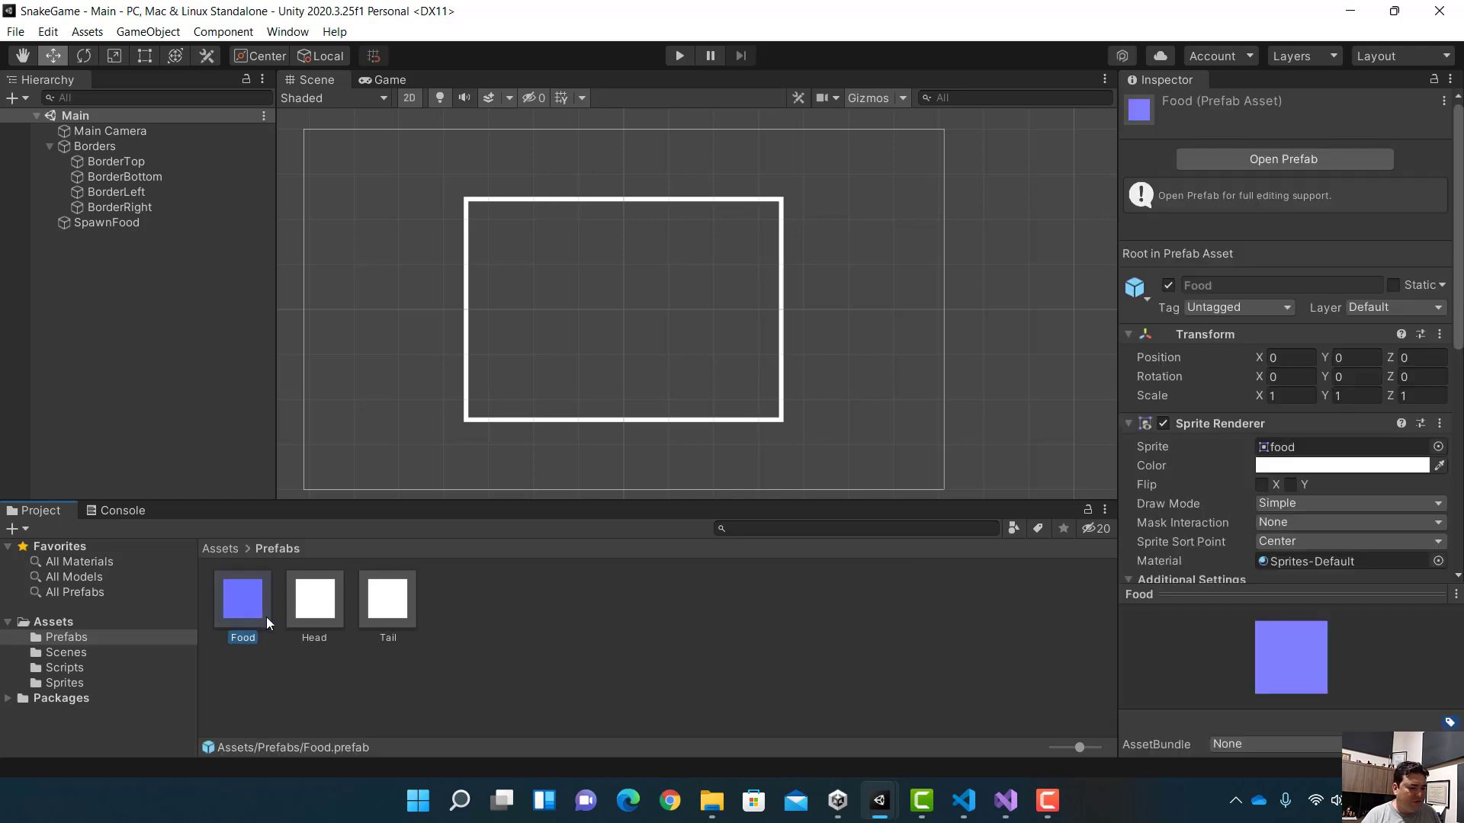
left_click(301, 611)
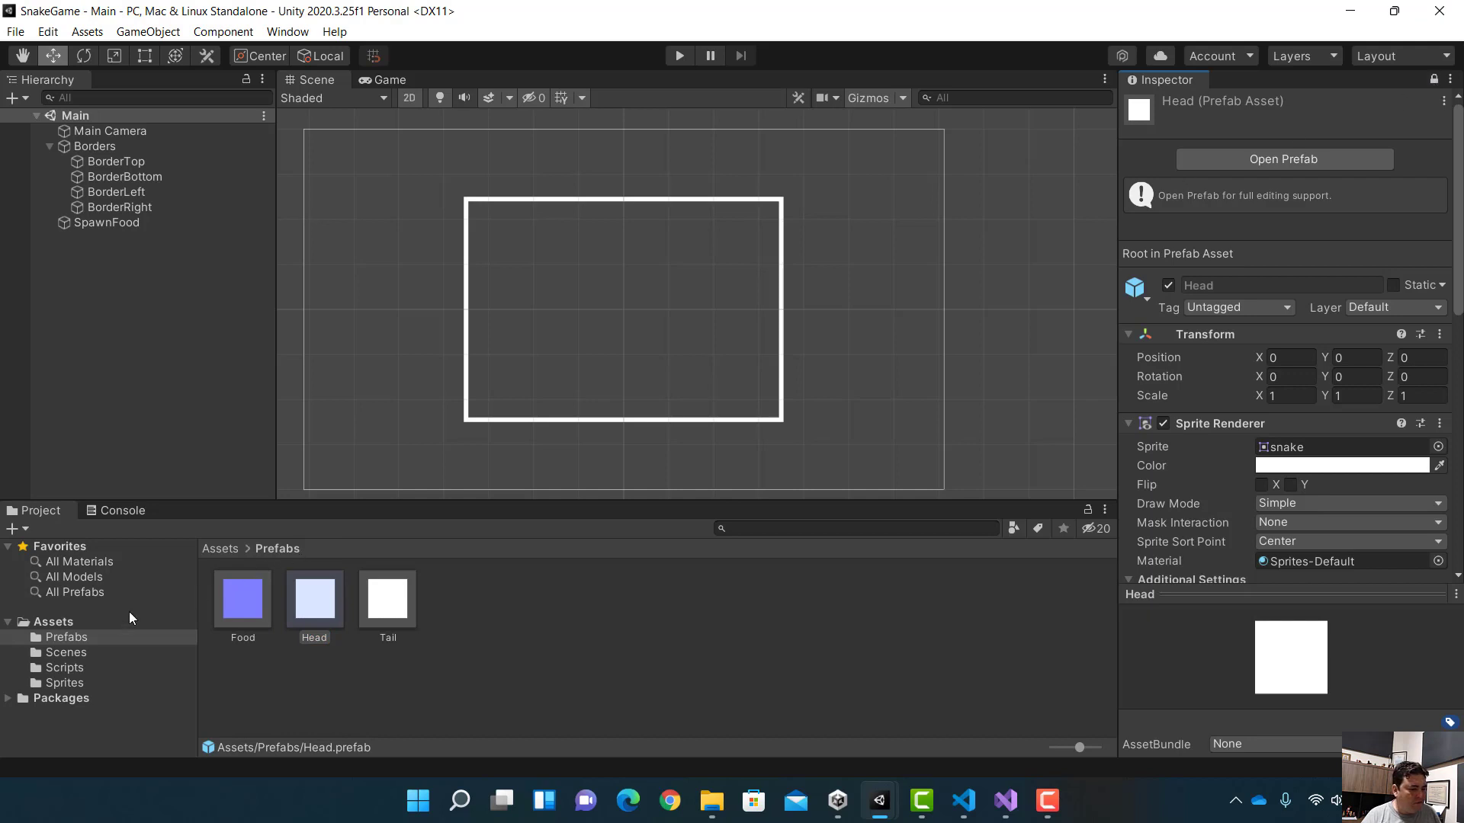
Drag the Snake script from the Scripts folder onto the Head prefab's Inspector.
left_click(52, 669)
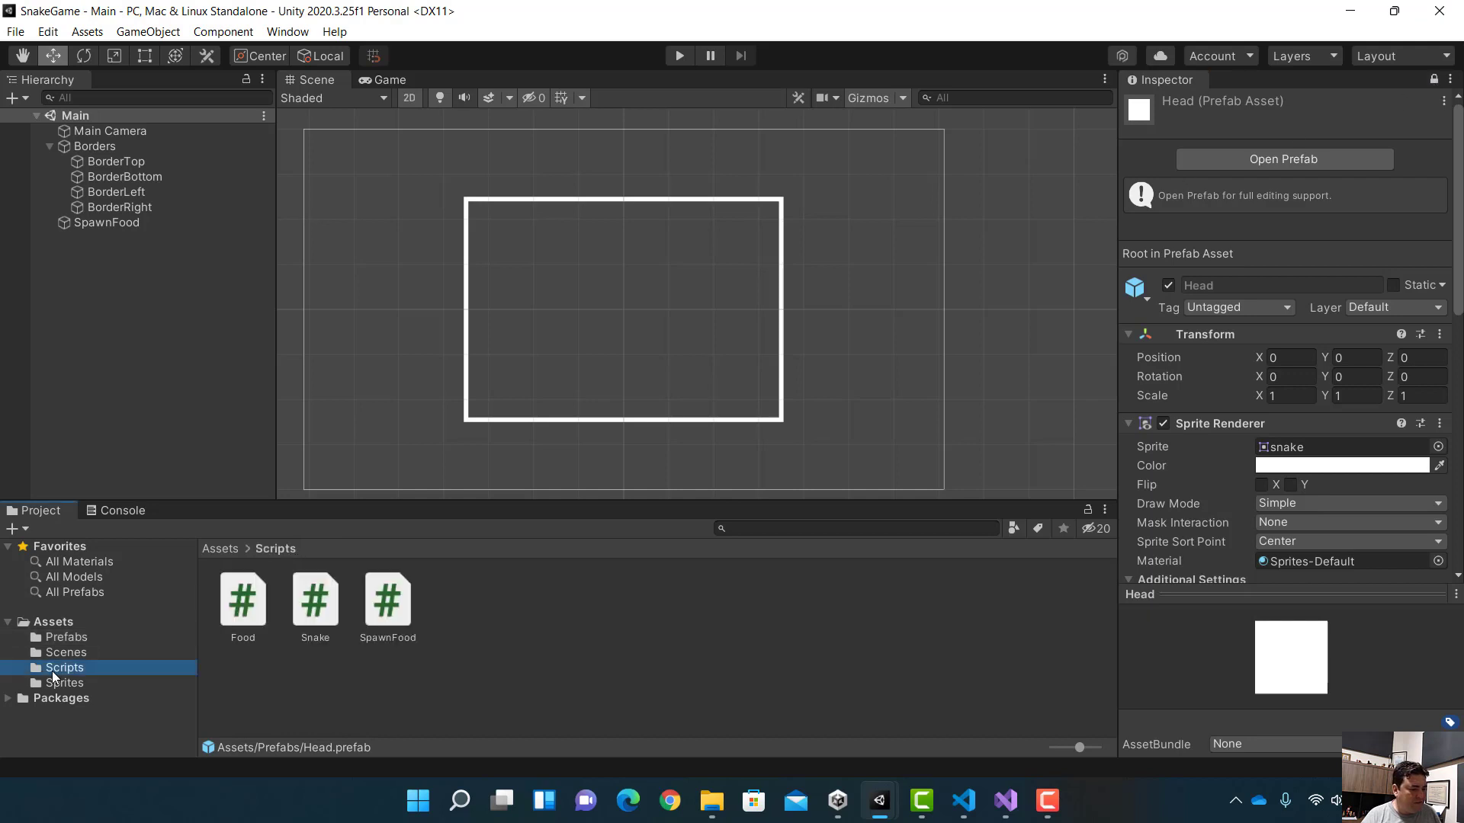
left_click_drag(315, 606, 1222, 562)
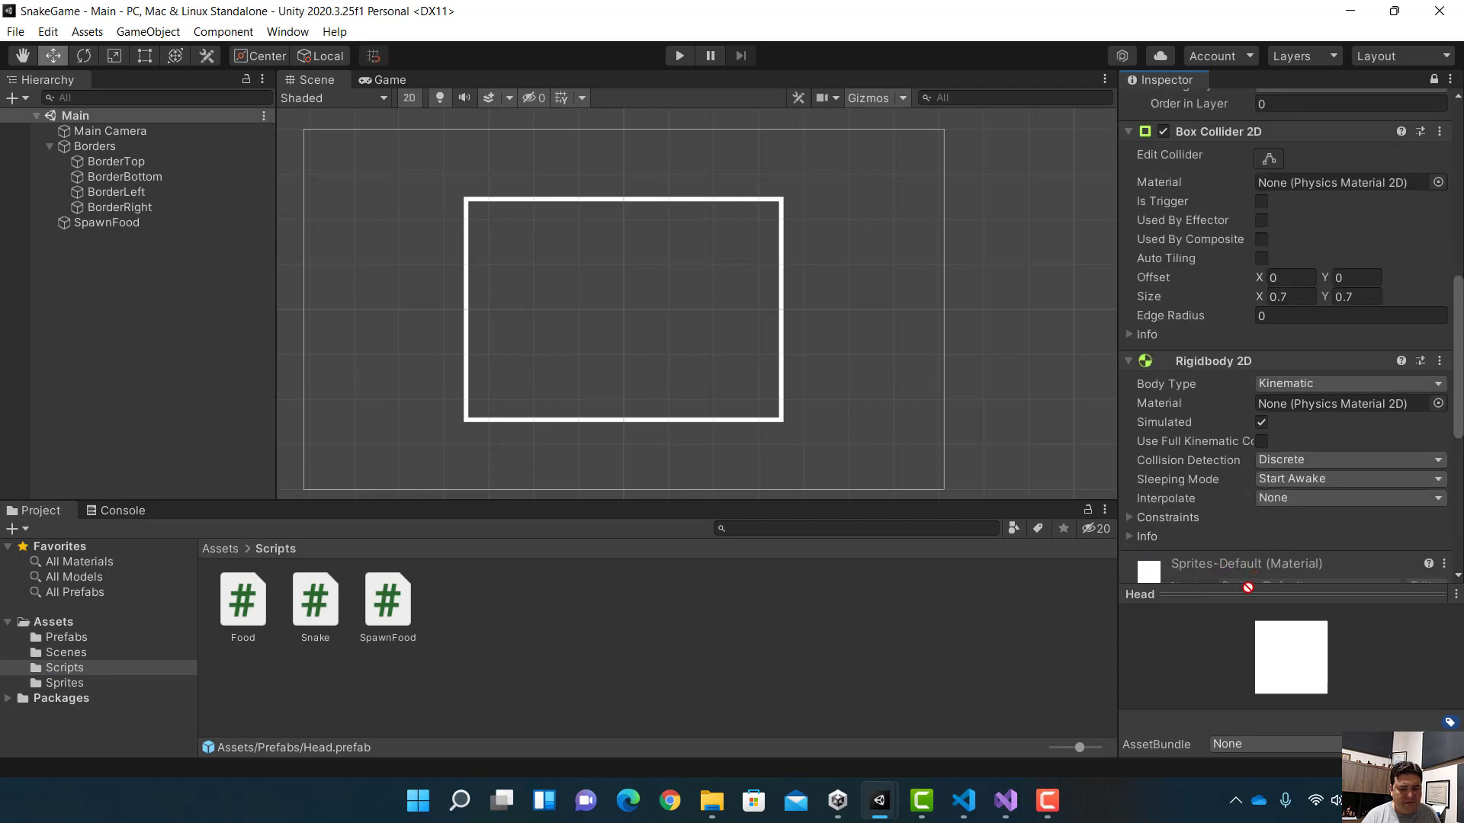
mouse_move(1222, 563)
left_mouse_down()
mouse_move(1433, 591)
mouse_move(1415, 543)
left_mouse_up()
scroll(1407, 453, "down", 2)
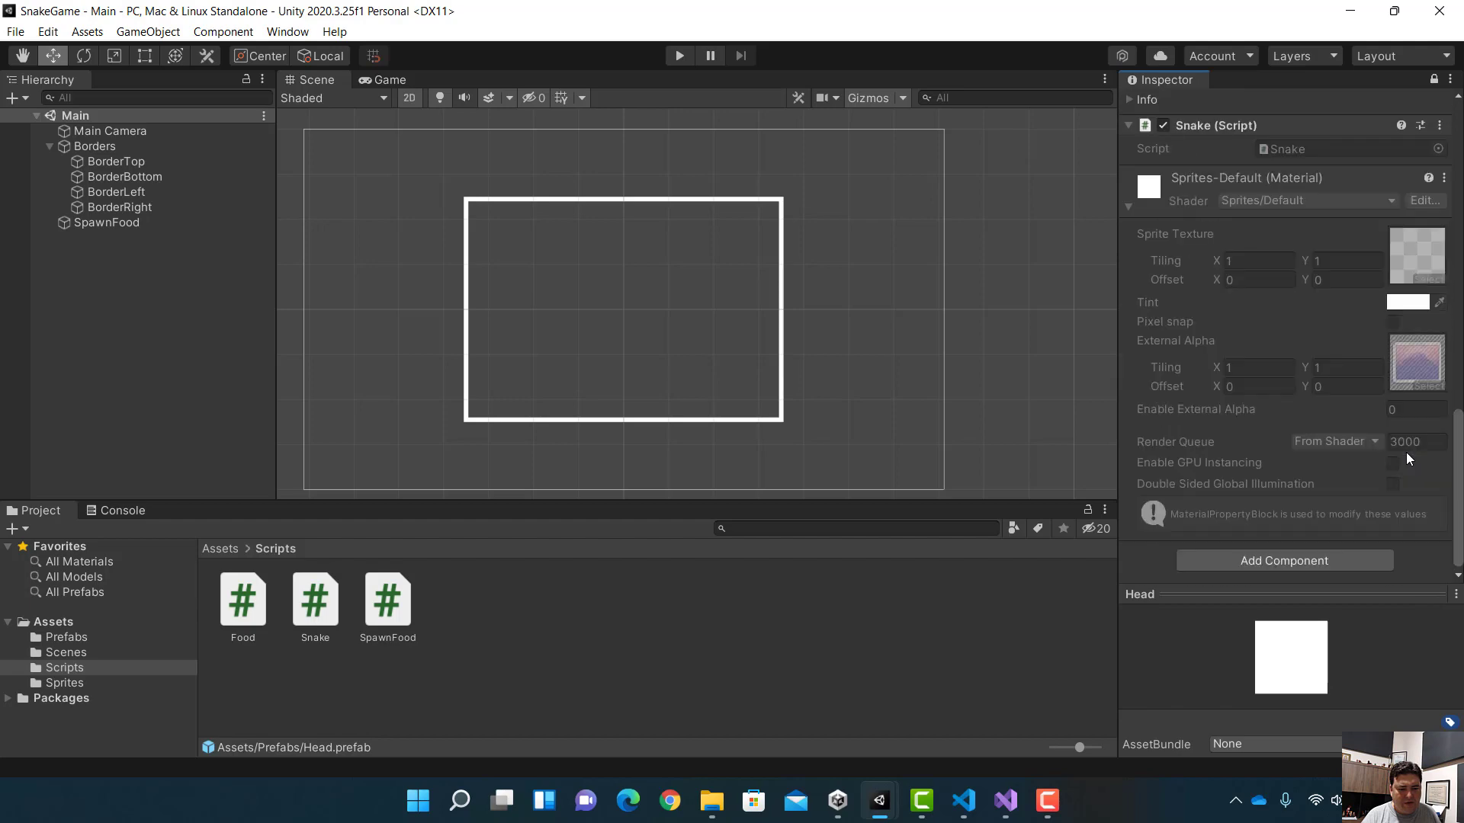
scroll(1399, 474, "up", 5)
scroll(1398, 474, "up", 5)
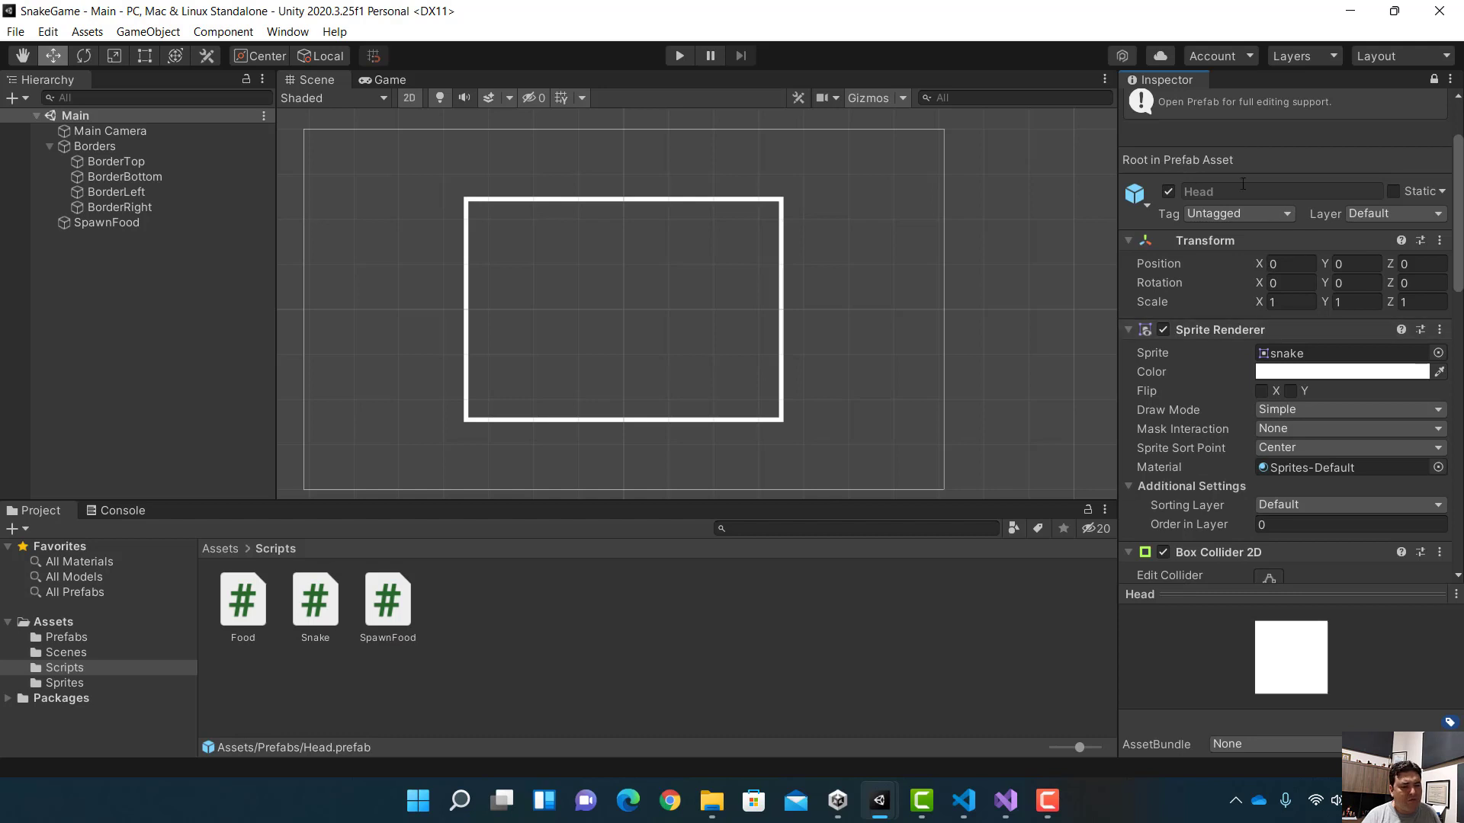
scroll(1424, 219, "down", 5)
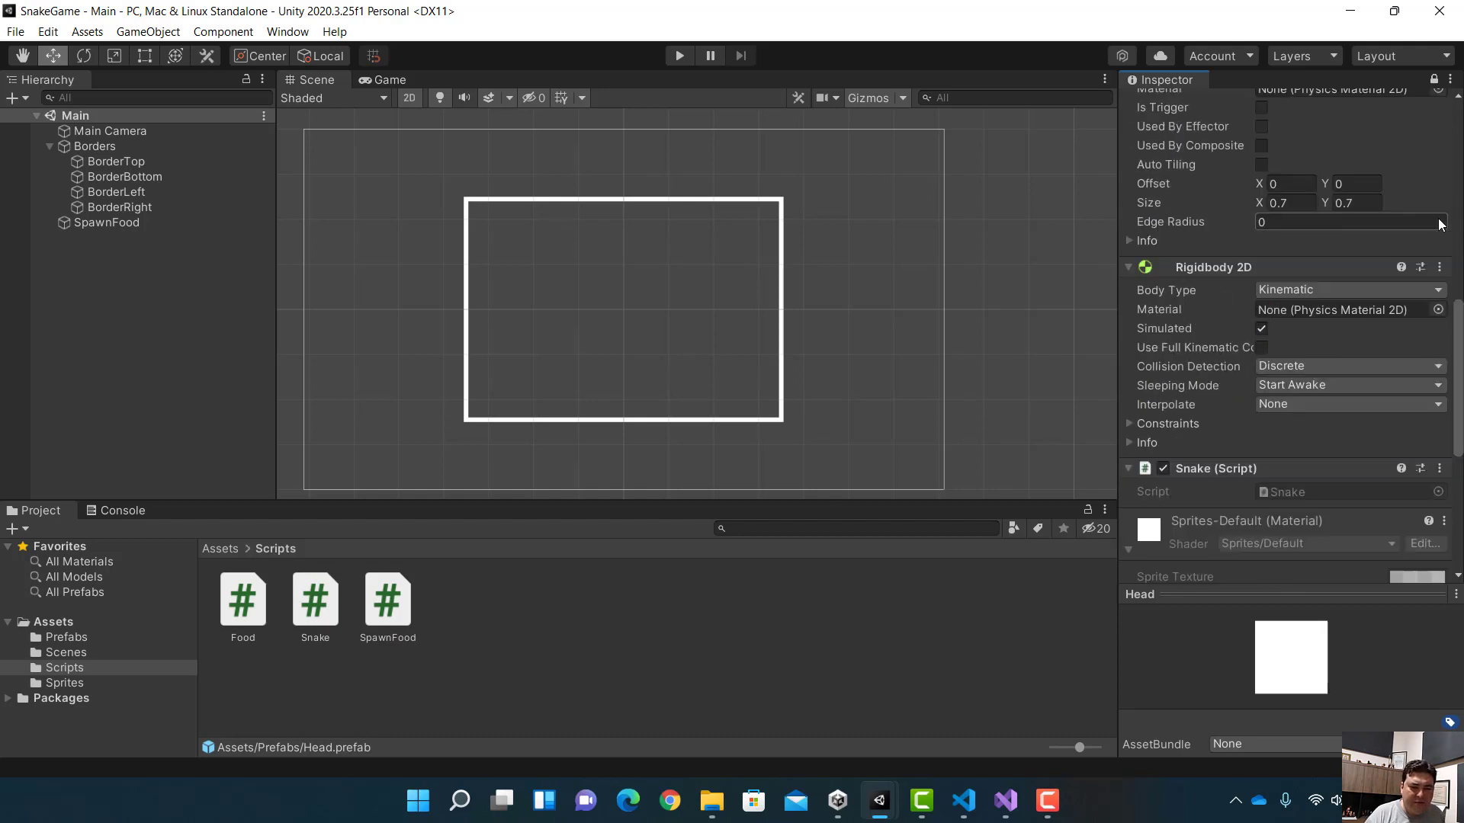
scroll(1424, 219, "down", 5)
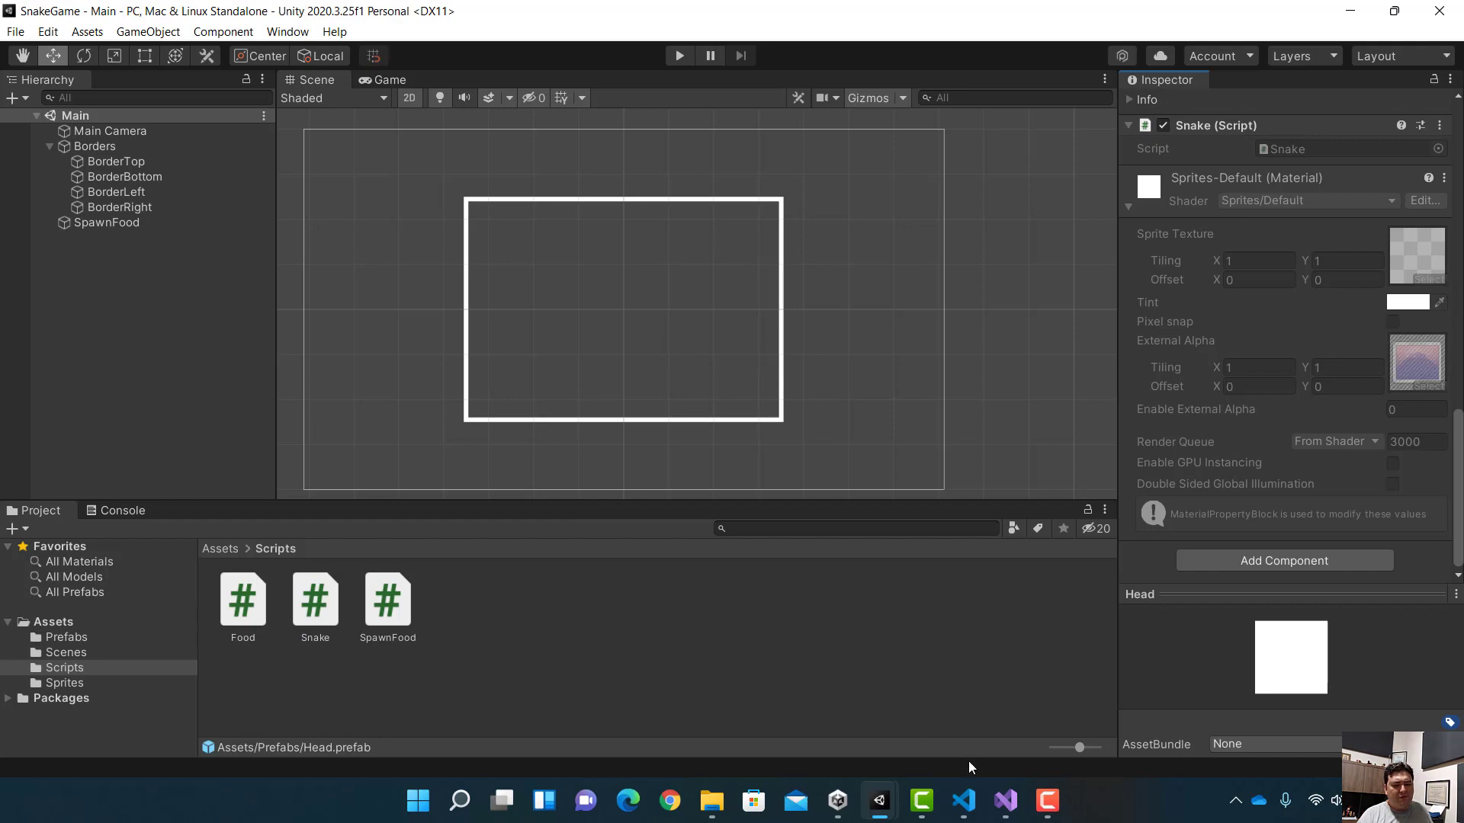
Open Snake.cs in Visual Studio and delete the comment above Start.
double_click(315, 603)
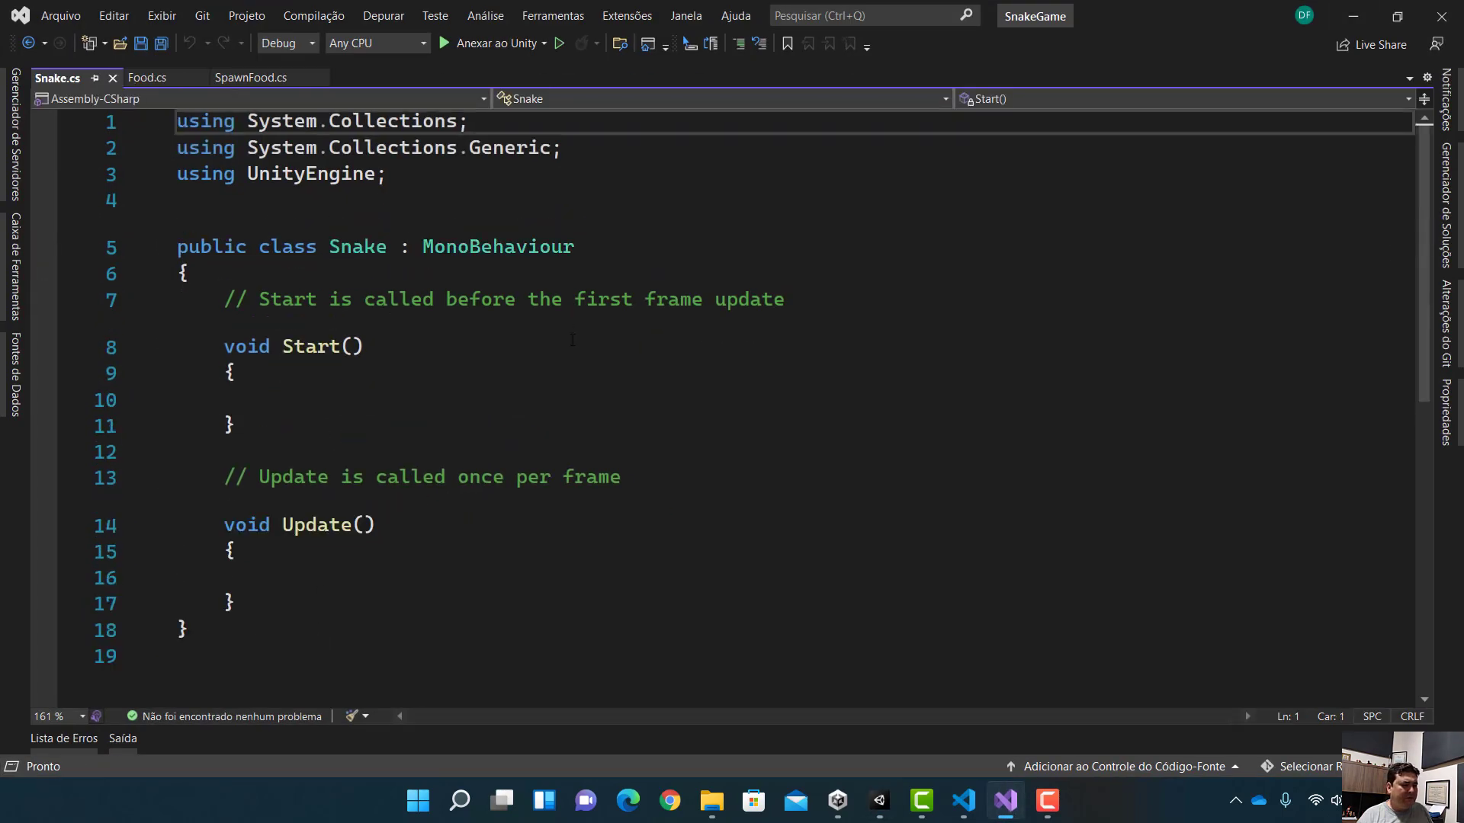
left_click(438, 282)
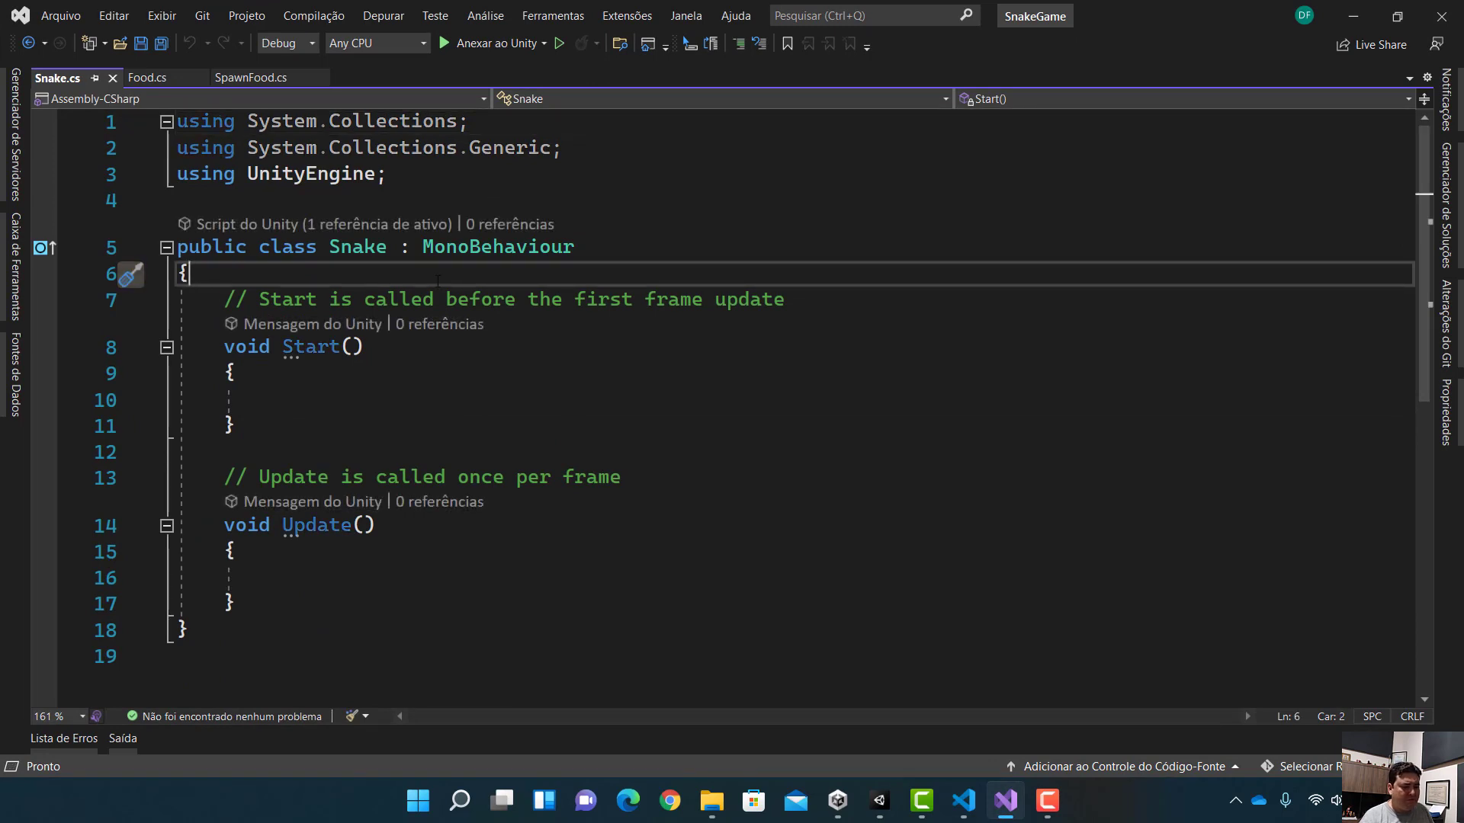
key("Return")
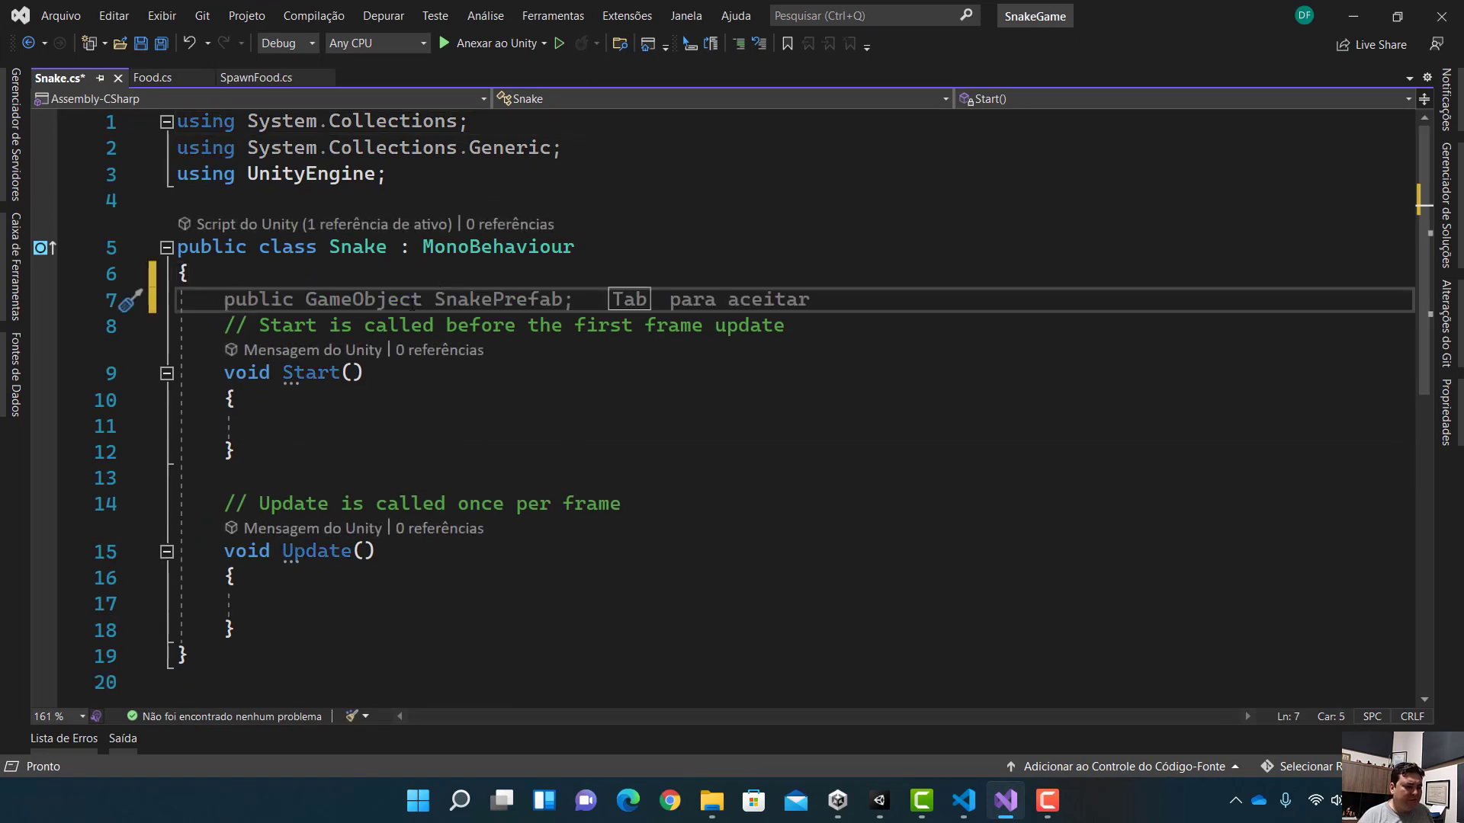
left_click_drag(786, 326, 224, 328)
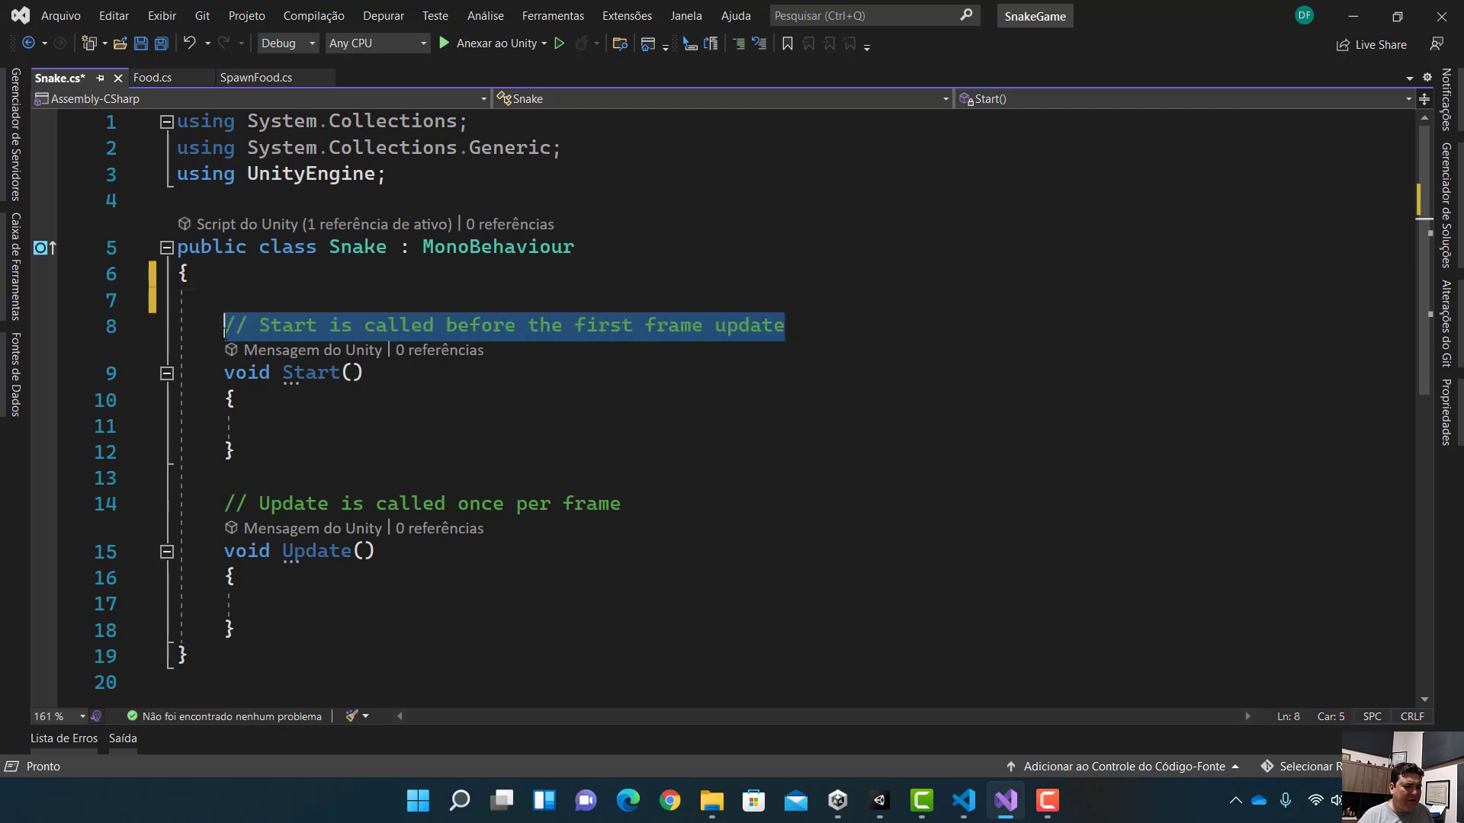
key("Delete")
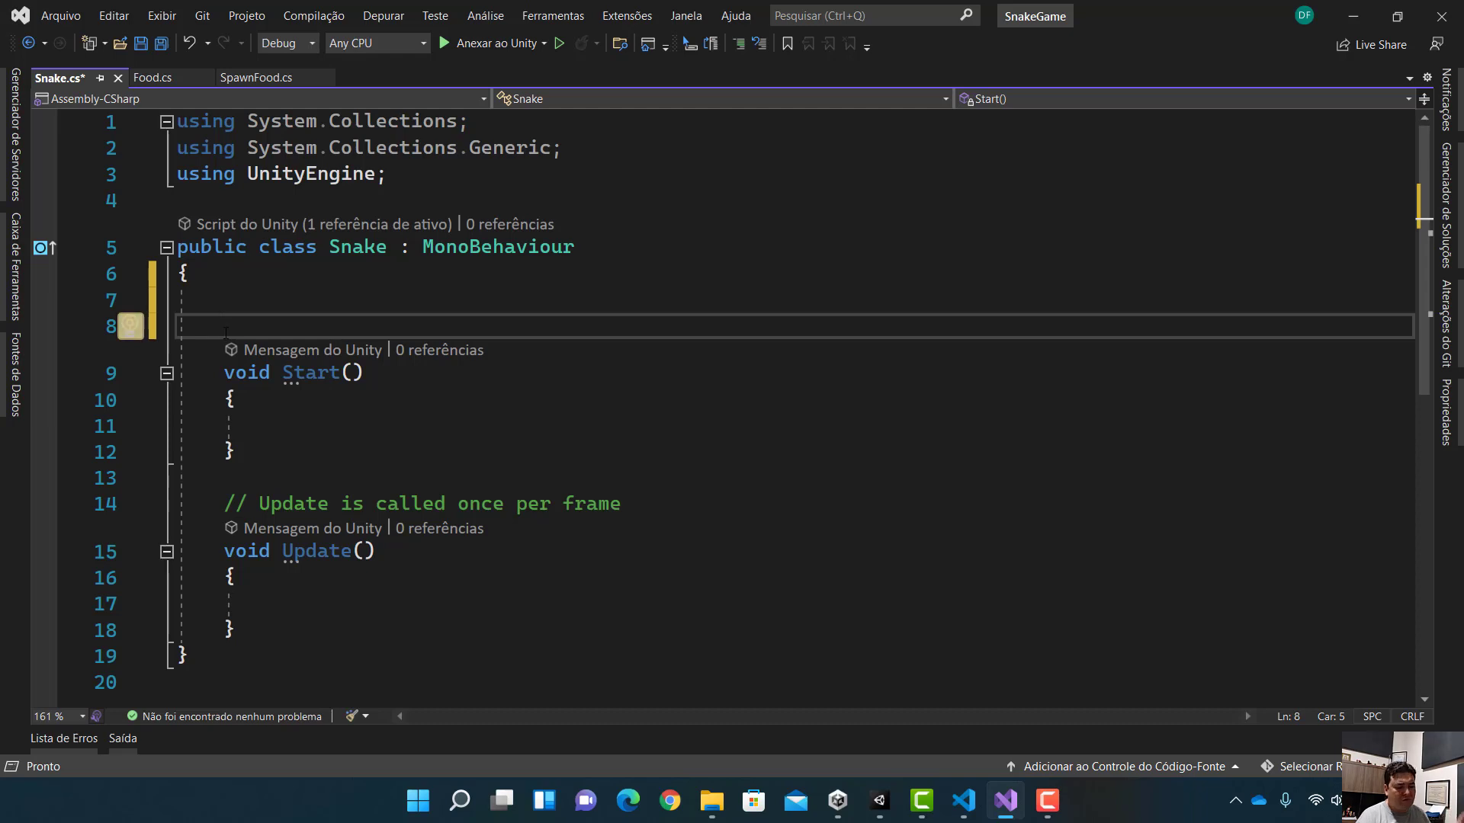
Declare the field Vector2 dir = Vector2.right; in the Snake class and save.
type("vect")
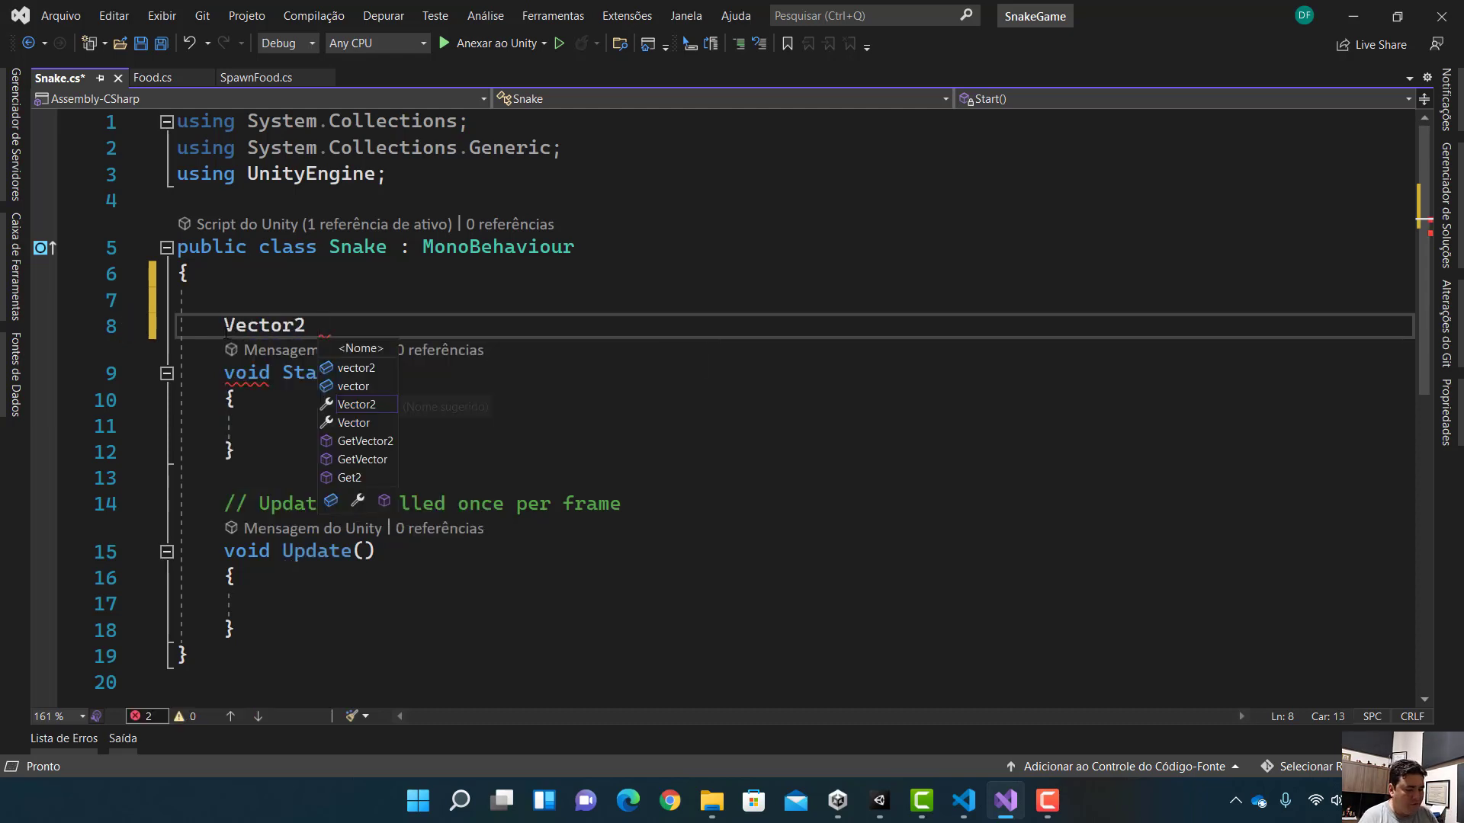
type(" dir")
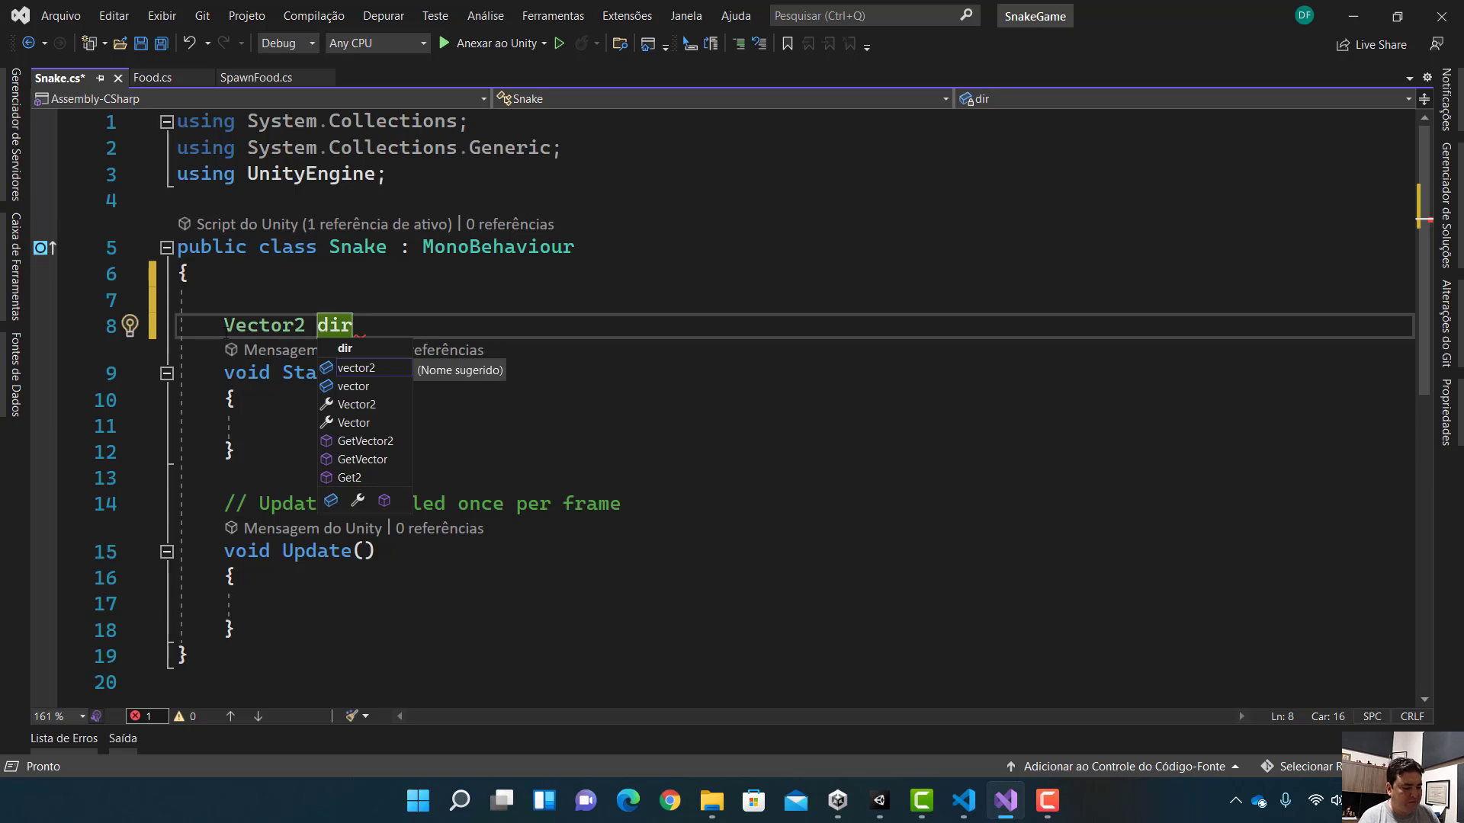
type(" = ve")
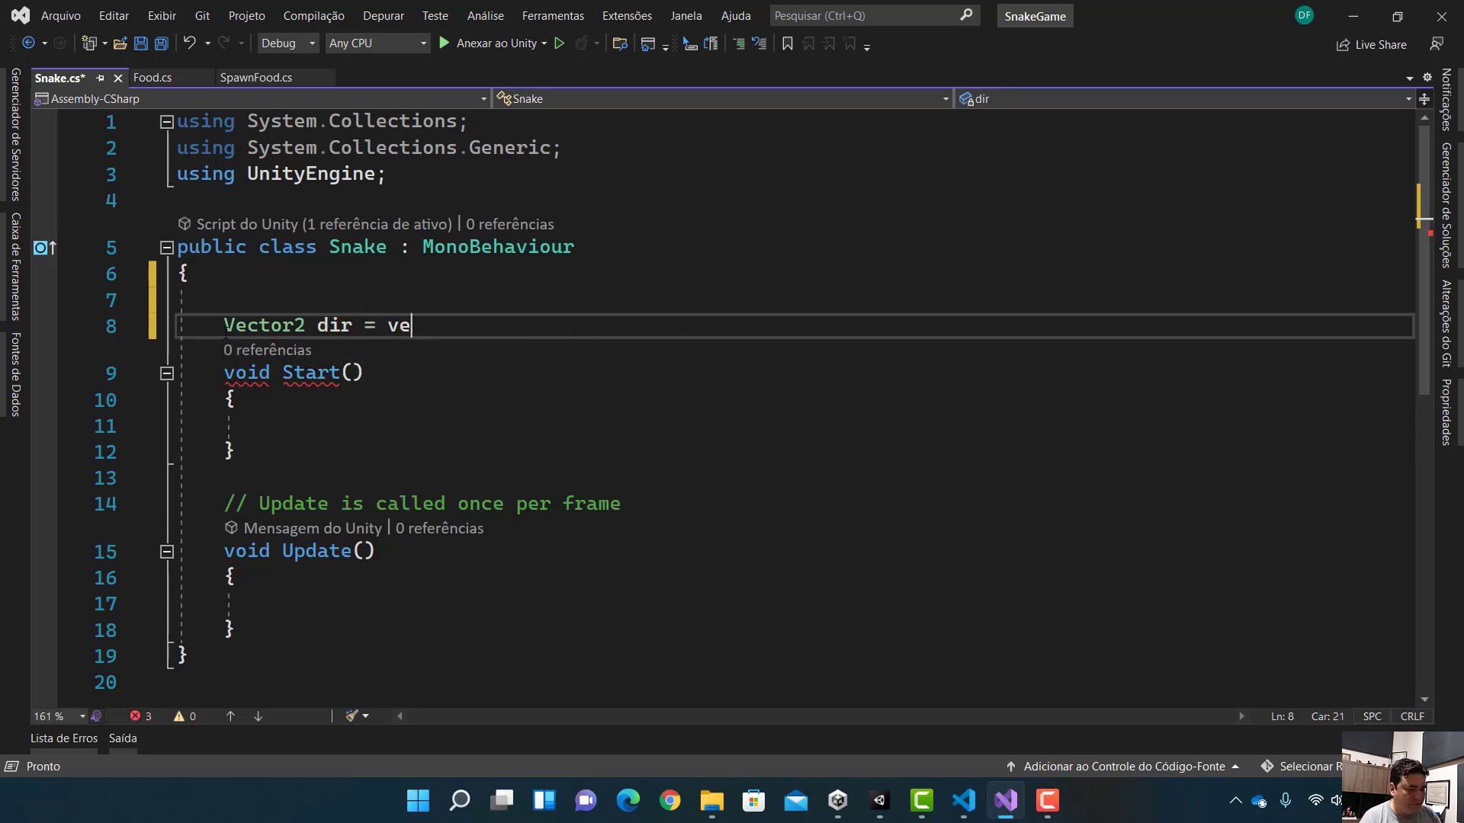
type("c")
key("Tab")
type(".")
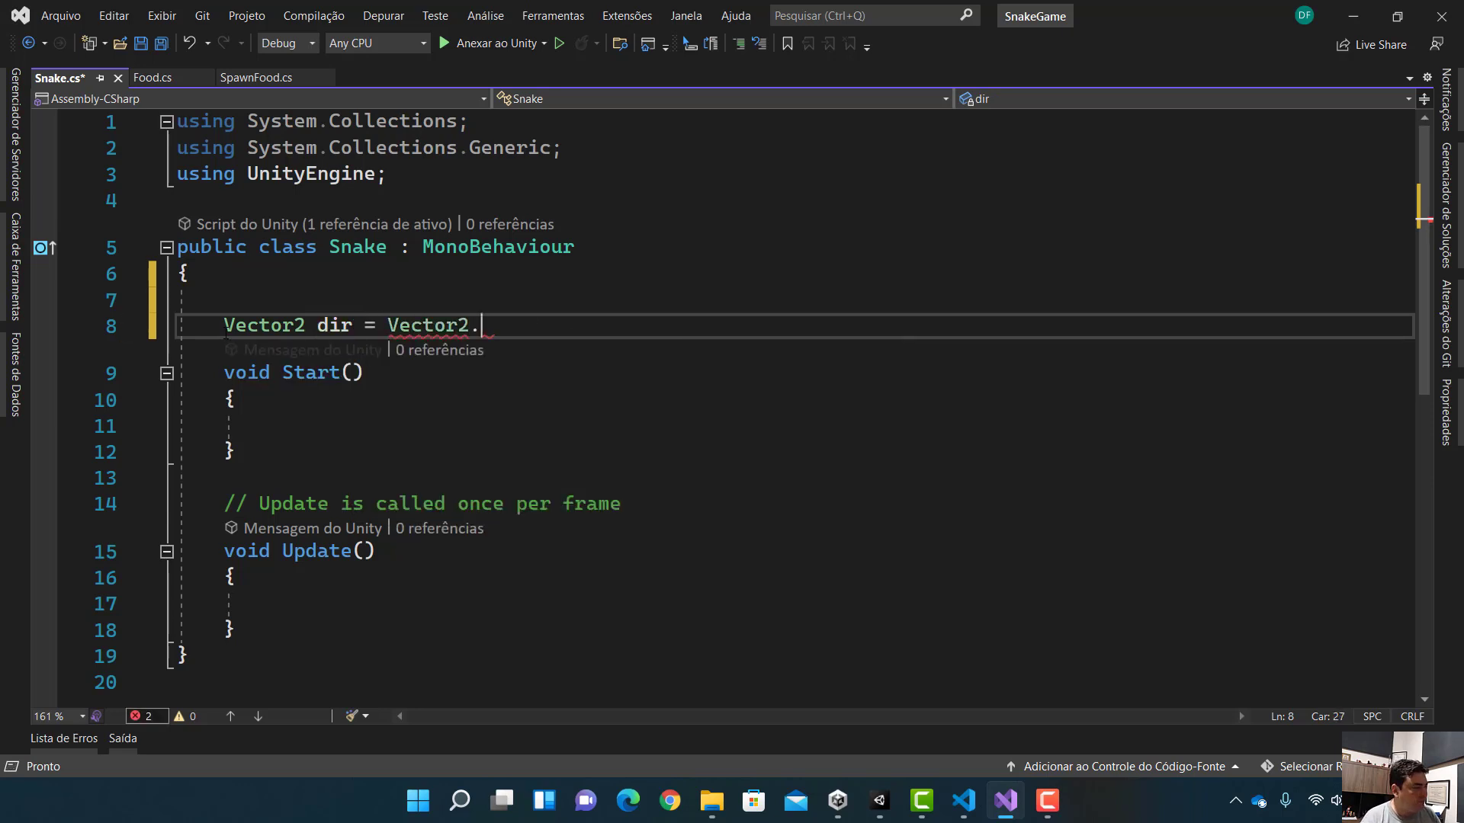
type("ri")
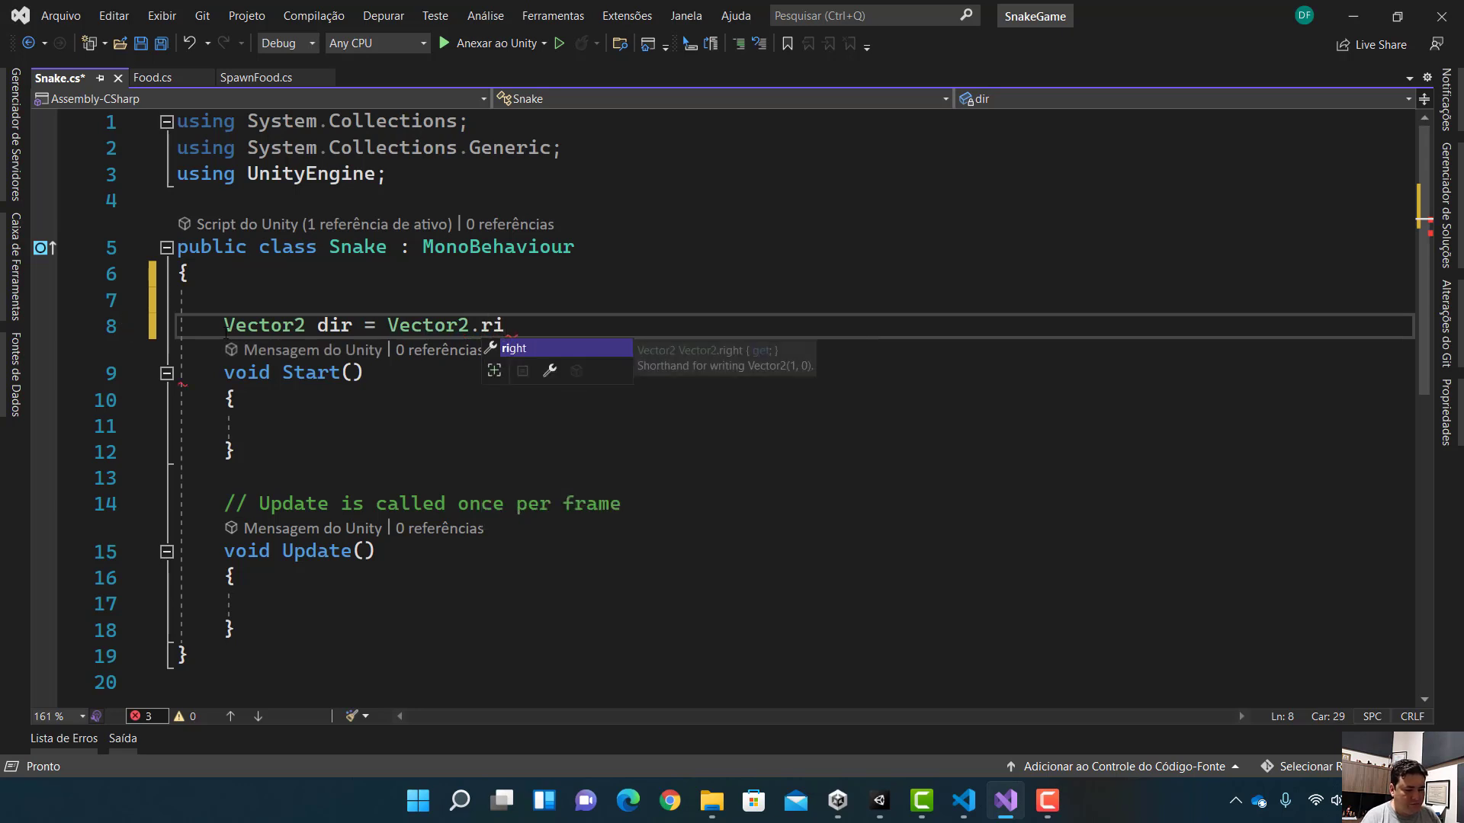
key("Tab")
key("ctrl+s")
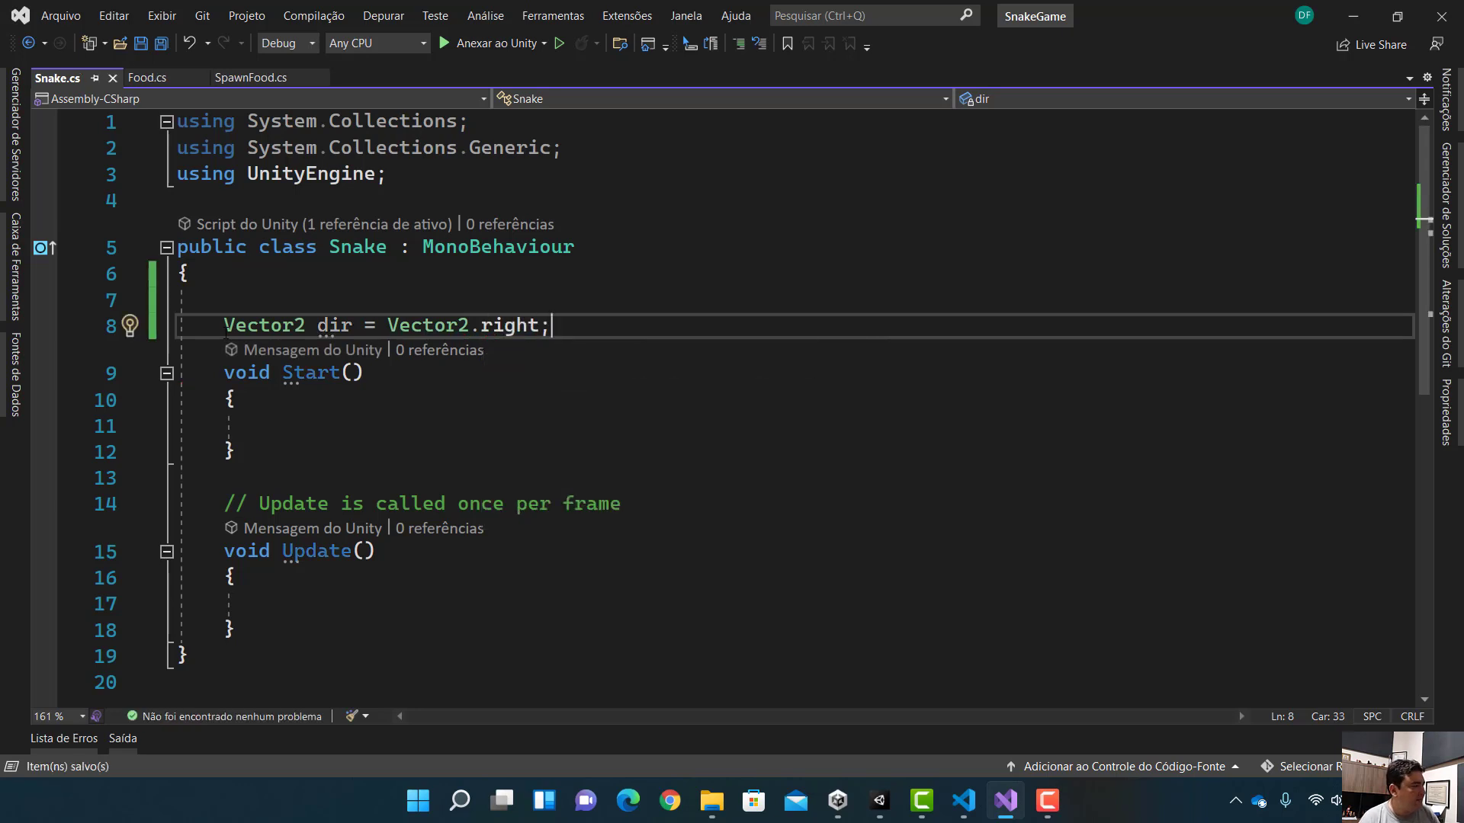
left_click(226, 300)
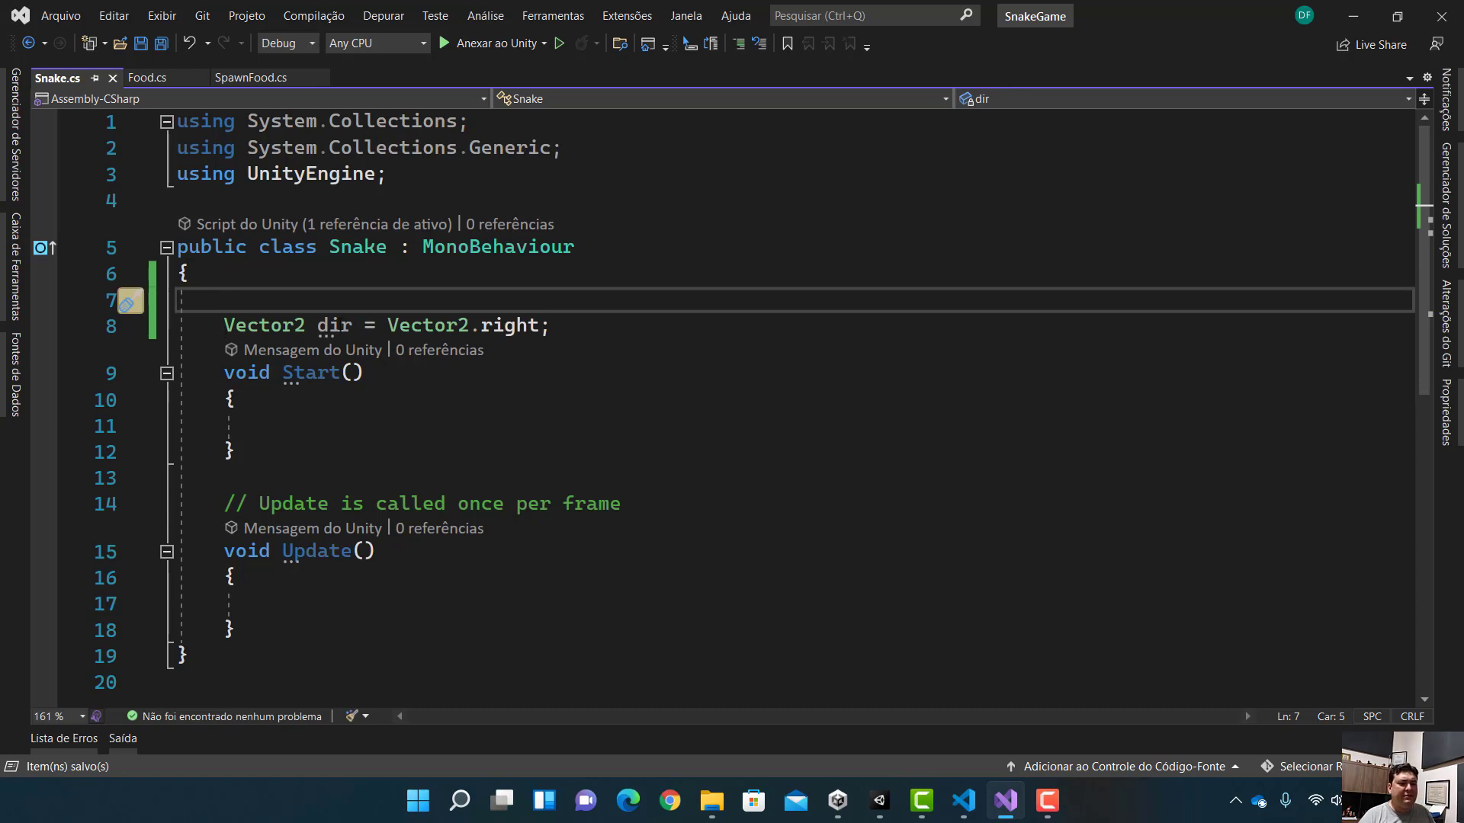
Add the comment //Direção que a cobra vai se movimentar above dir and save.
mouse_move(327, 332)
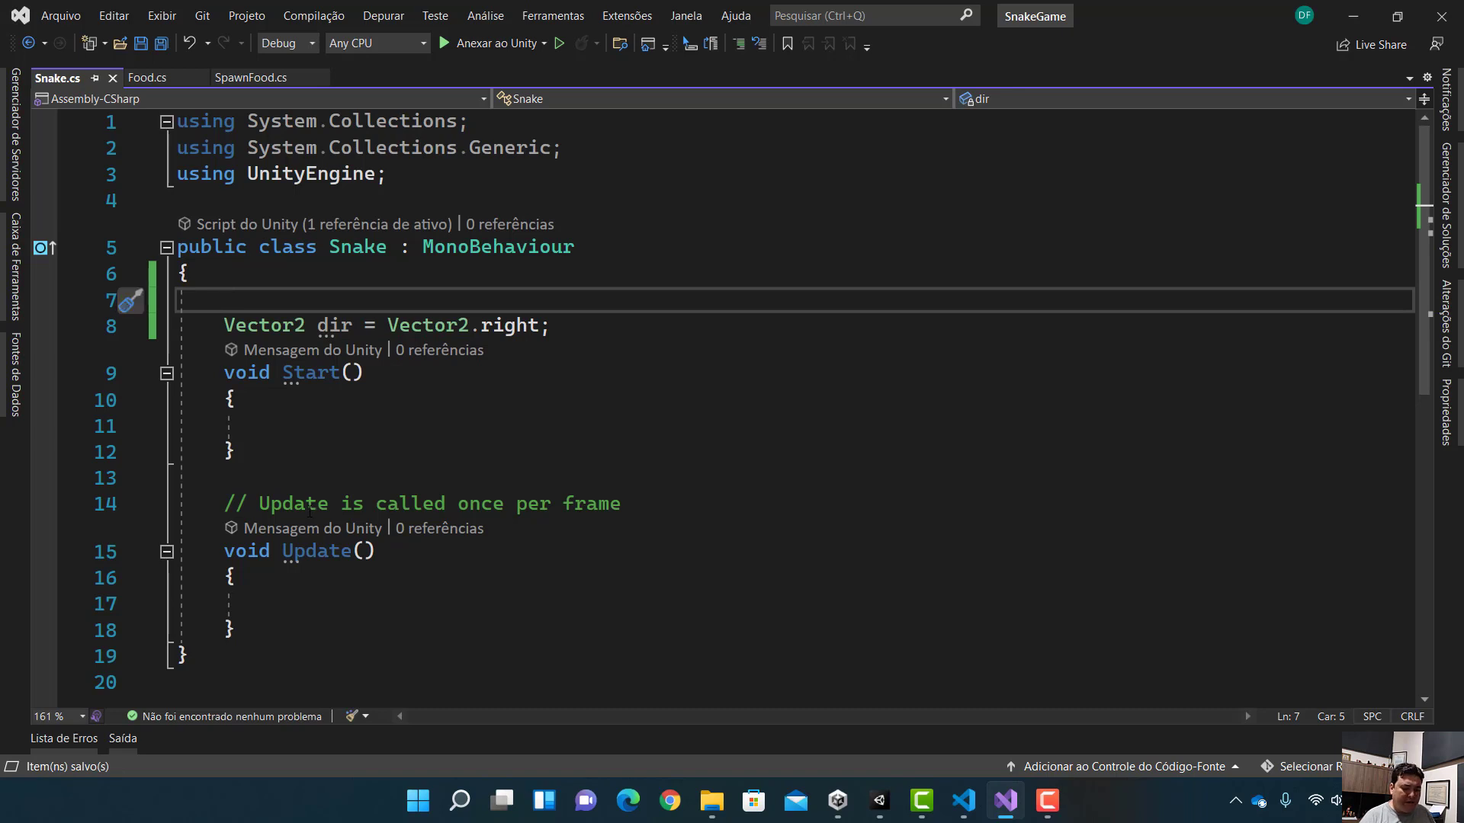
type("//")
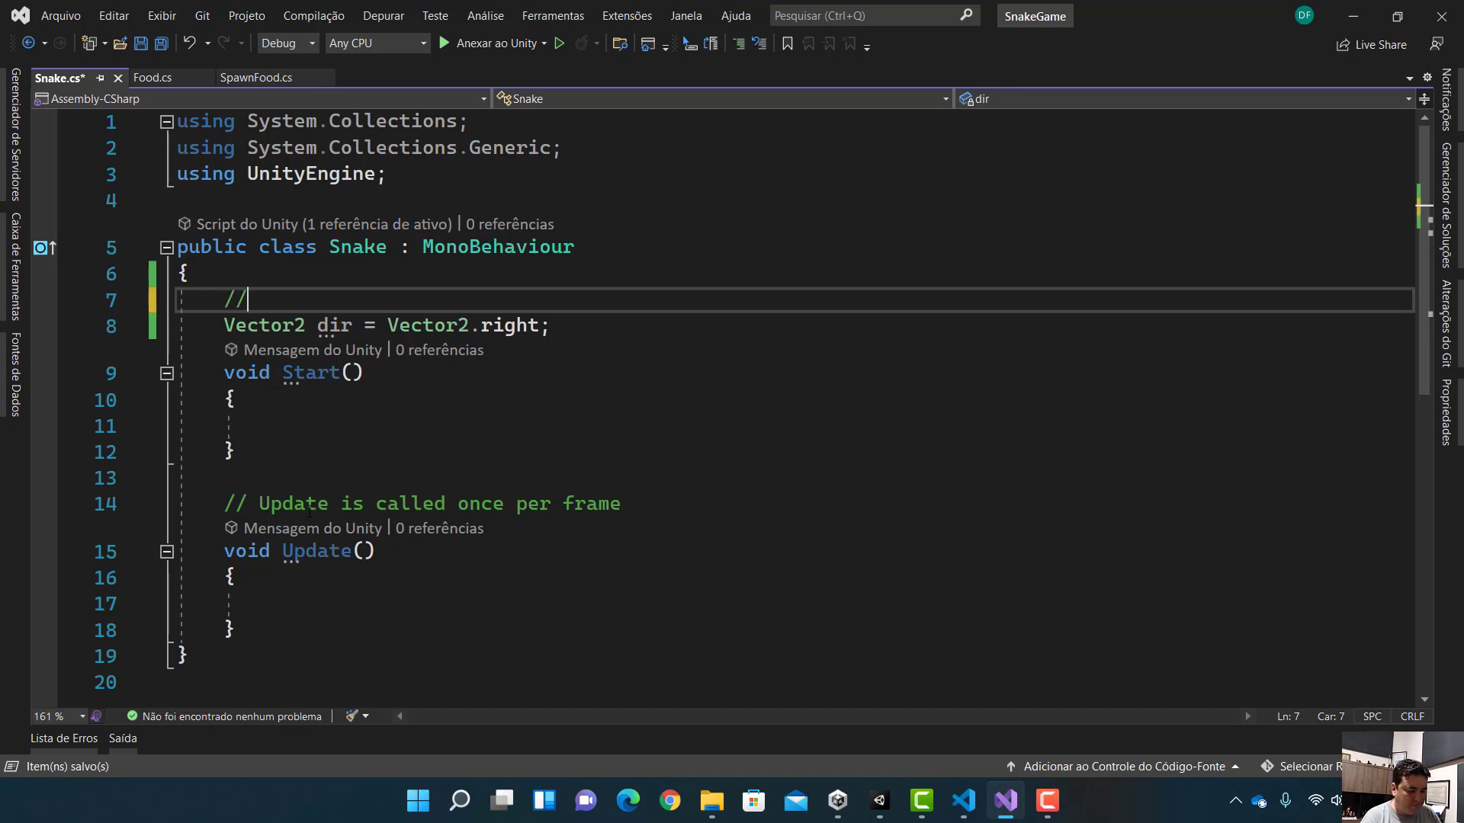
type("Dir")
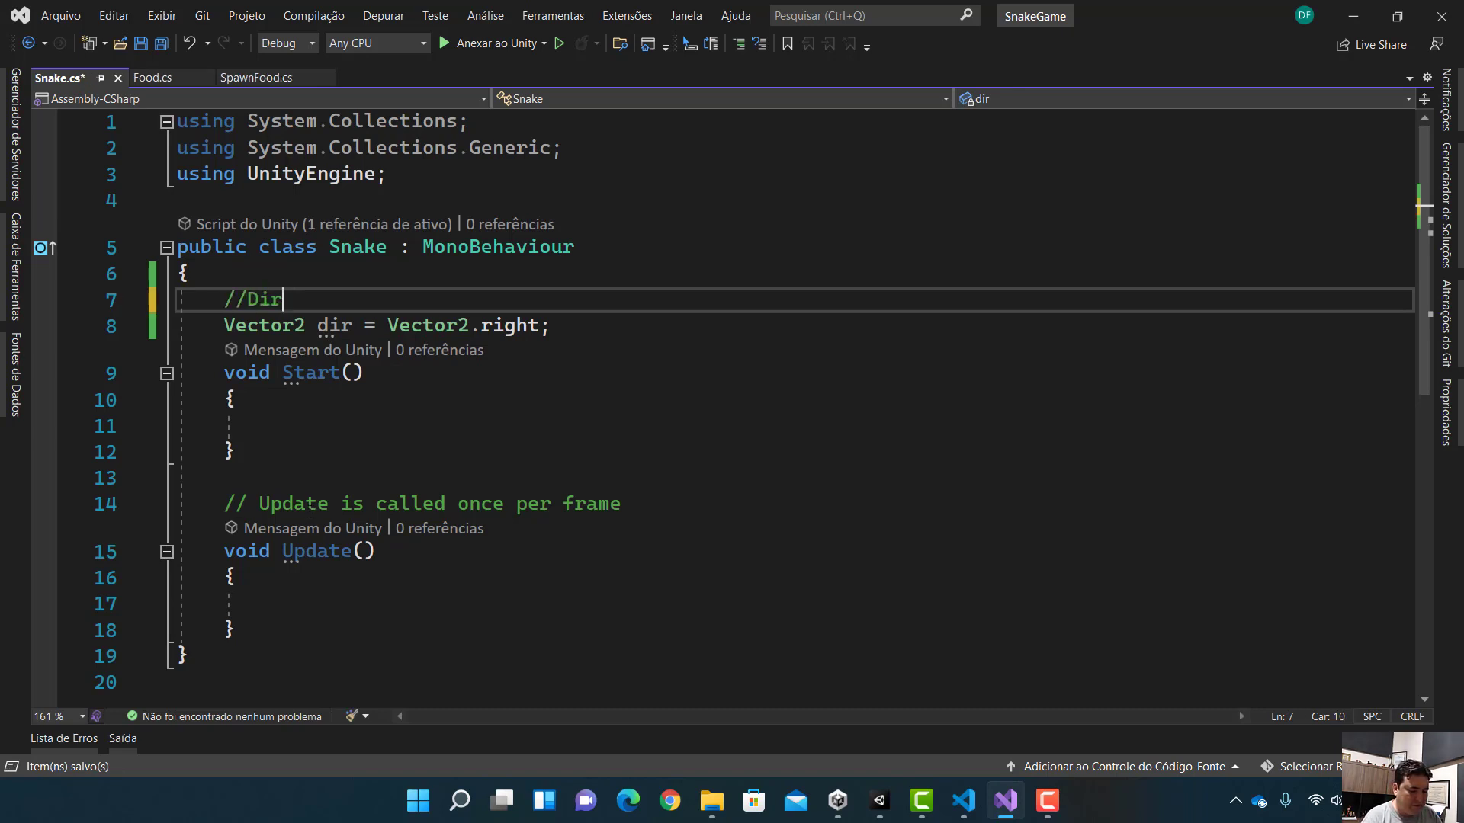
type("eção que ")
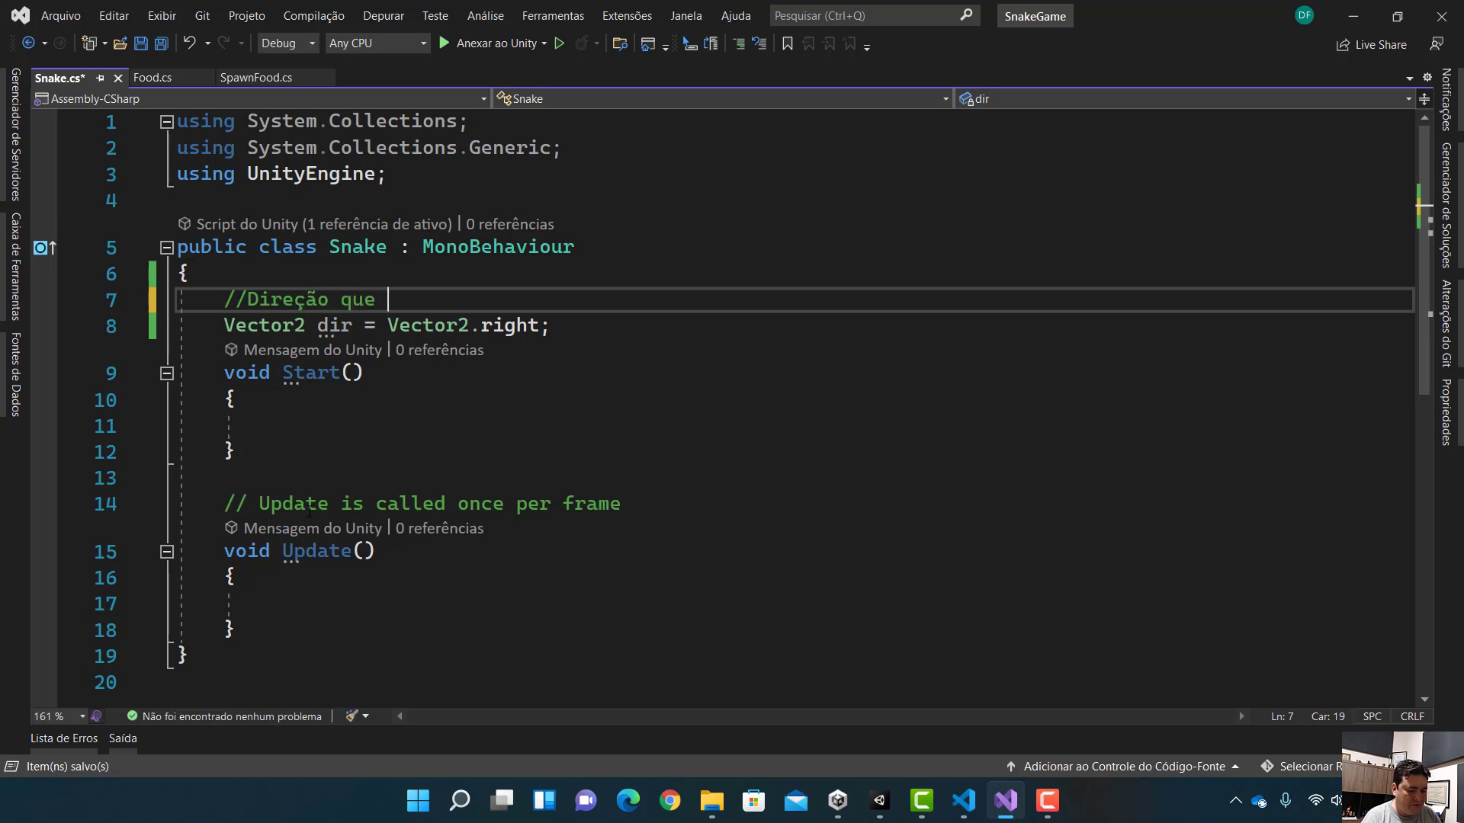
type("a com")
key("BackSpace")
type("bra vai and")
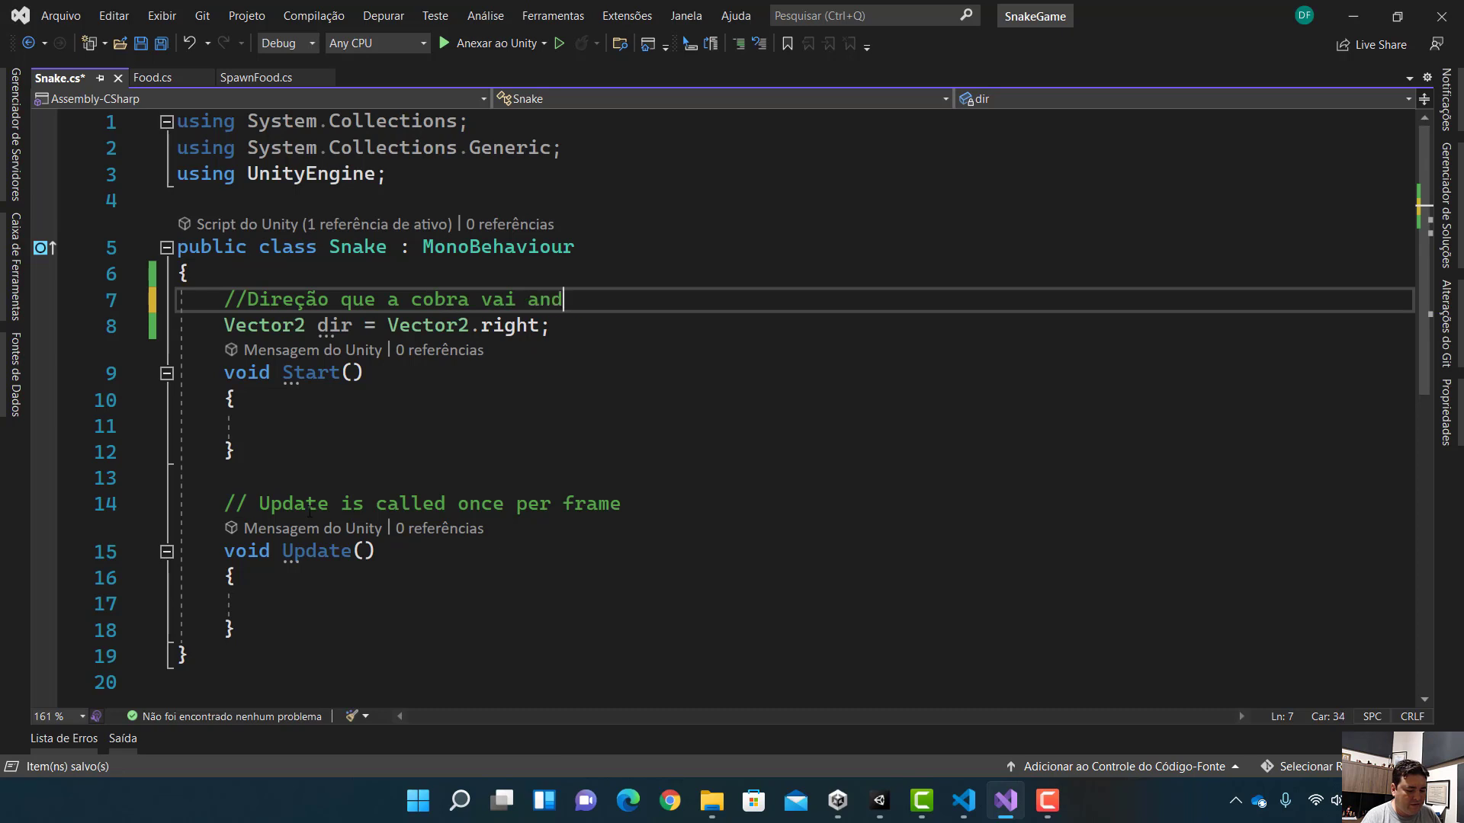
type("ar")
key("ctrl+s")
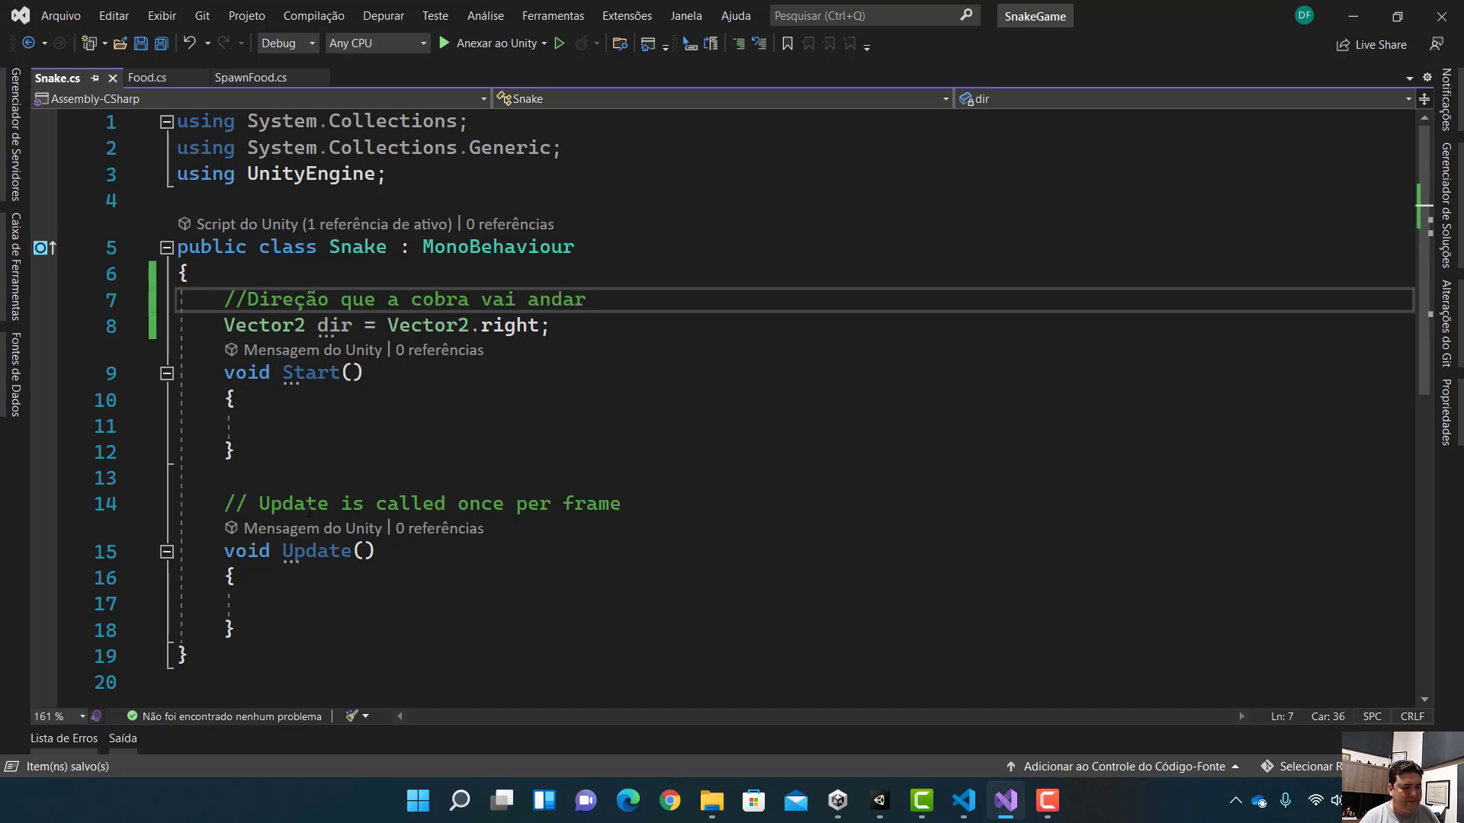
key("BackSpace")
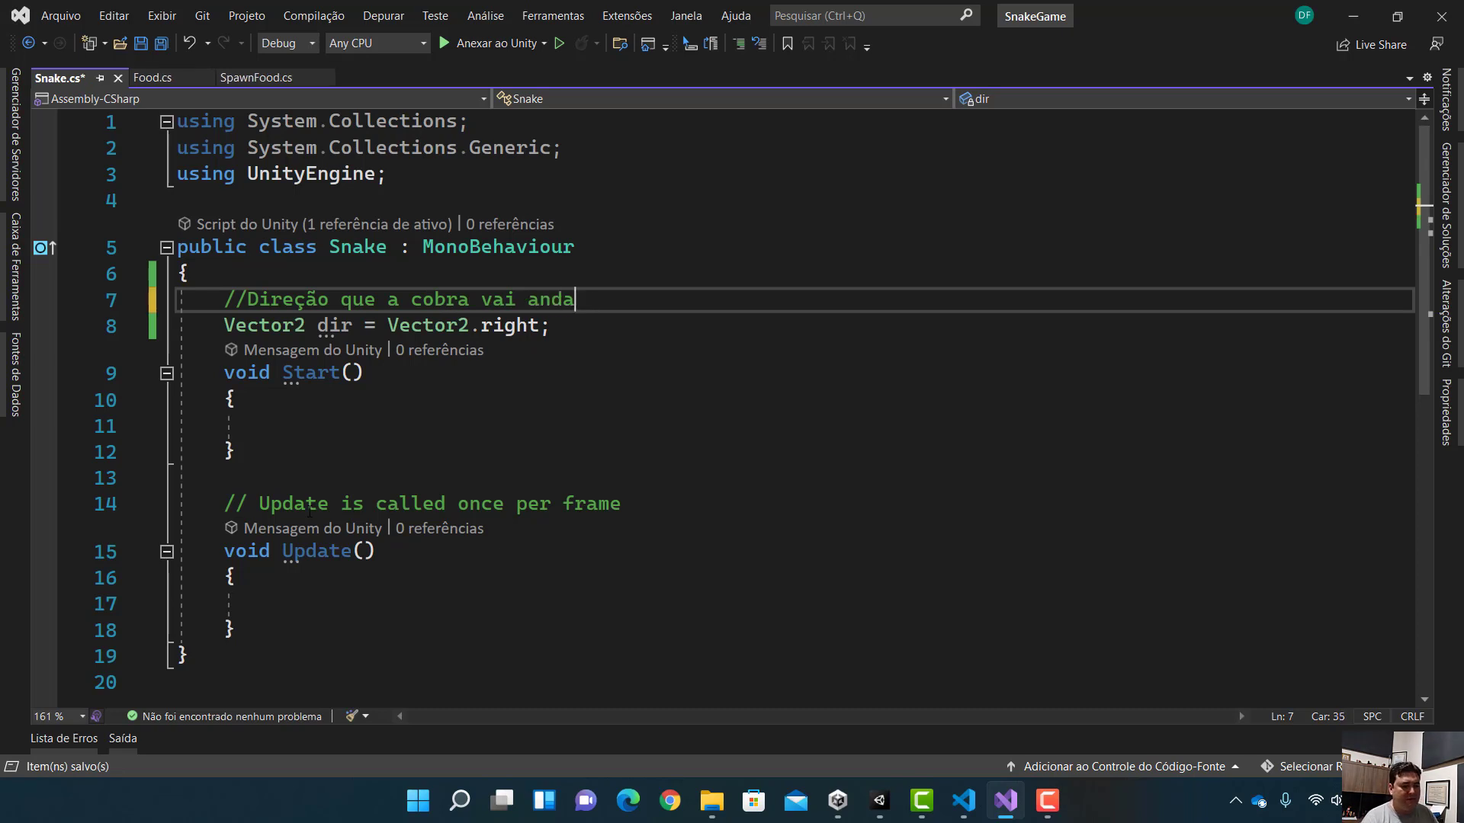
key("BackSpace")
key("BackSpace")
key("BackSpace")
key("BackSpace")
type("se mo")
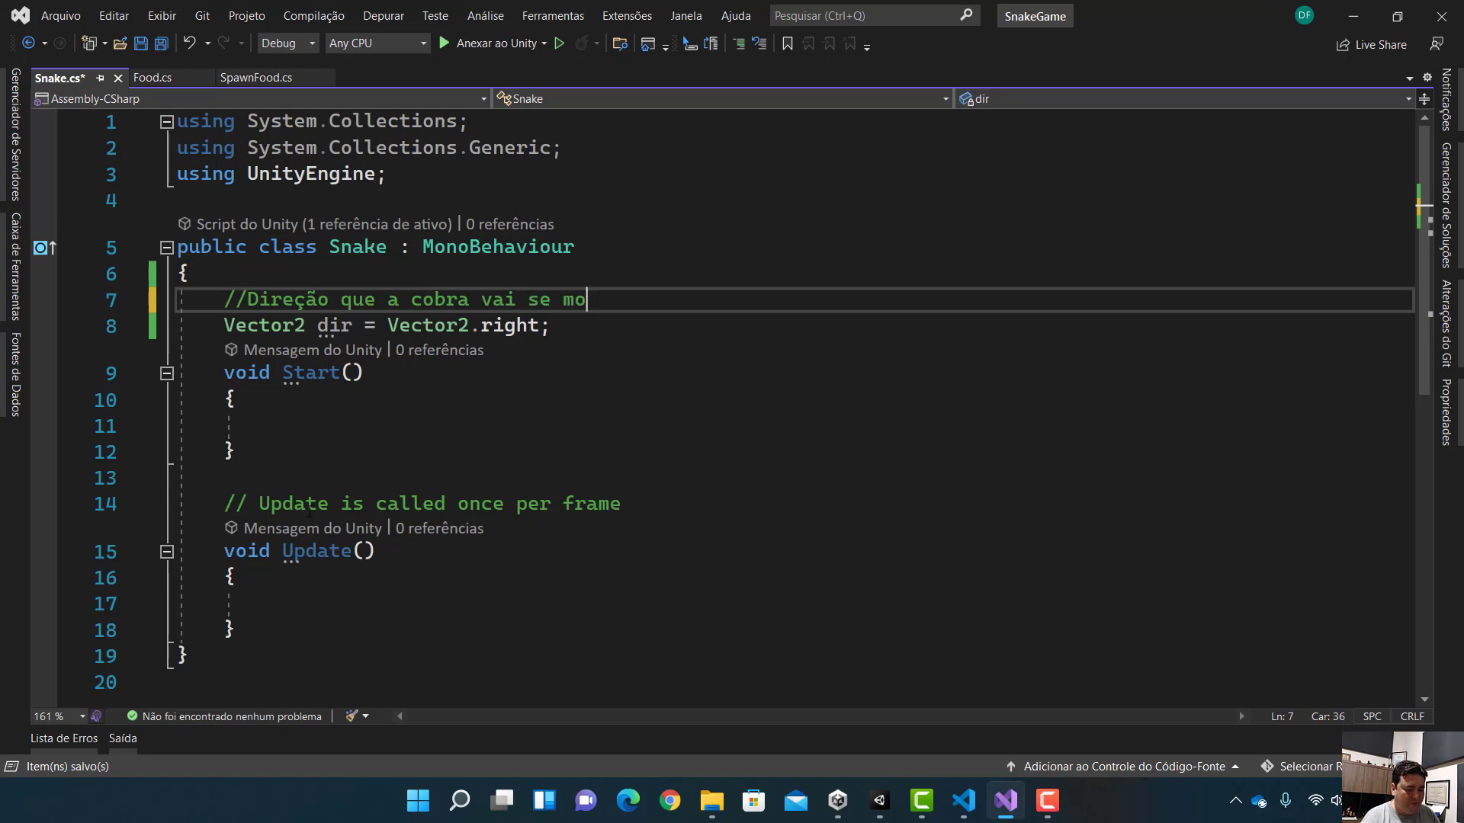
type("vimentar")
key("ctrl+s")
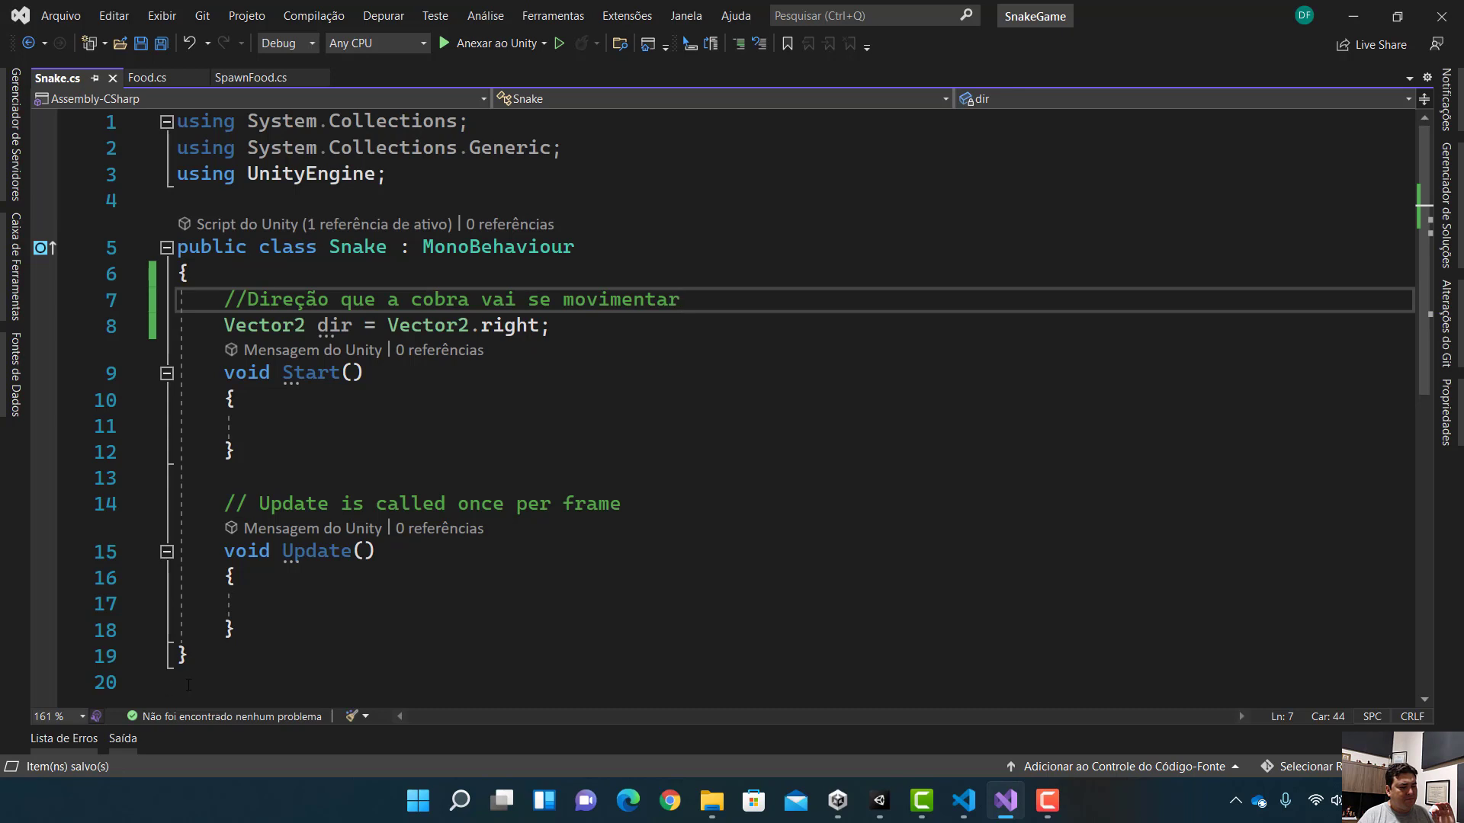
Open new lines after Update and begin typing void Move.
left_click(247, 614)
left_click(261, 623)
key("Return")
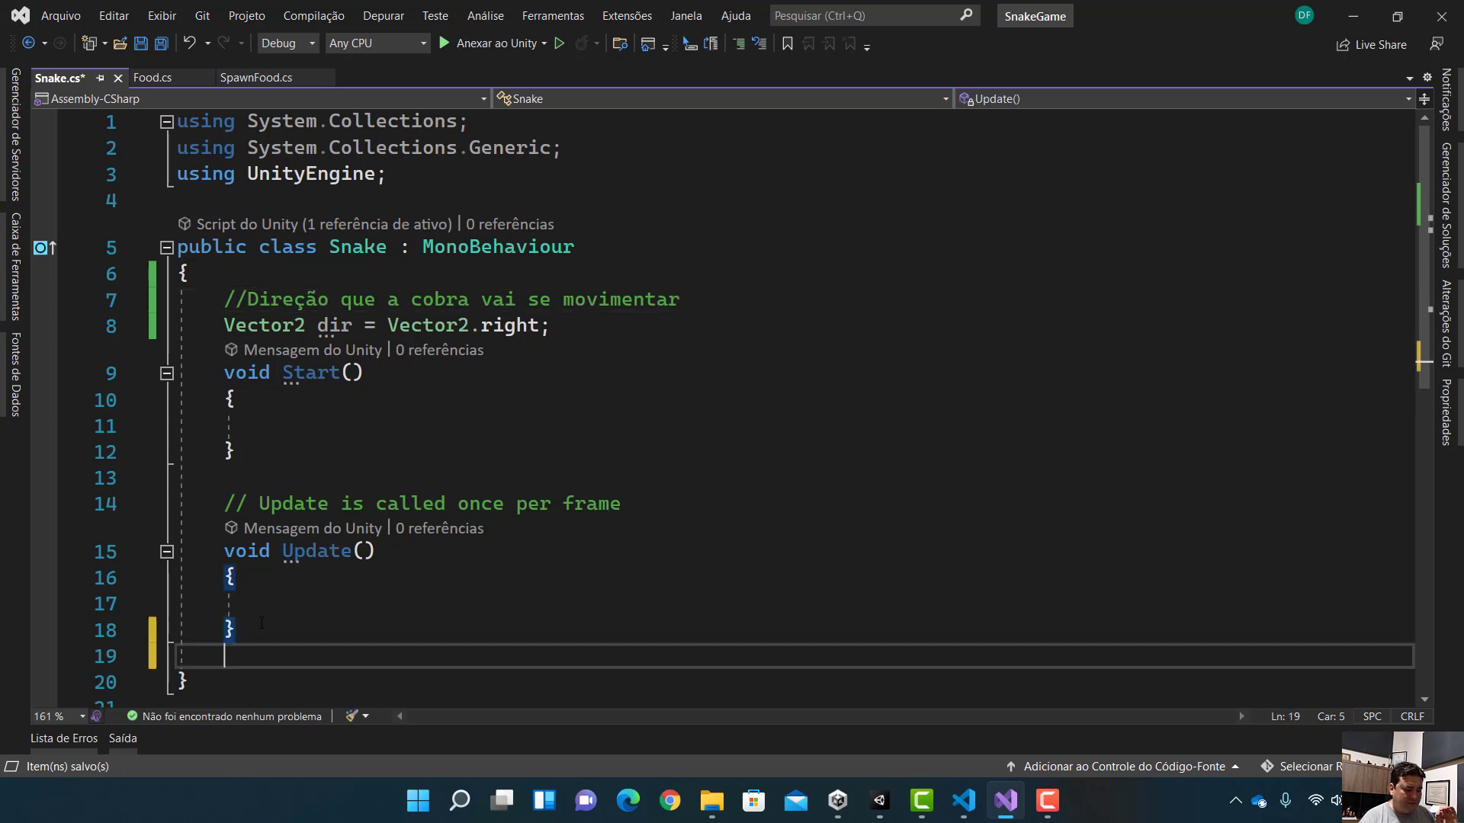
key("Return")
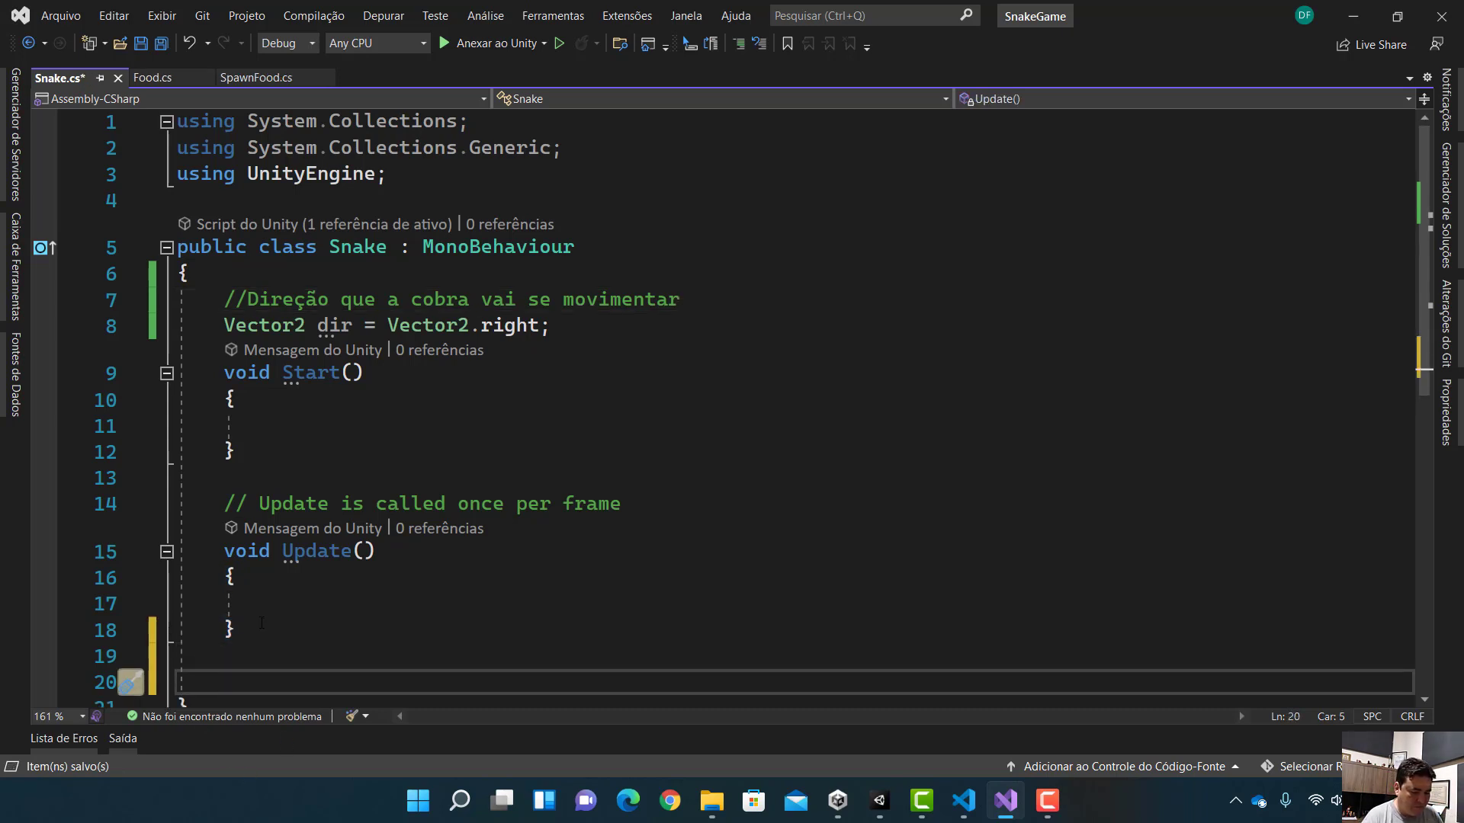
scroll(497, 573, "down", 1)
type("v")
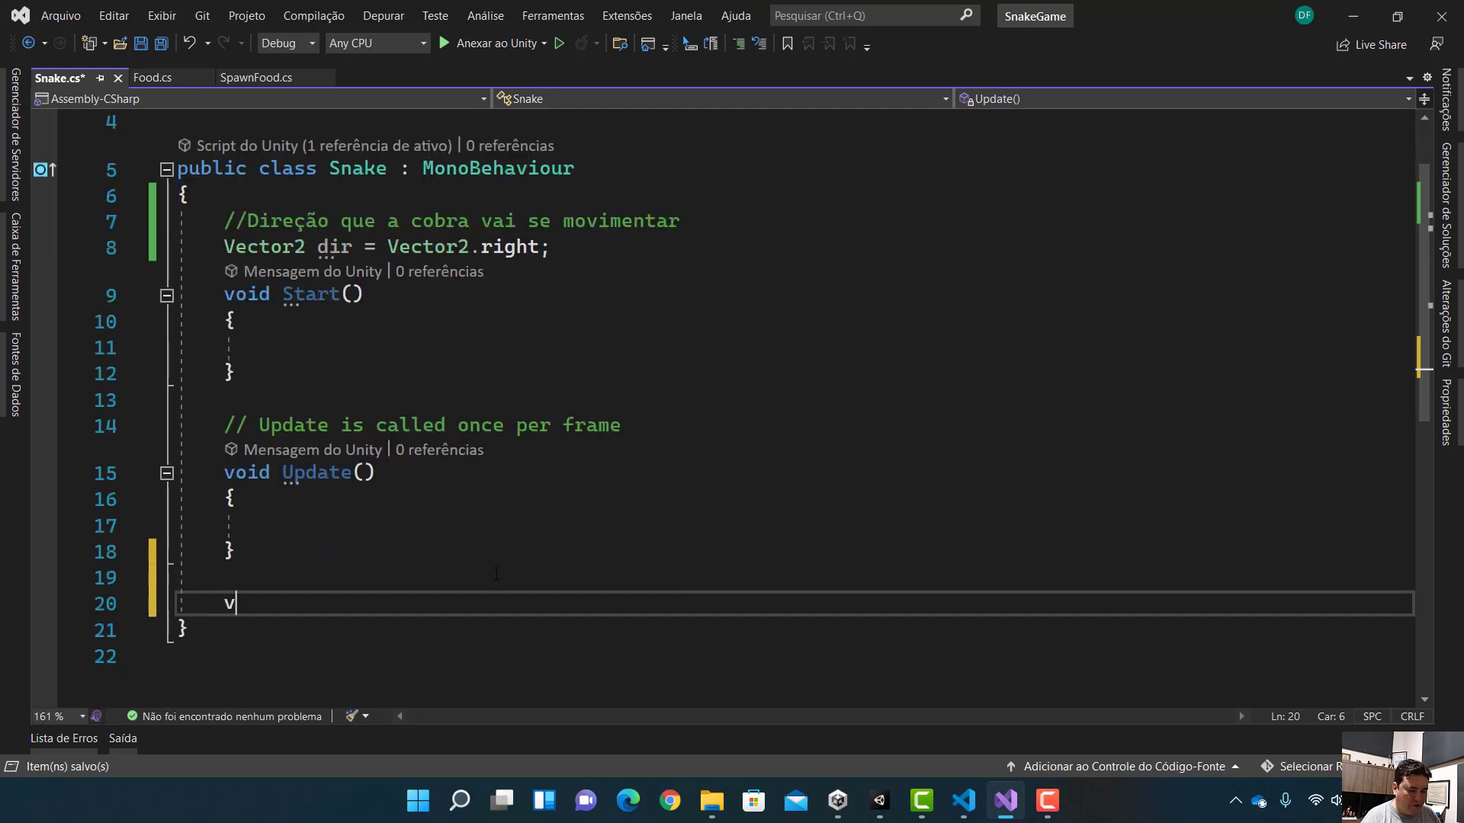
type("oid ")
type("M")
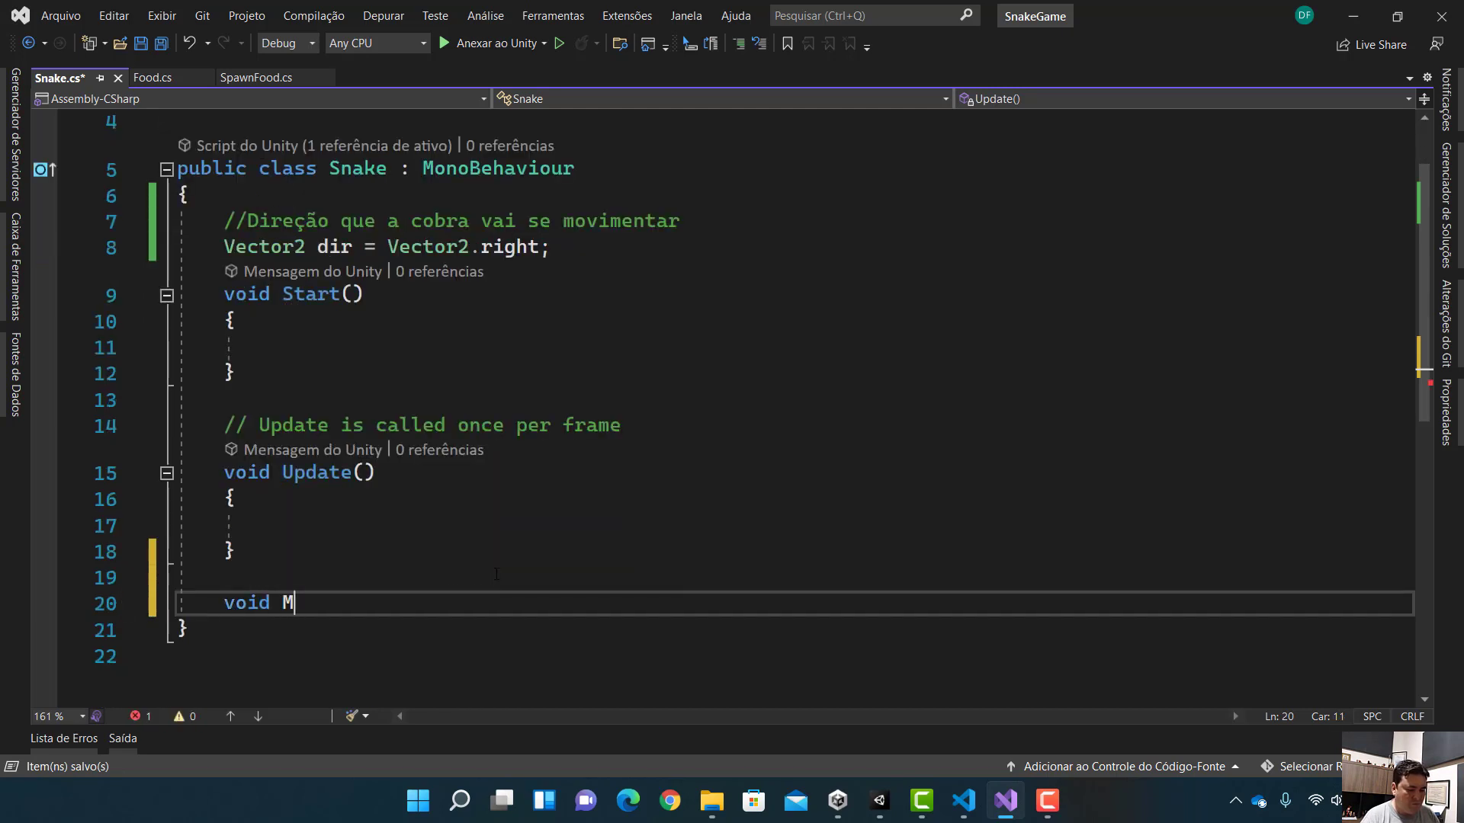
type("ove")
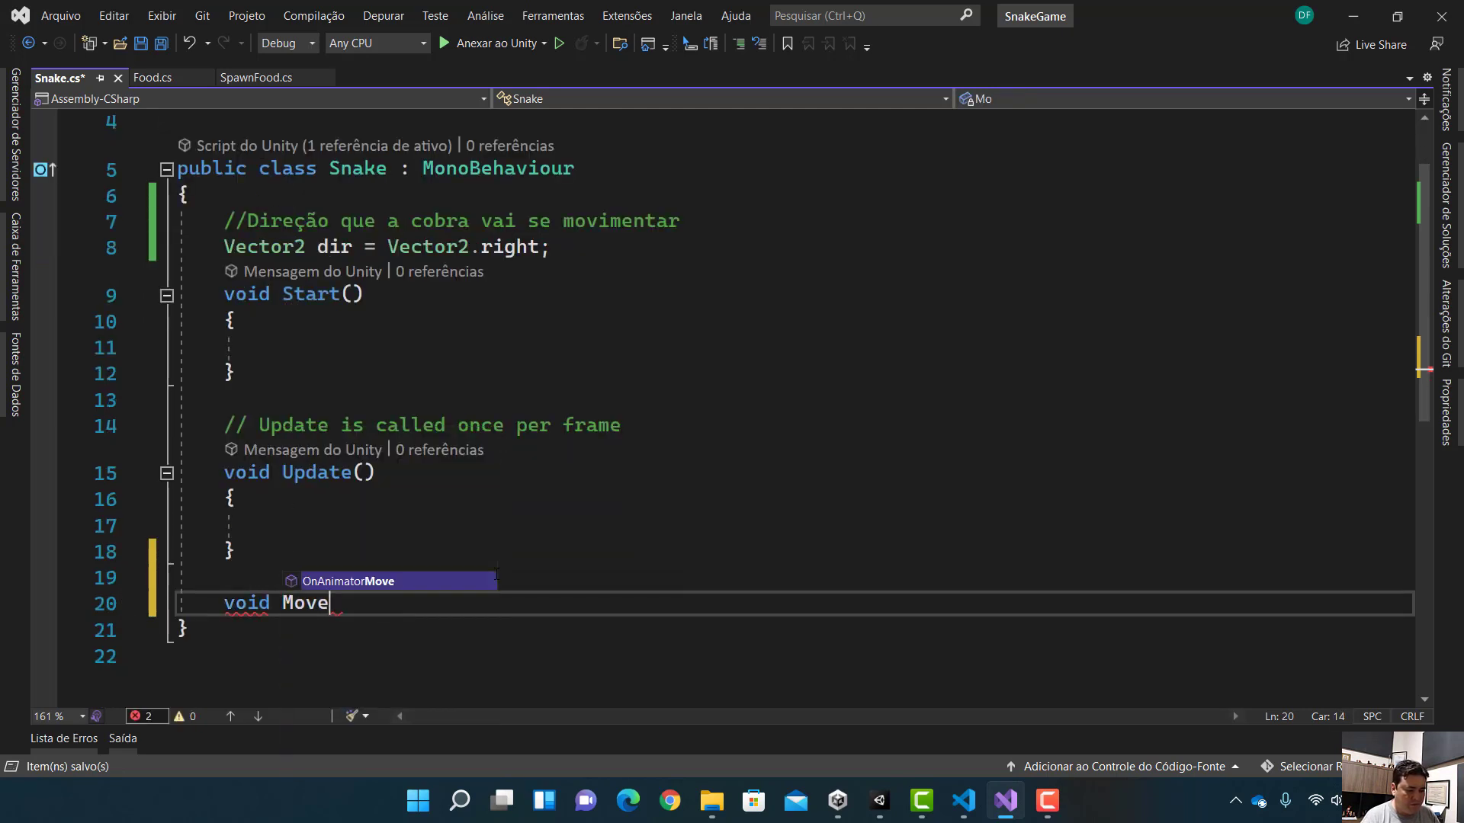
Declare a plain void Move() method, undoing the OnAnimatorMove autocompletion.
key("Tab")
type("){")
key("Return")
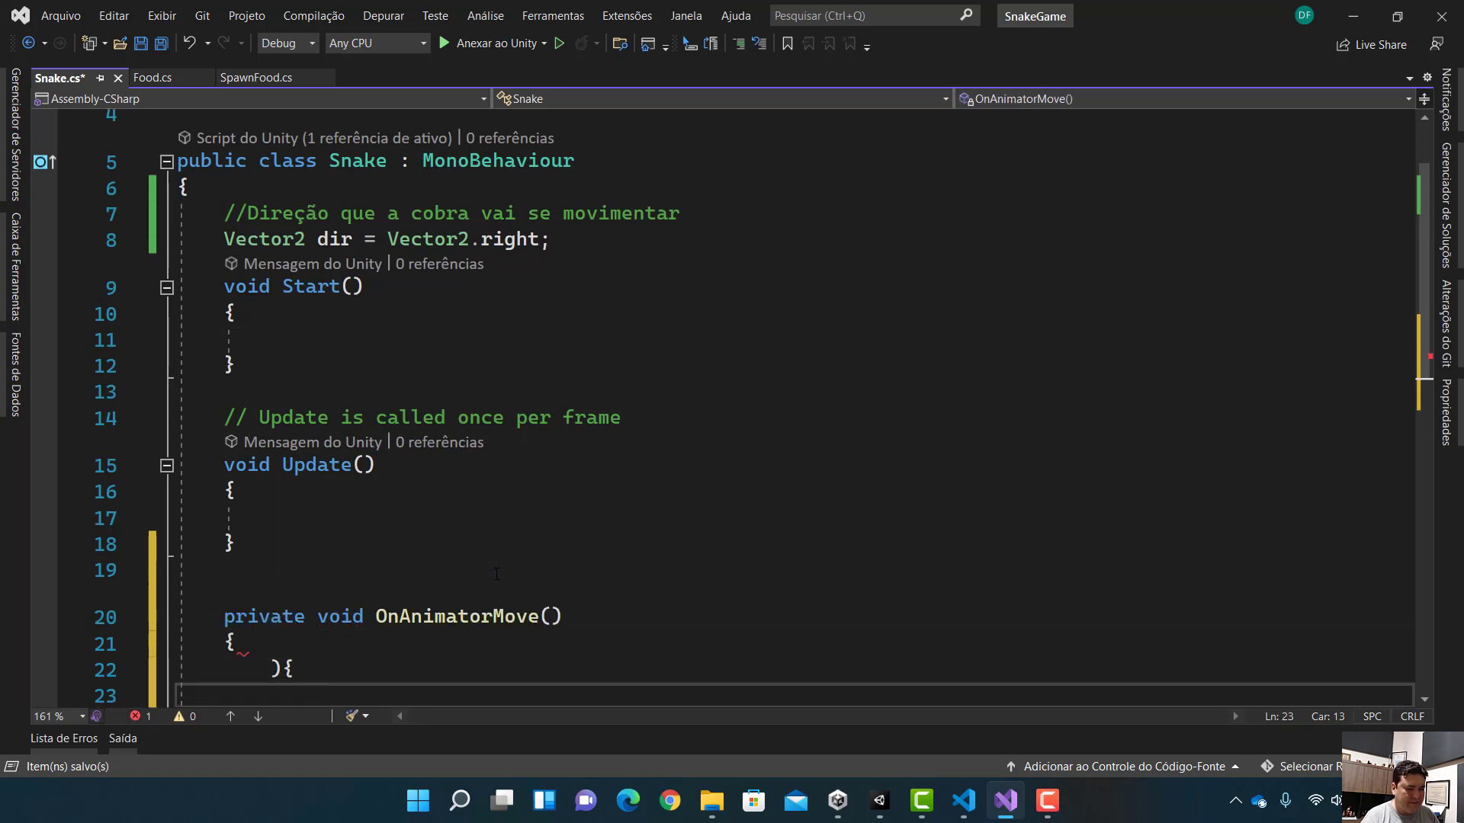
key("BackSpace")
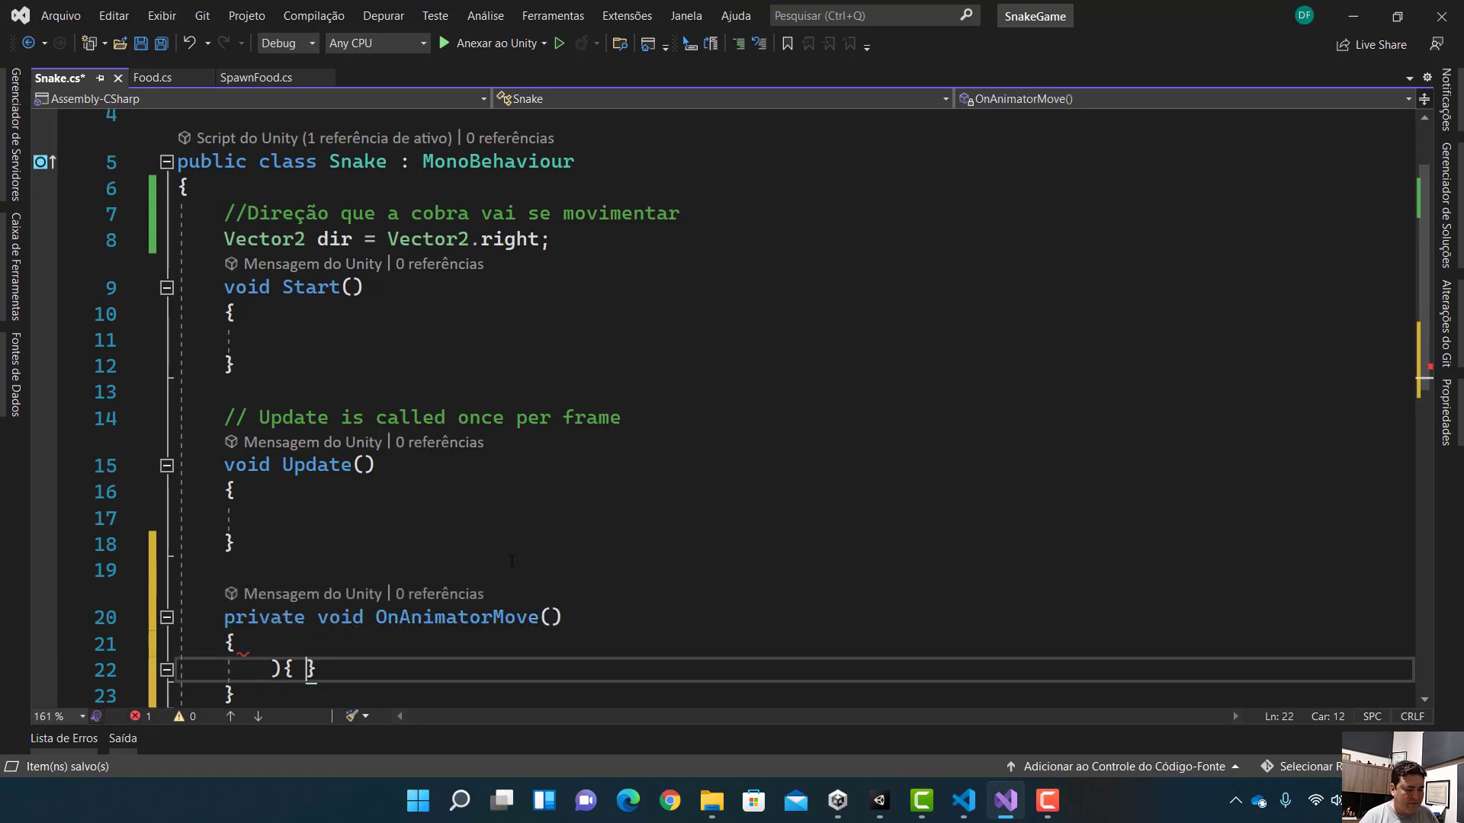
key("BackSpace")
key("BackSpace")
scroll(511, 561, "down", 3)
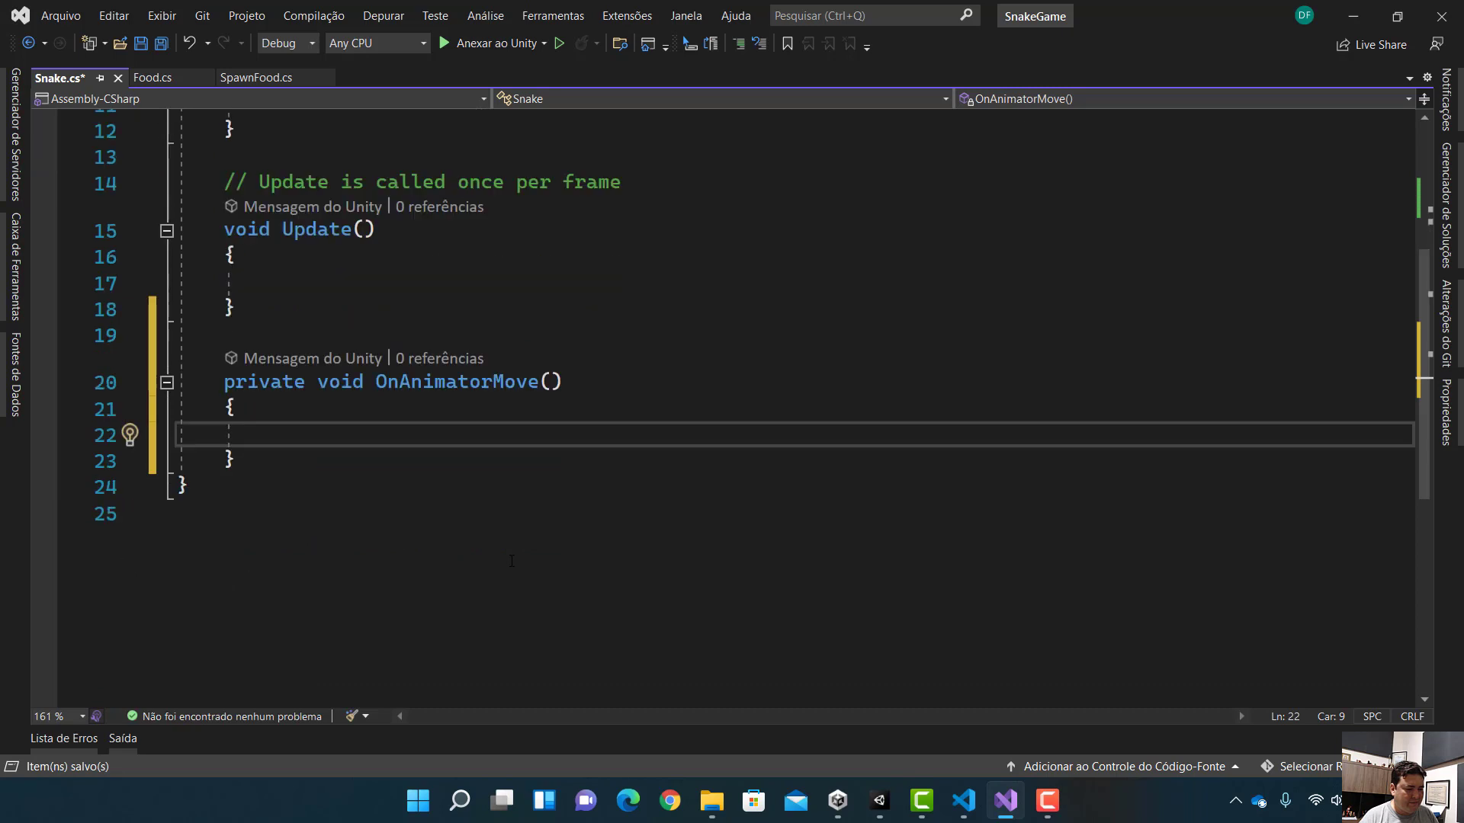
key("ctrl+z")
type("(")
key("ctrl+z")
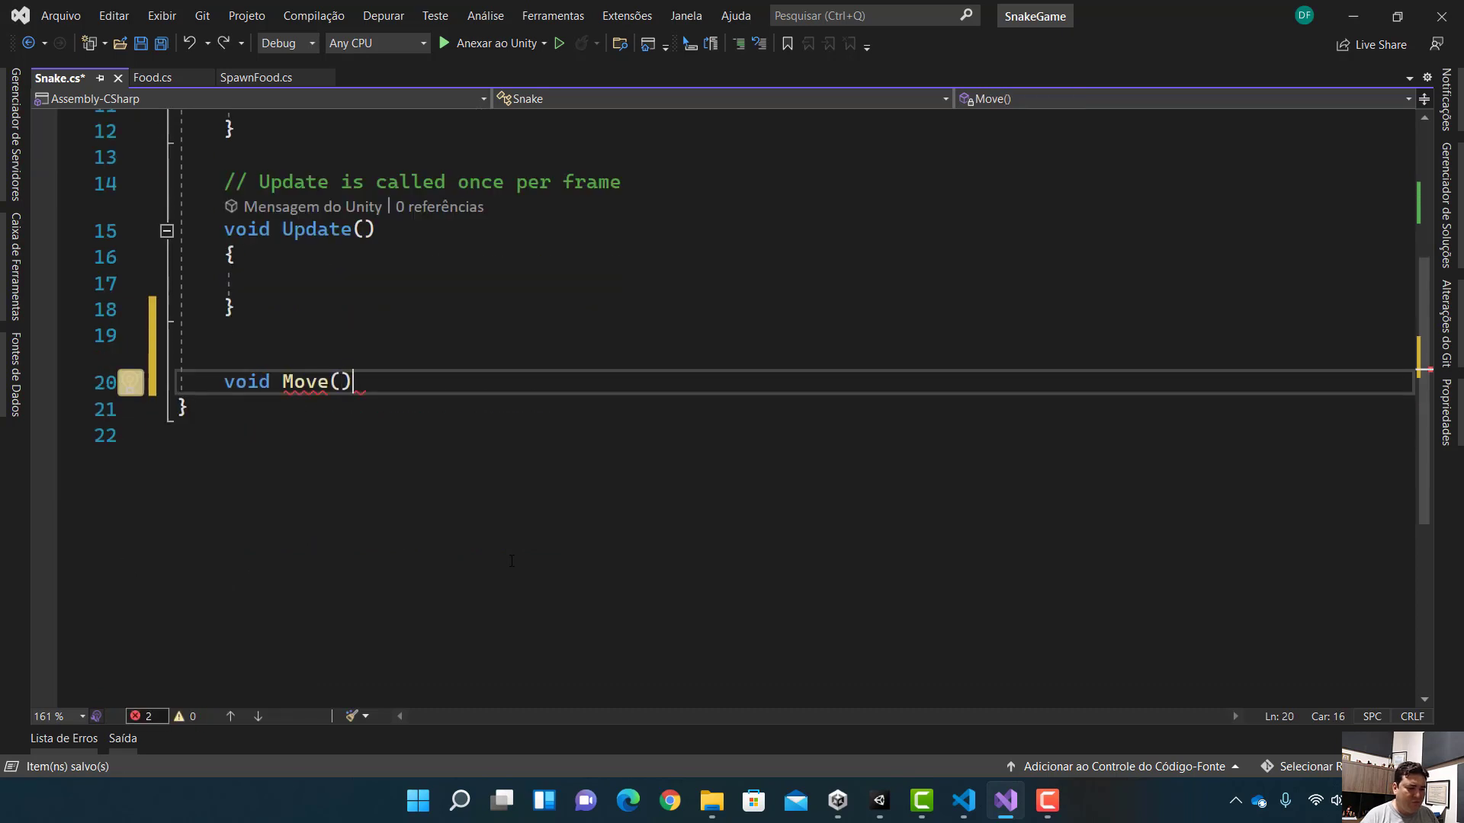
type("{")
key("Return")
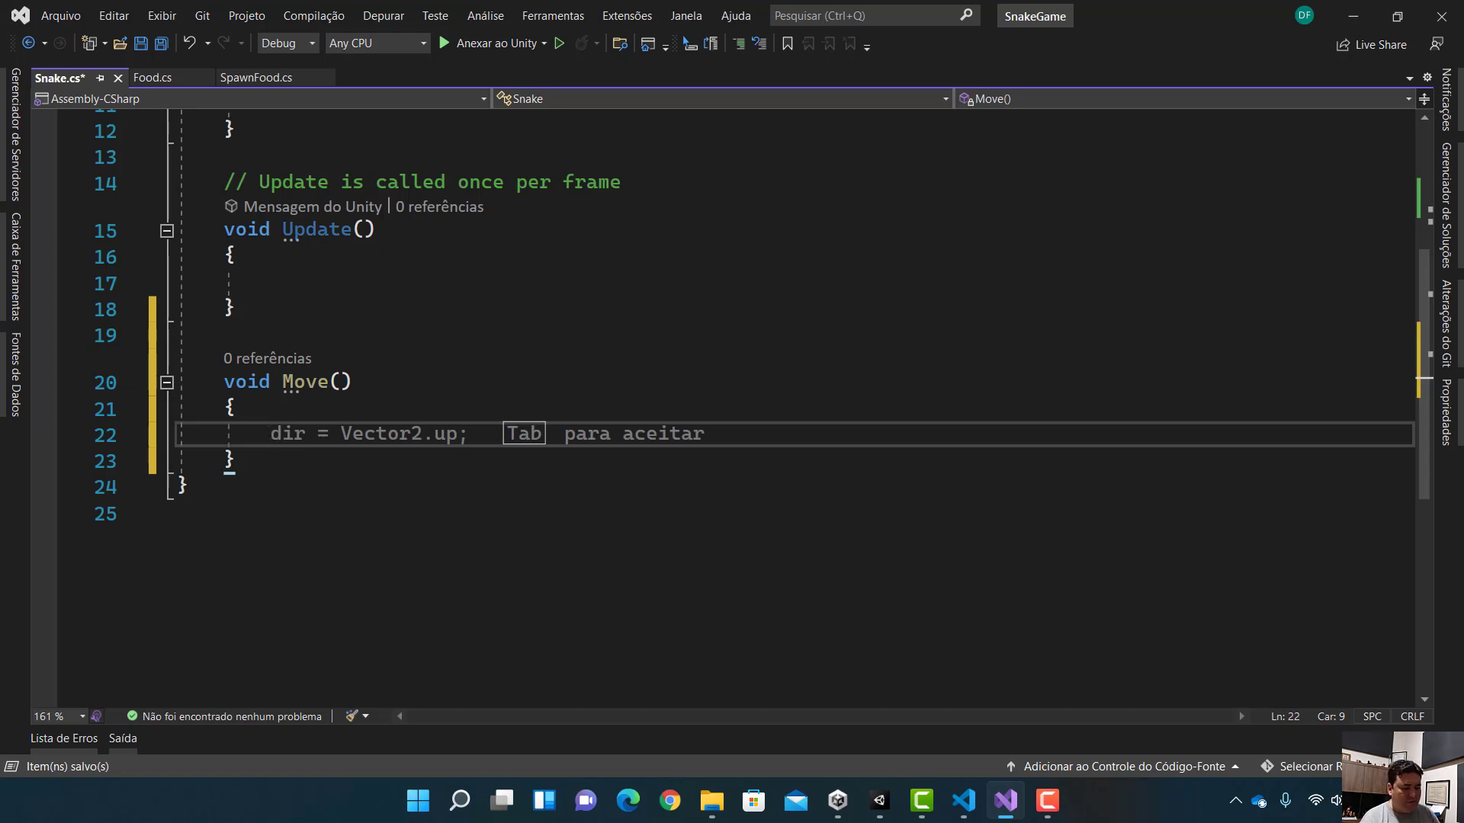
Give Move the body transform.Translate(dir); and save Snake.cs.
type("tra")
key("Tab")
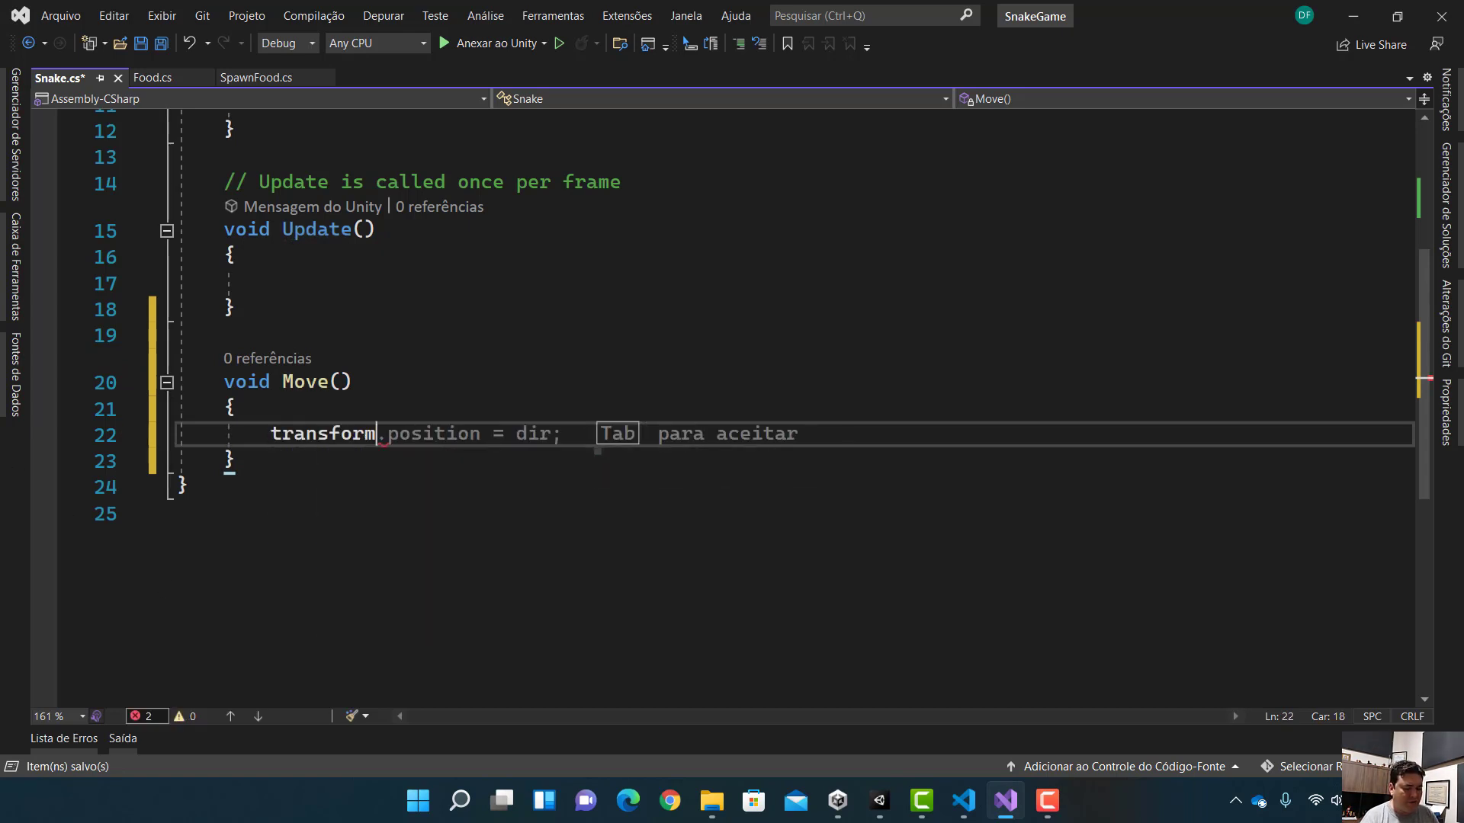
type(".tr")
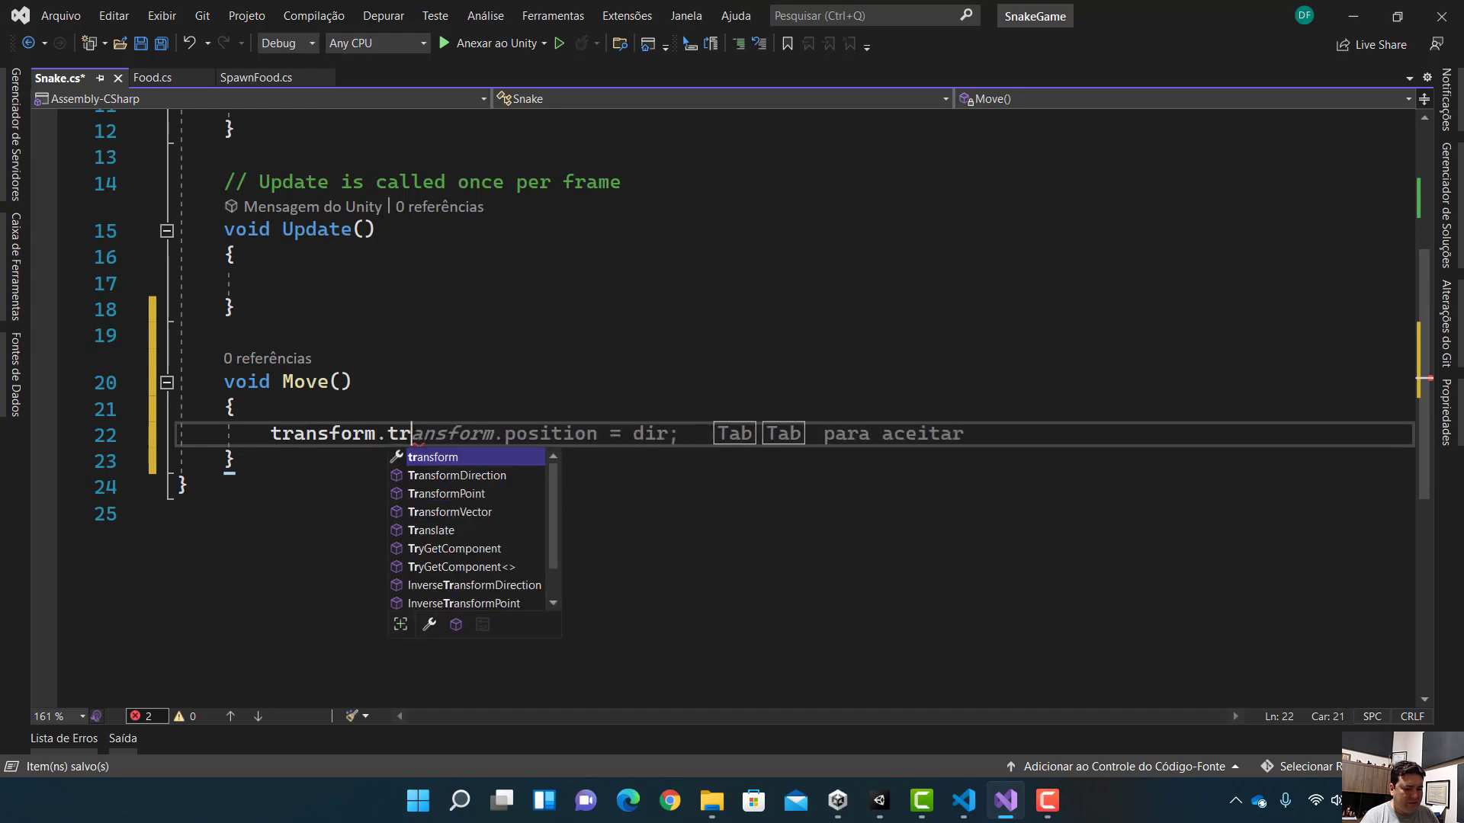
type("an")
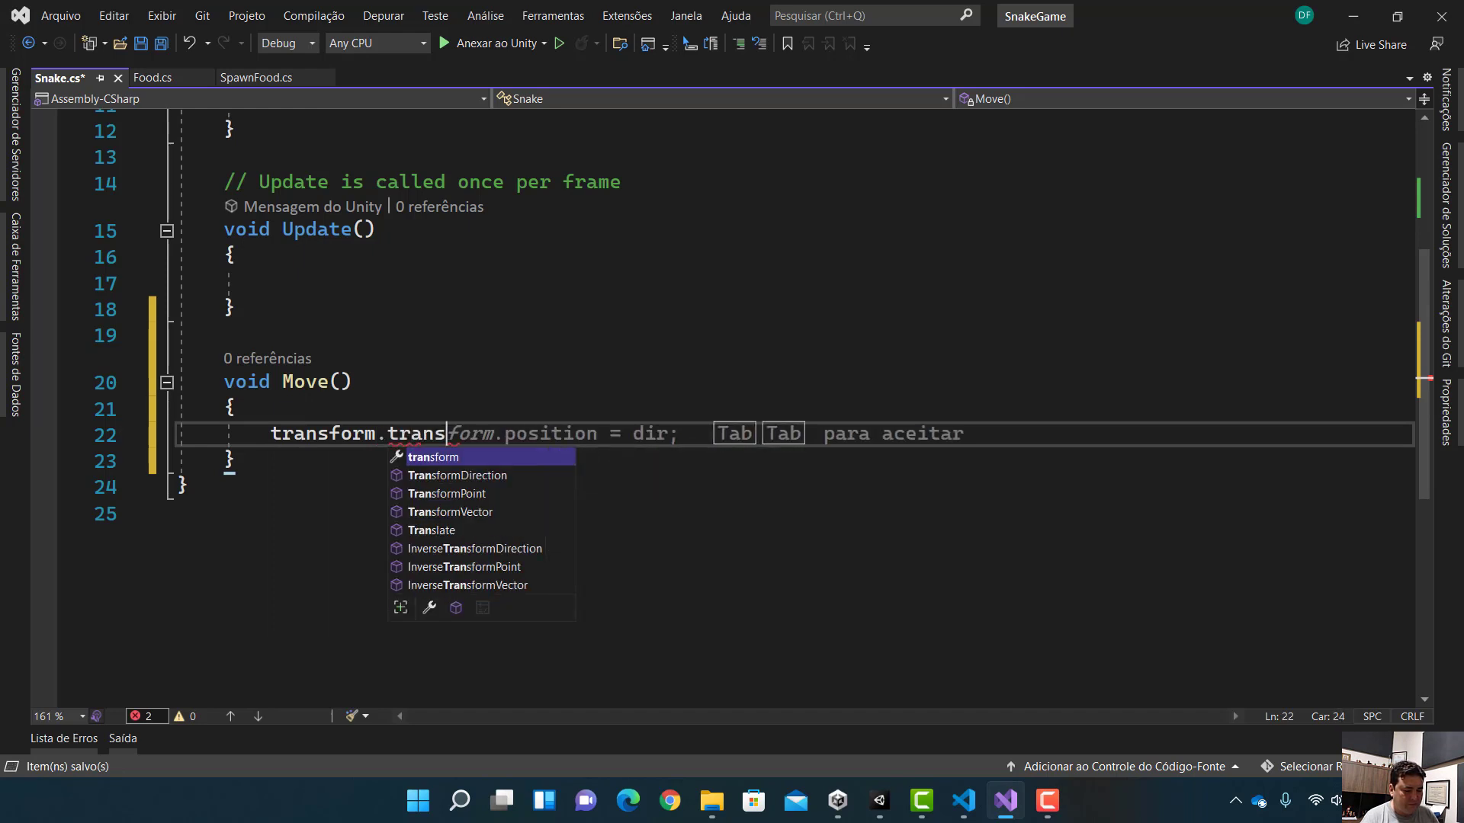
type("s")
key("Down")
key("Down")
key("Down")
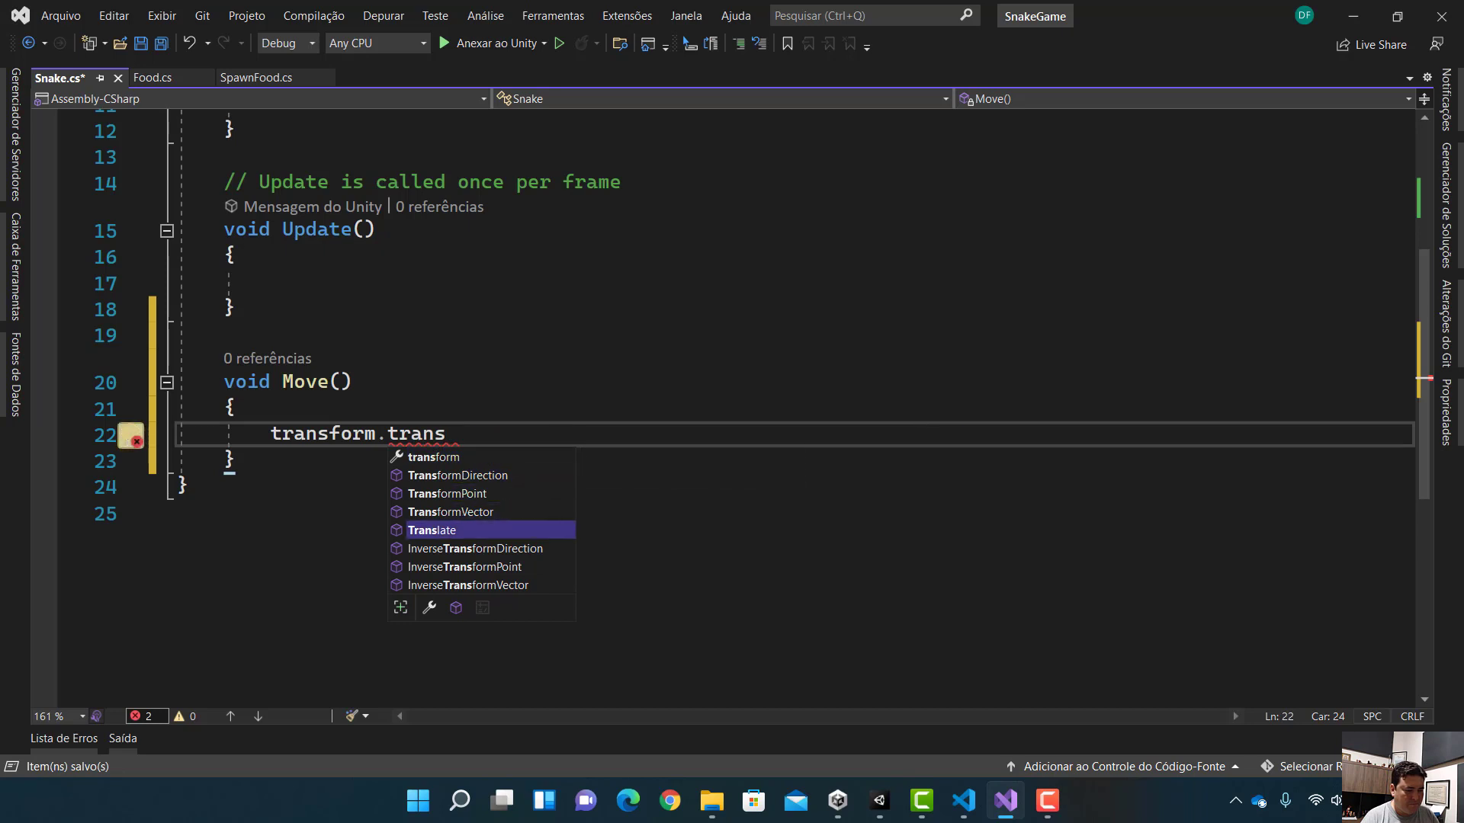
key("Tab")
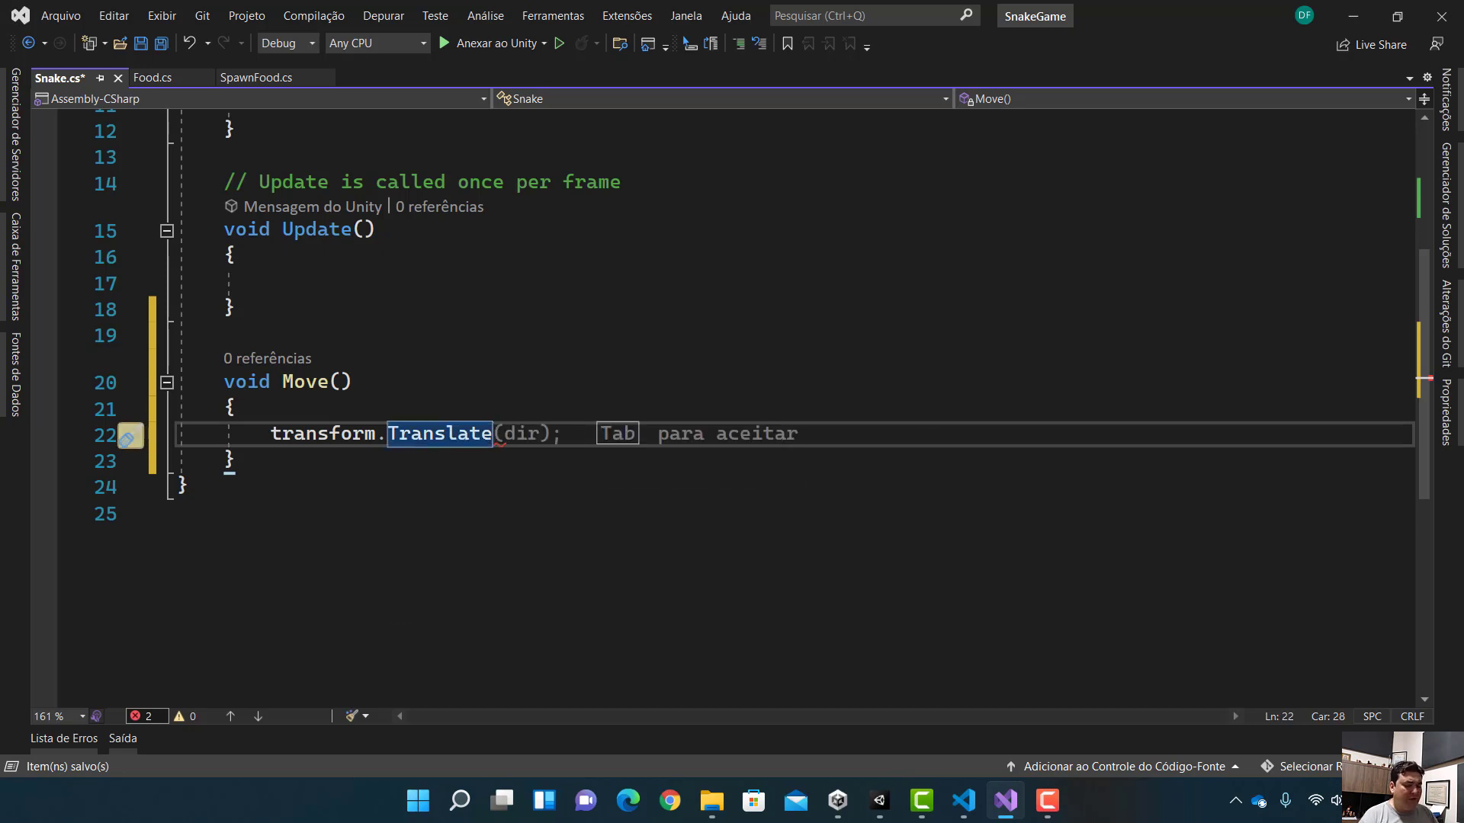
type("();")
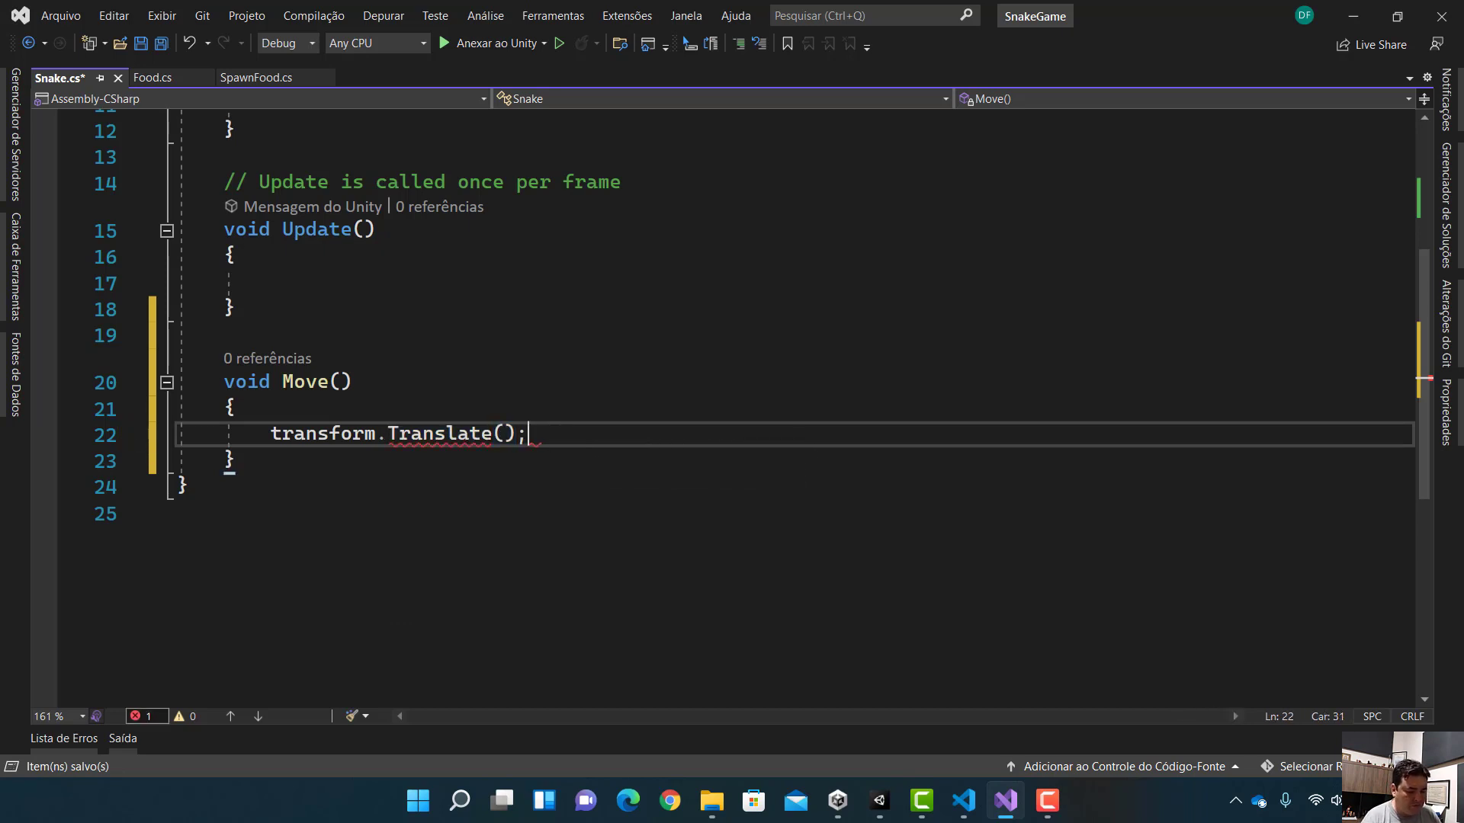
key("ctrl+s")
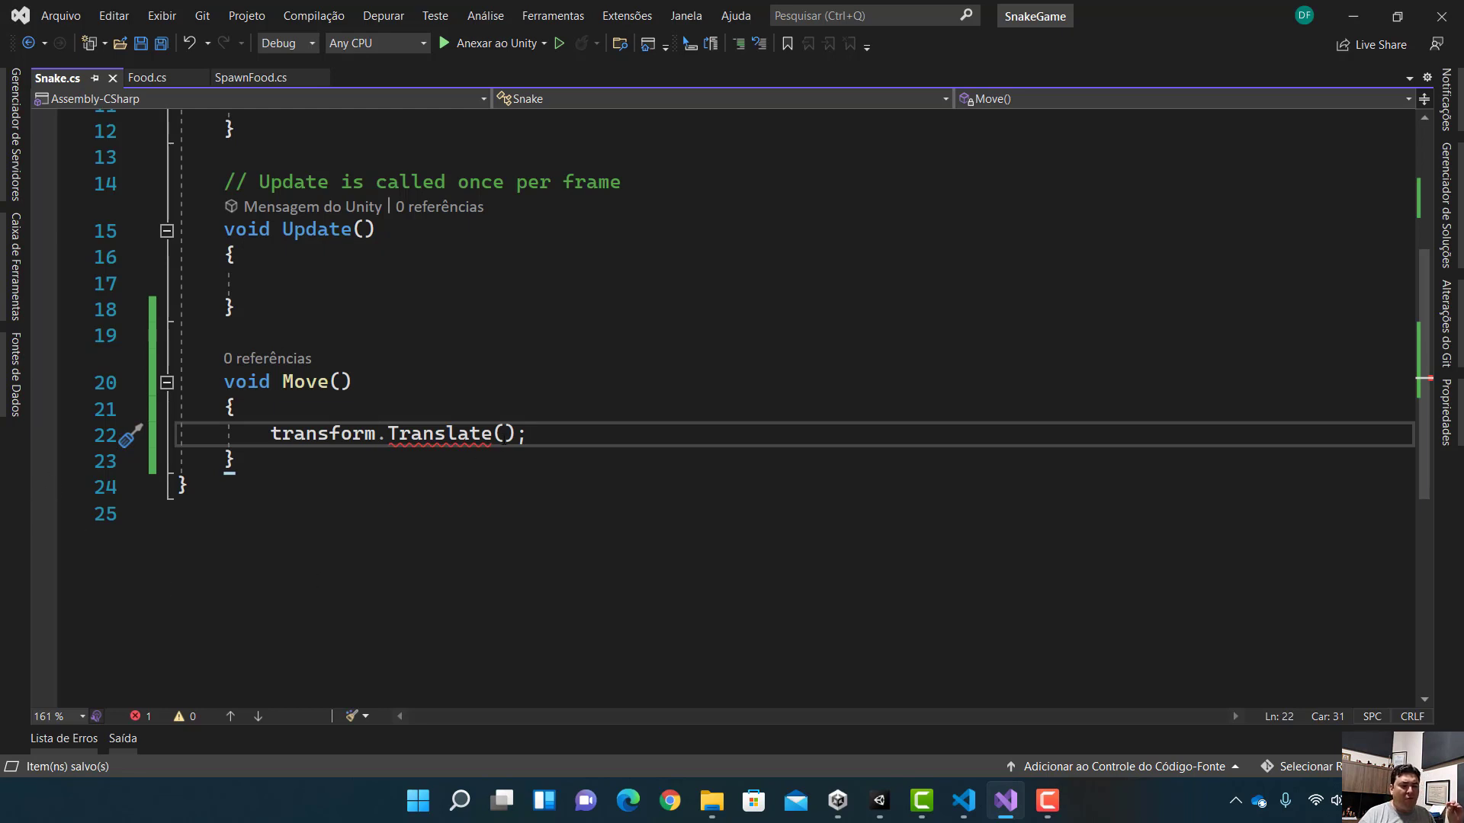
type("dir")
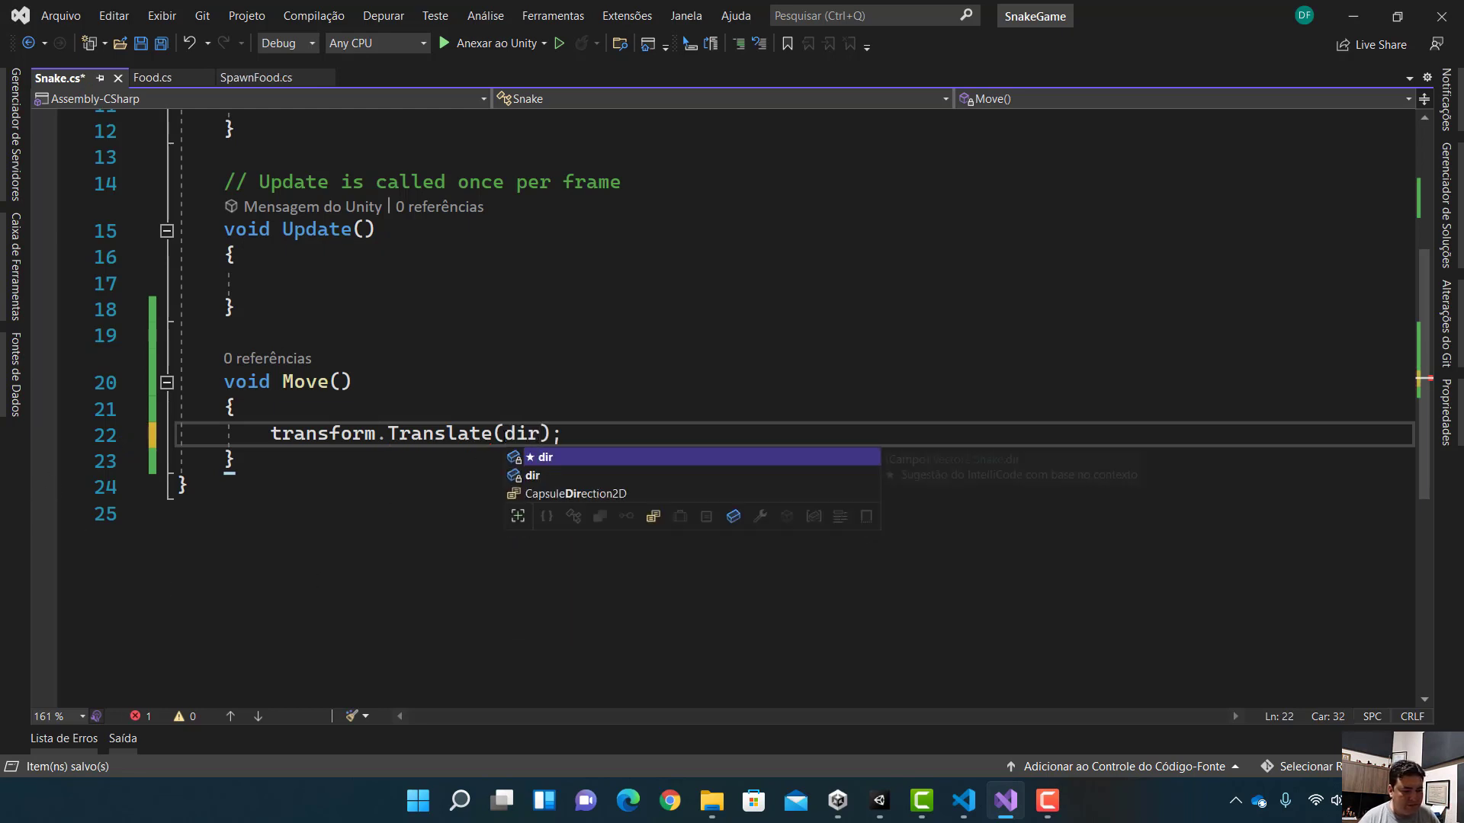
left_click(591, 412)
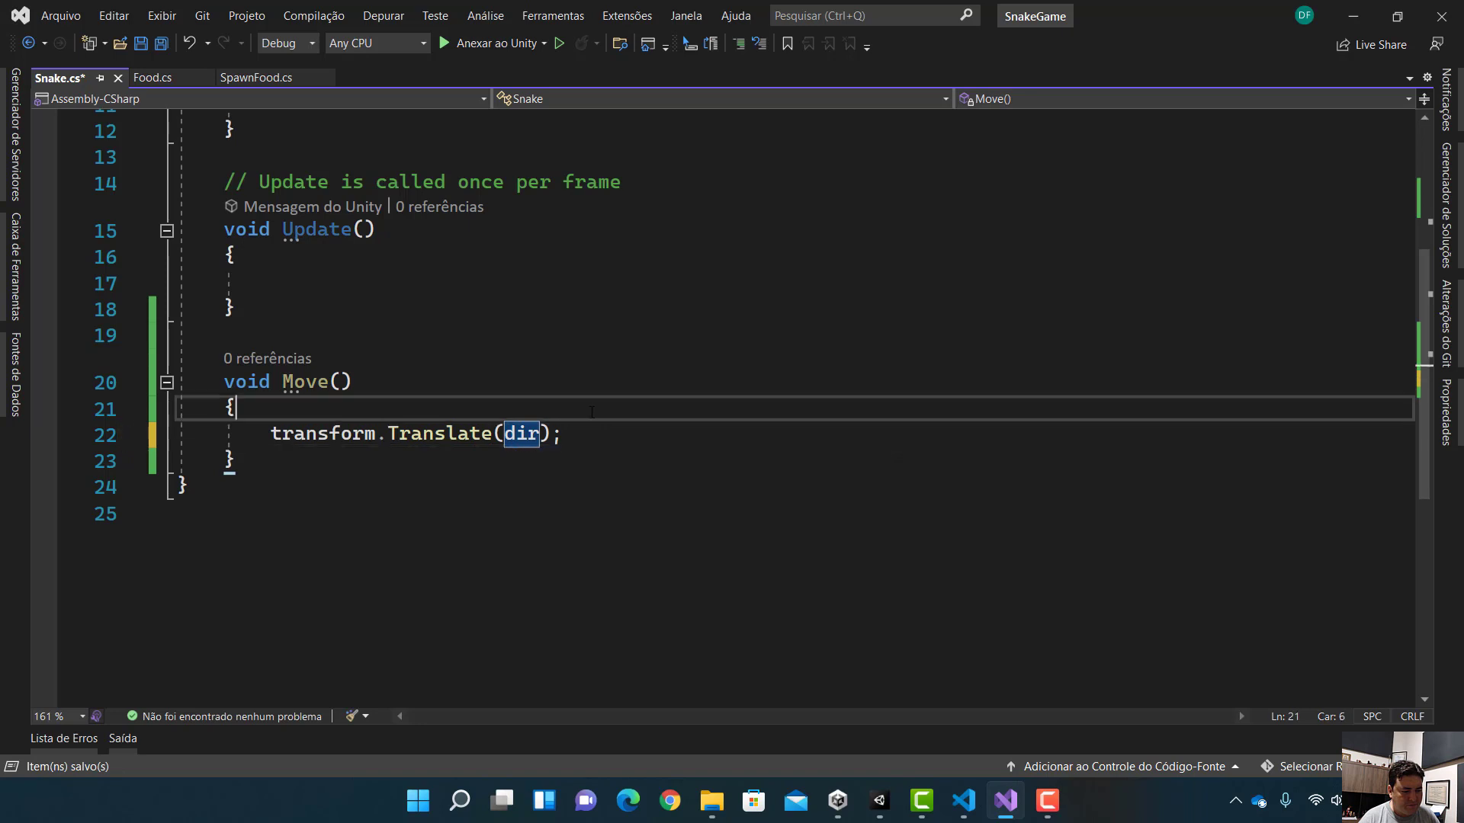
key("ctrl+s")
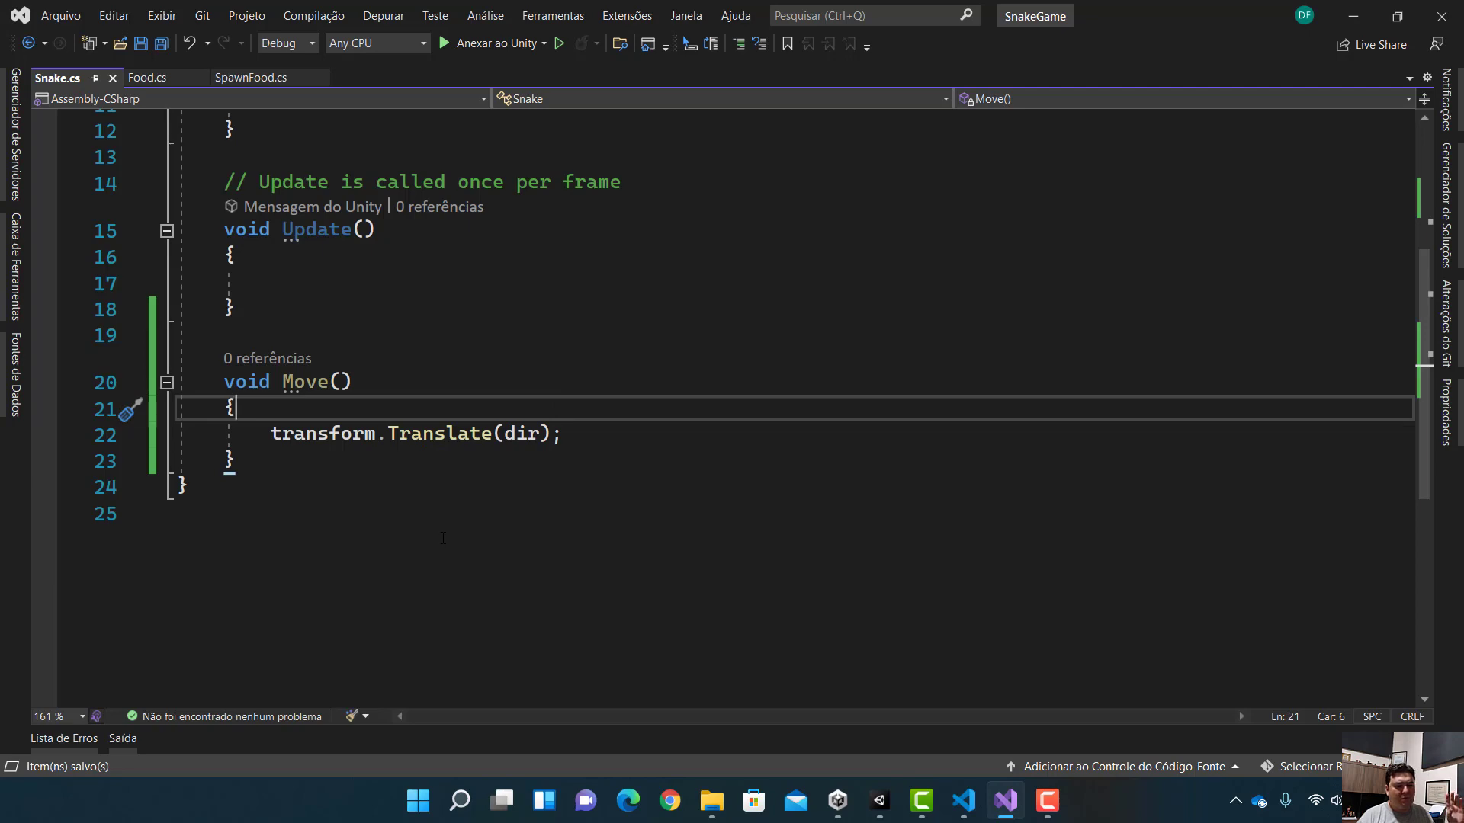
Copy the InvokeRepeating call from SpawnFood into Snake's Start, calling "Move" instead.
scroll(443, 539, "up", 2)
scroll(445, 533, "up", 2)
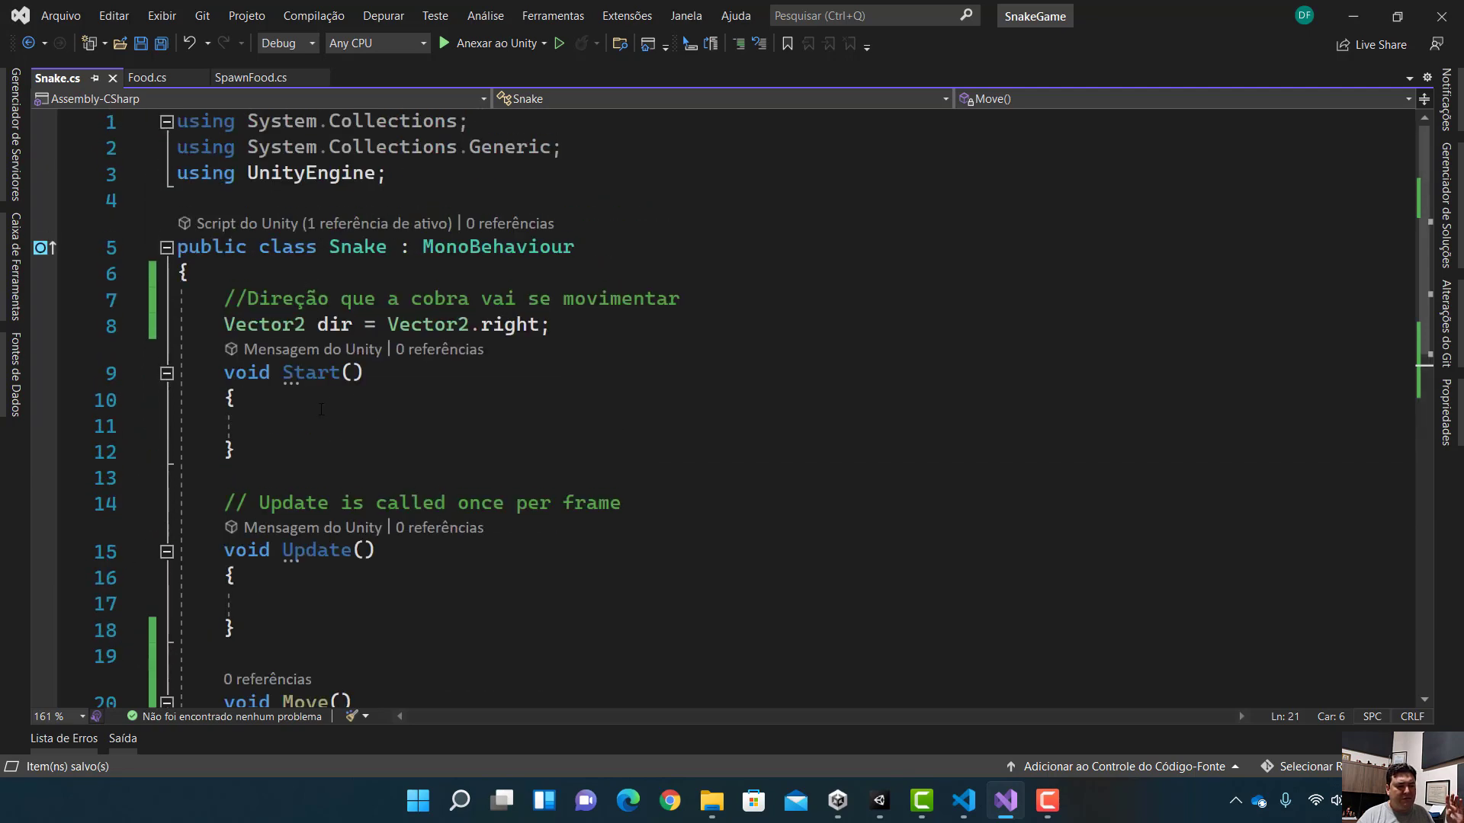
left_click(321, 424)
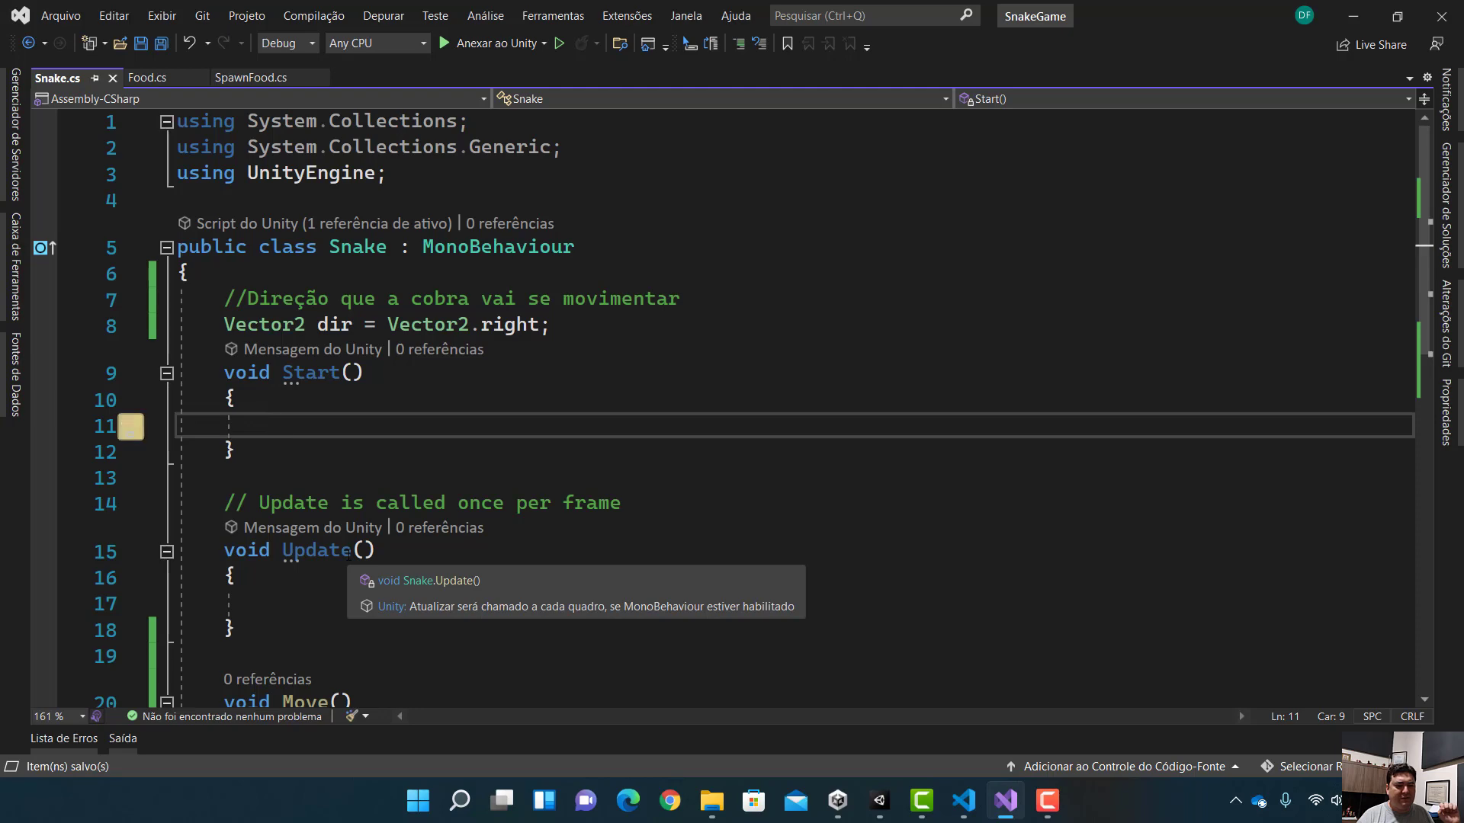
left_click(231, 77)
scroll(360, 252, "up", 1)
scroll(360, 252, "up", 5)
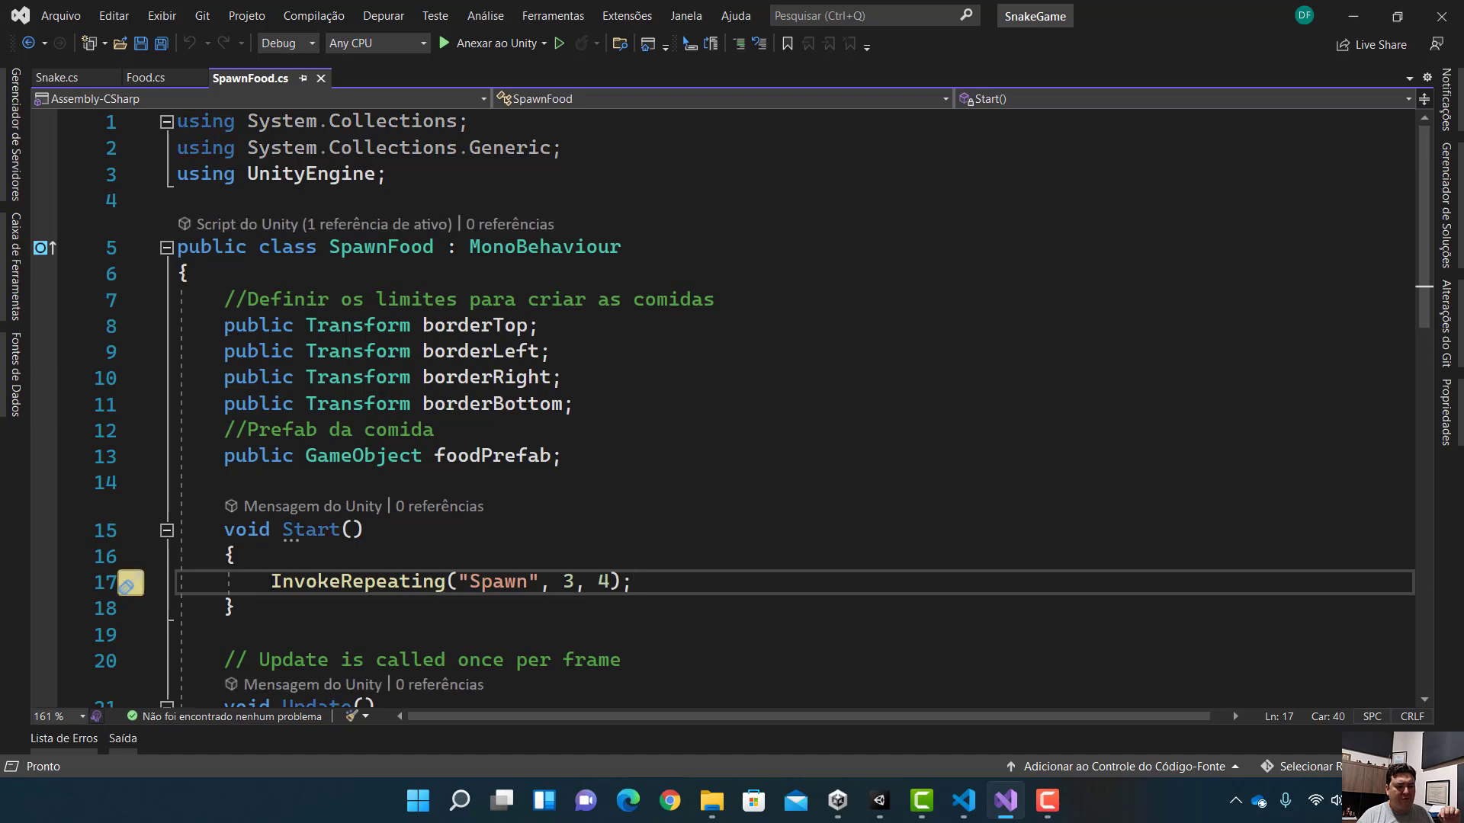
left_click_drag(271, 582, 637, 581)
key("ctrl+c")
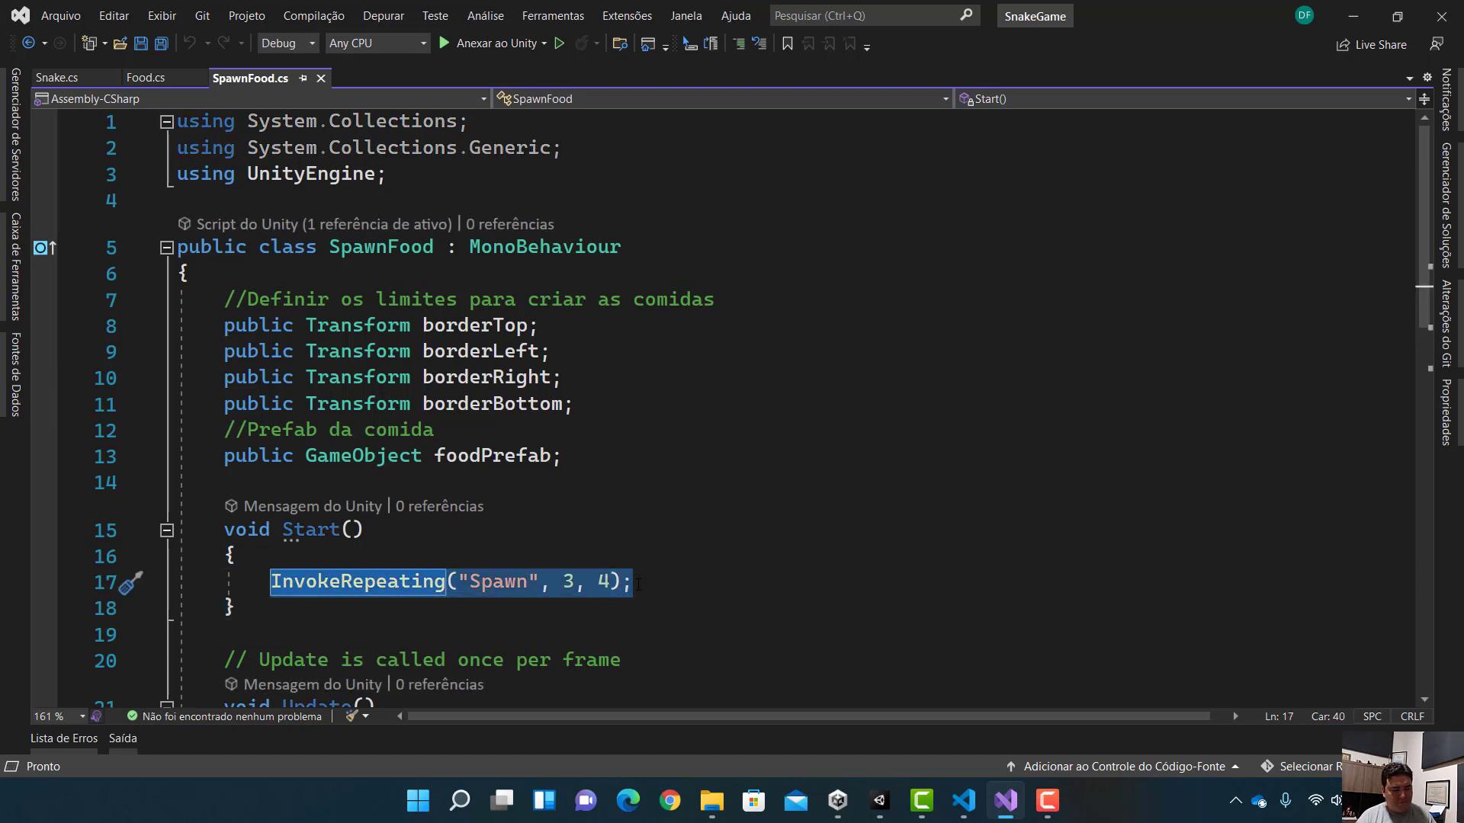
left_click(66, 77)
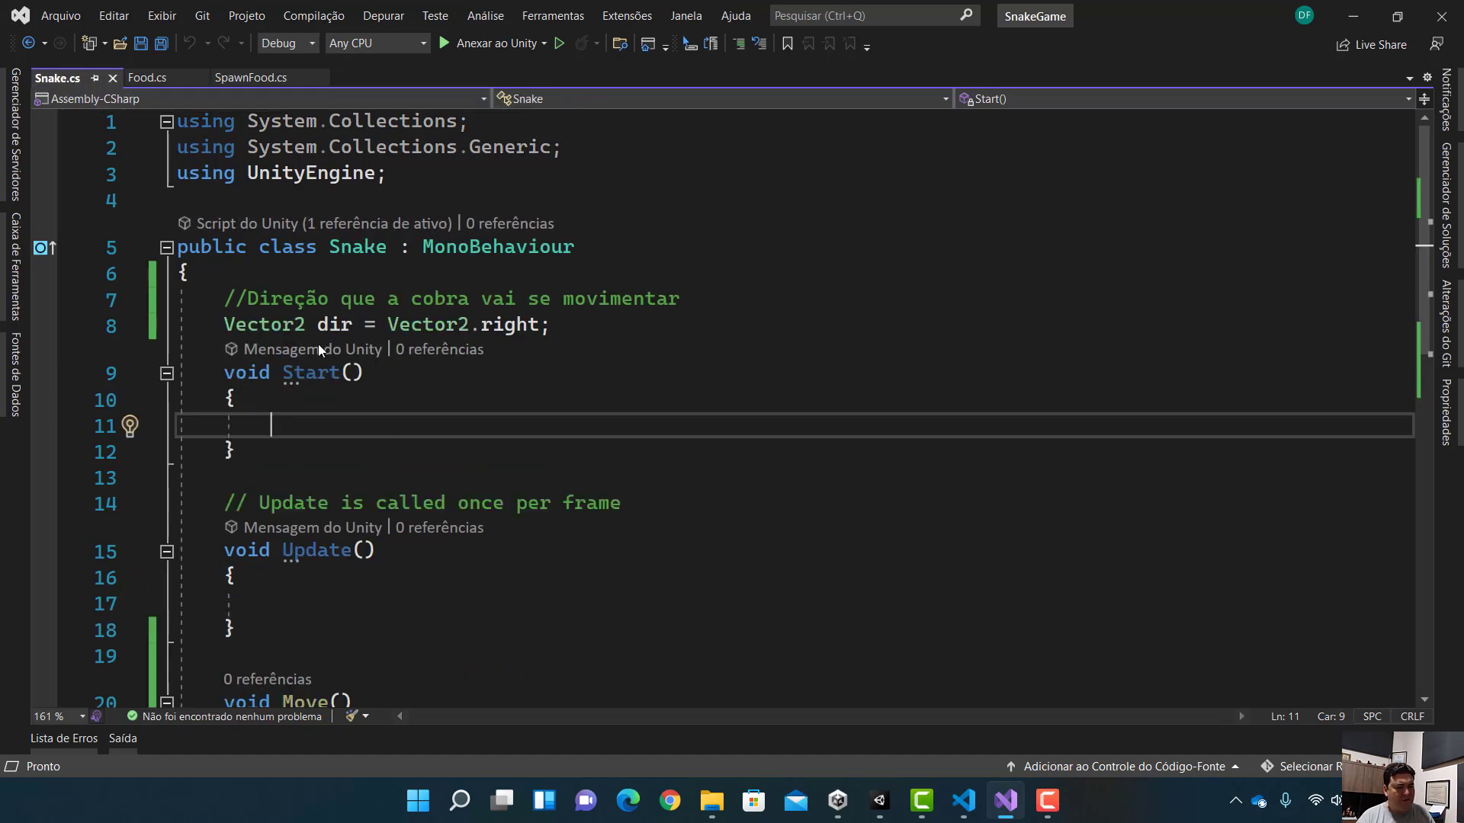
key("ctrl+v")
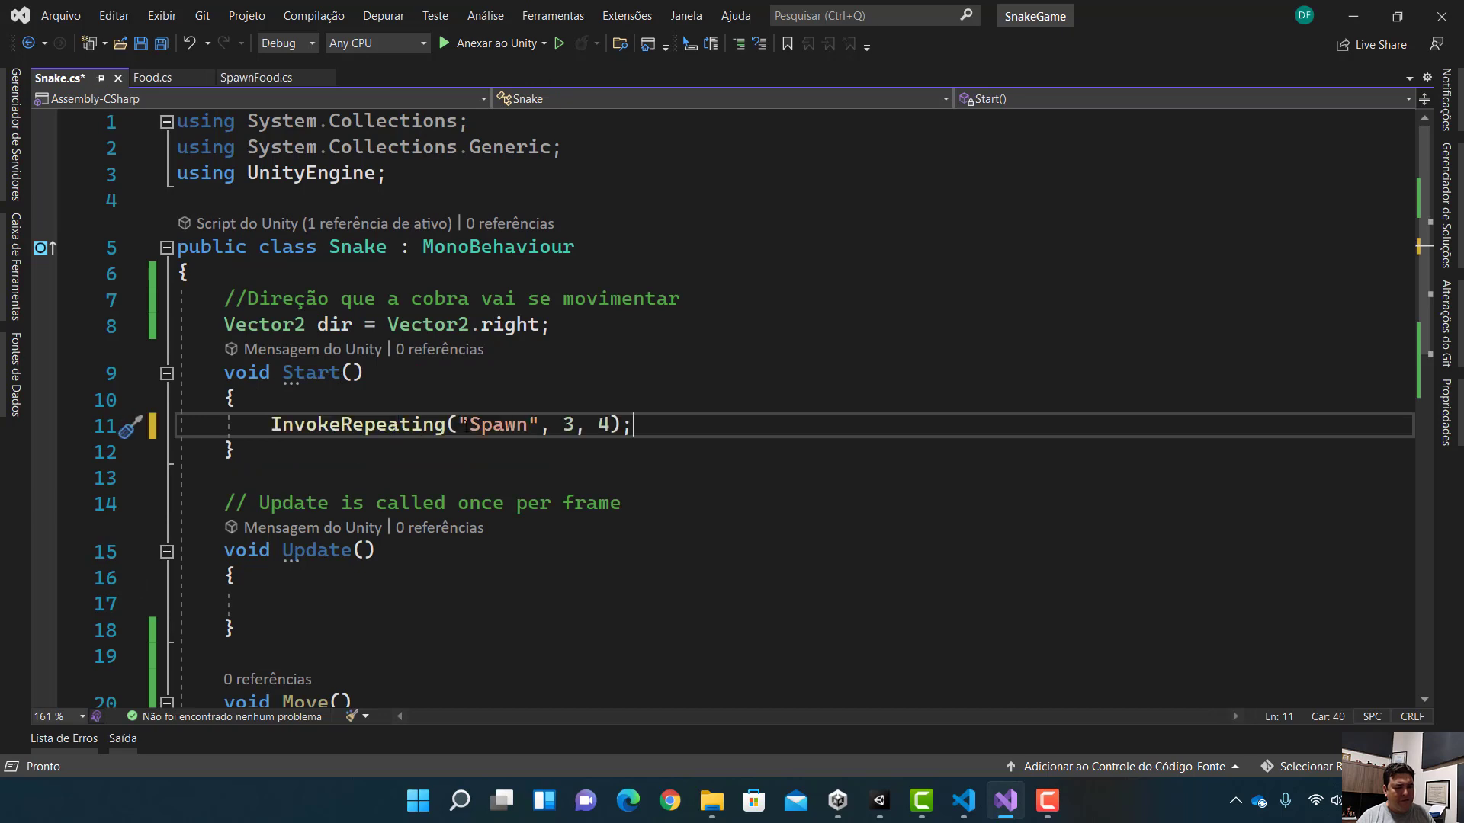
left_click_drag(468, 425, 529, 425)
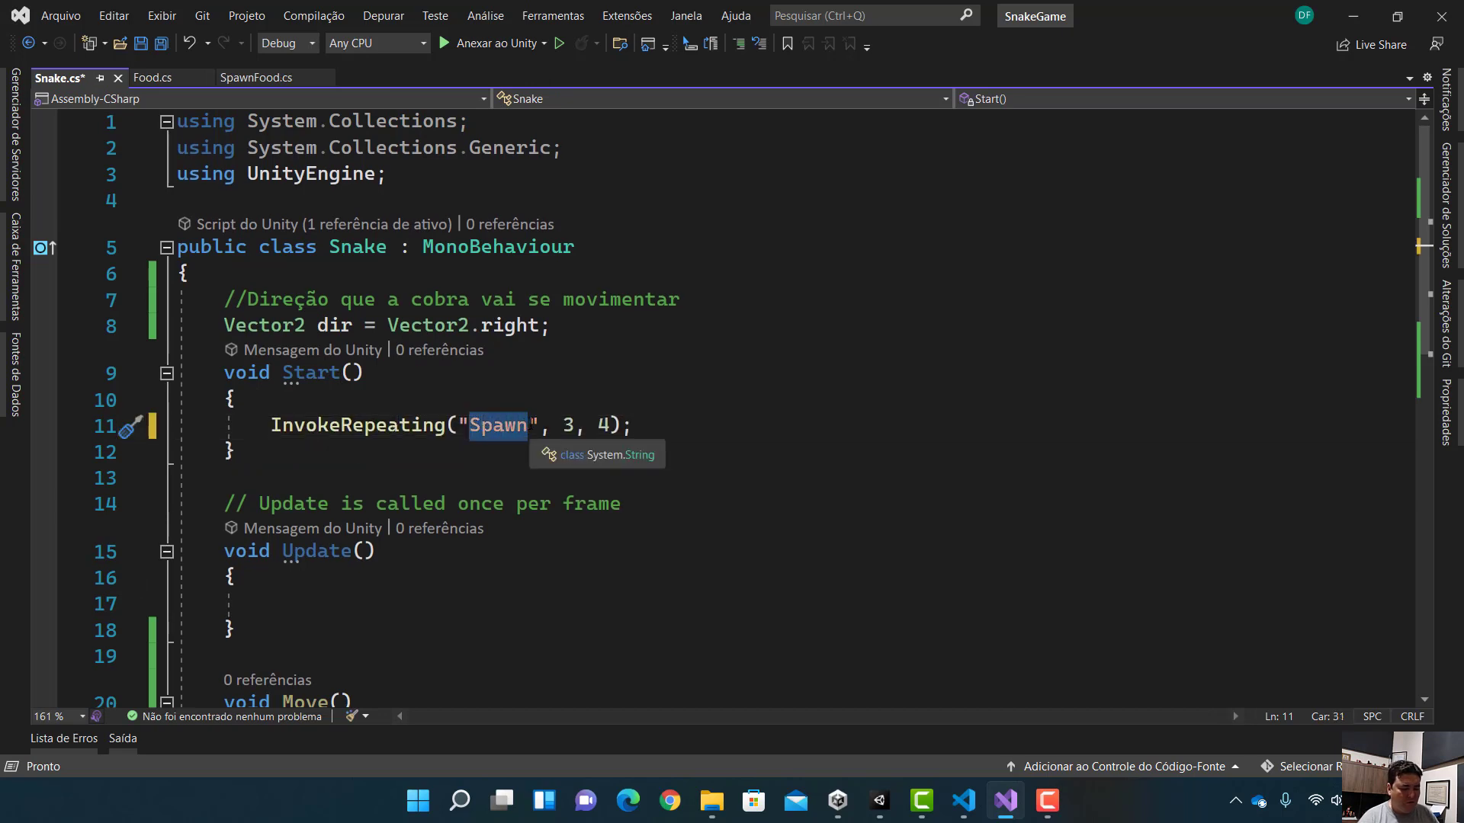
type("Move")
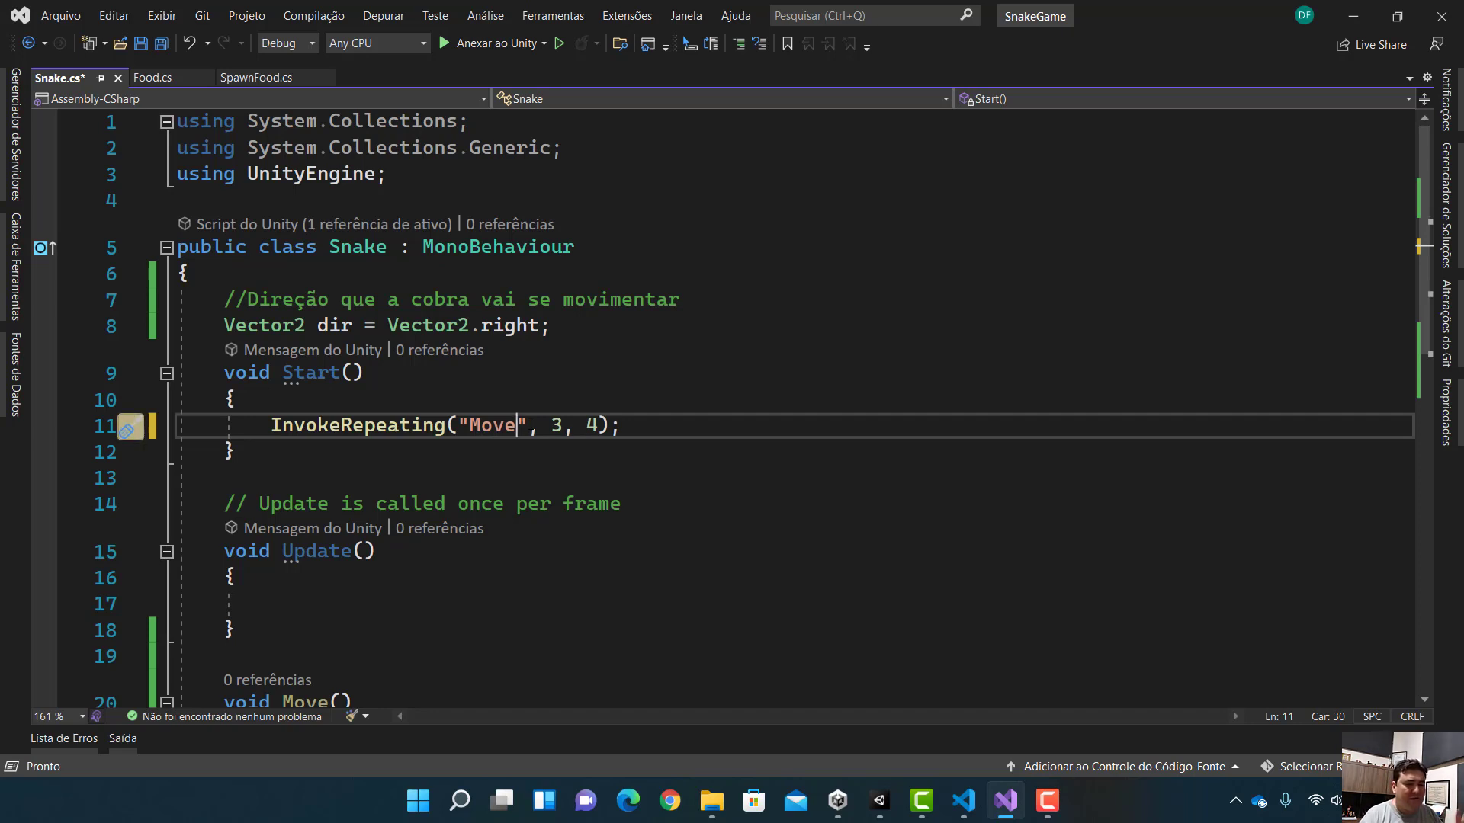
Change the InvokeRepeating delay and interval to 0.3f, 0.3f and save.
left_click(563, 425)
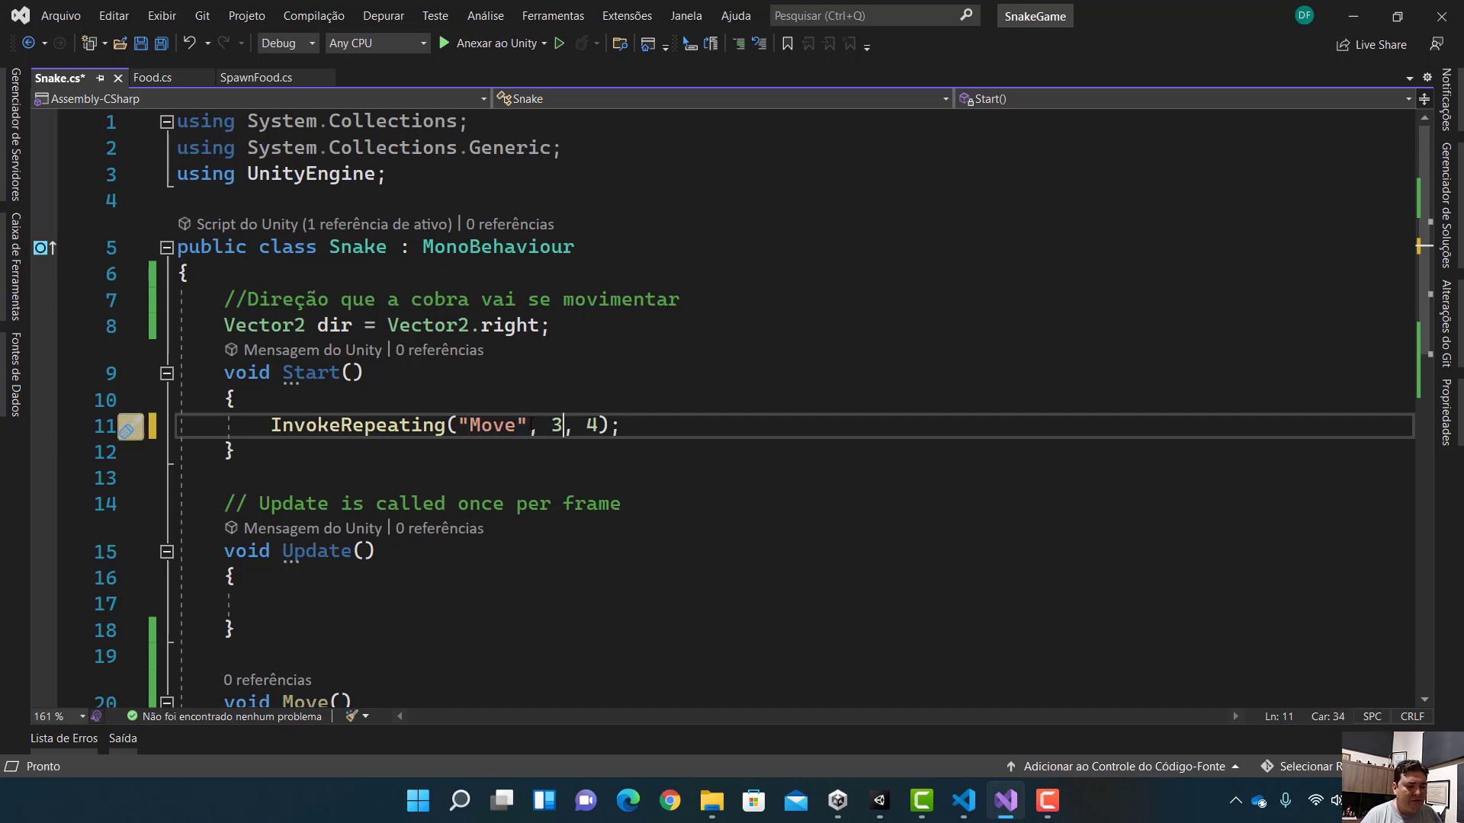
key("shift+Left")
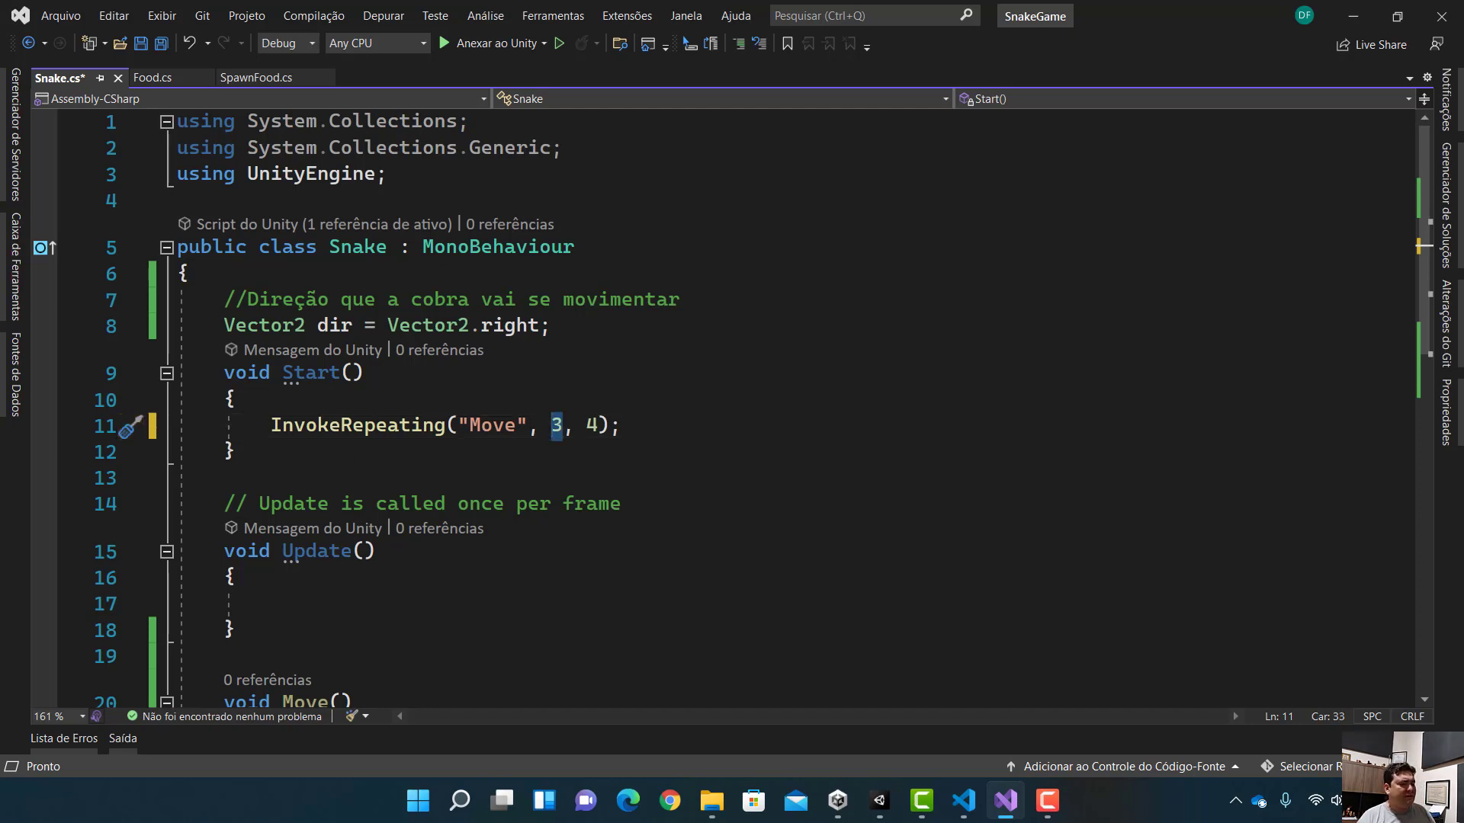
type("0.")
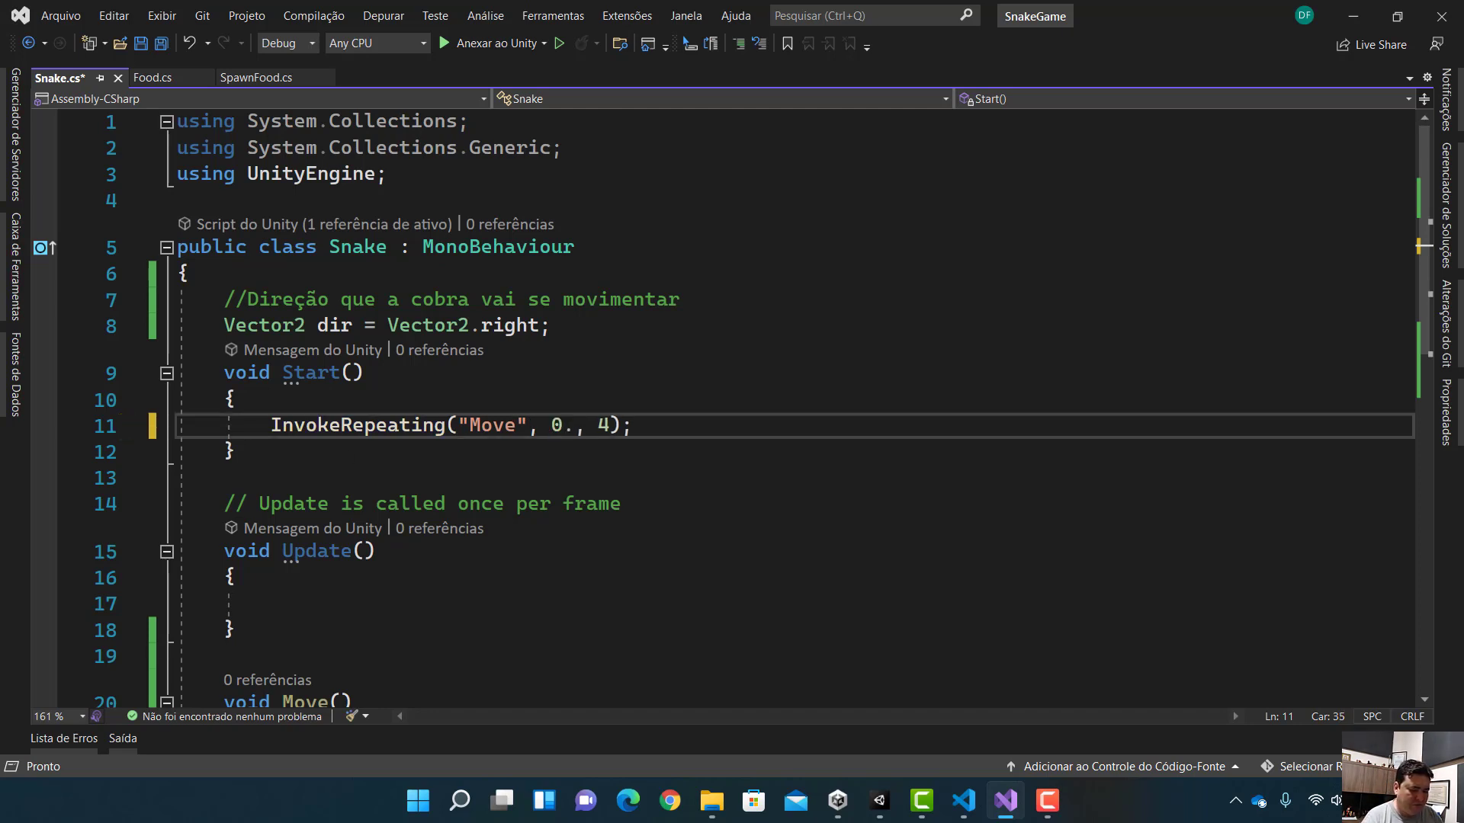
type("3f")
key("Right")
key("Right")
key("Right")
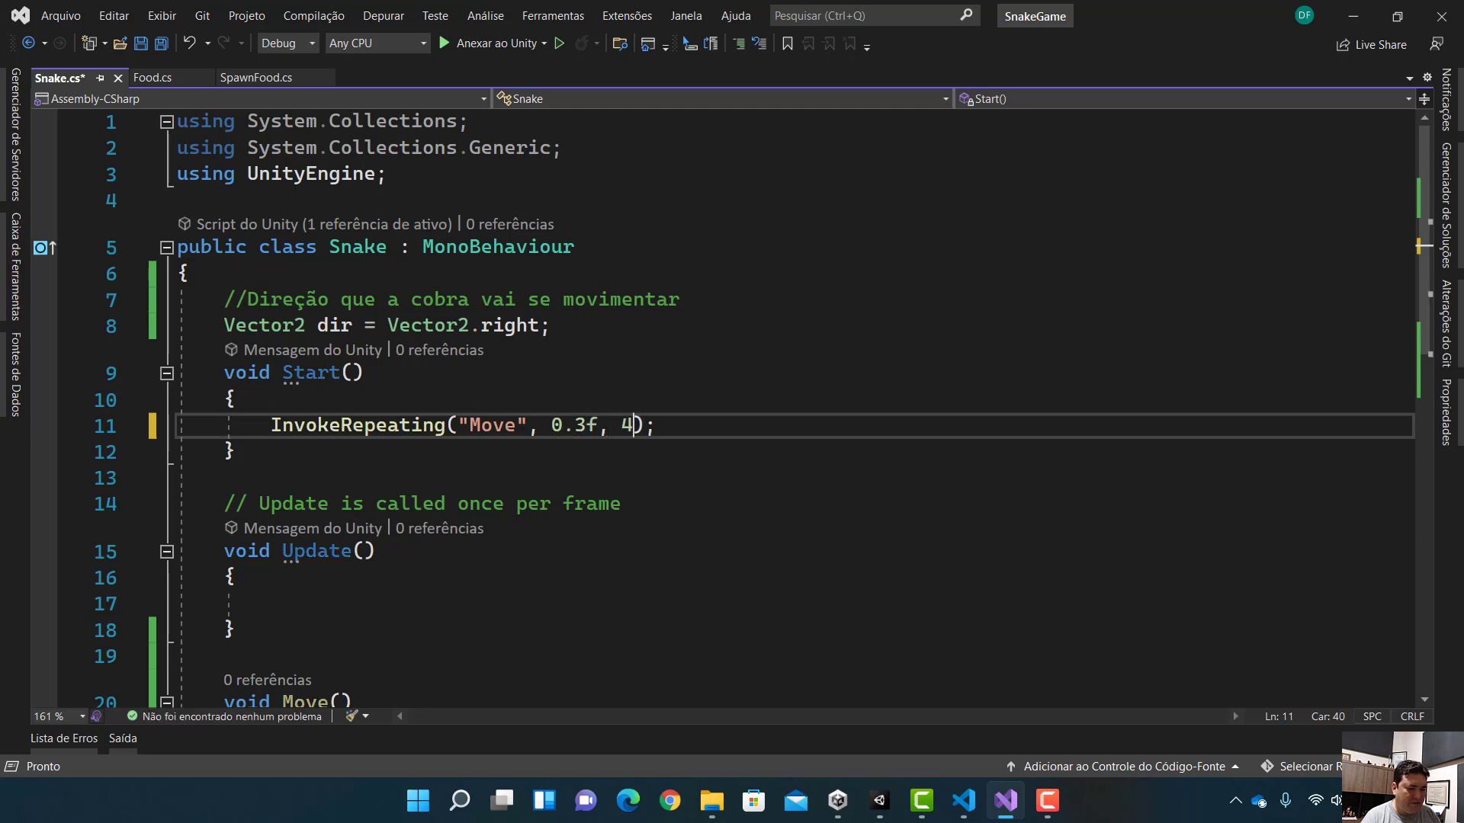
key("shift+Left")
type("0.3")
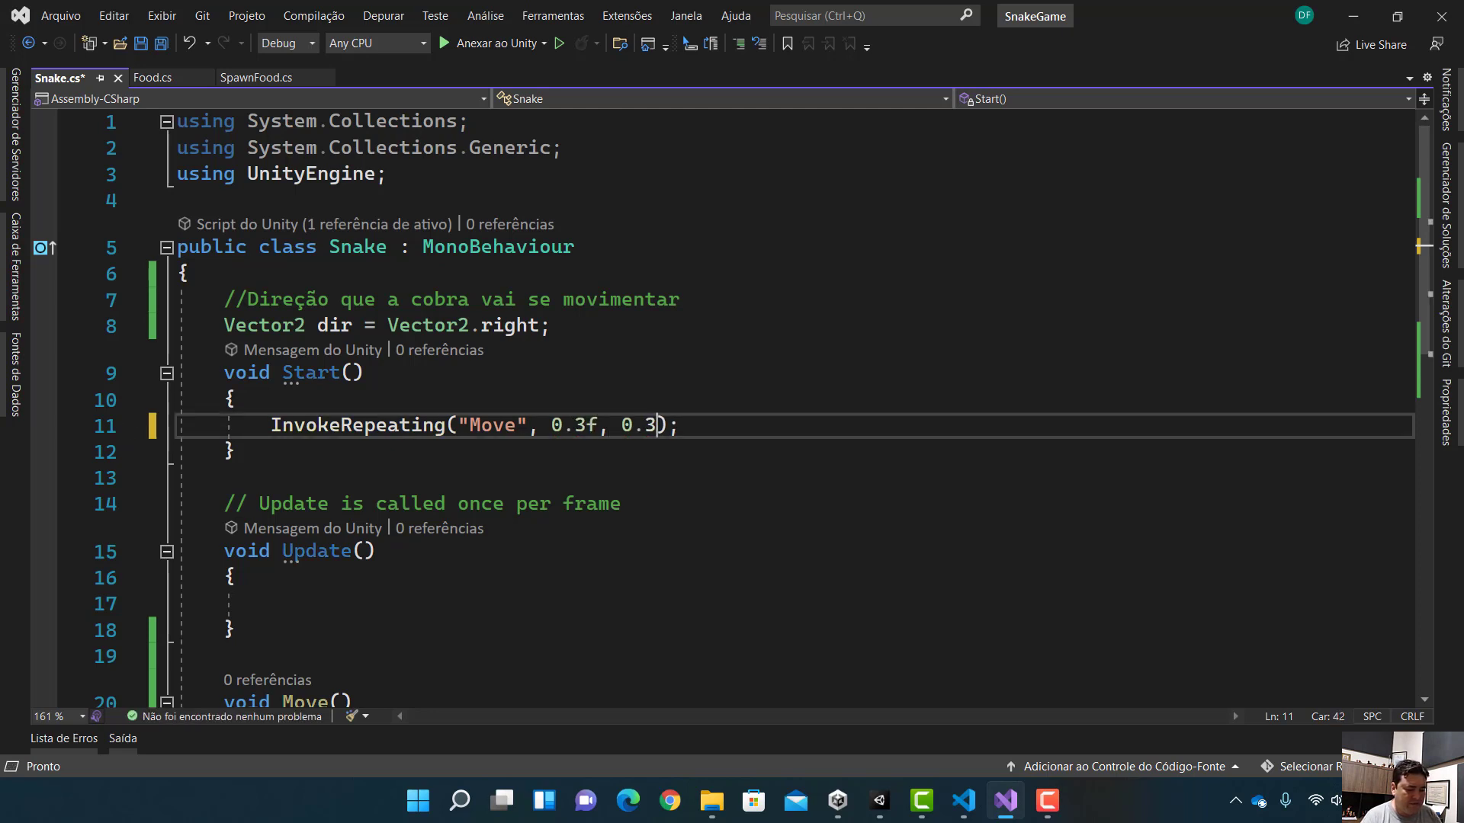
type("f")
key("ctrl+s")
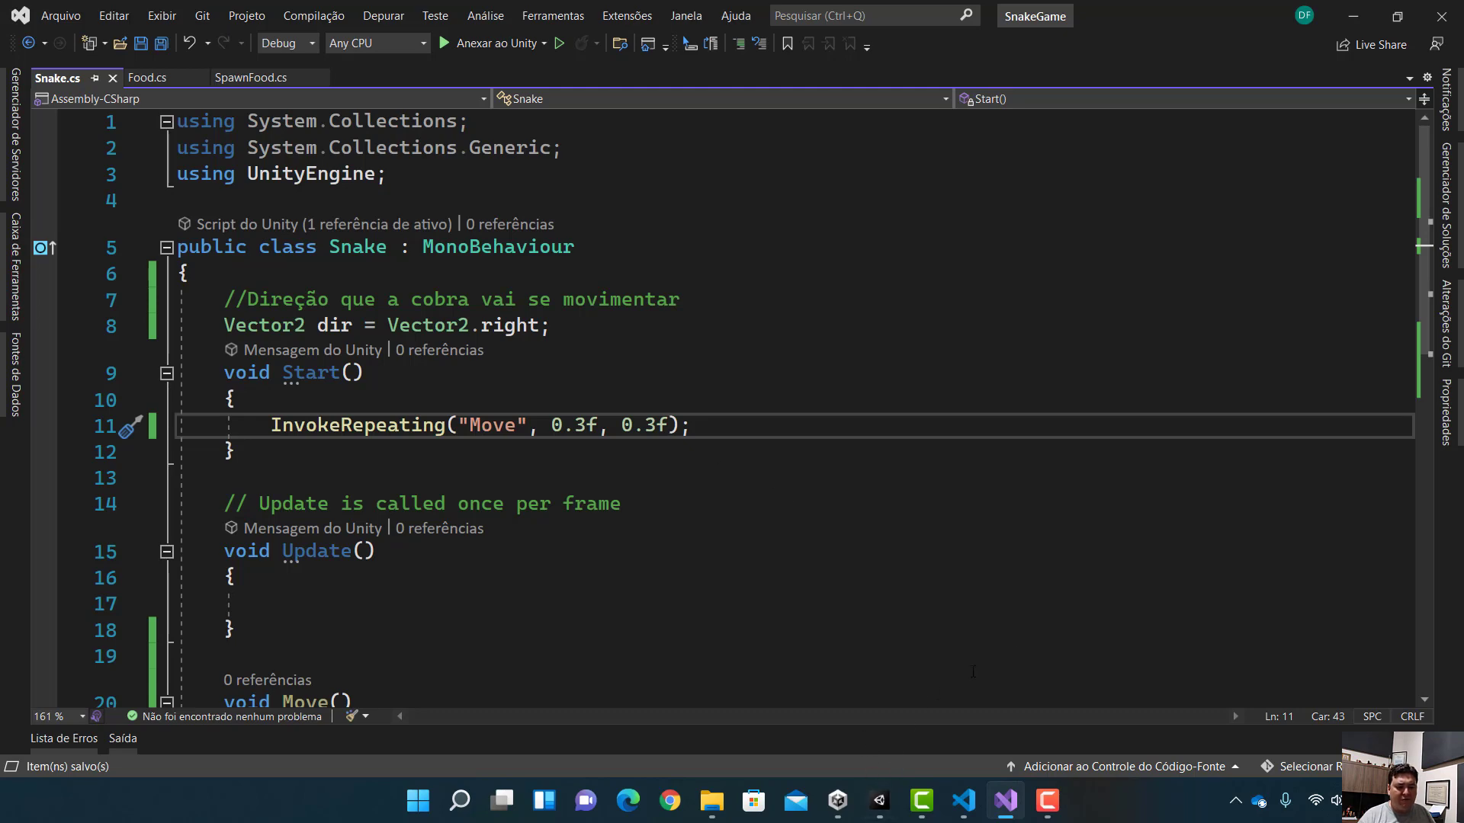
Add the Head prefab to the Main scene Hierarchy and run a Play test.
left_click(1353, 15)
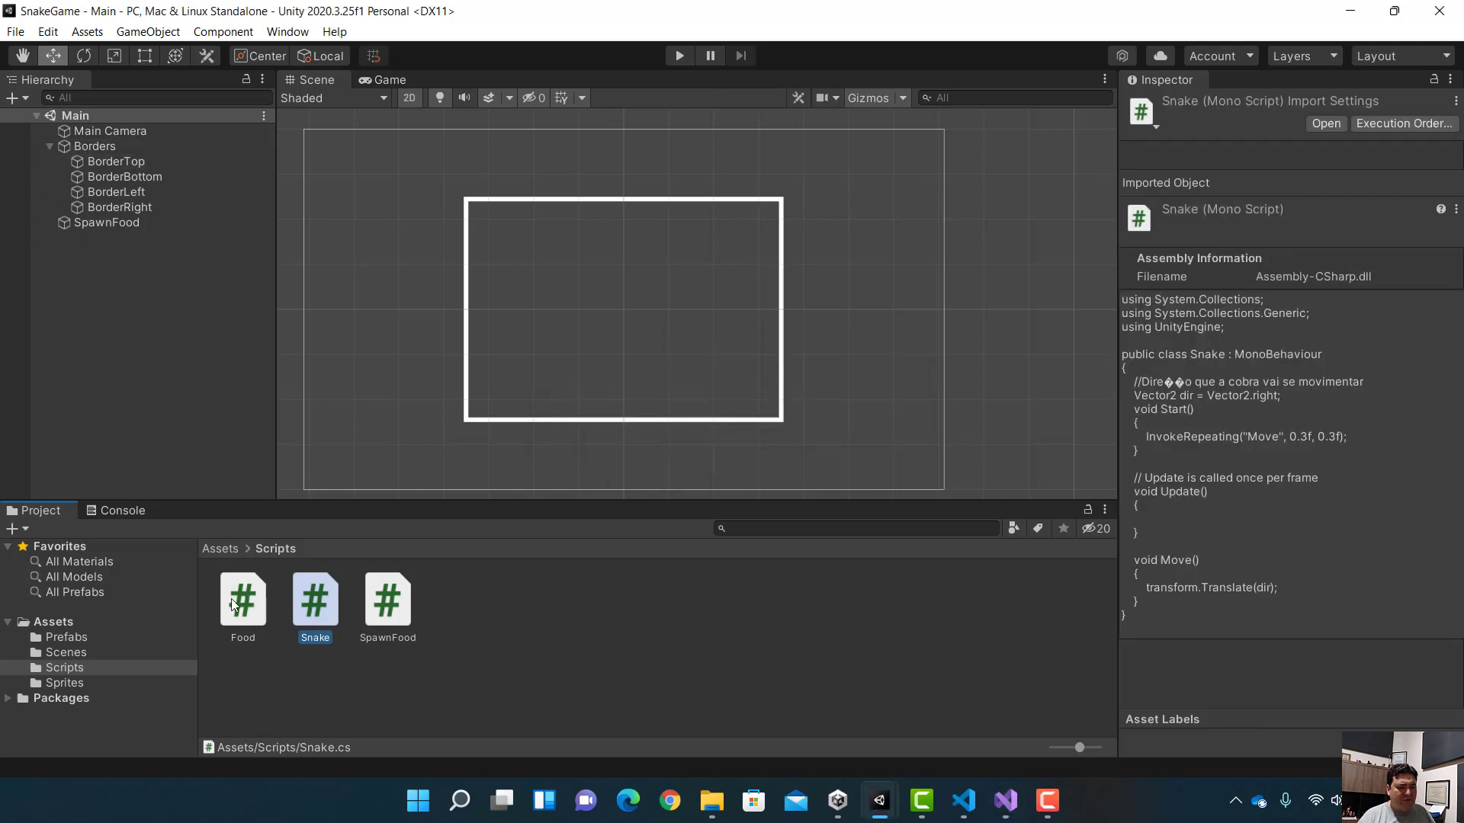
left_click(56, 640)
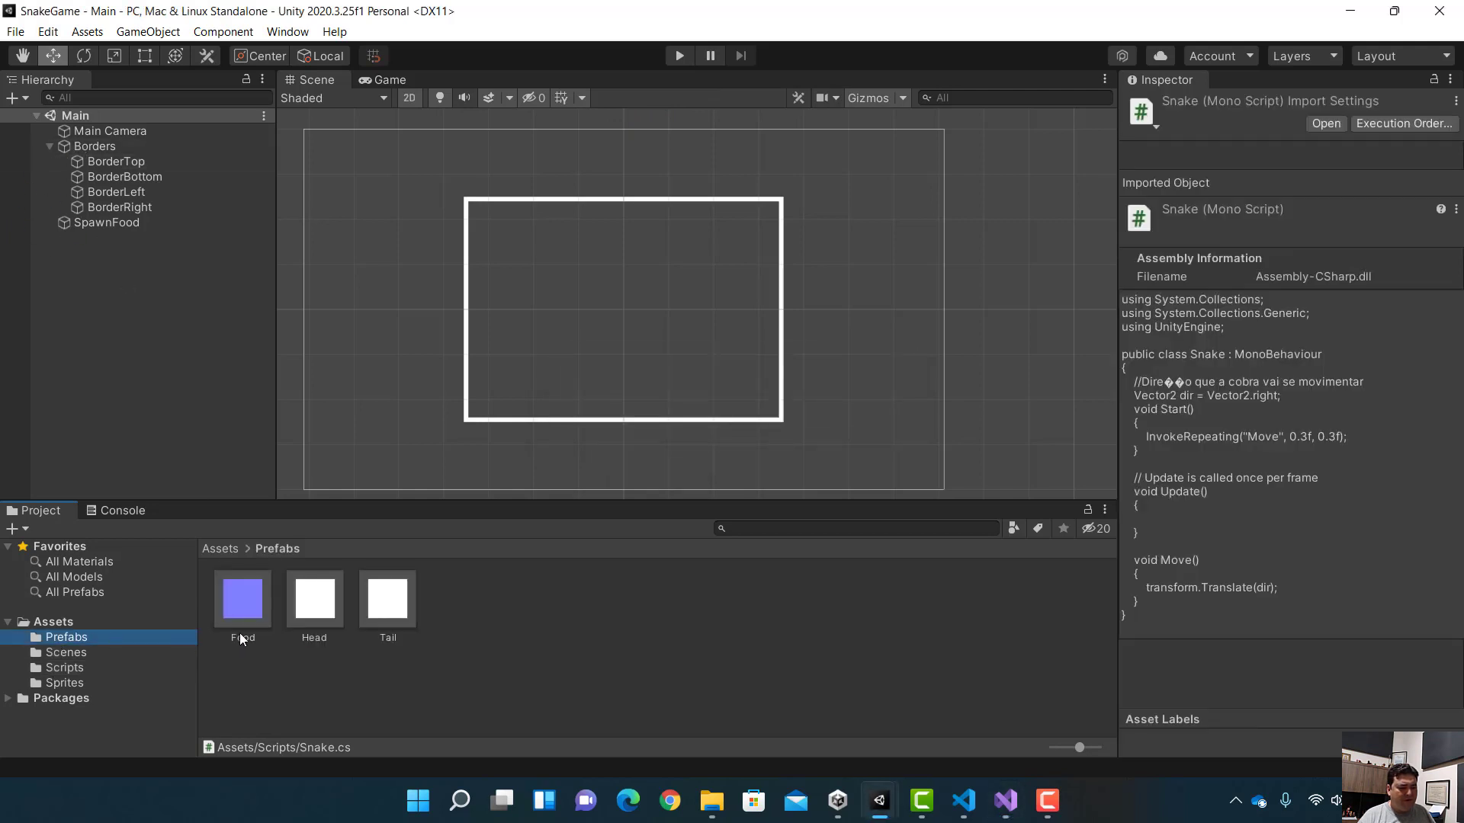
left_click_drag(315, 605, 112, 332)
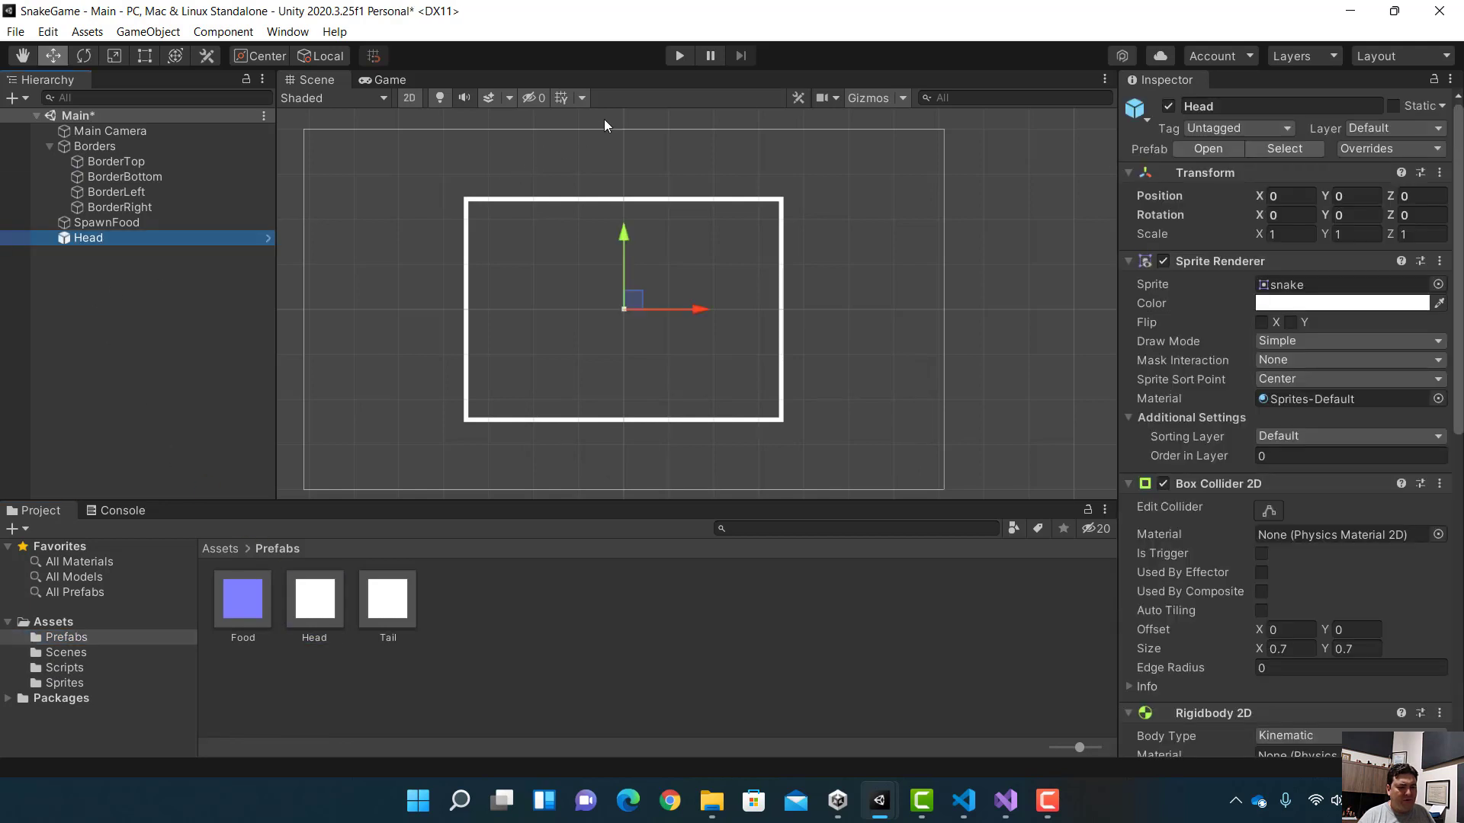
left_click(681, 55)
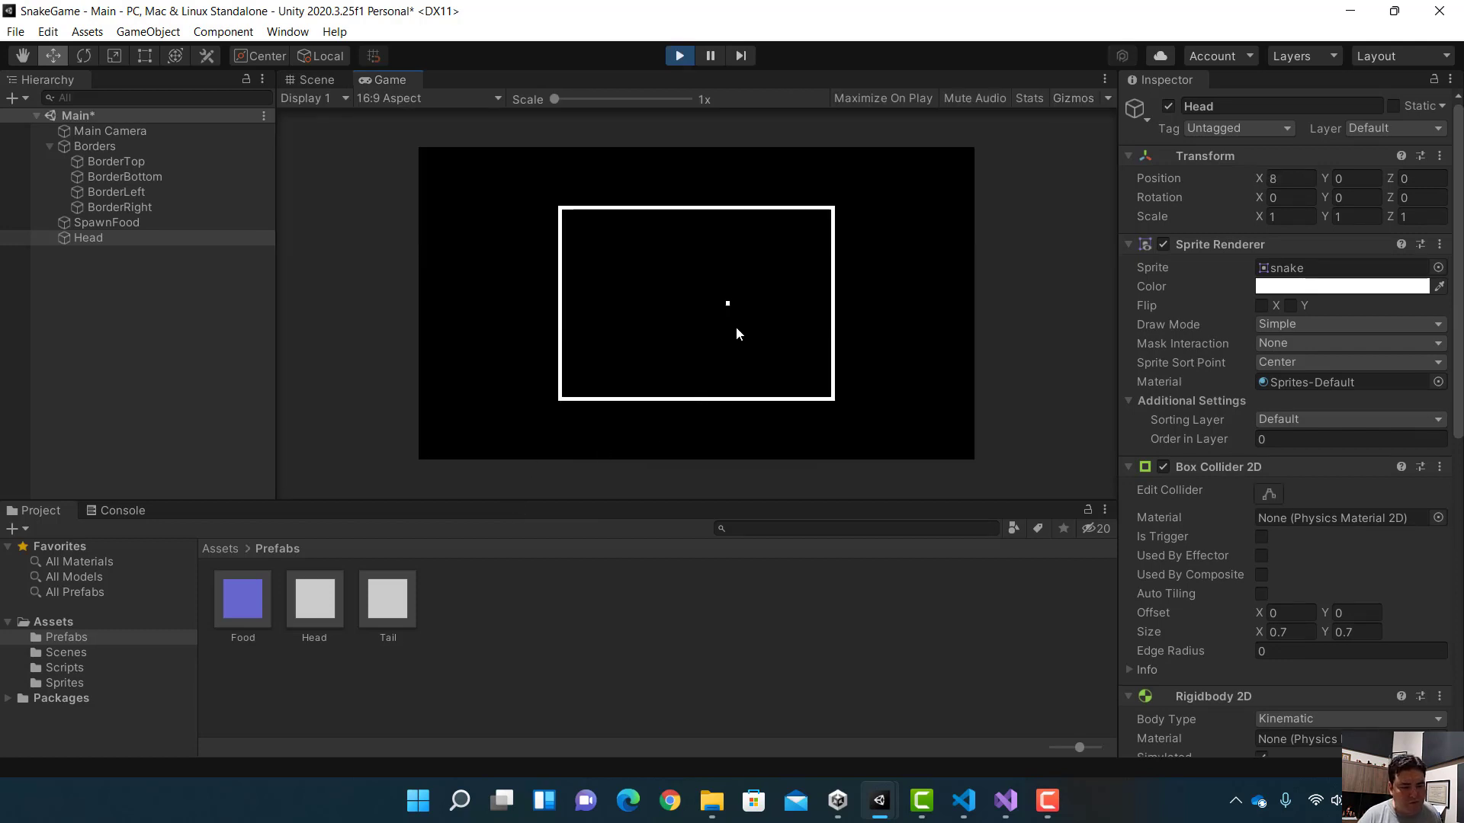
left_click(679, 56)
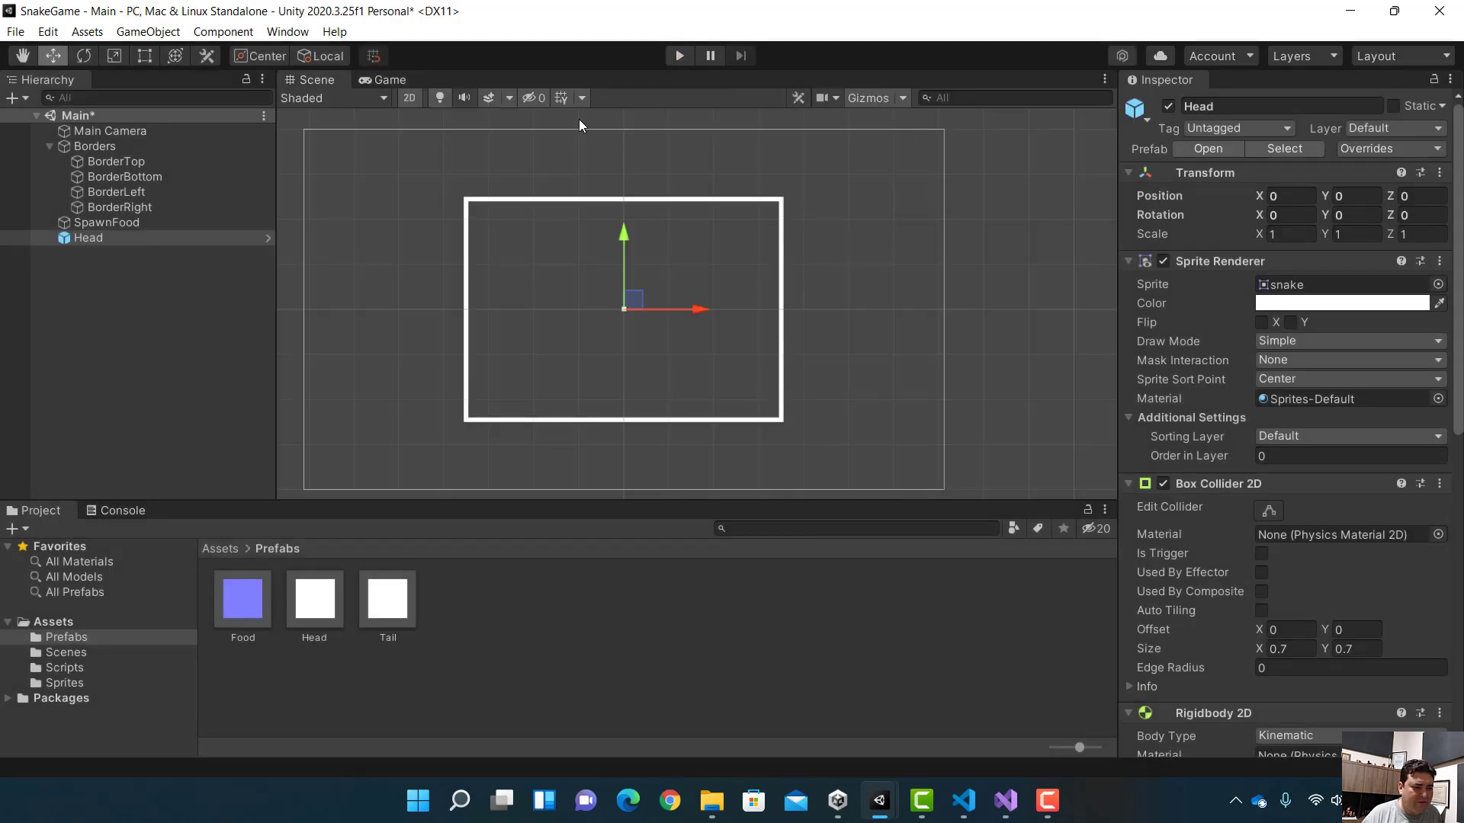
Enable Maximize On Play in the Game view, play again, then return to Visual Studio.
left_click(392, 81)
left_click(921, 103)
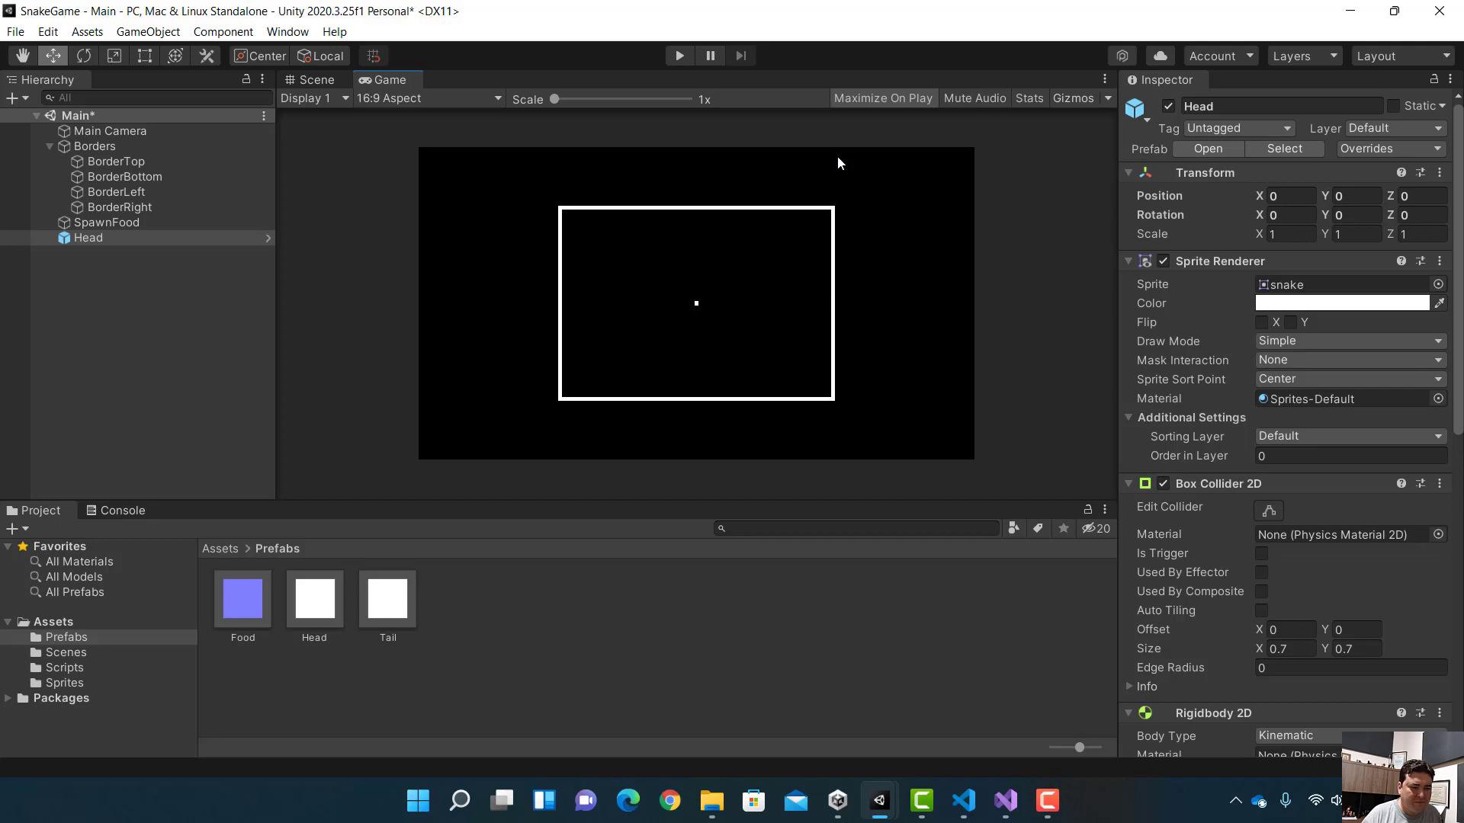
left_click(675, 57)
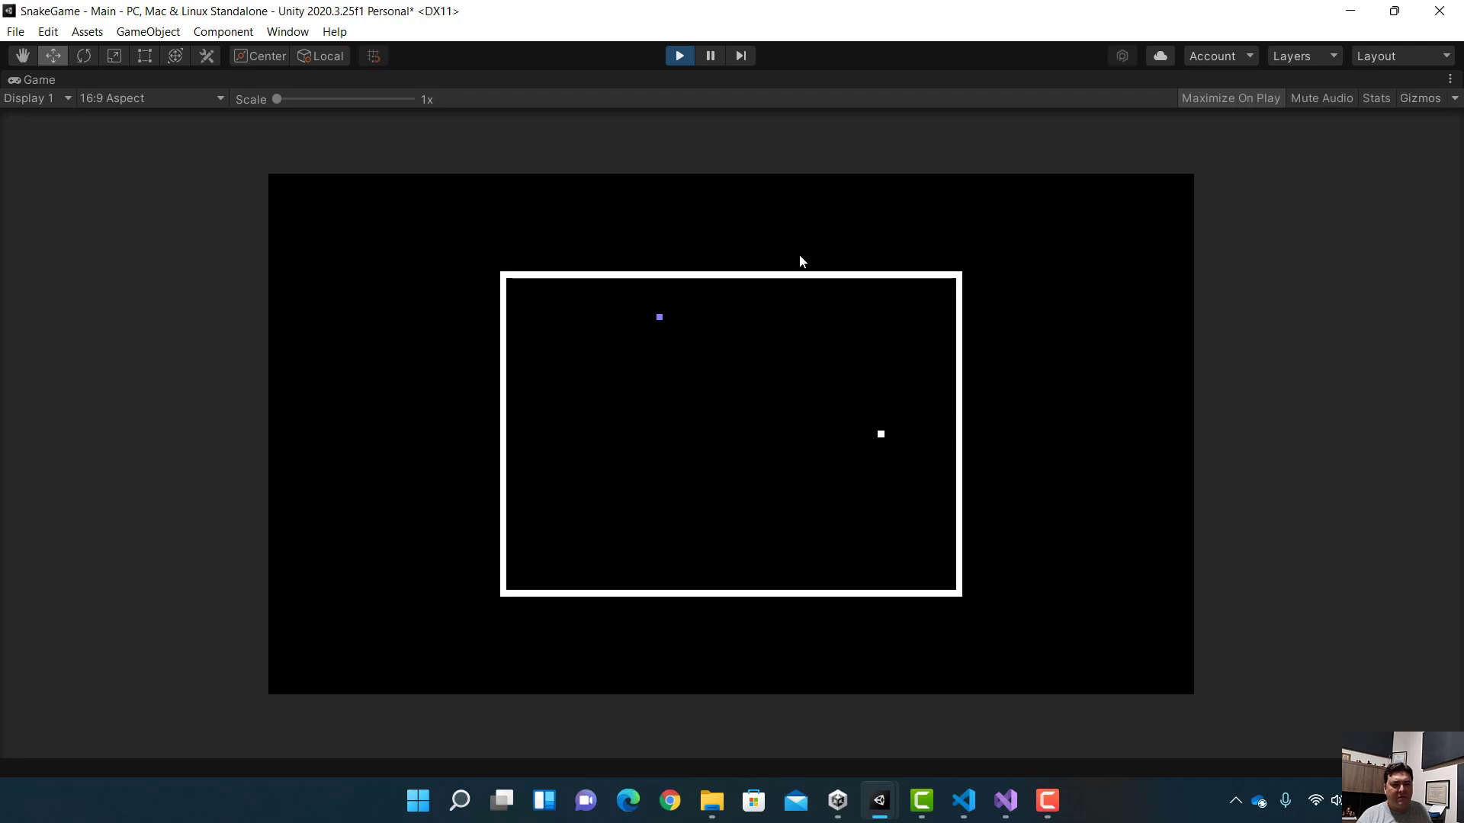
left_click(676, 56)
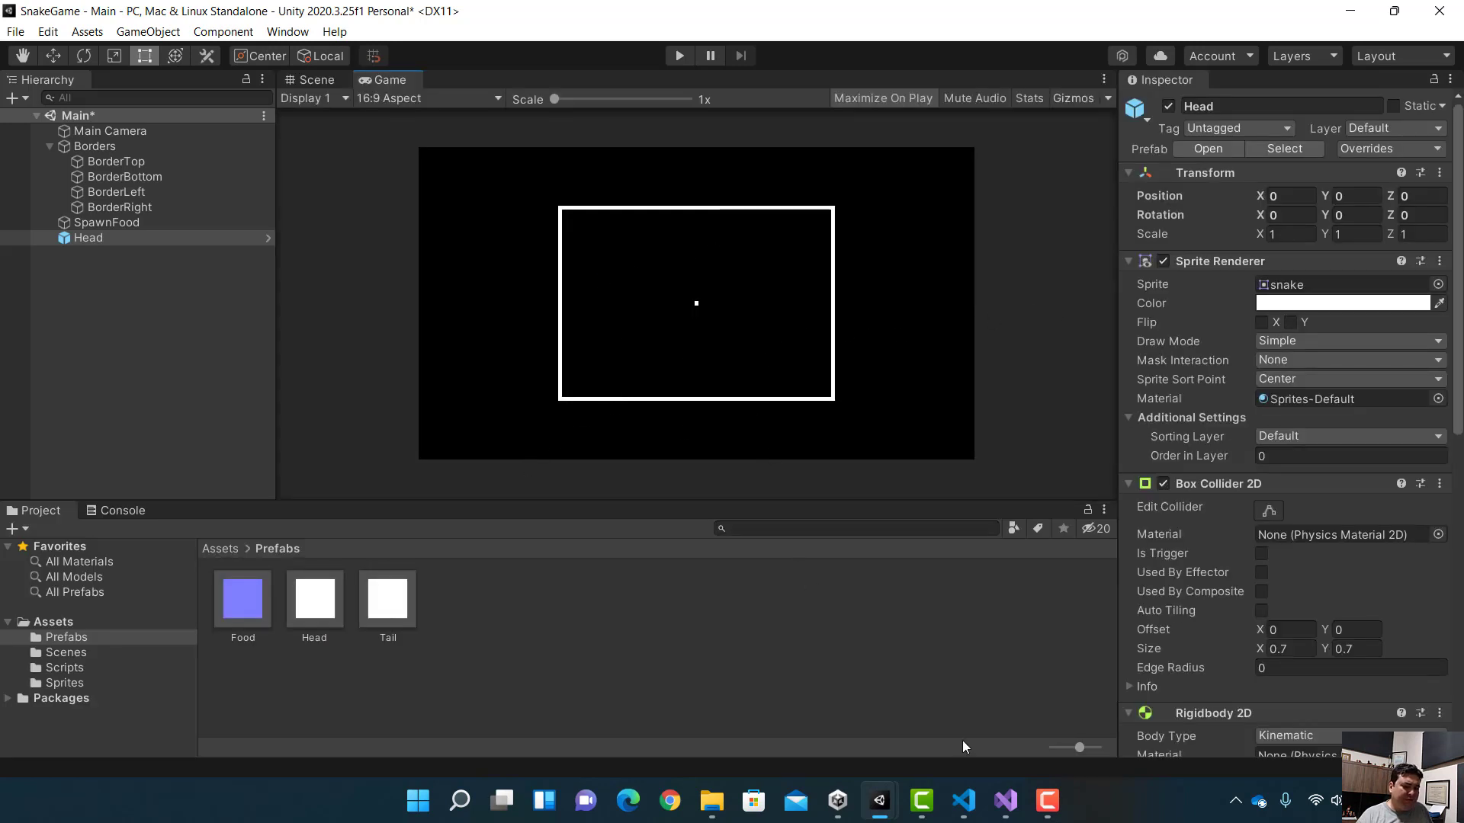
left_click(1005, 801)
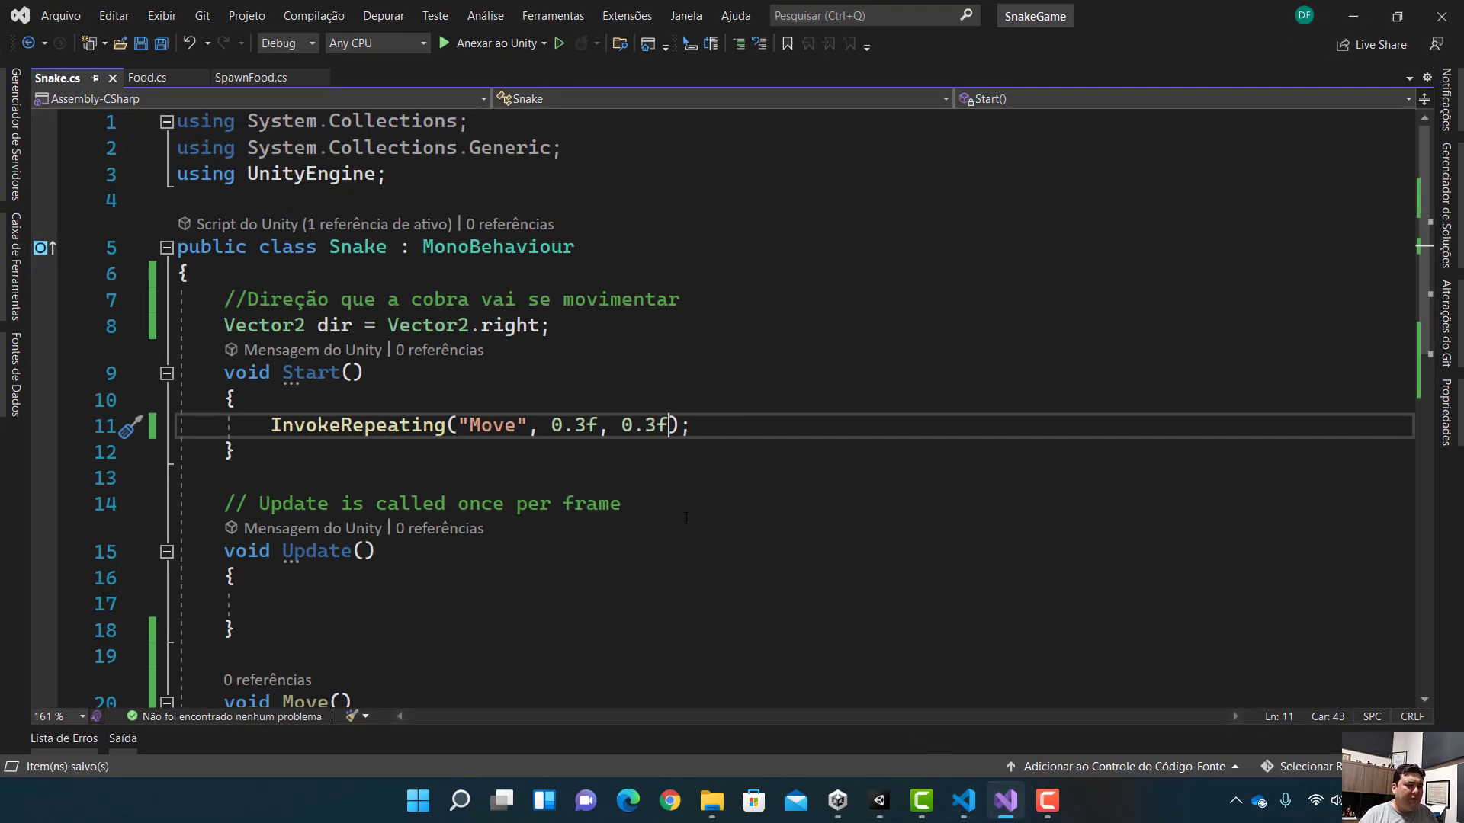
Write //controles do jogo inside Update and begin typing if (Input.GetKey below it.
scroll(686, 518, "down", 1)
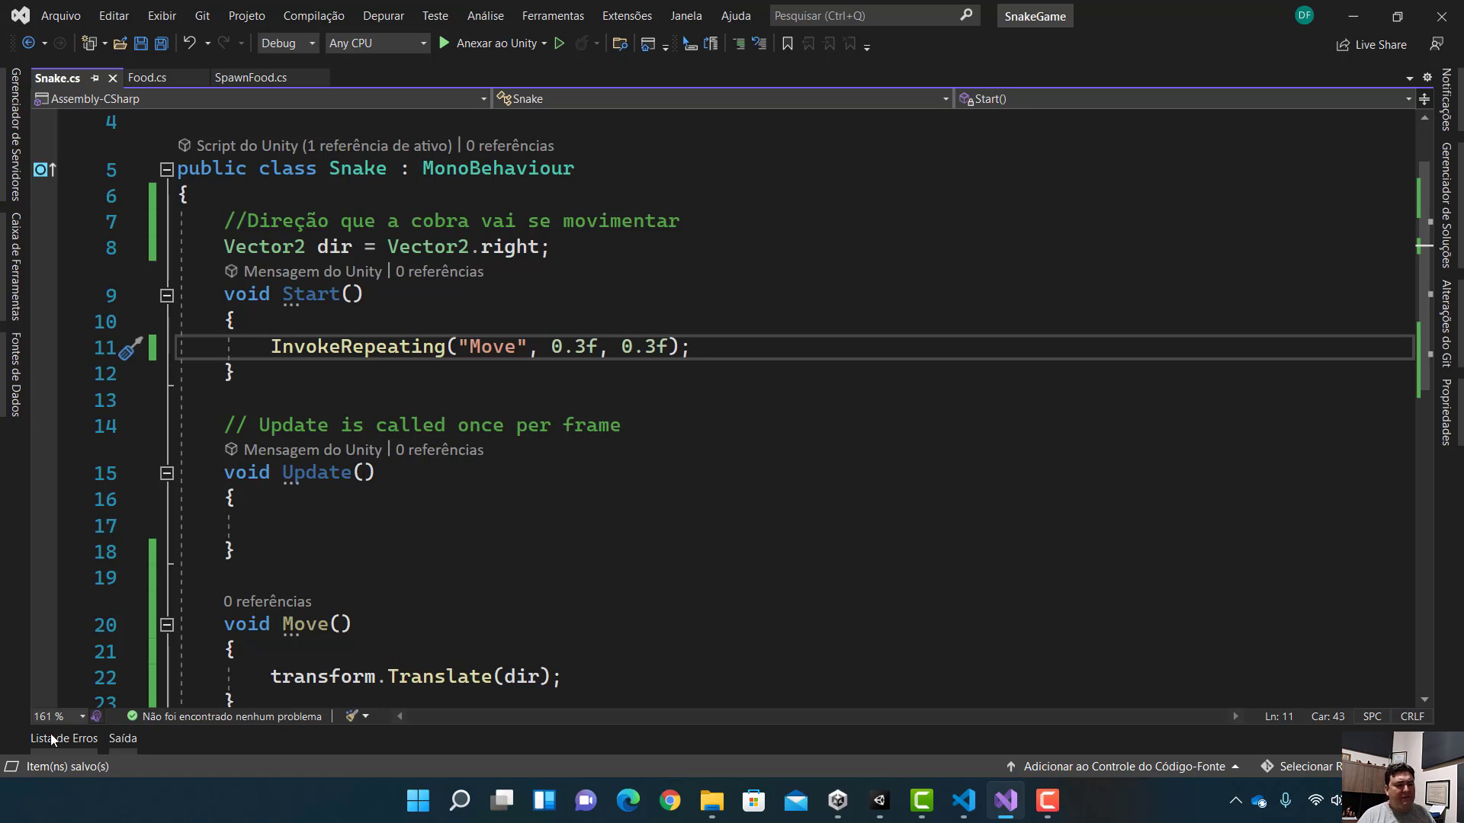
left_click(289, 517)
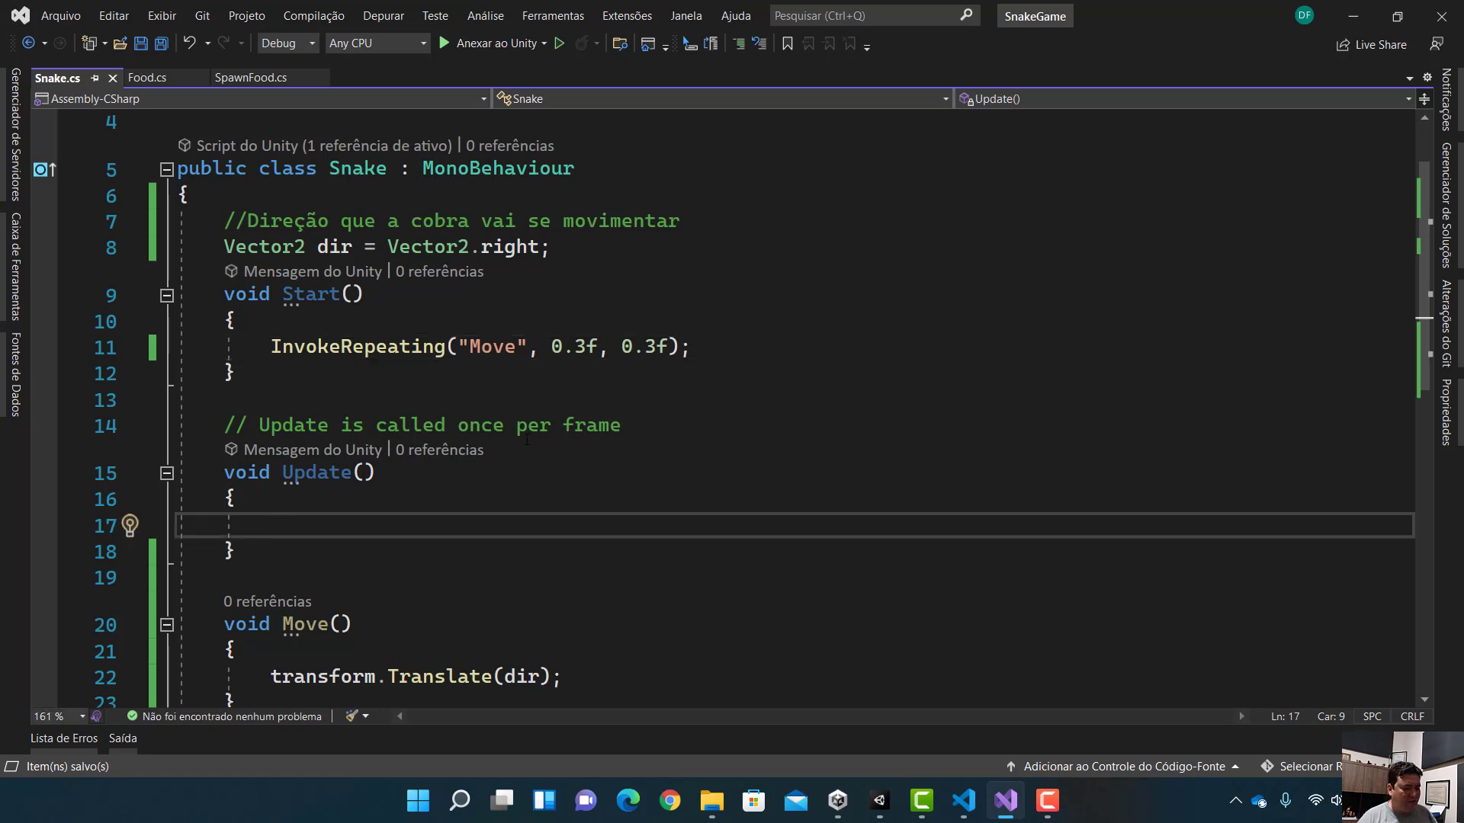
type("//")
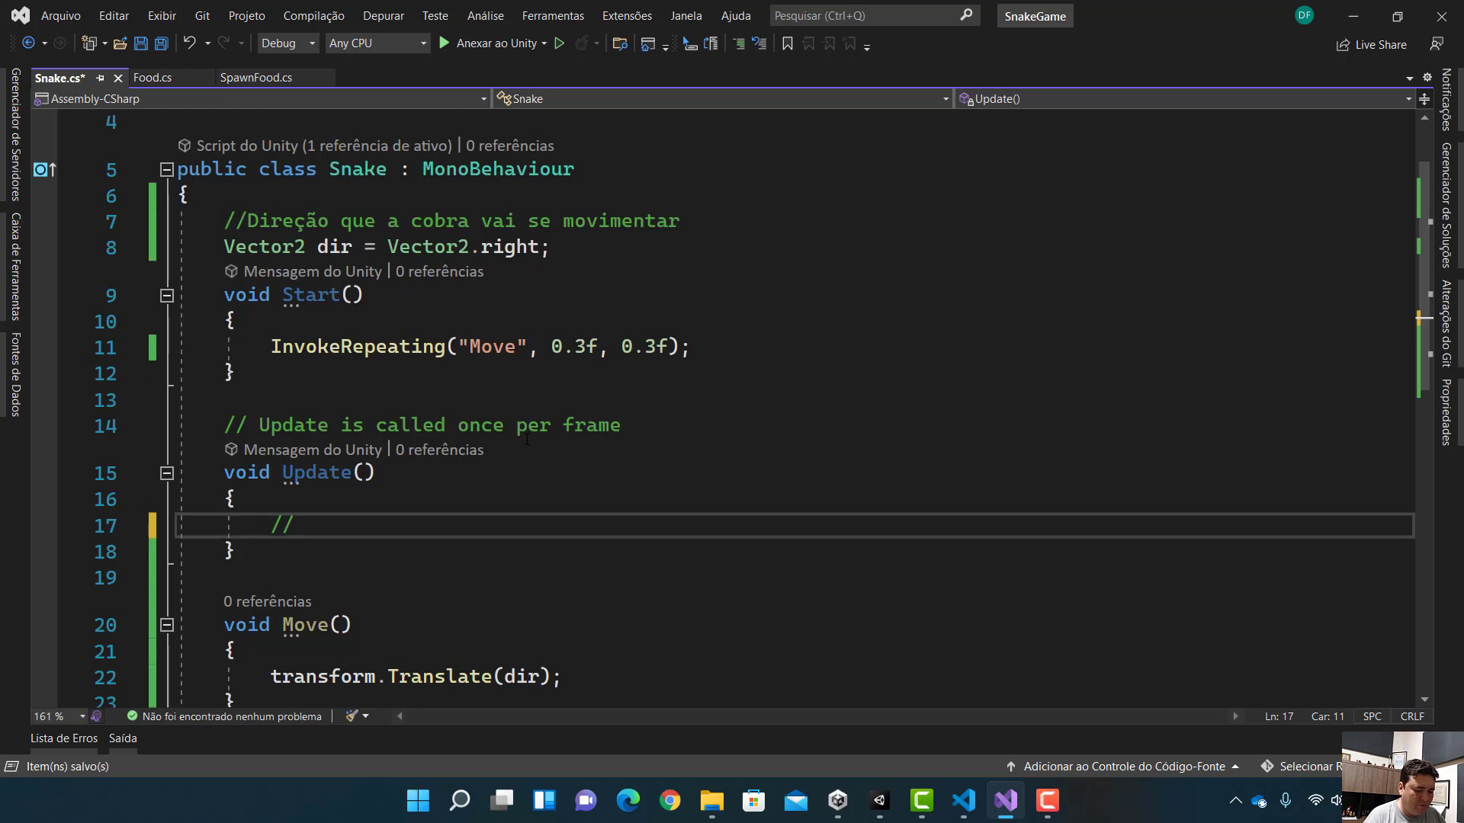
type("controles")
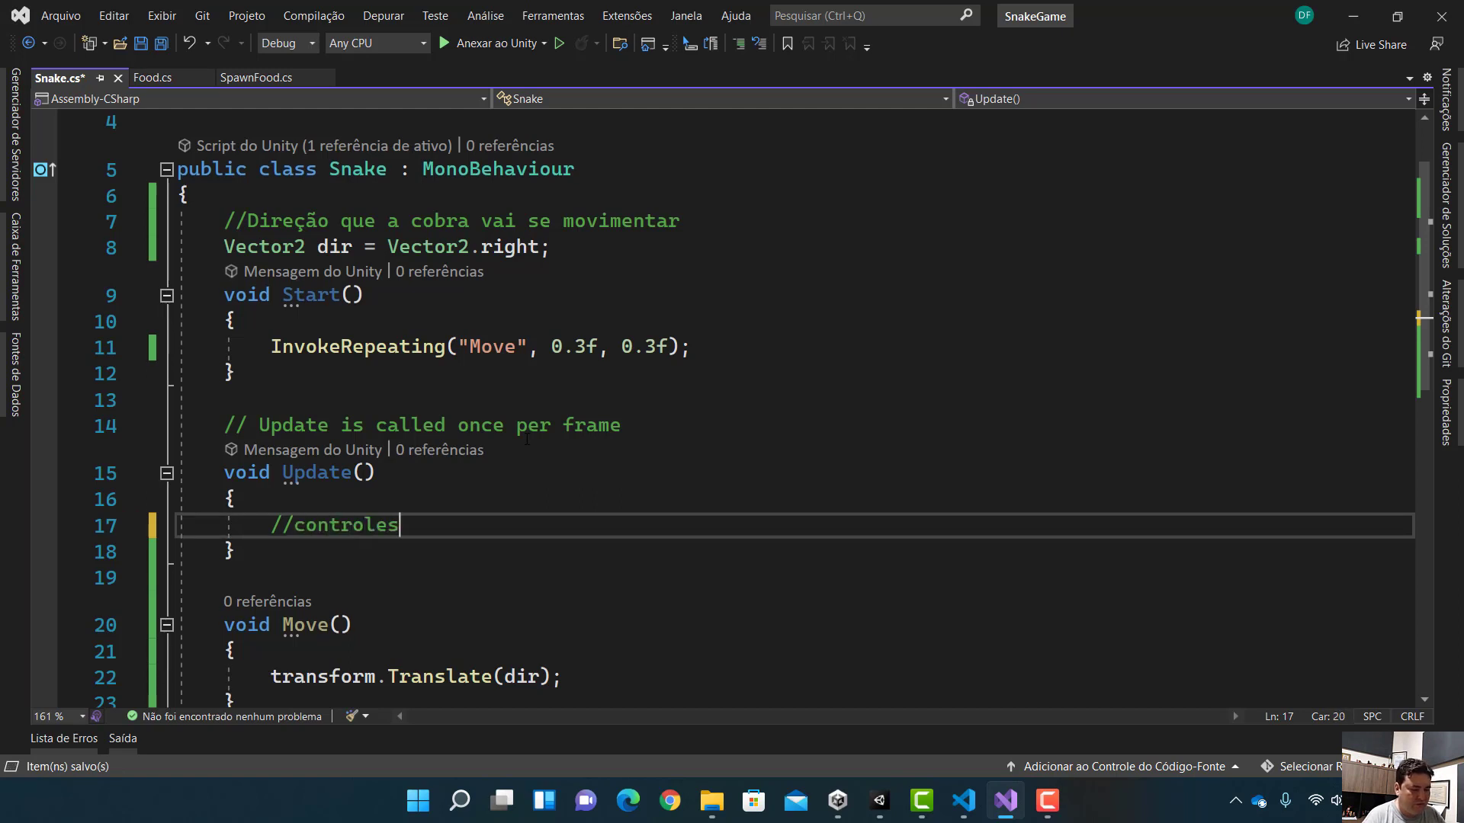
type(" do jogo")
key("Return")
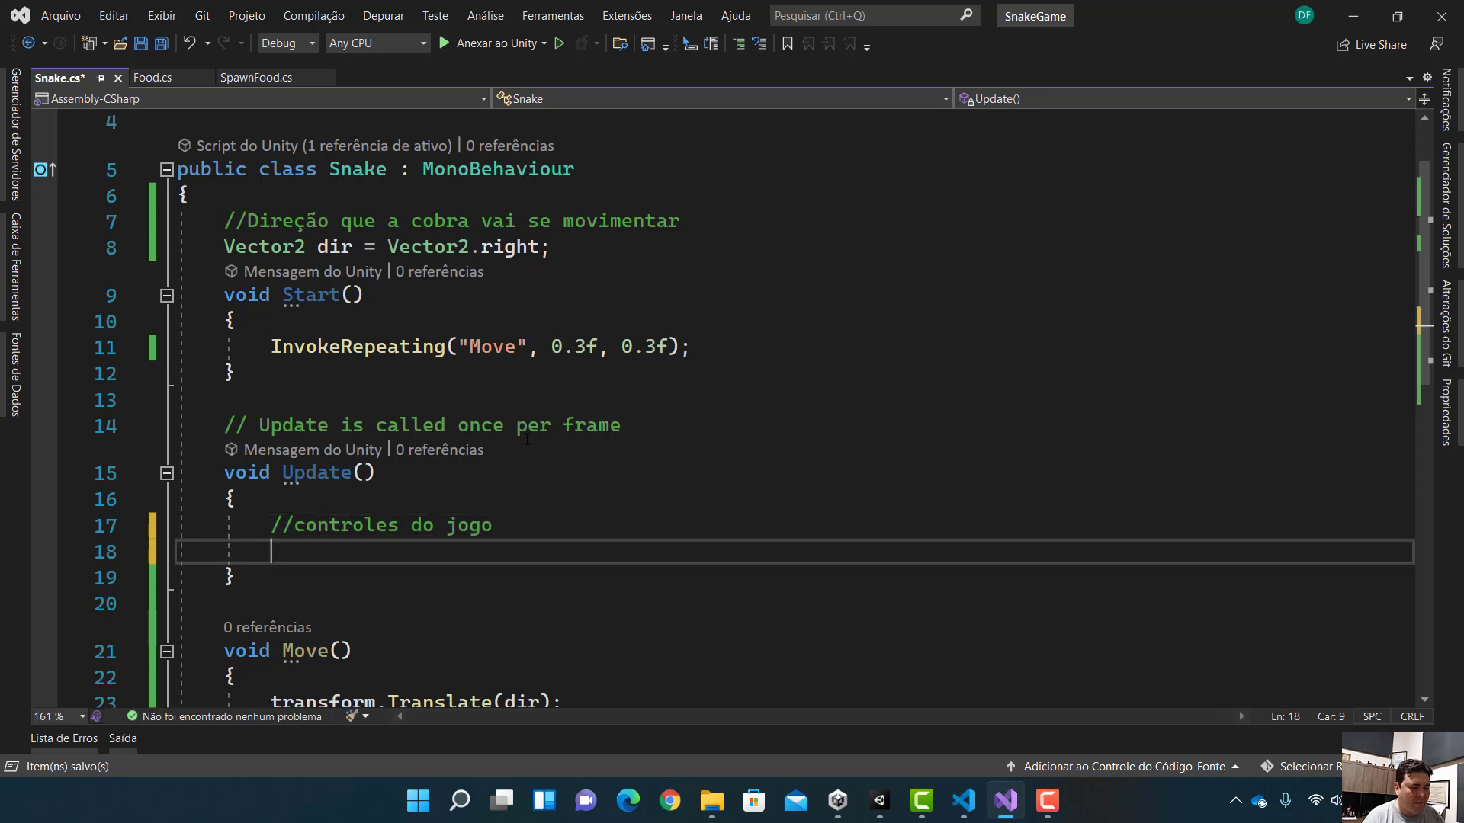
type("if")
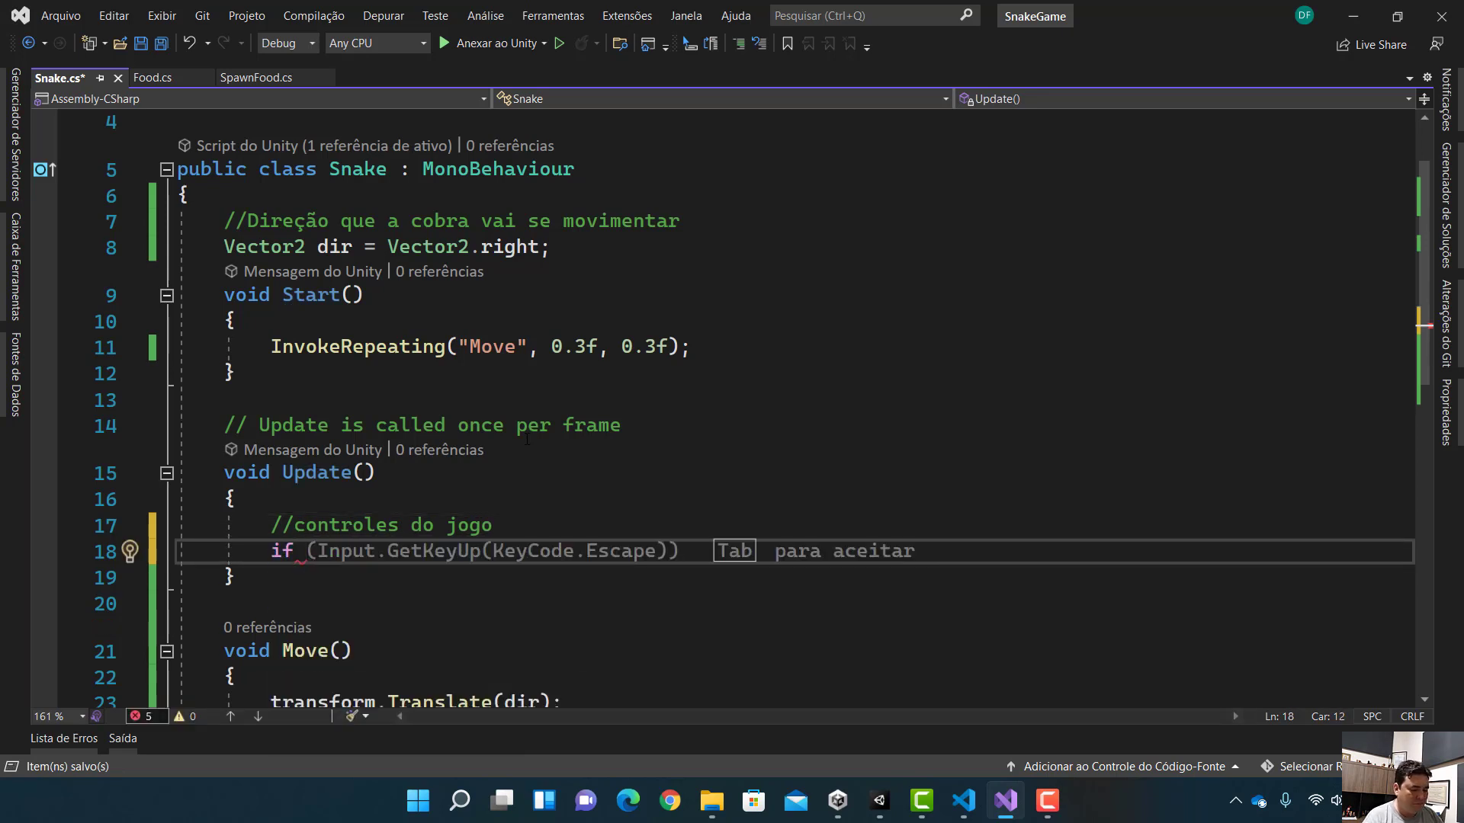
type(" (In")
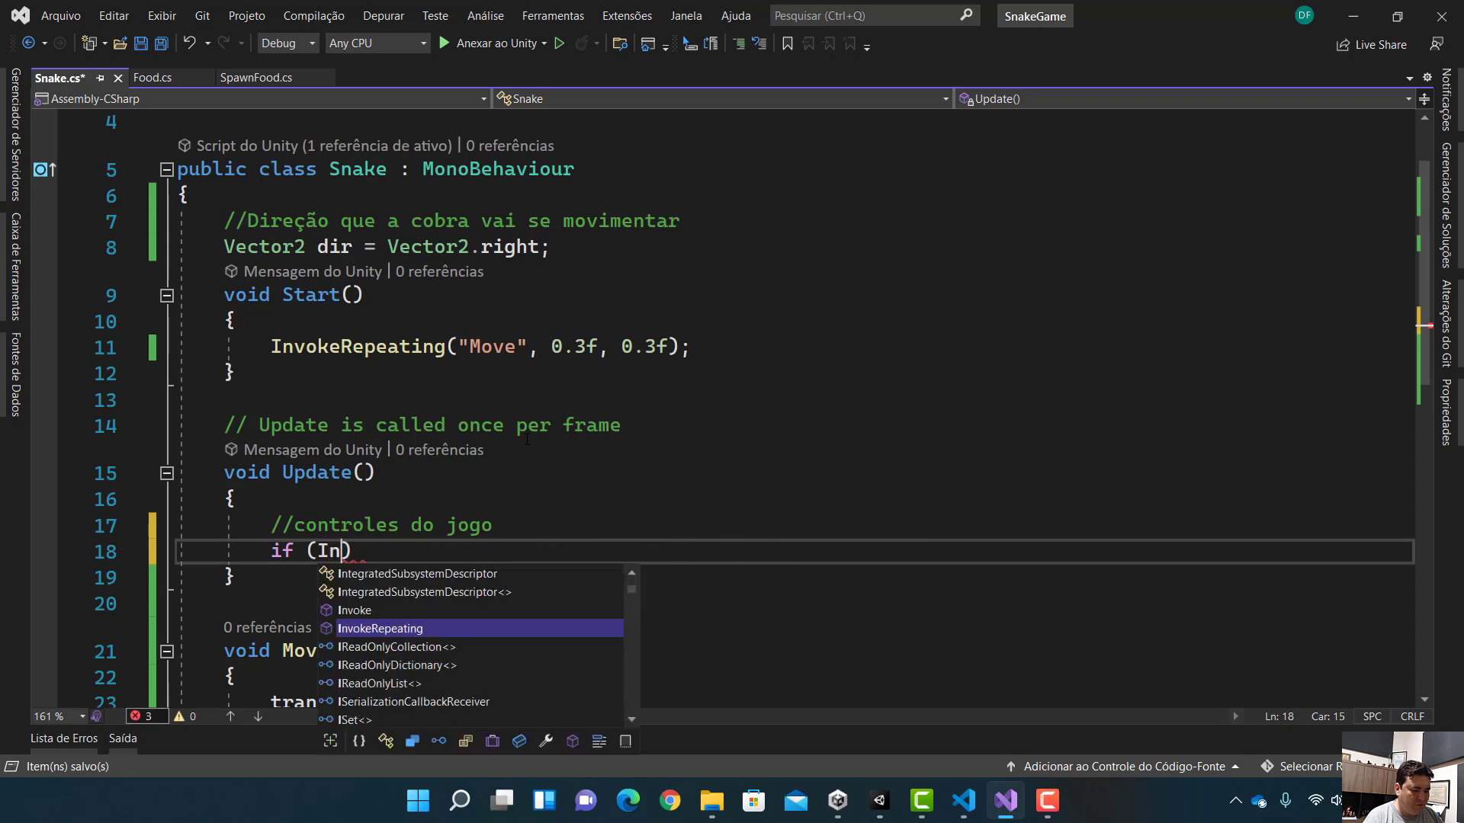
type("pu")
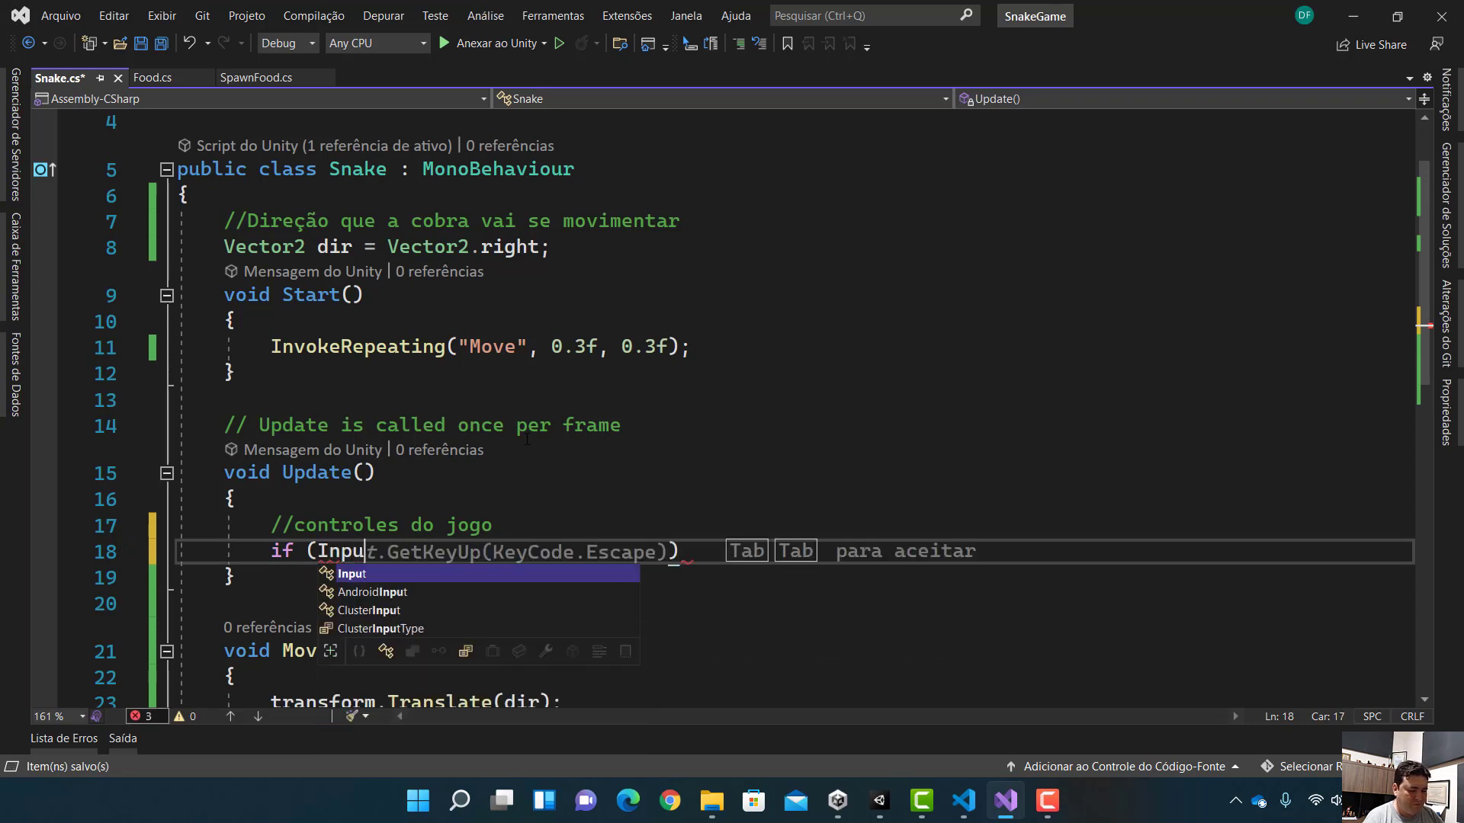
type("t.")
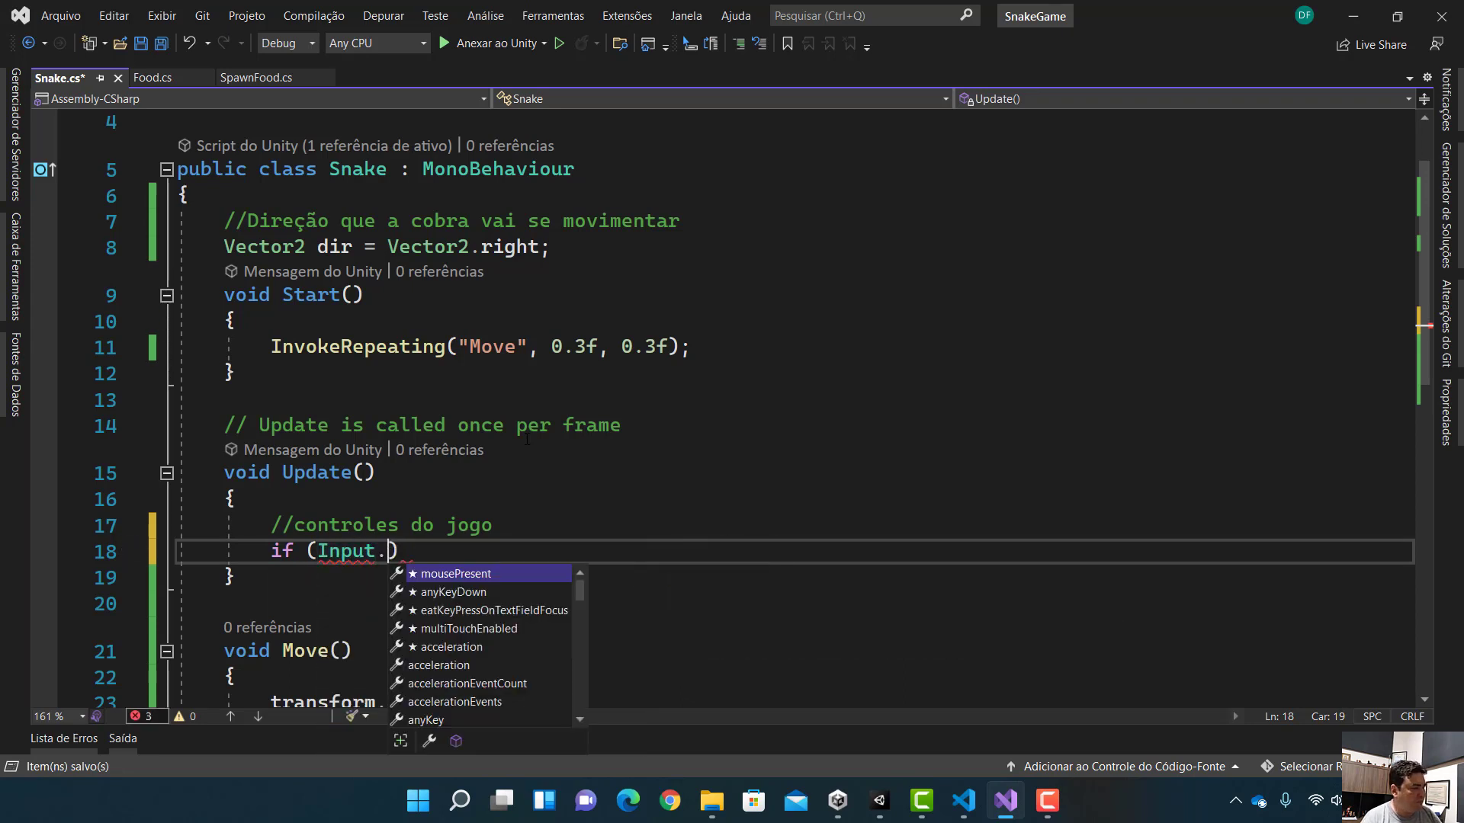
type("GetK")
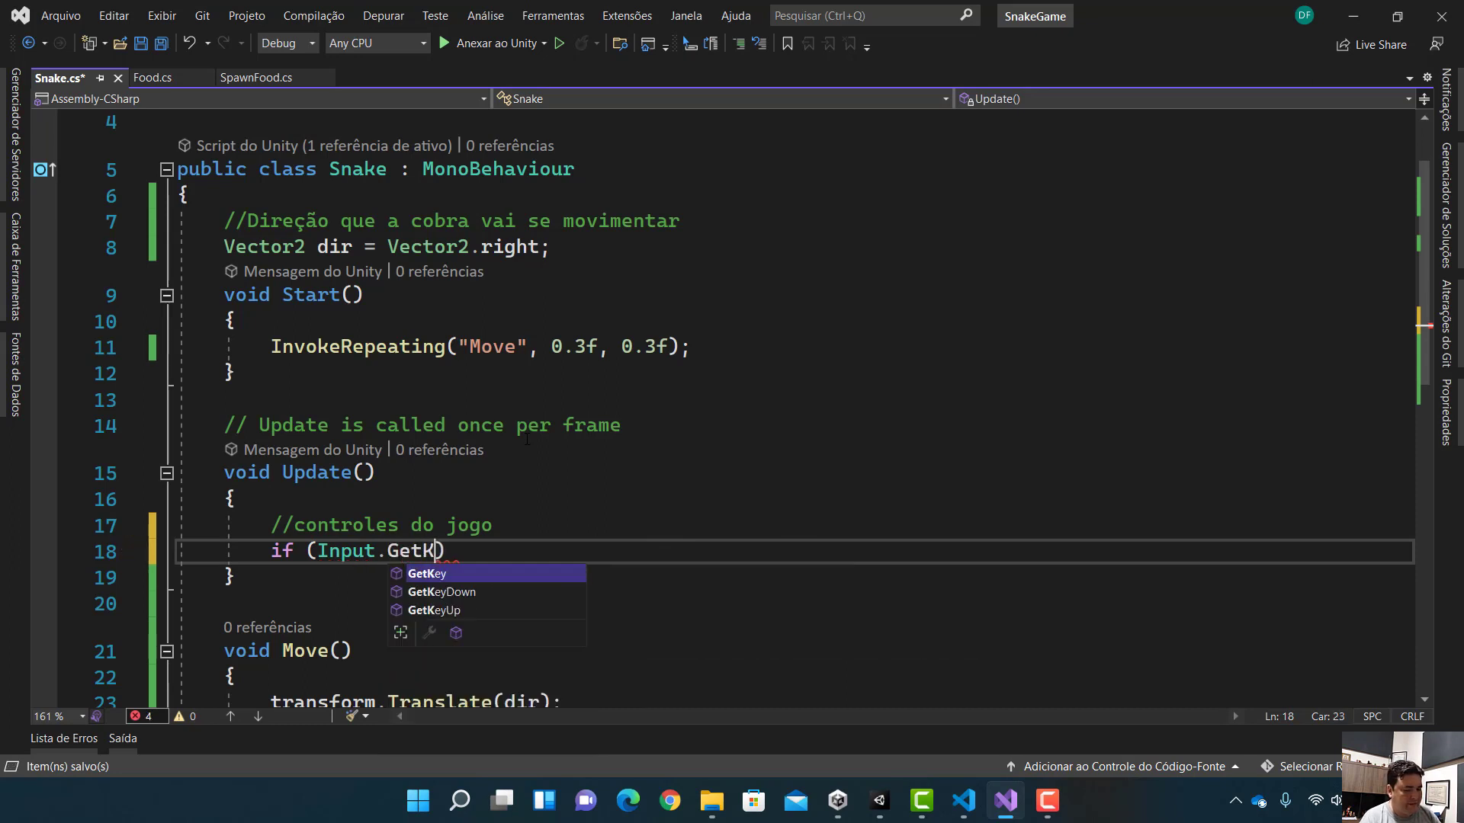
type("ey")
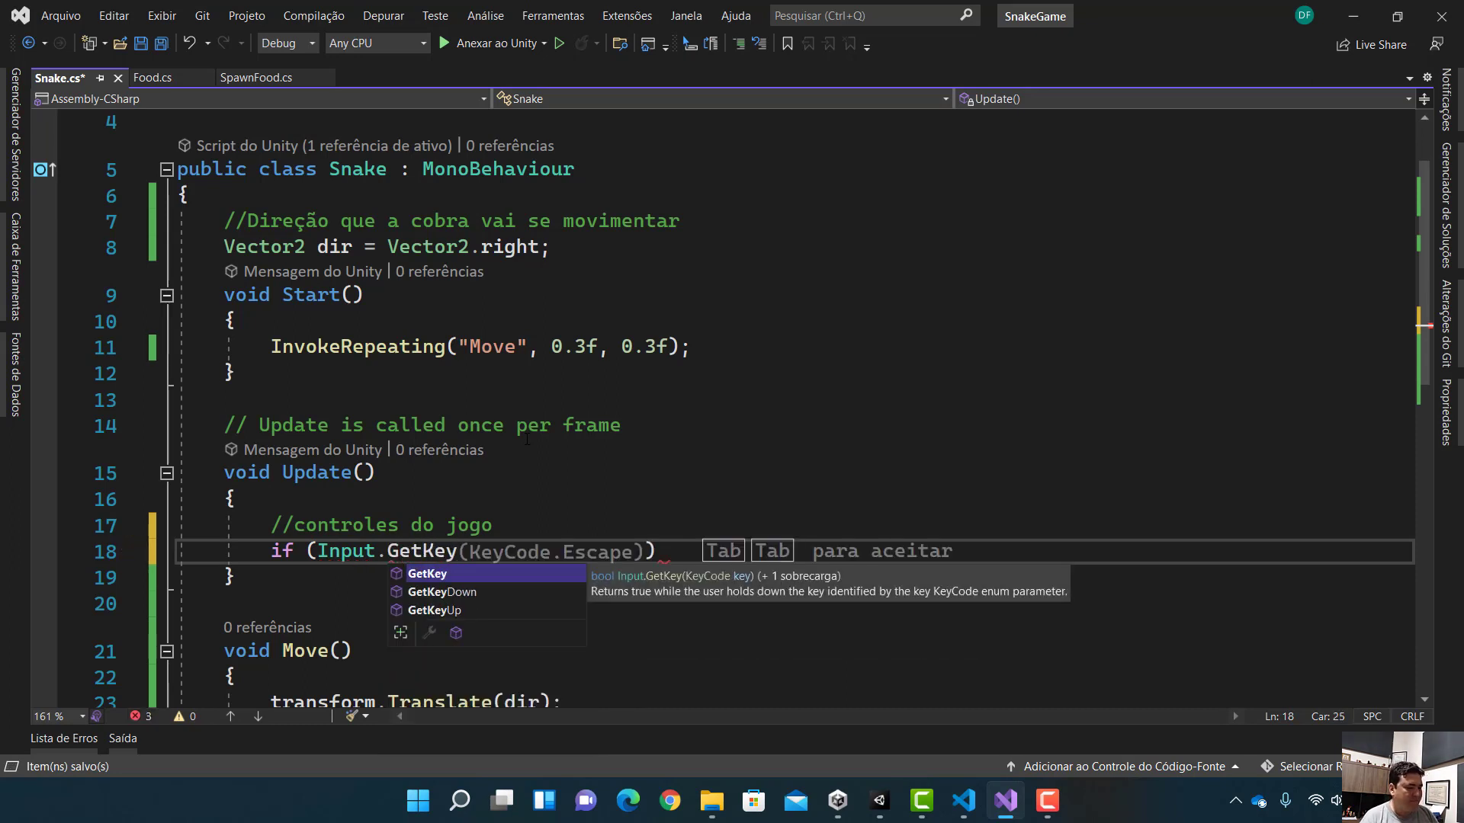
Complete if (Input.GetKey(KeyCode.RightArrow)) followed by dir = Vector2.right; in Update.
key("Tab")
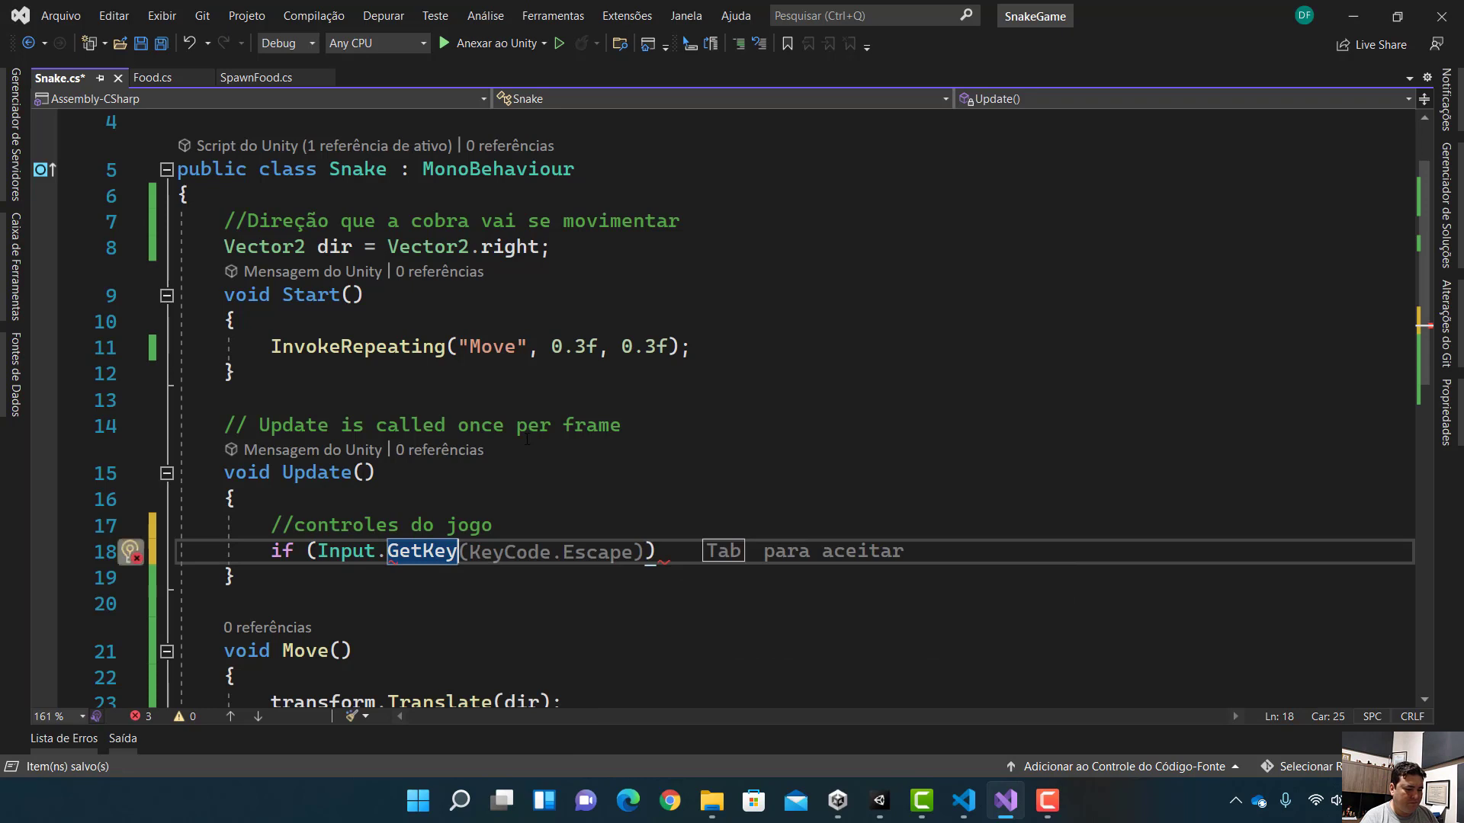
type("(")
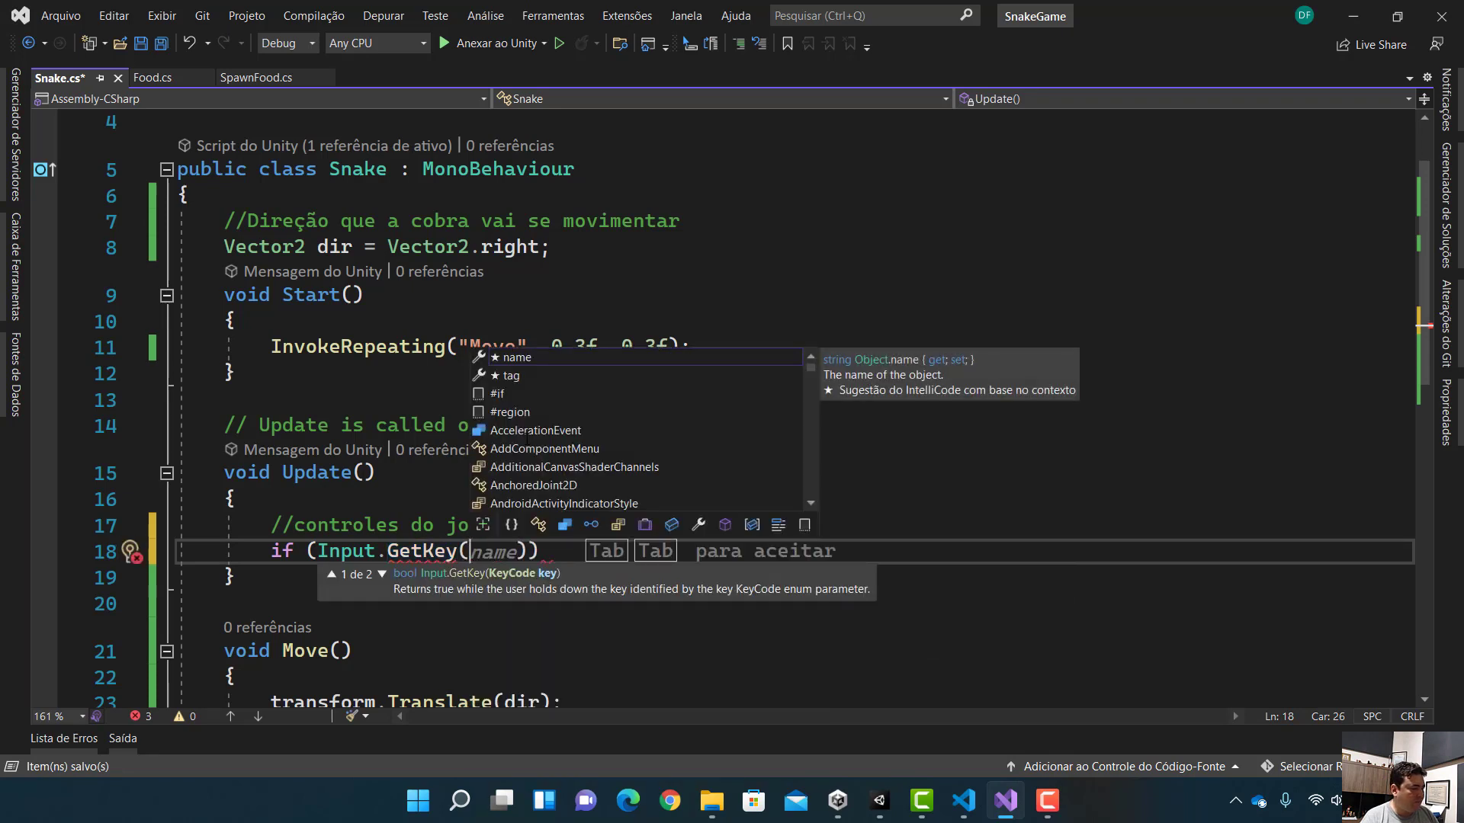
type("Key")
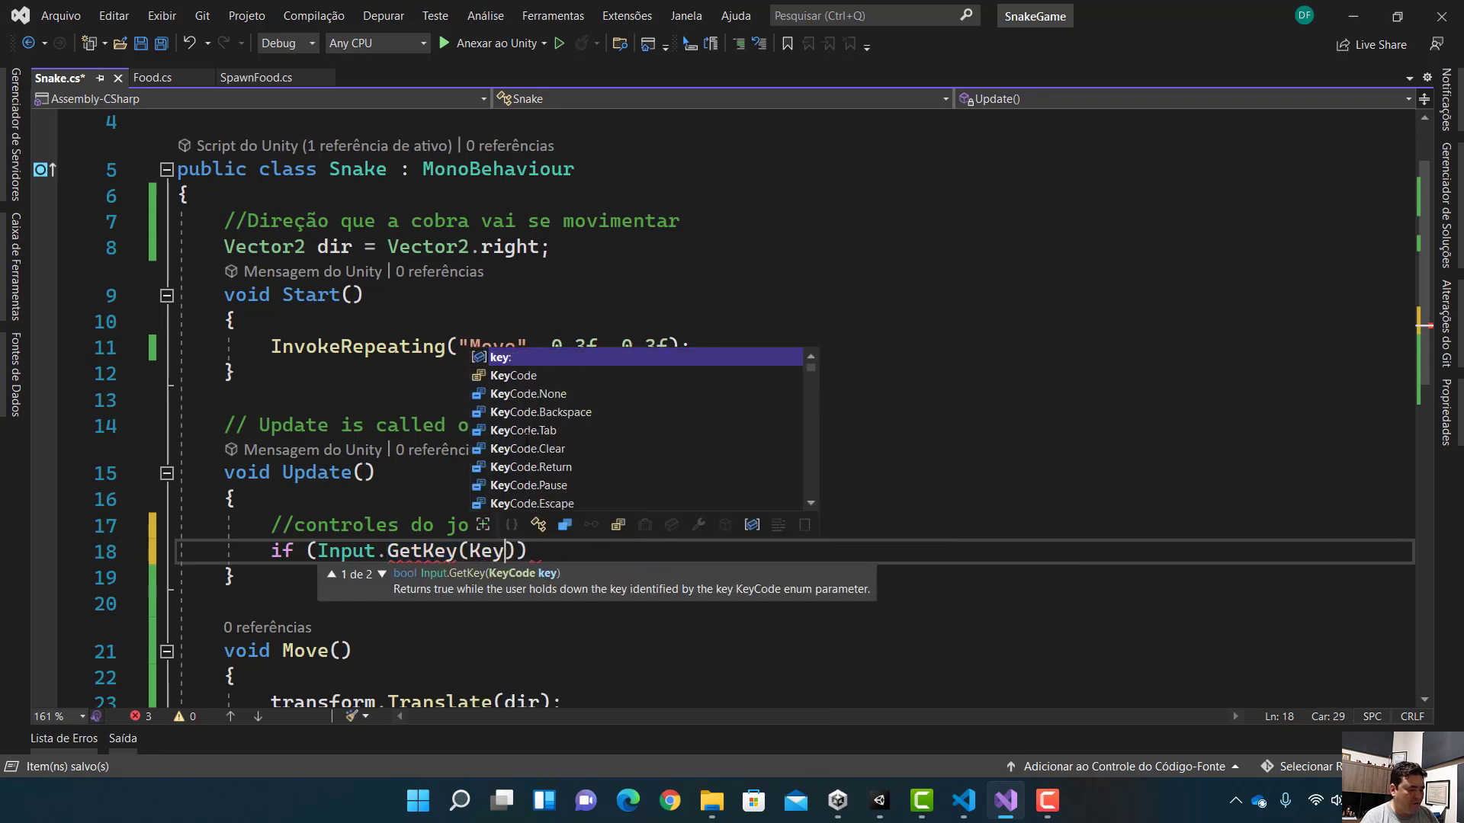
type("Code")
key("Escape")
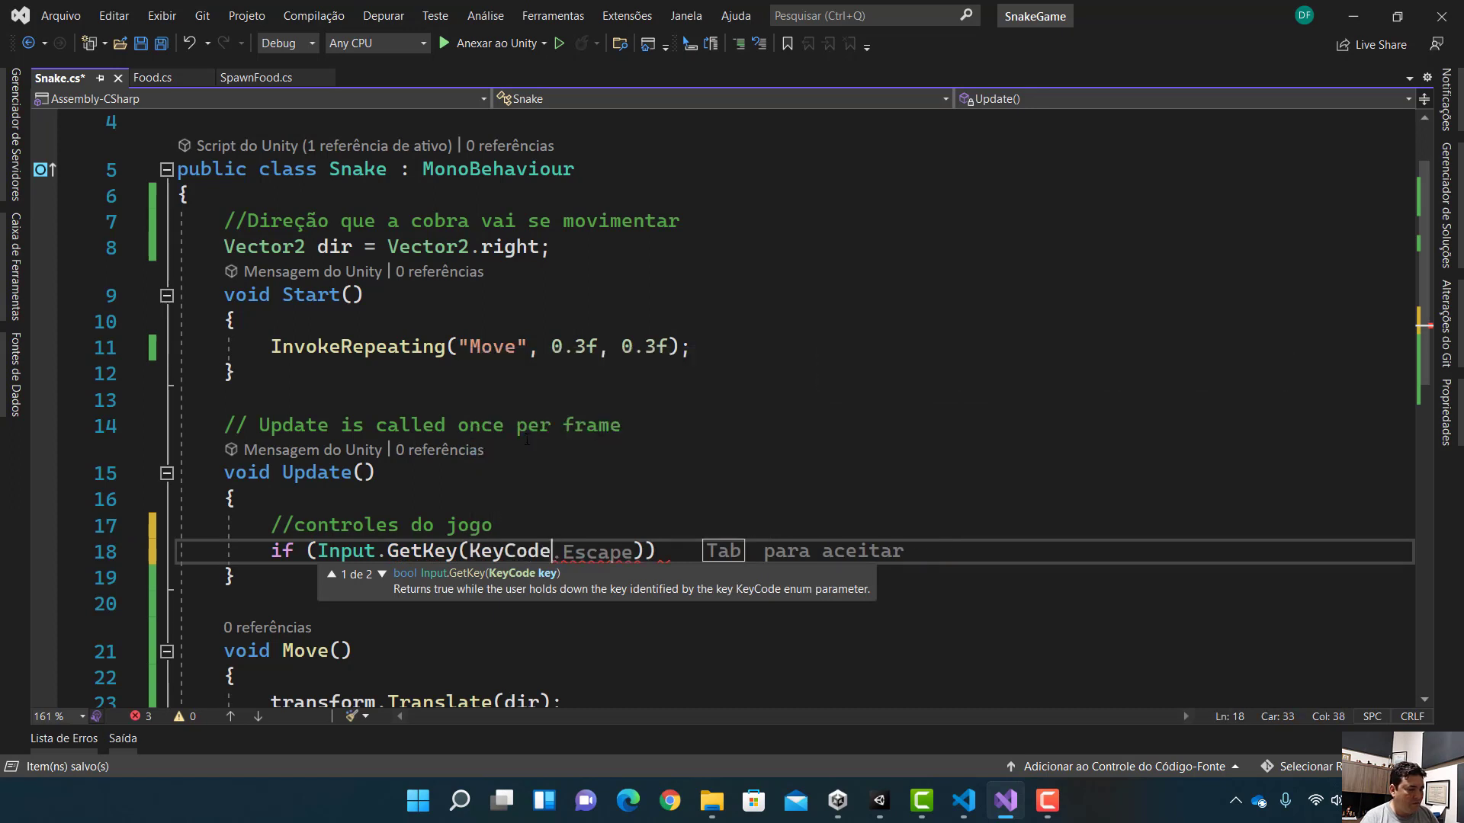
type(".Ri")
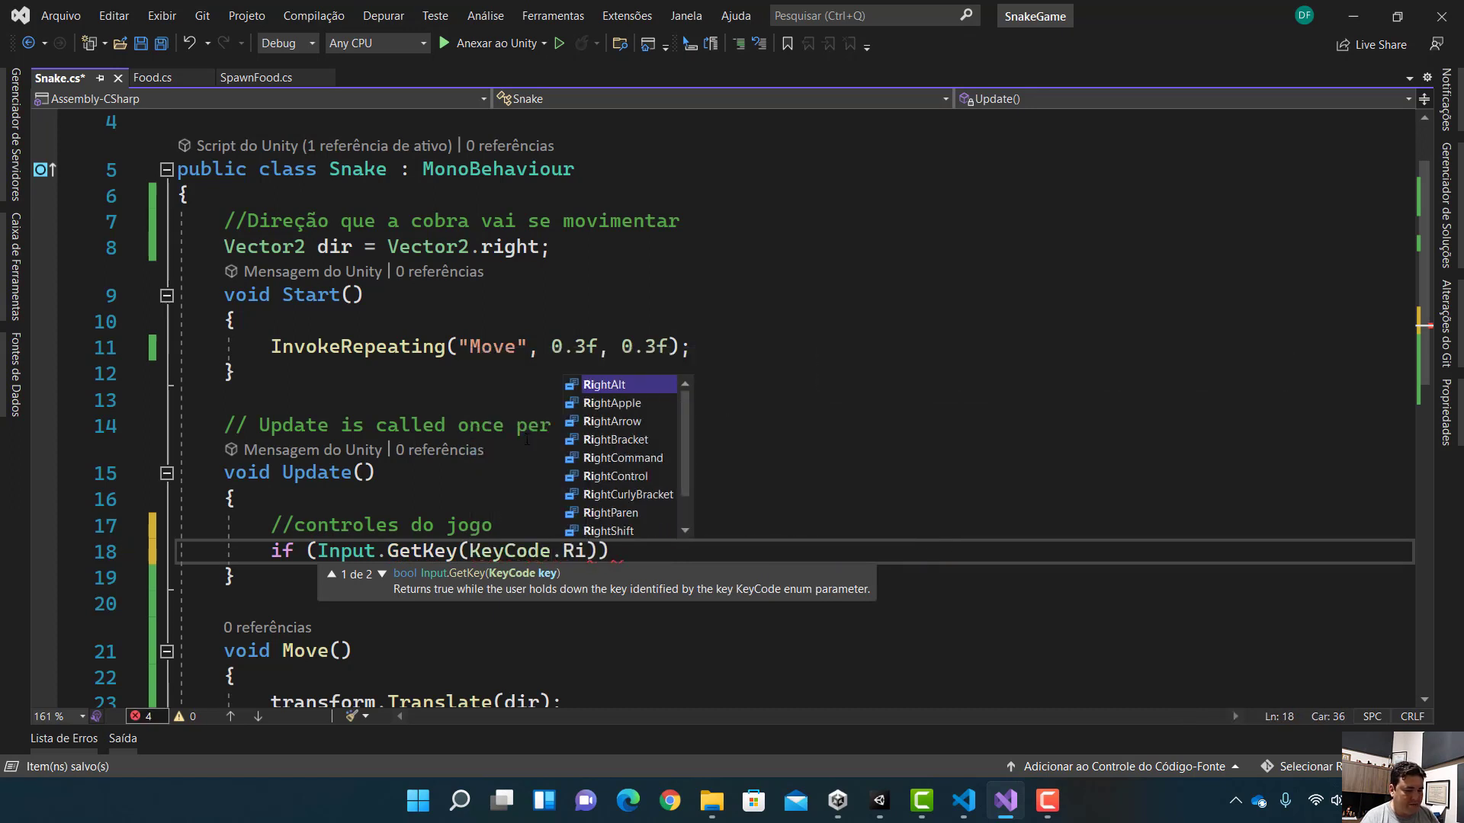
key("Down")
key("Down")
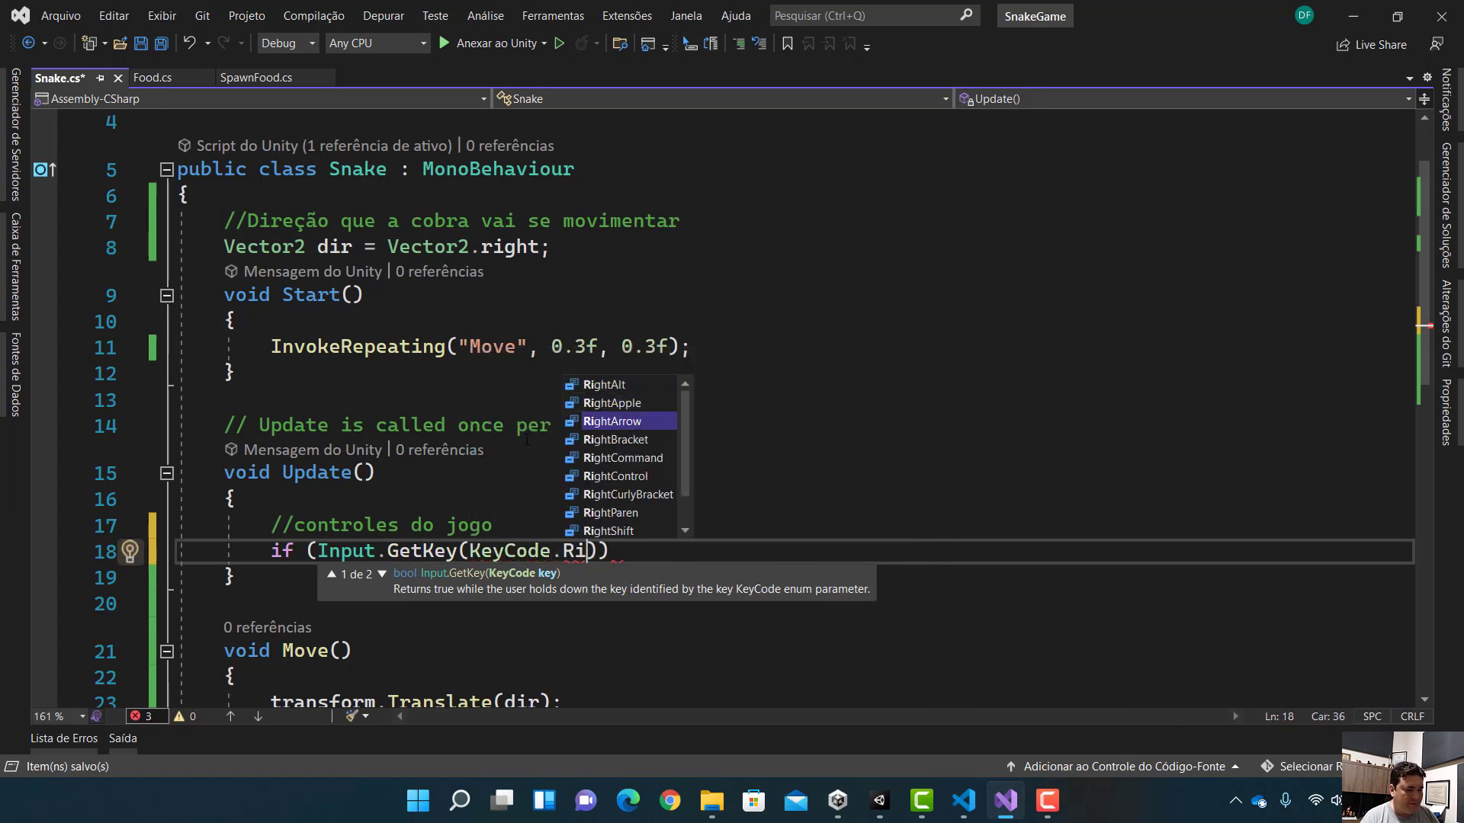
key("Tab")
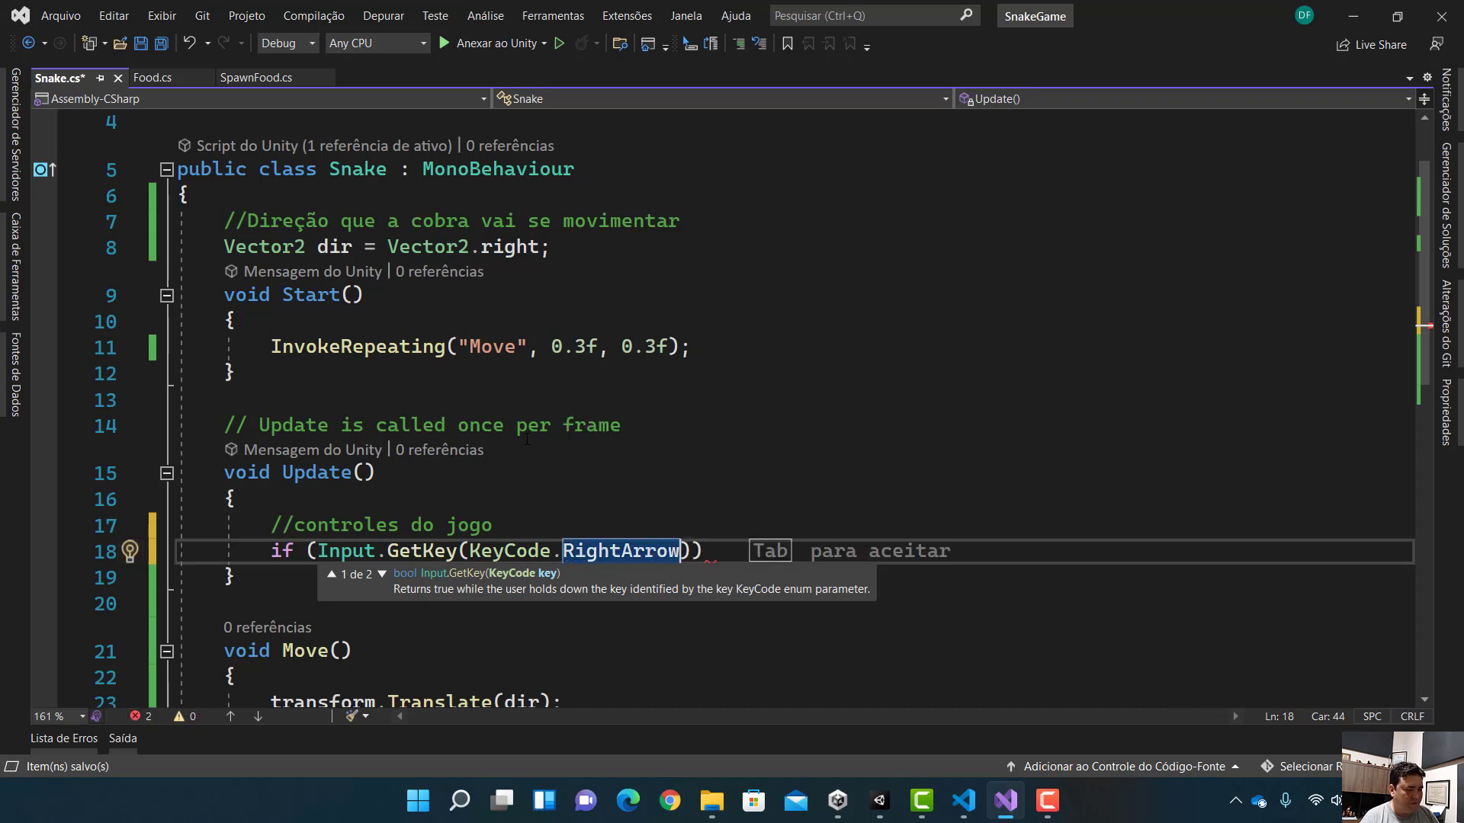
type(")")
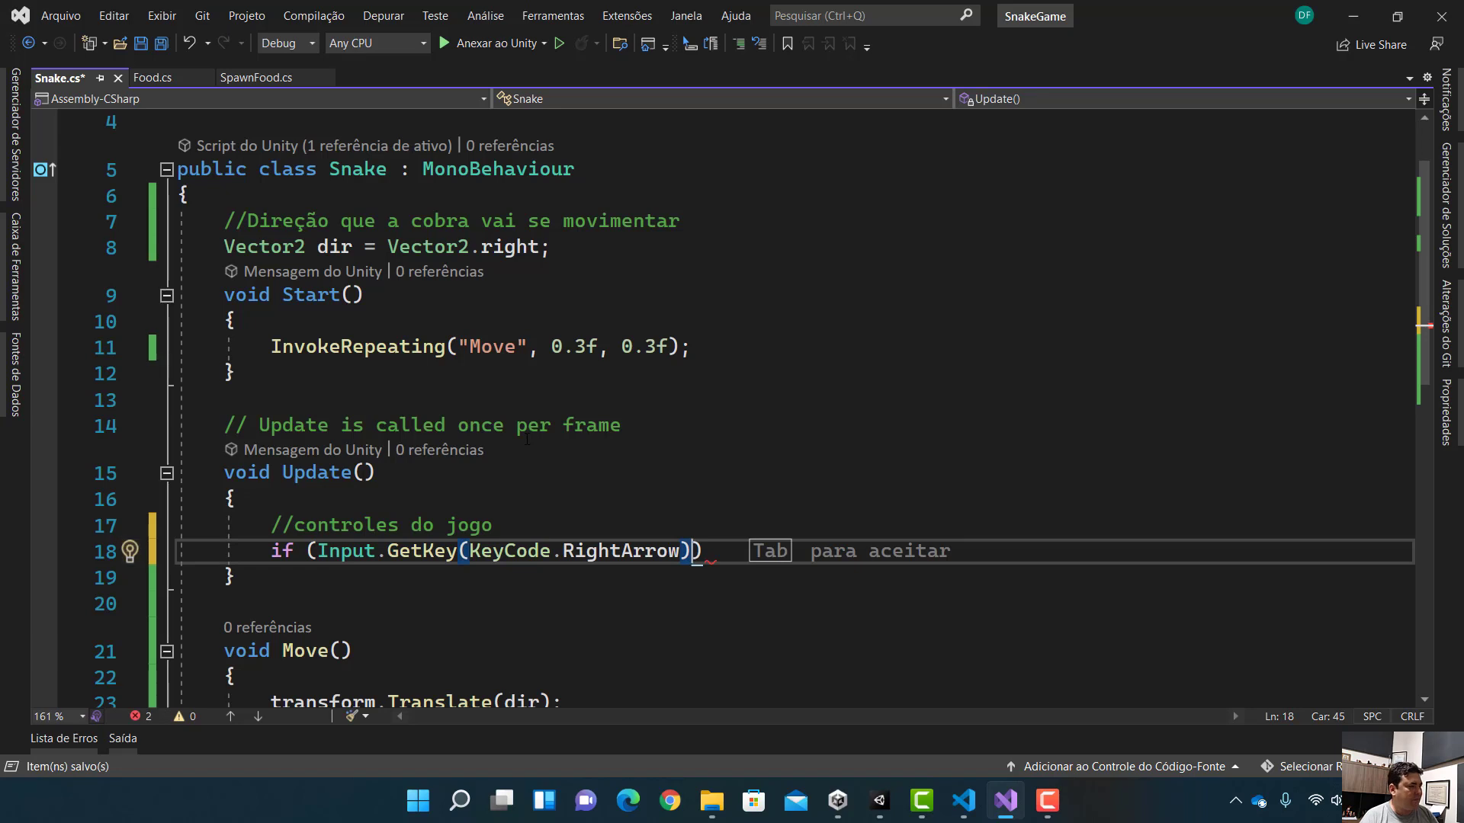
type(")")
key("Return")
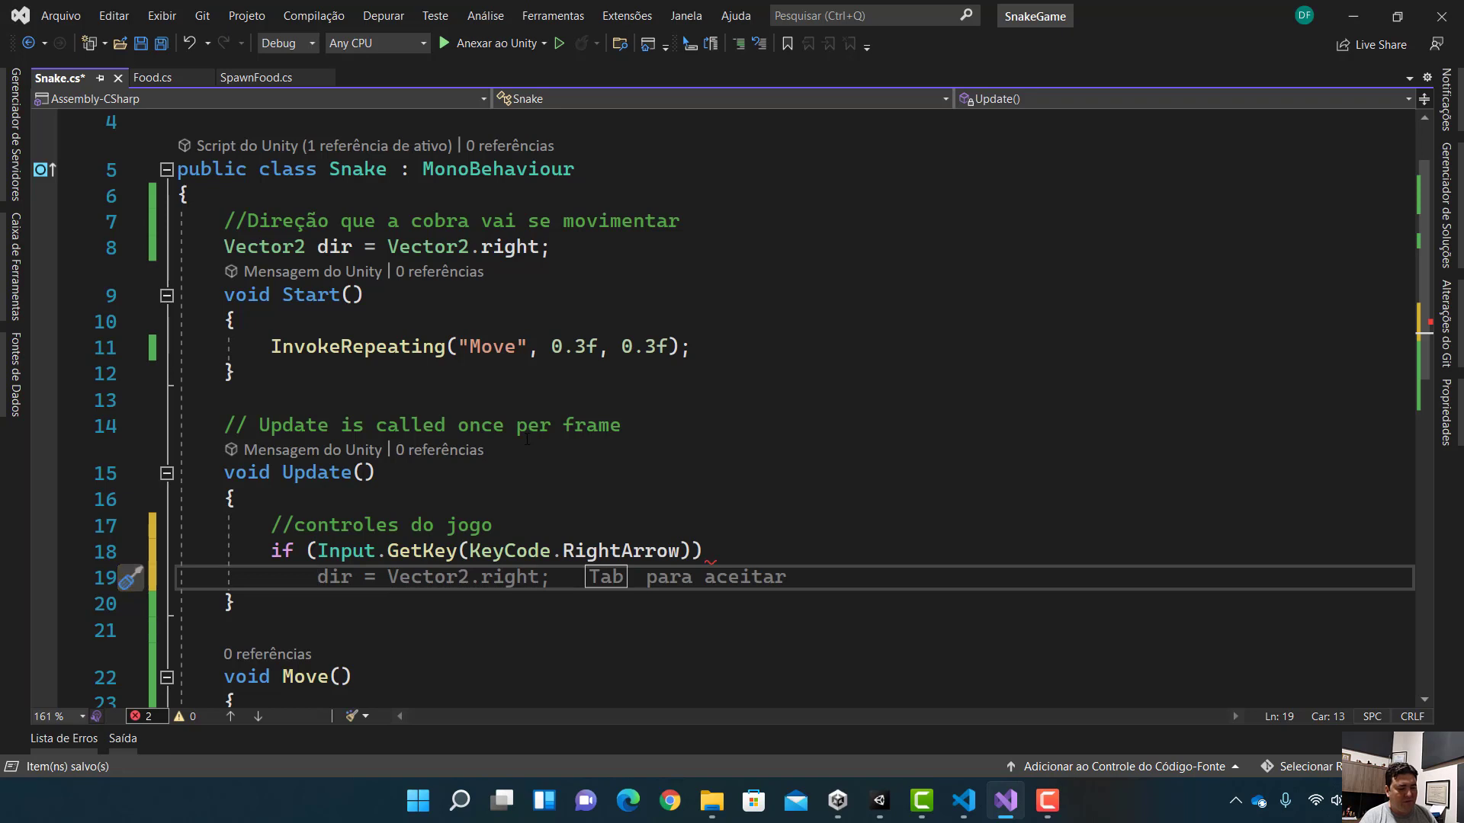
key("Tab")
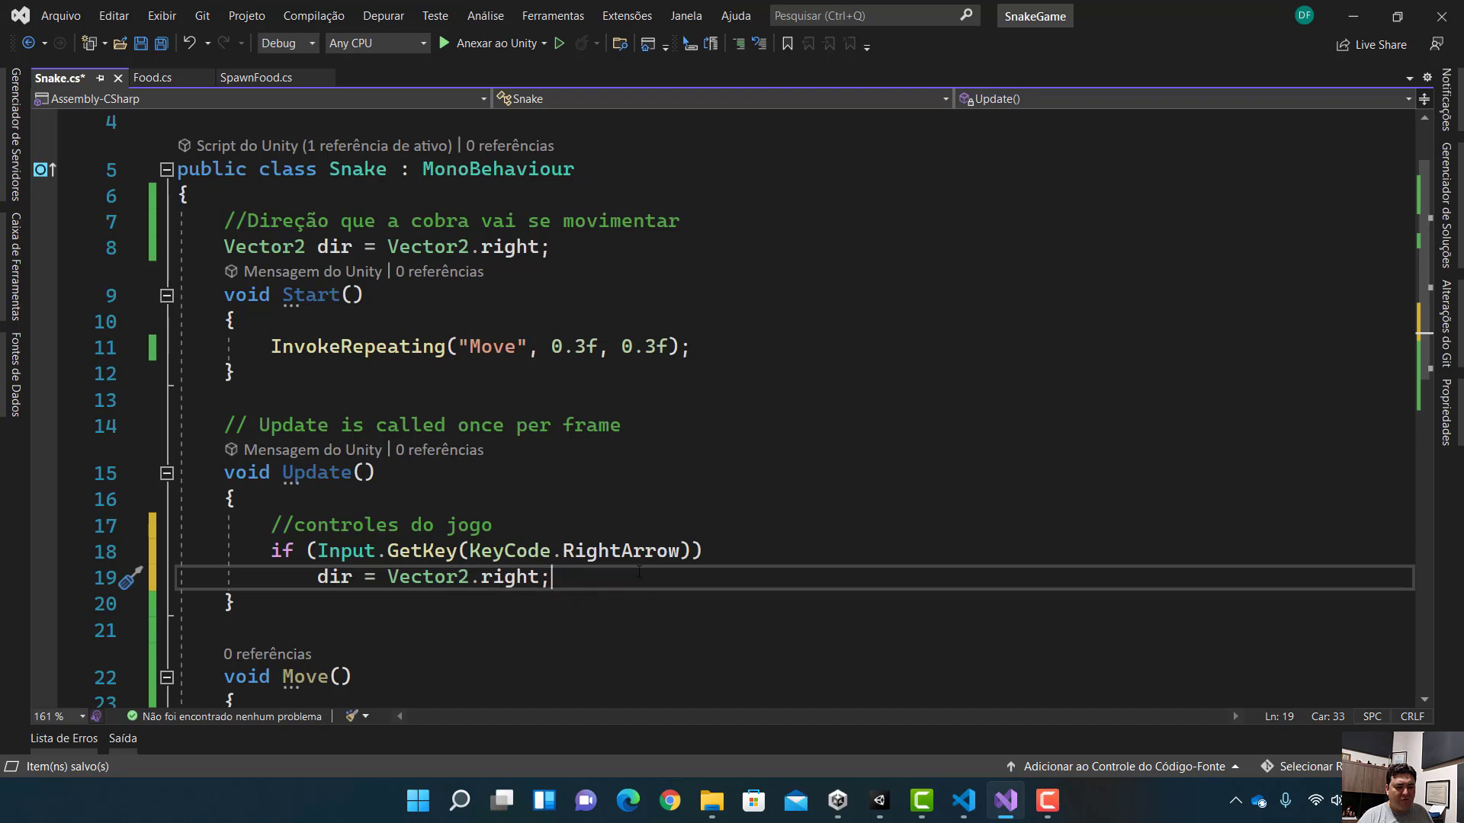
Add an else if (Input.GetKey(KeyCode.LeftArrow)) condition after the right-arrow branch.
key("Return")
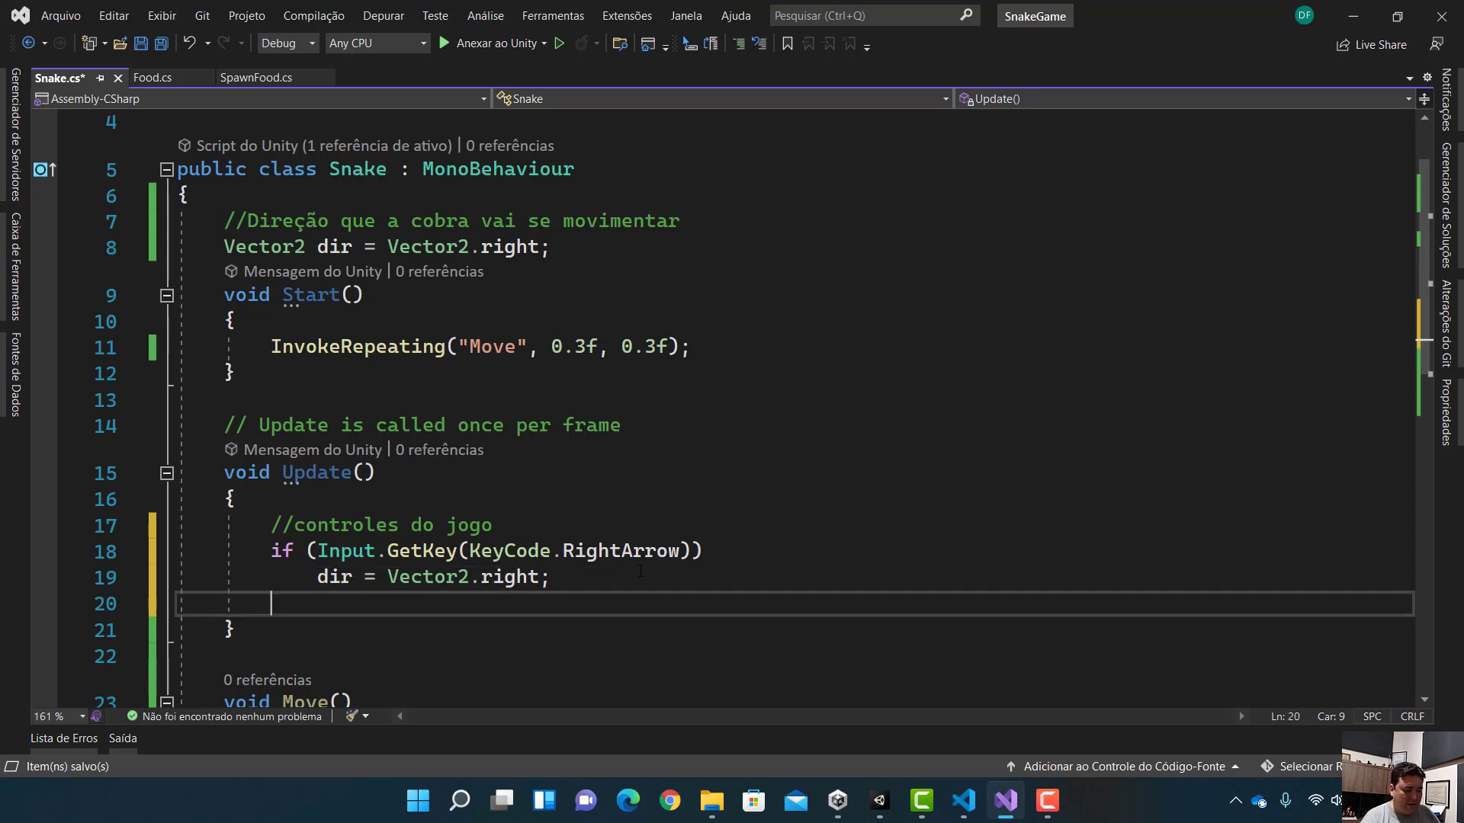
type("else")
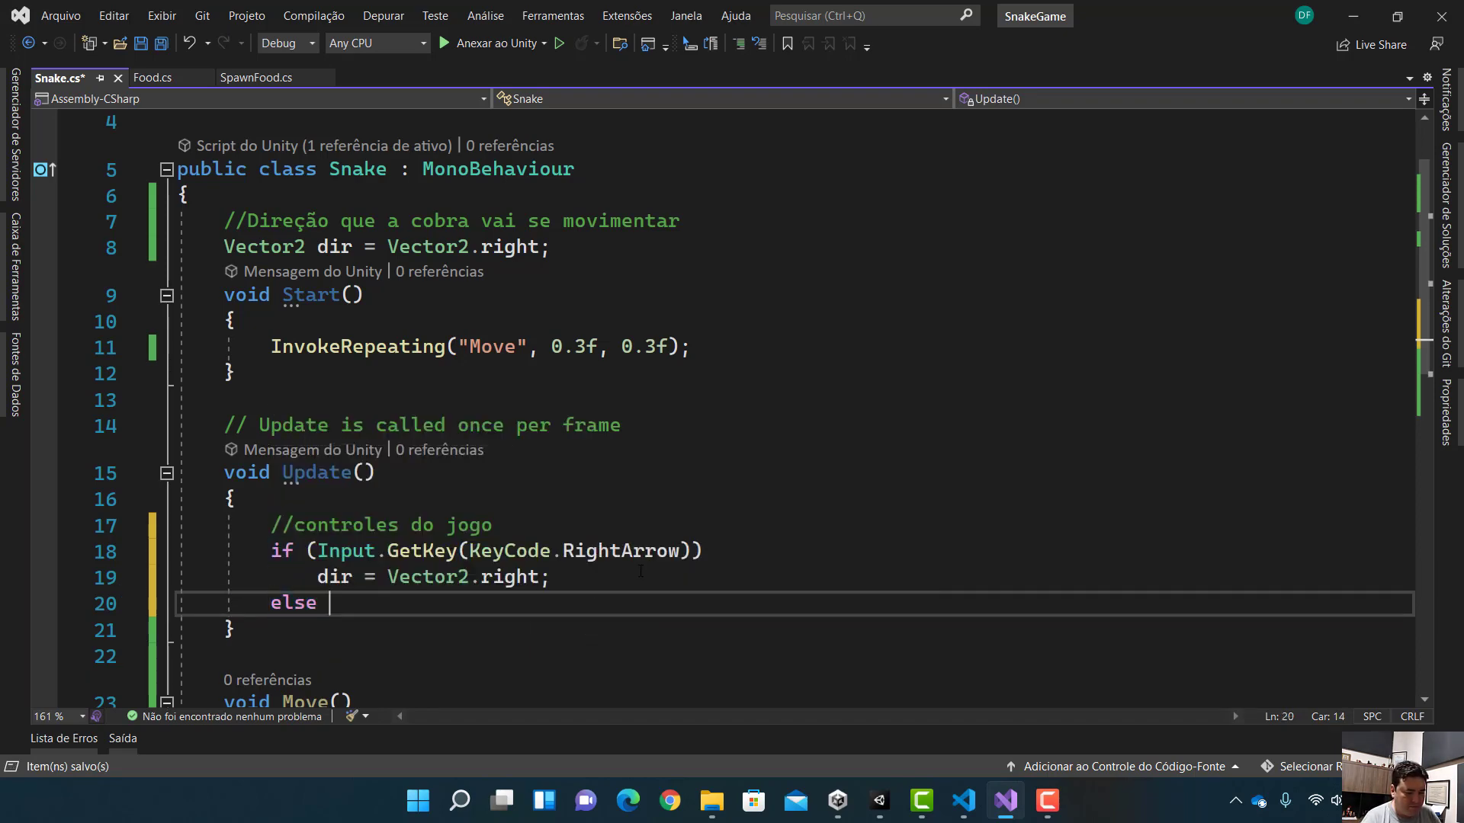
type(" if")
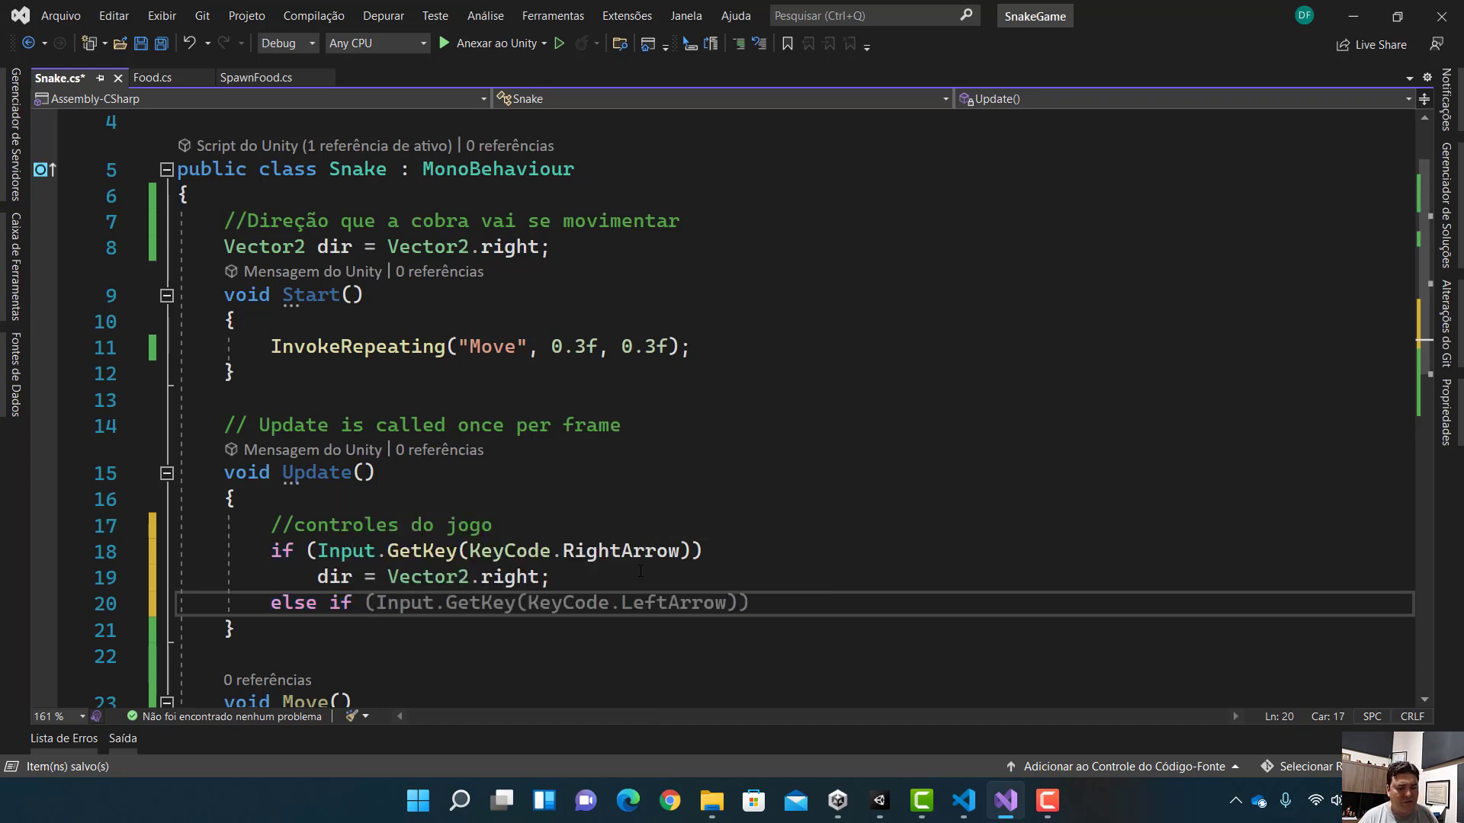
key("Tab")
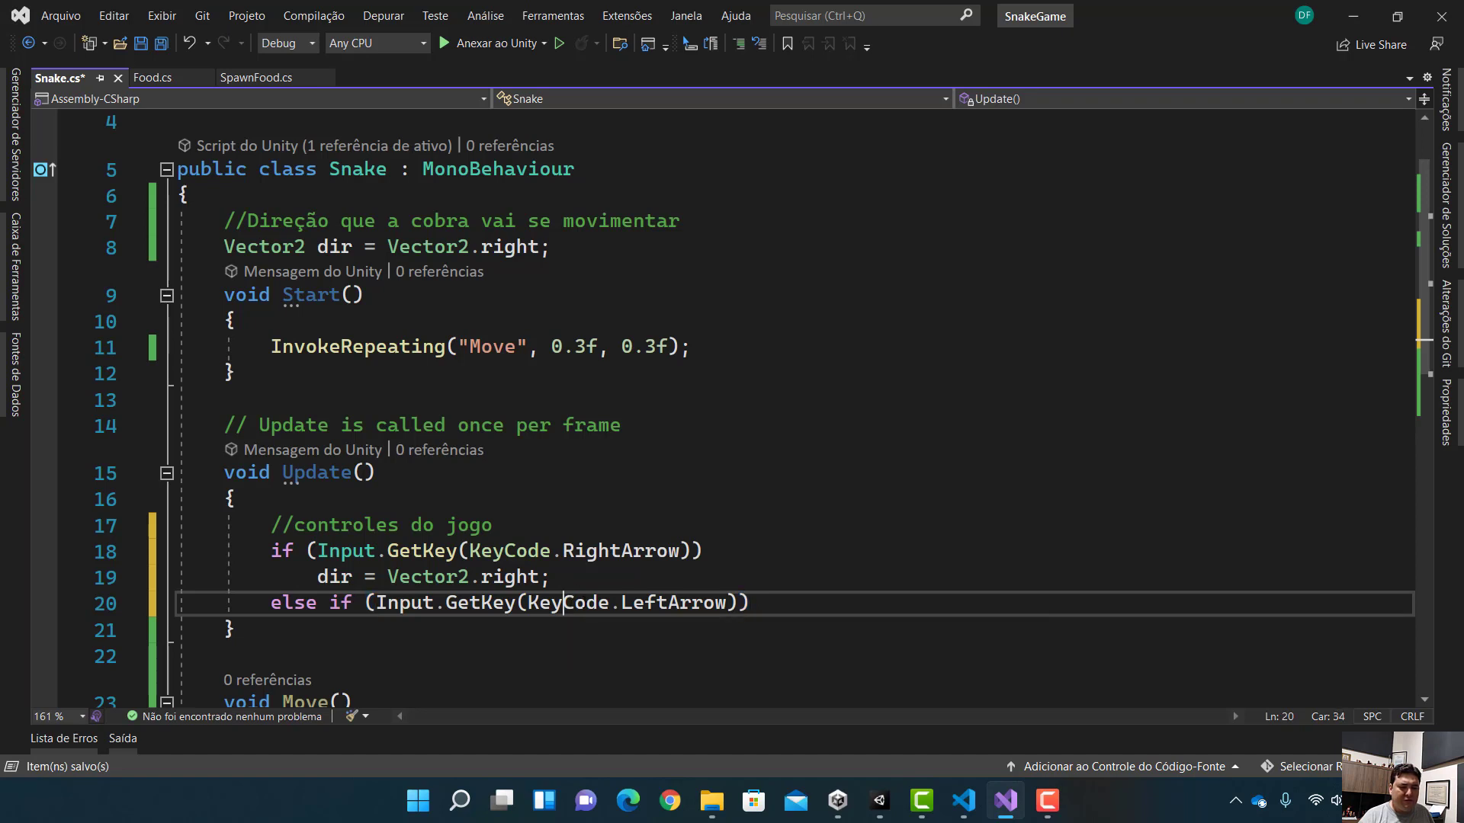
left_click(646, 602)
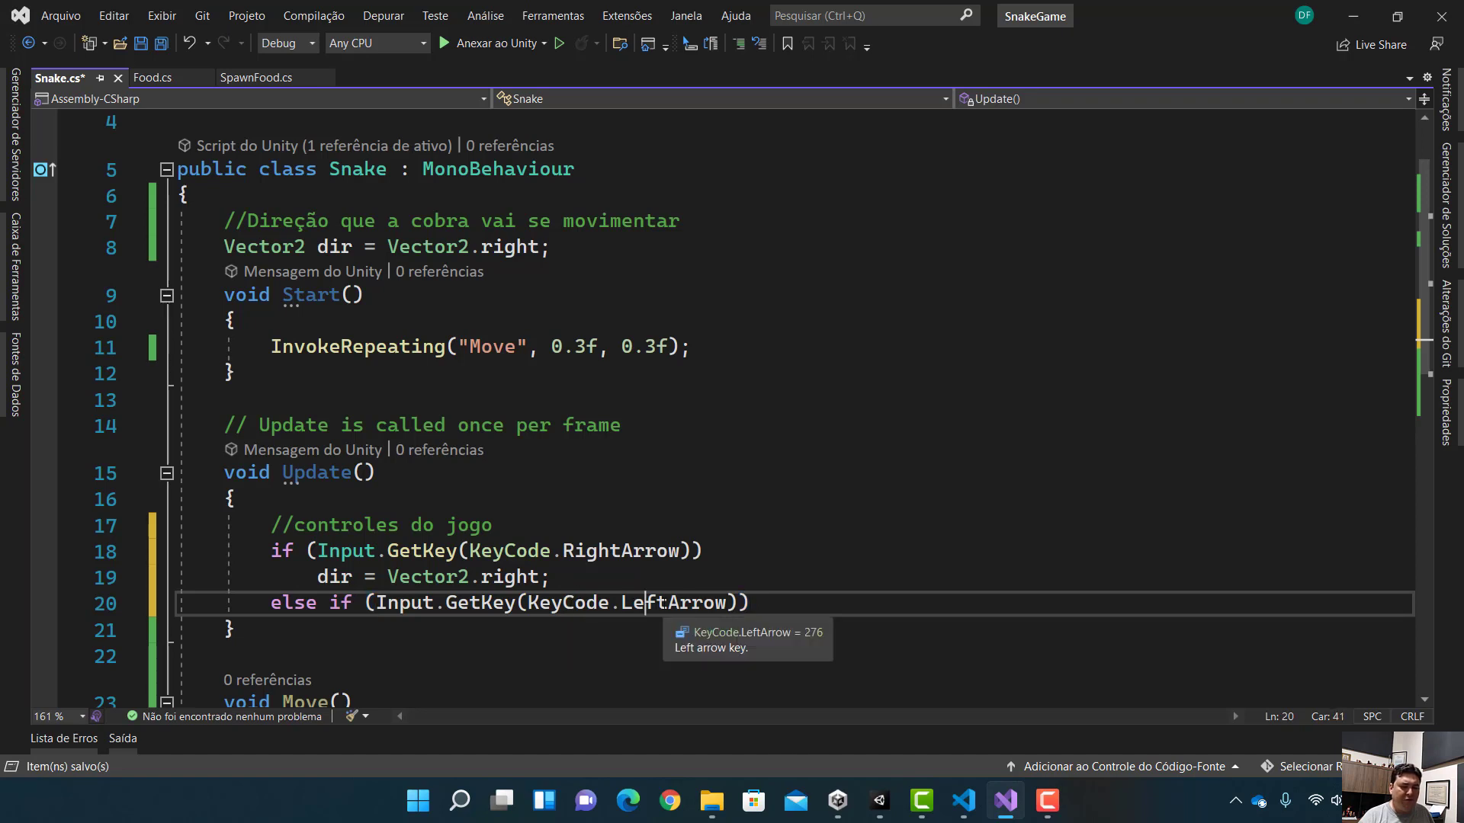
left_click(763, 596)
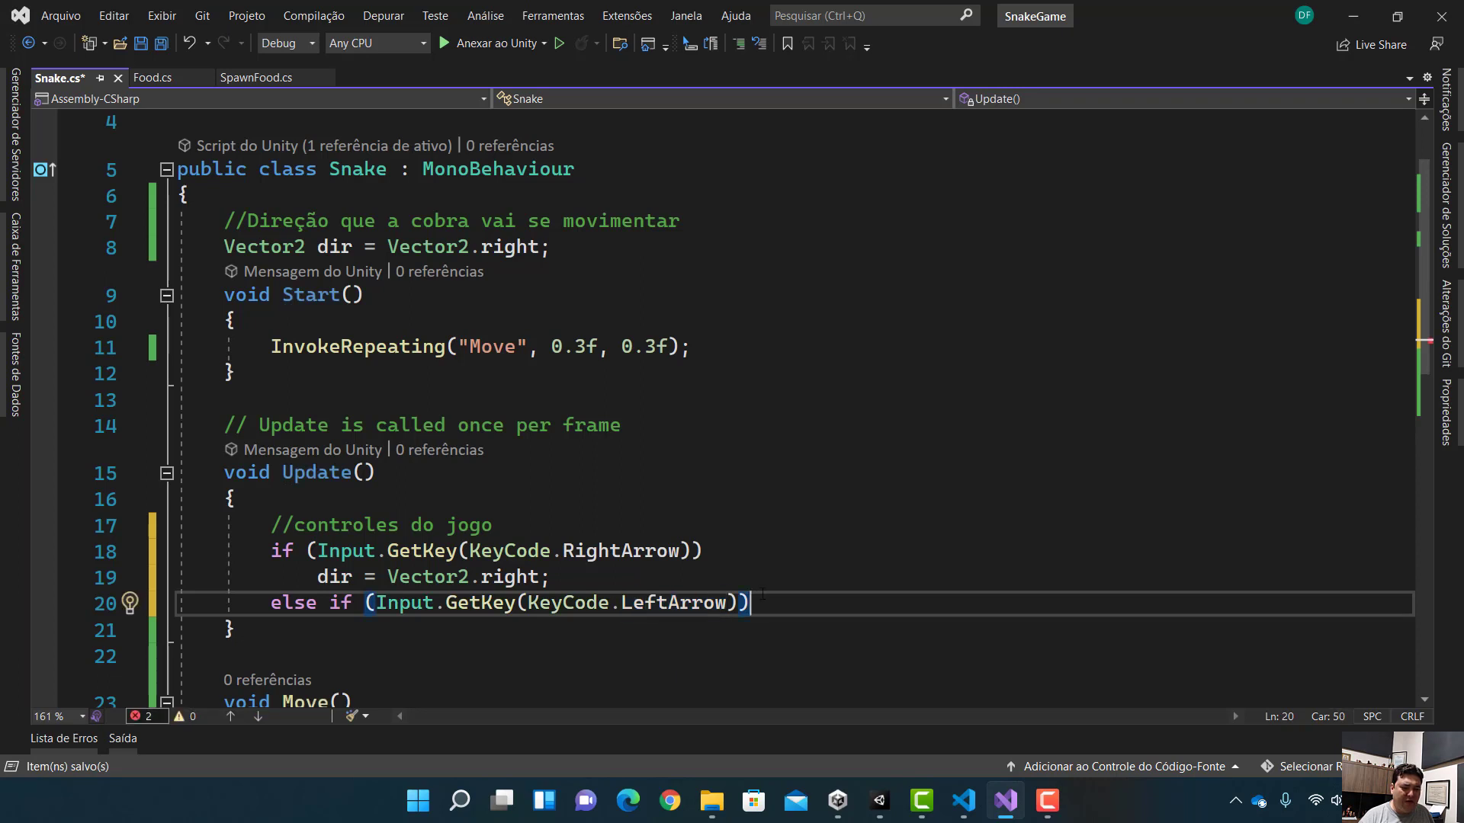
Begin the left branch's assignment dir = Vector2., trimming the suggested left.
key("Return")
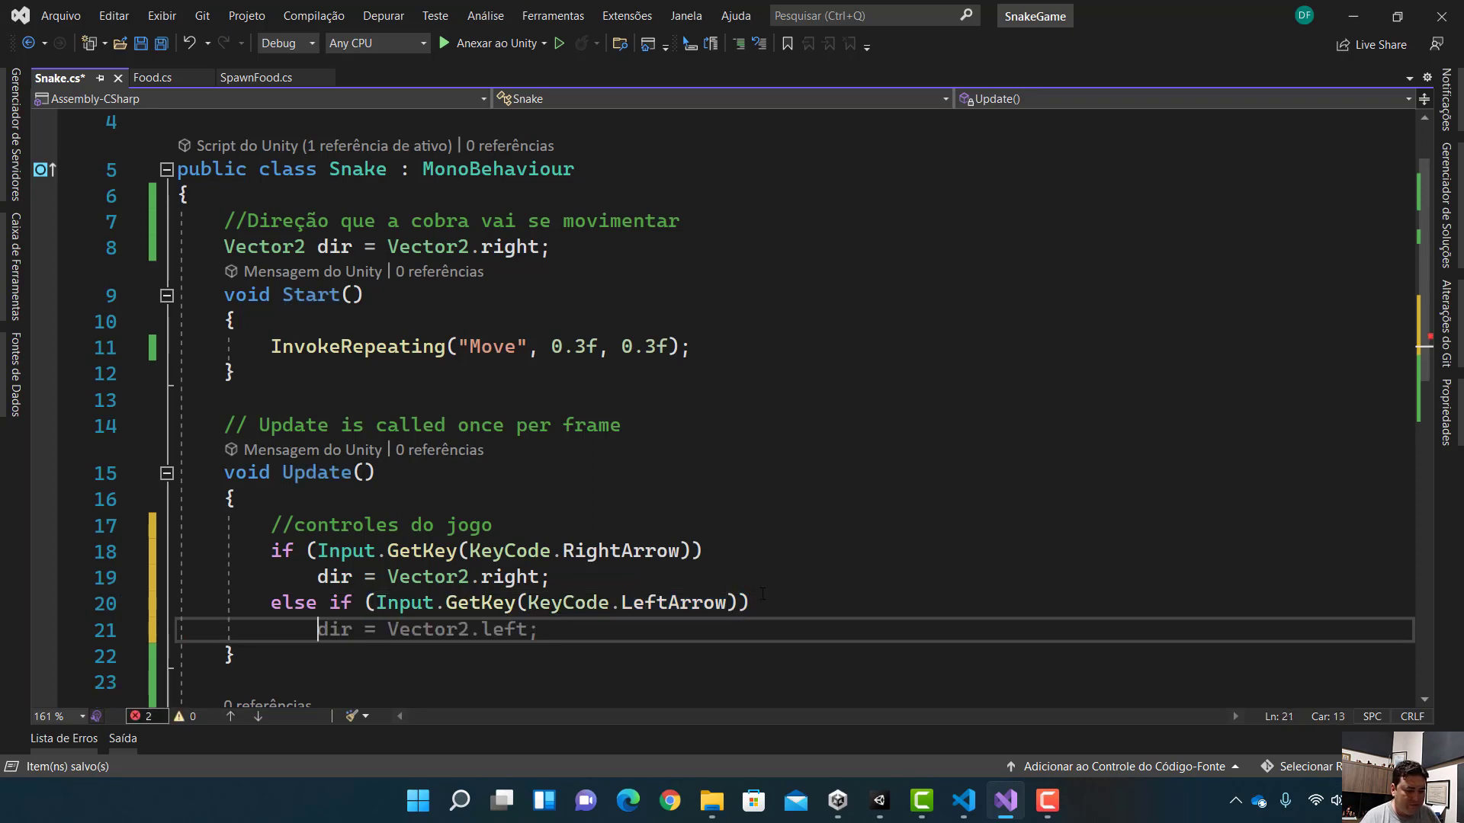
key("BackSpace")
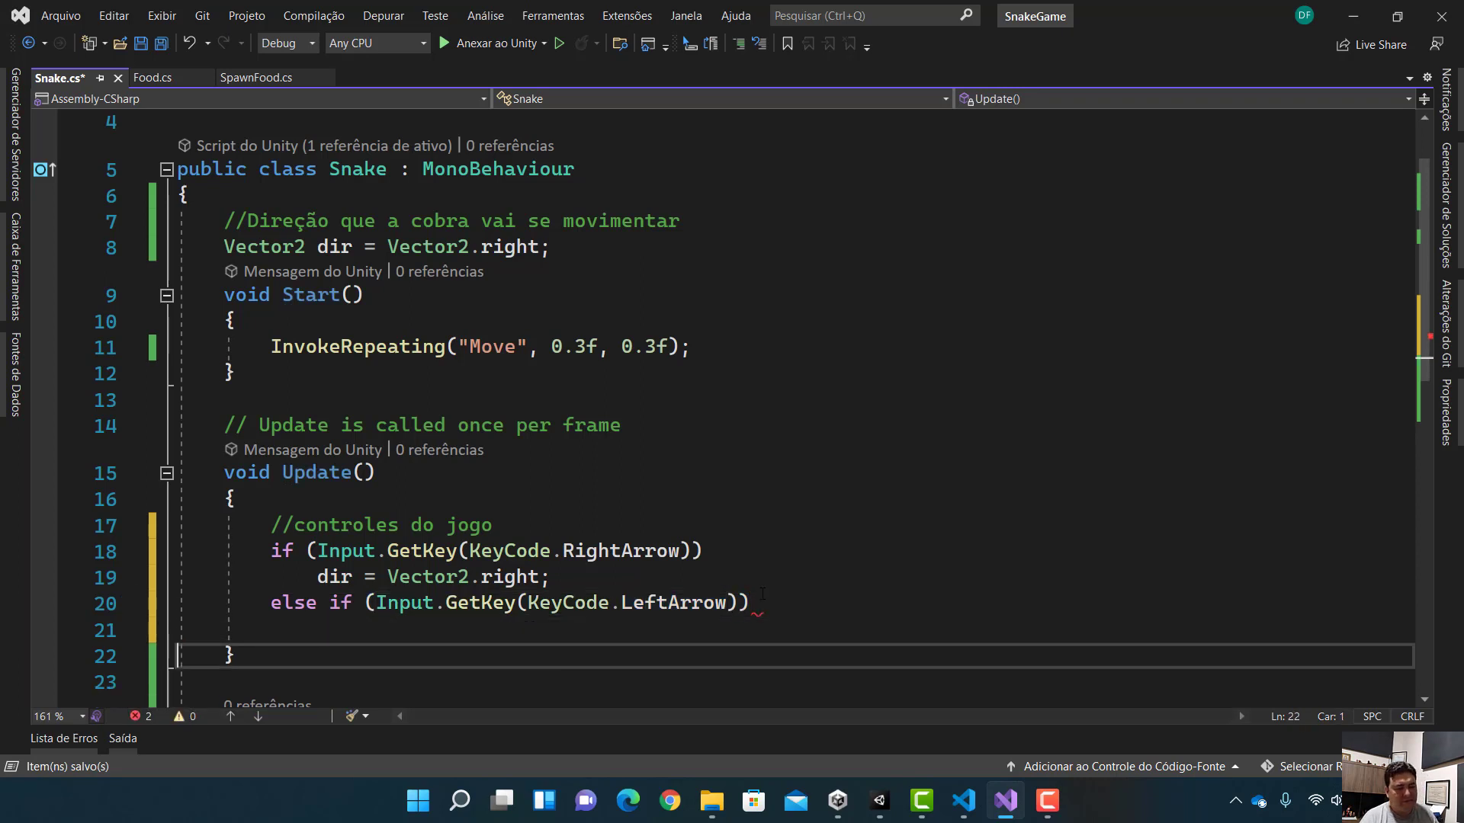
key("BackSpace")
key("BackSpace")
left_click(763, 594)
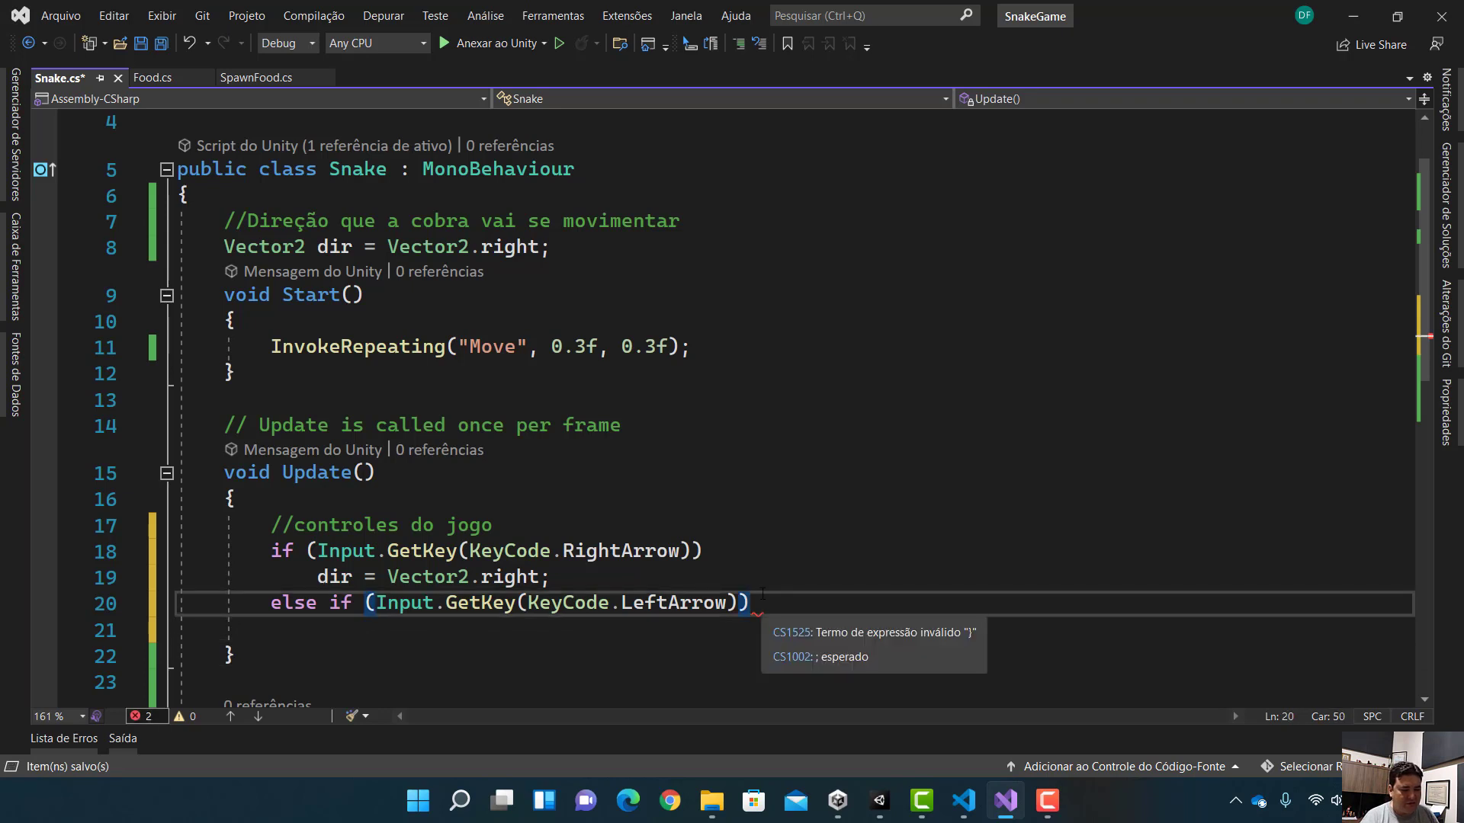
key("Return")
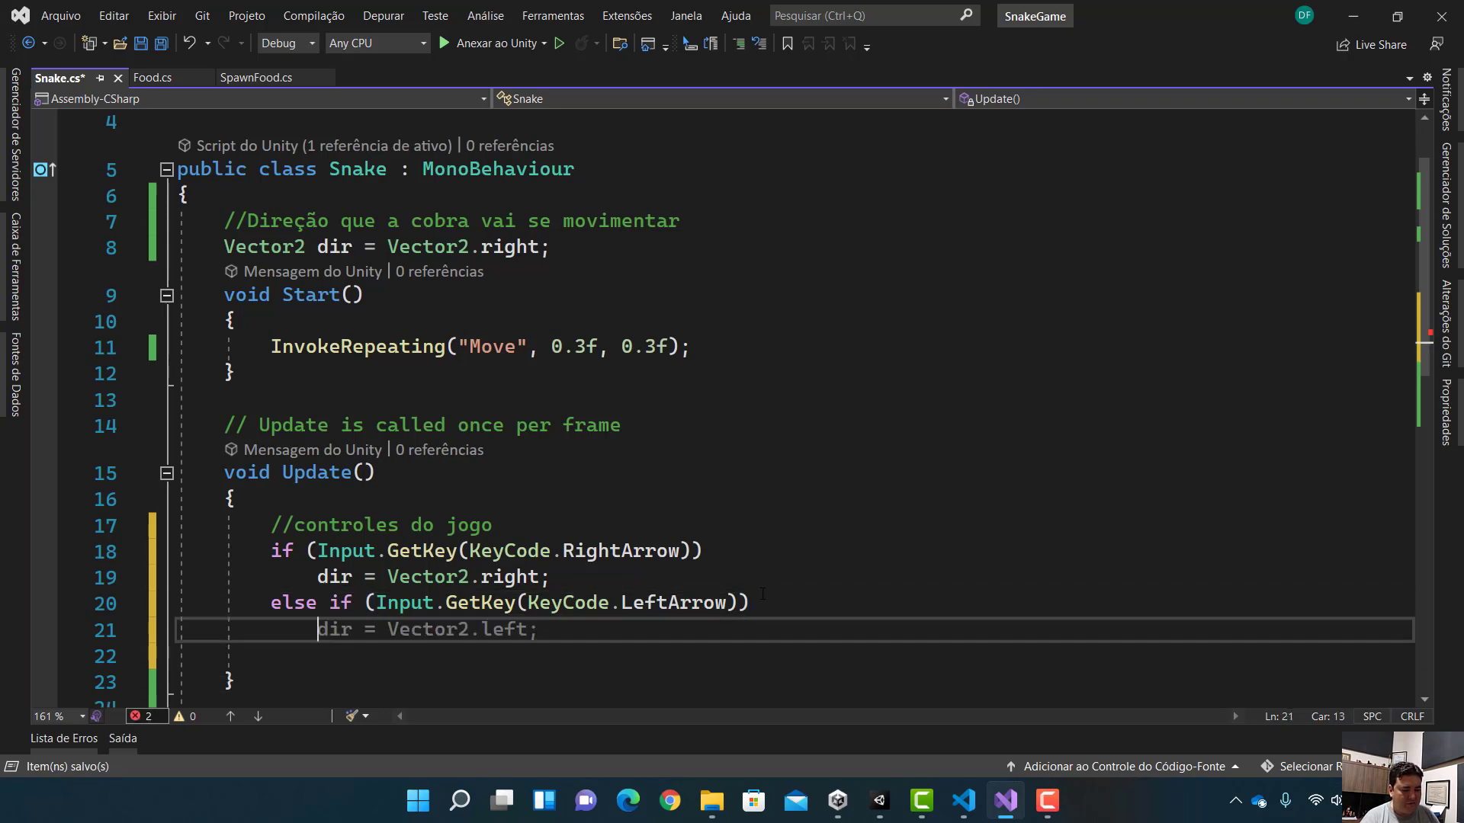
type("dir")
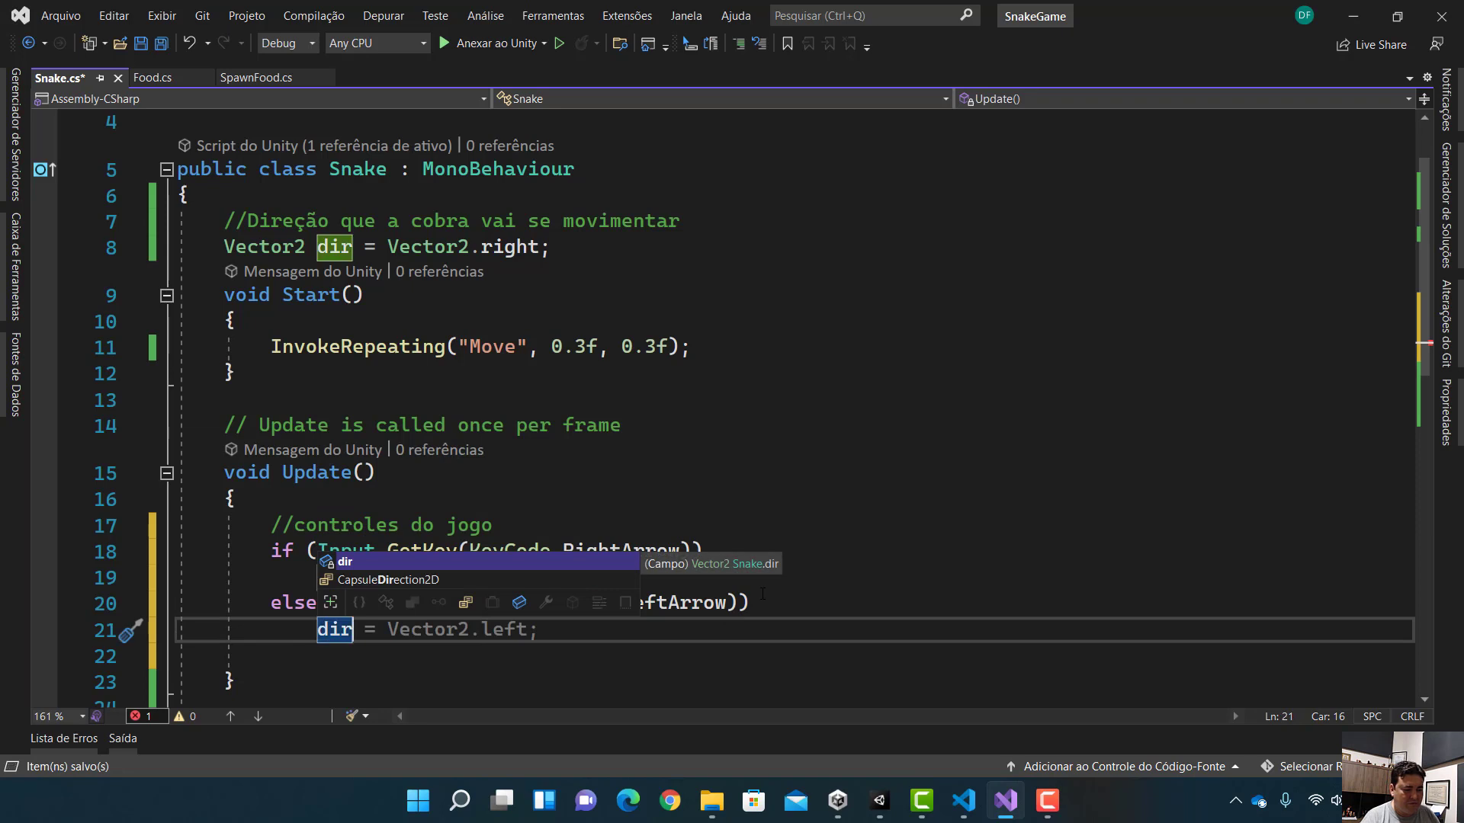
type(" =")
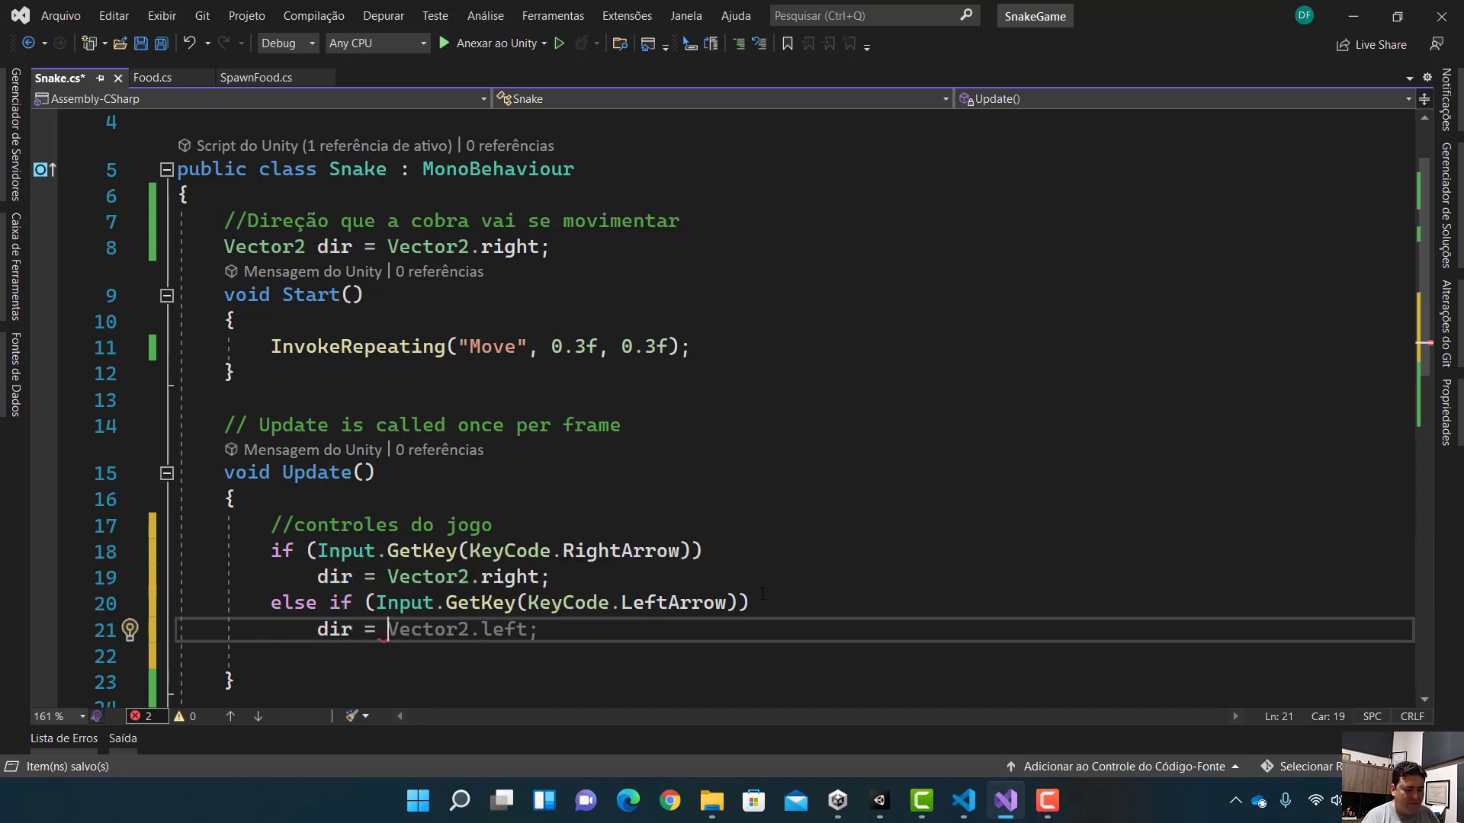
key("Tab")
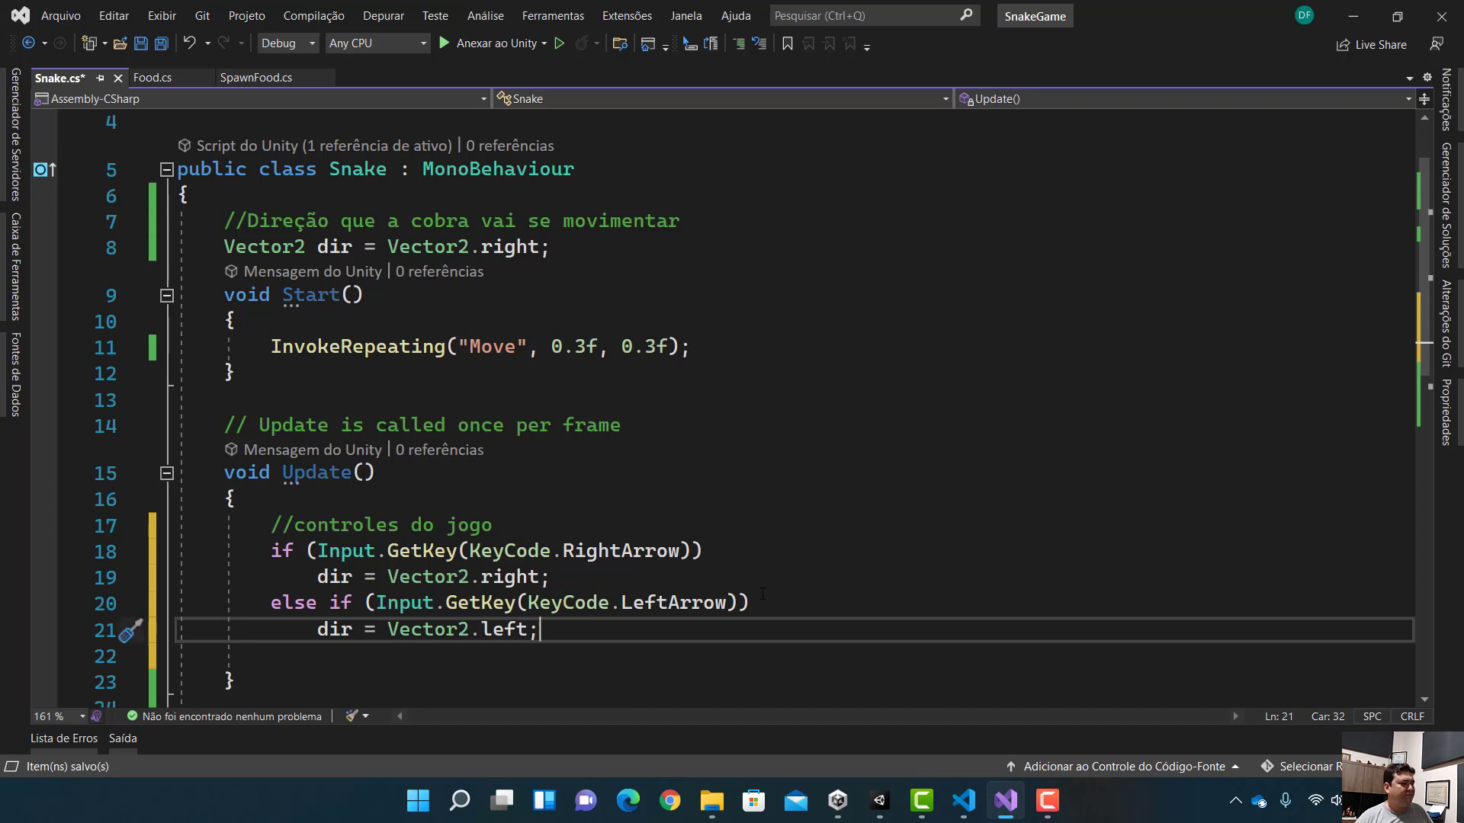
key("Left")
key("Left")
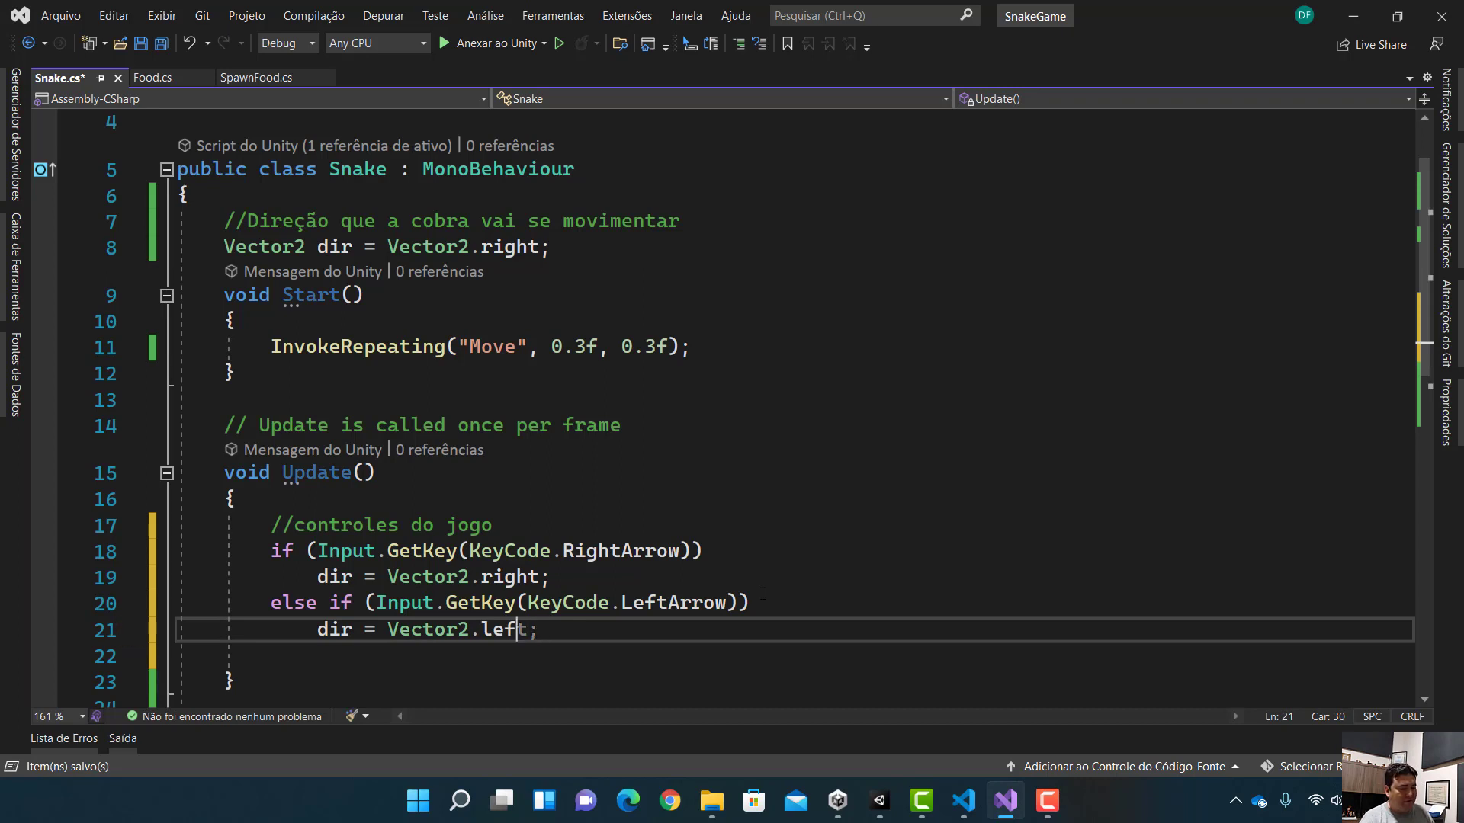
key("BackSpace")
key("BackSpace")
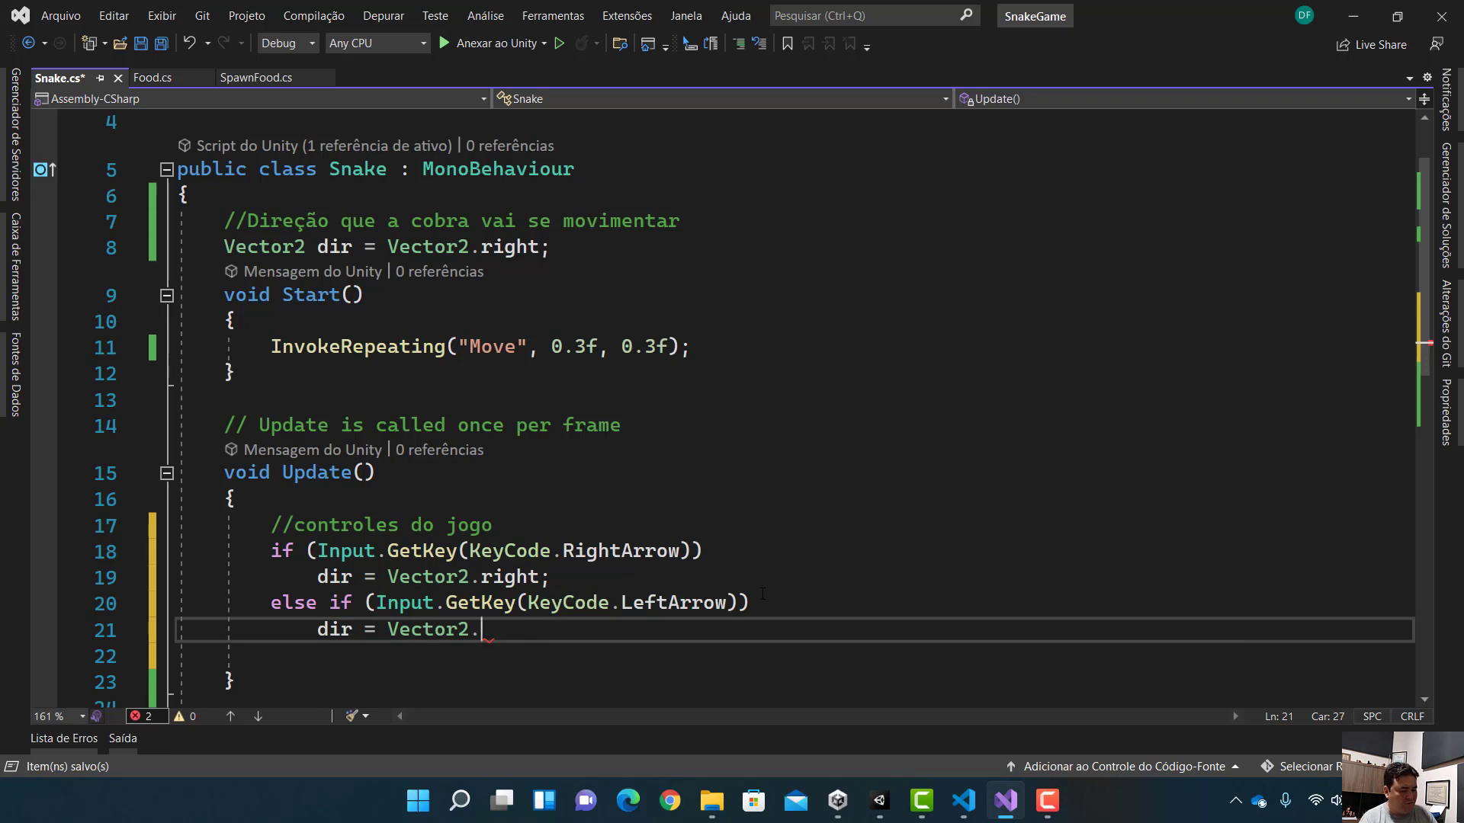
Finish the left branch as dir = -Vector2.right; and save Snake.cs.
type("right")
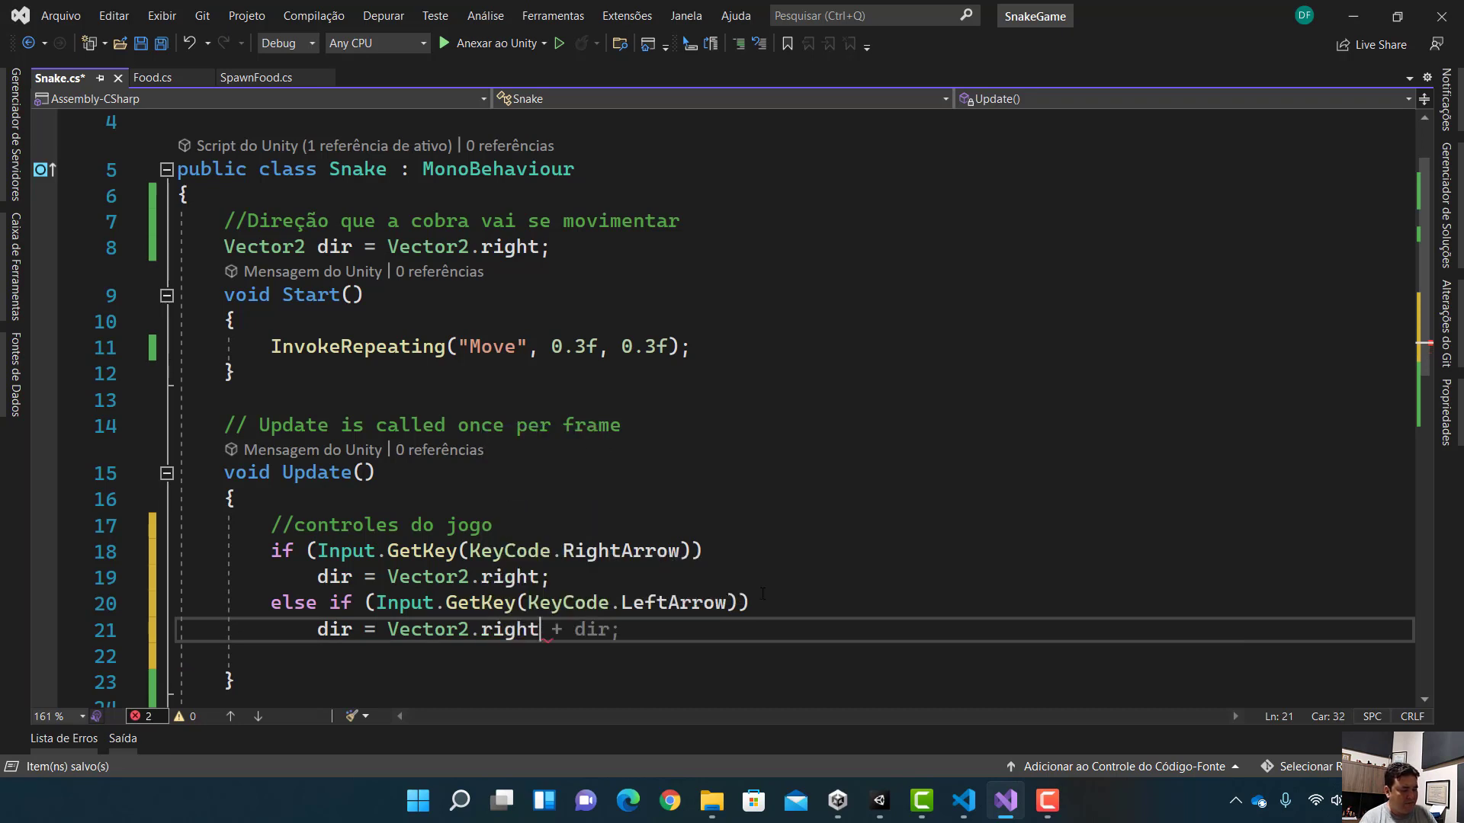
key("Escape")
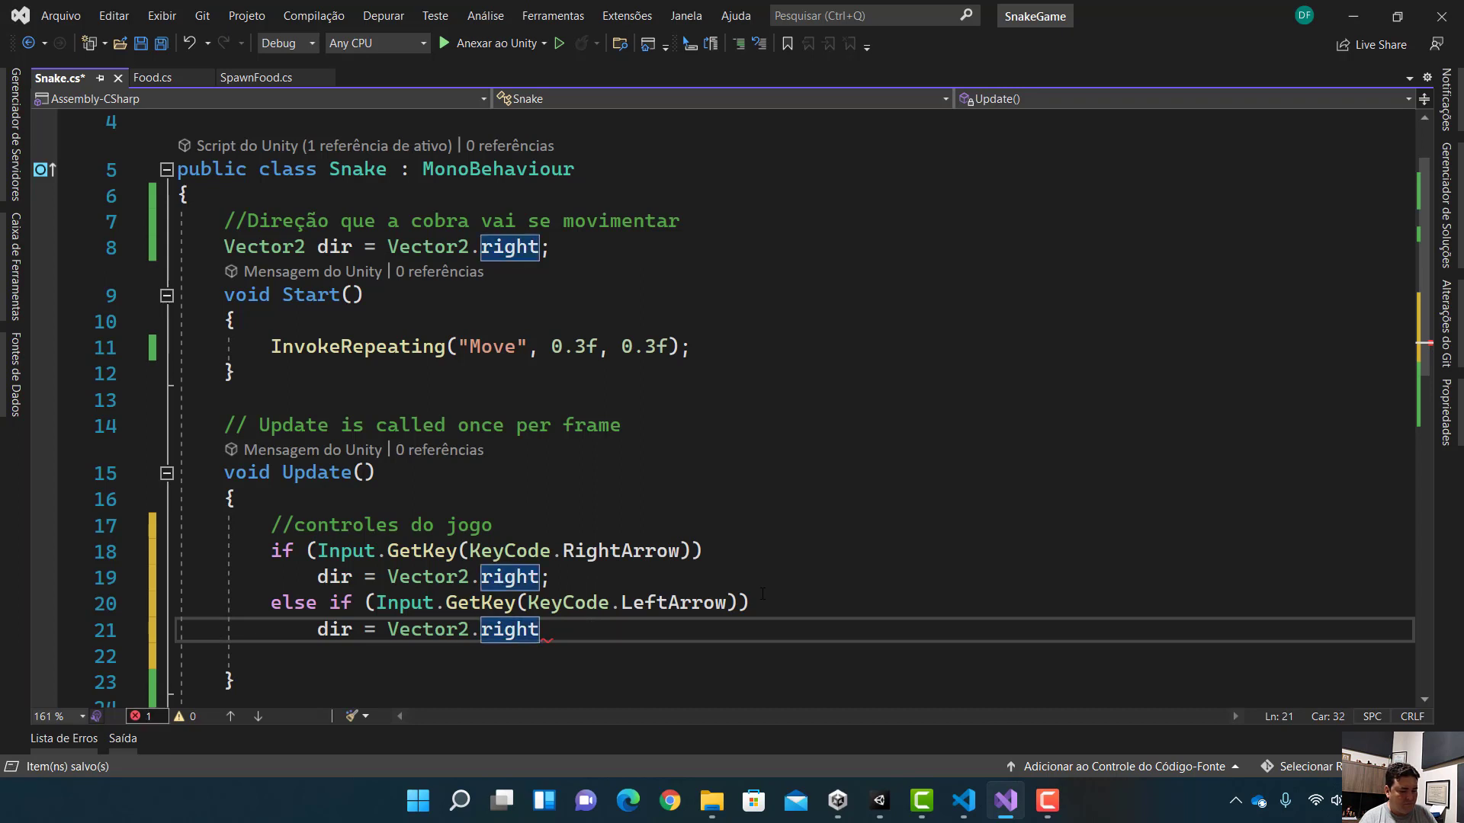
type(";")
key("Left")
key("Left")
key("Left")
key("Left")
key("Left")
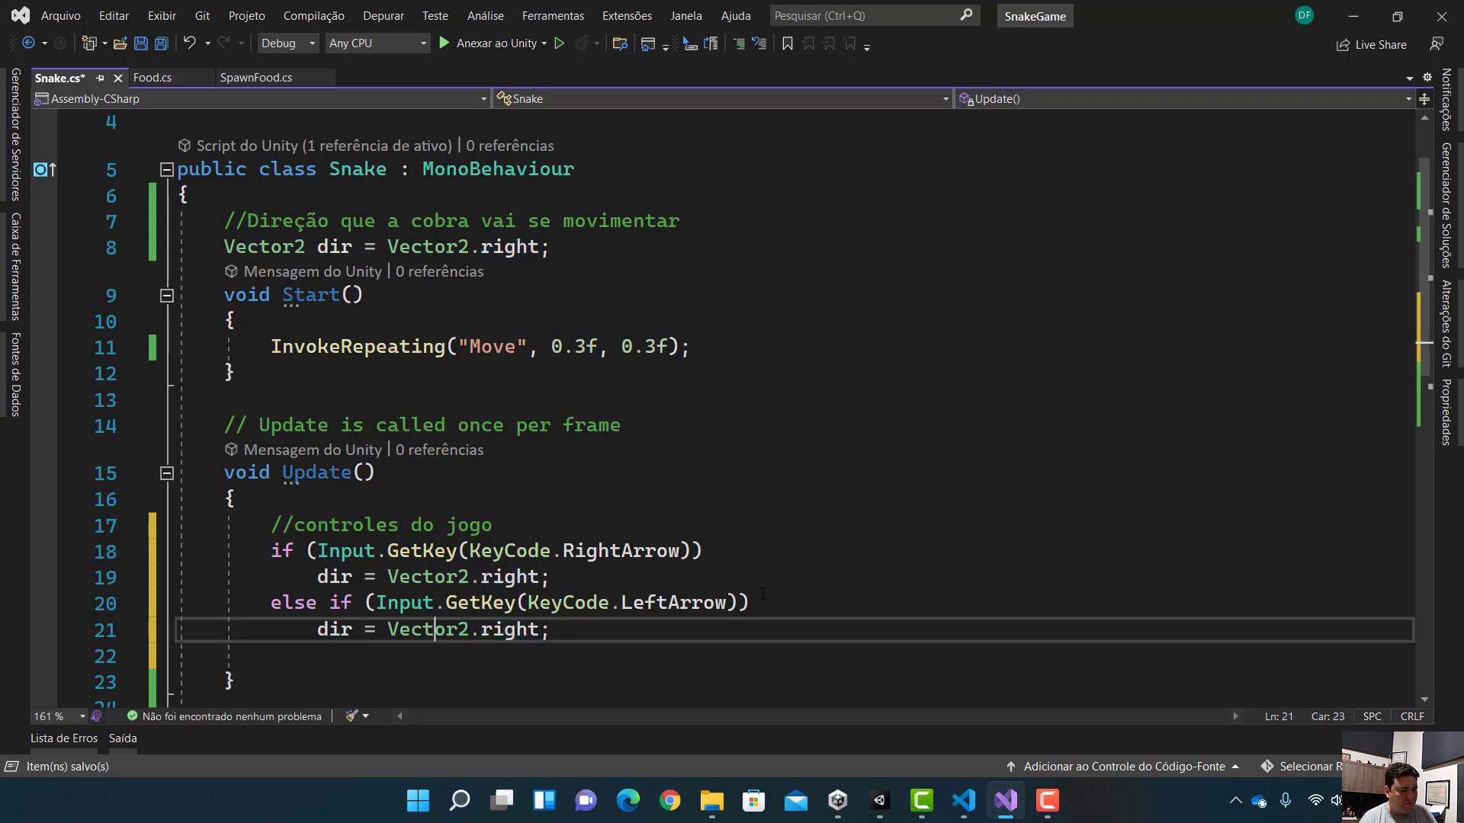
key("Left")
key("Left")
key("Left")
key("Left")
type("-")
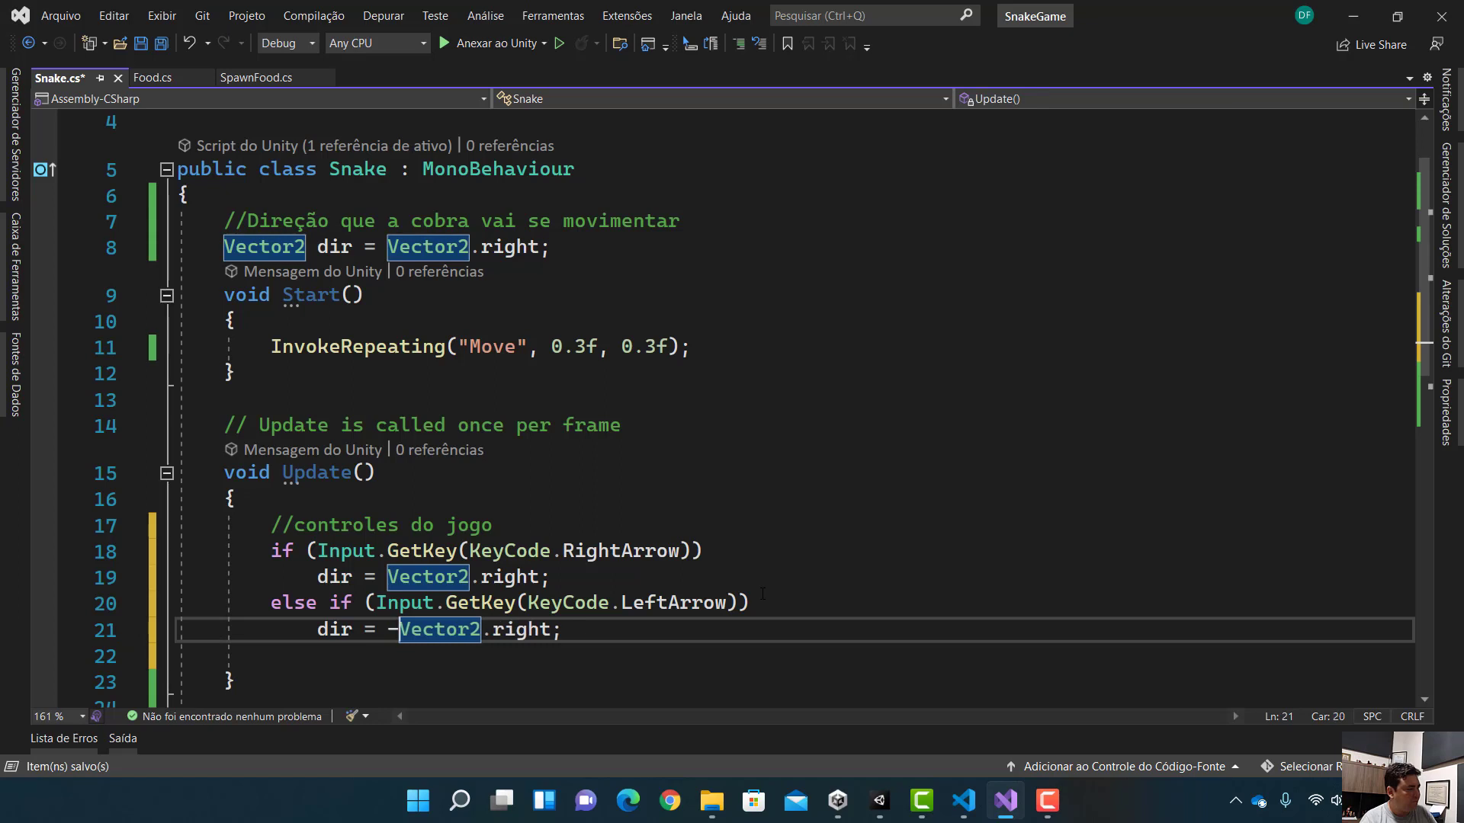
key("BackSpace")
key("ctrl+s")
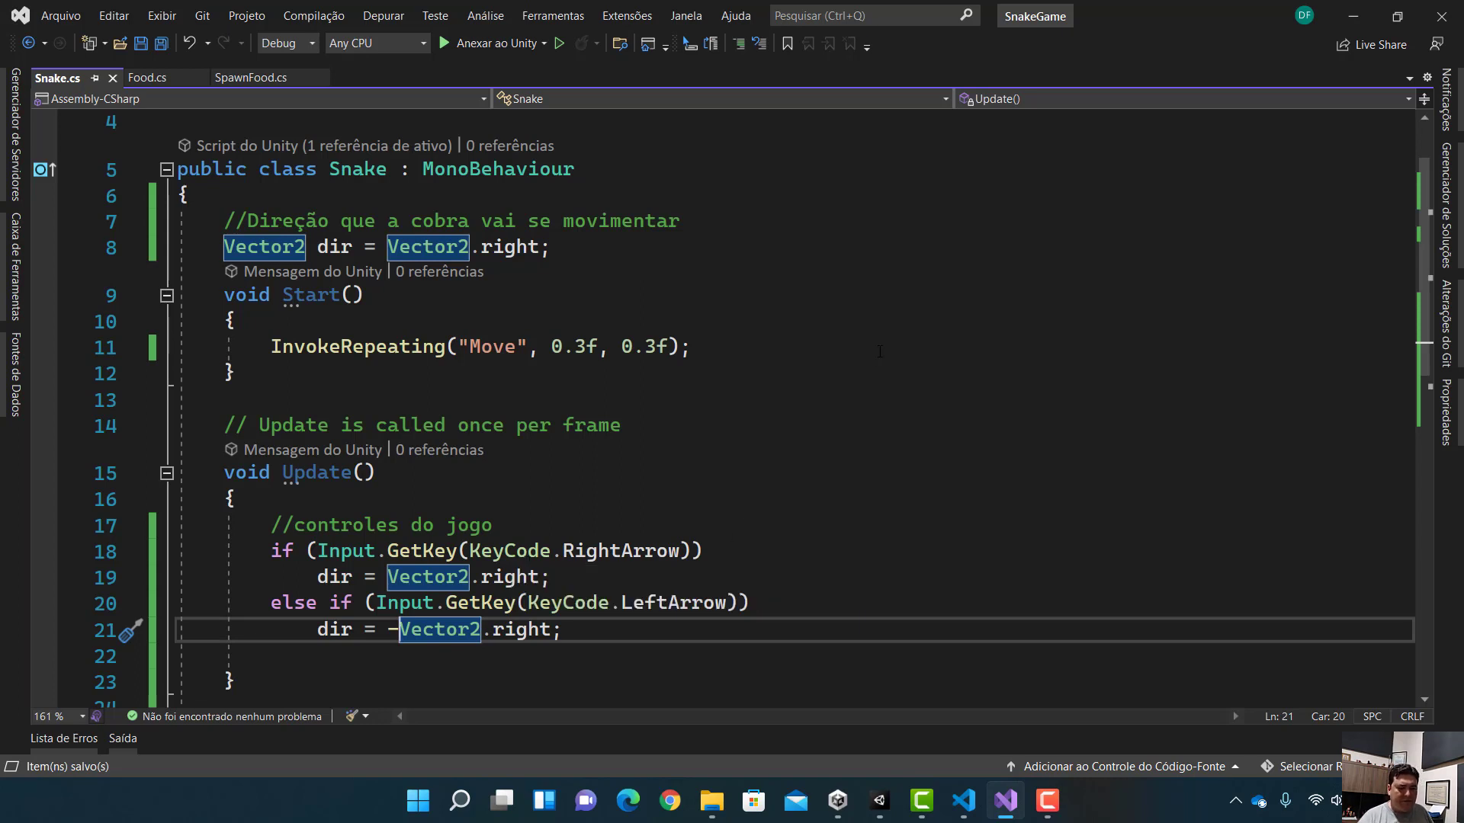
key("ctrl+minus")
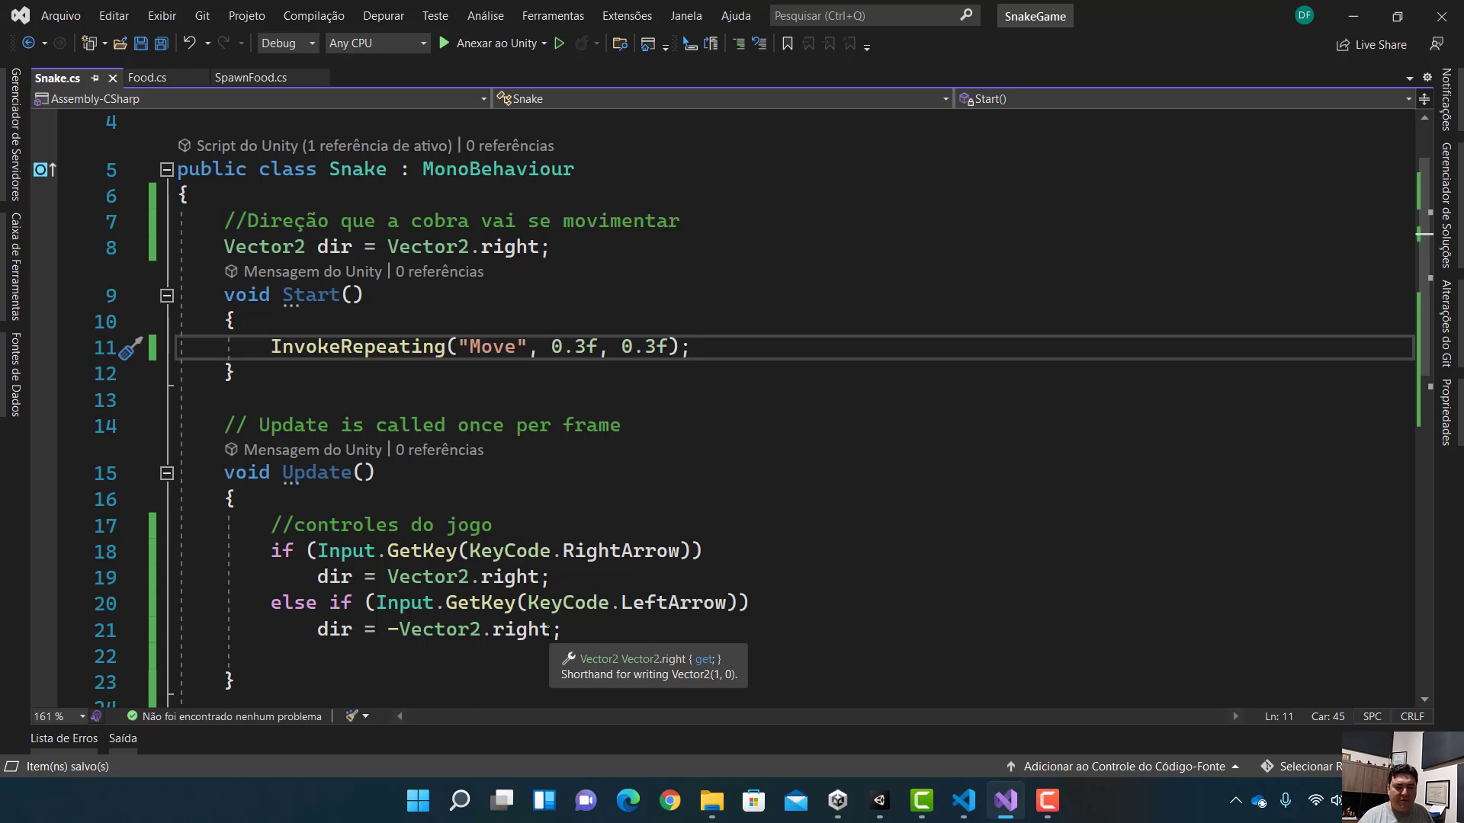
left_click(564, 628)
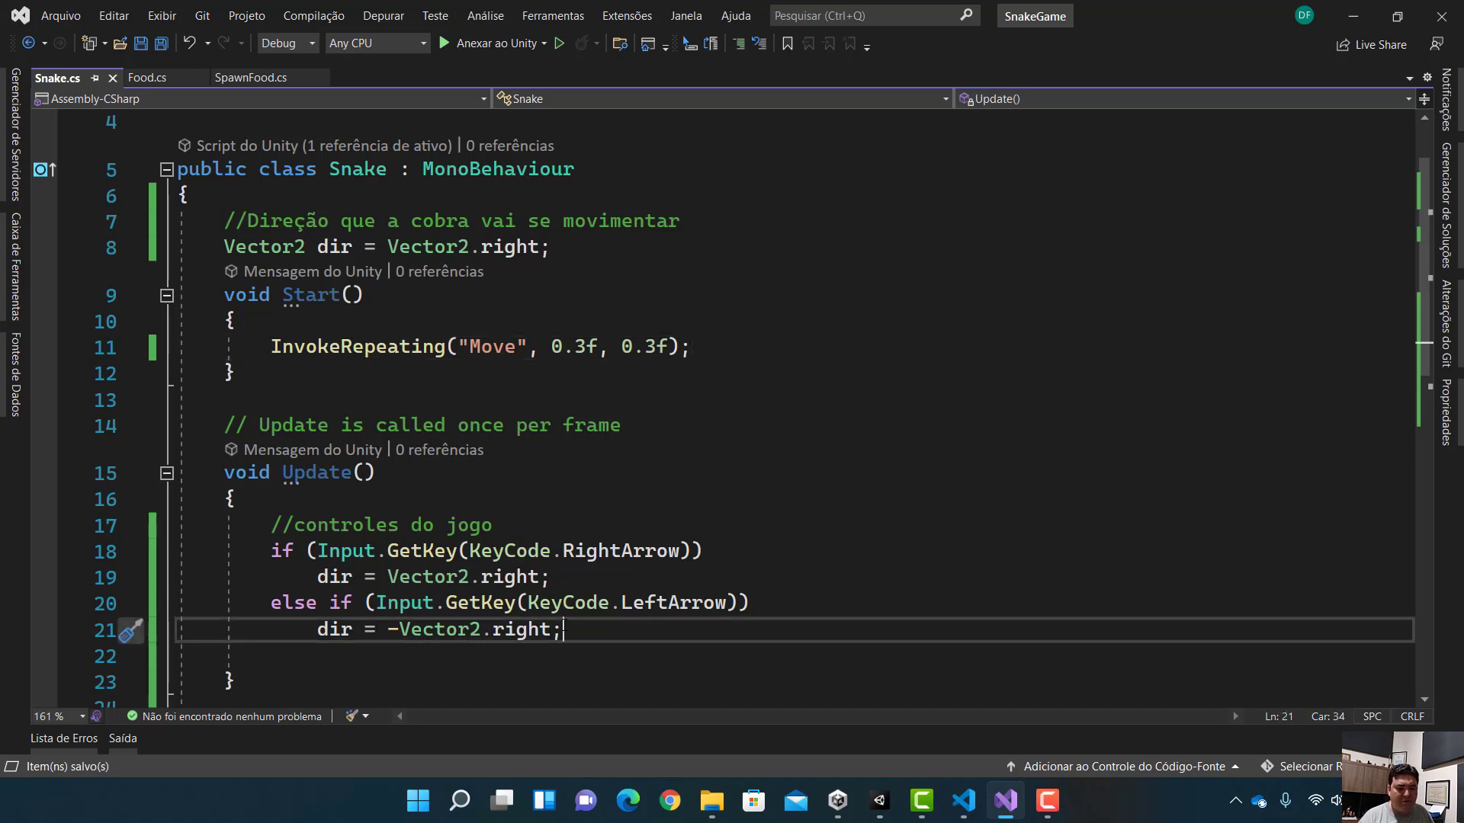
Add an else-if branch that checks Input.GetKey(KeyCode.UpArrow).
key("Return")
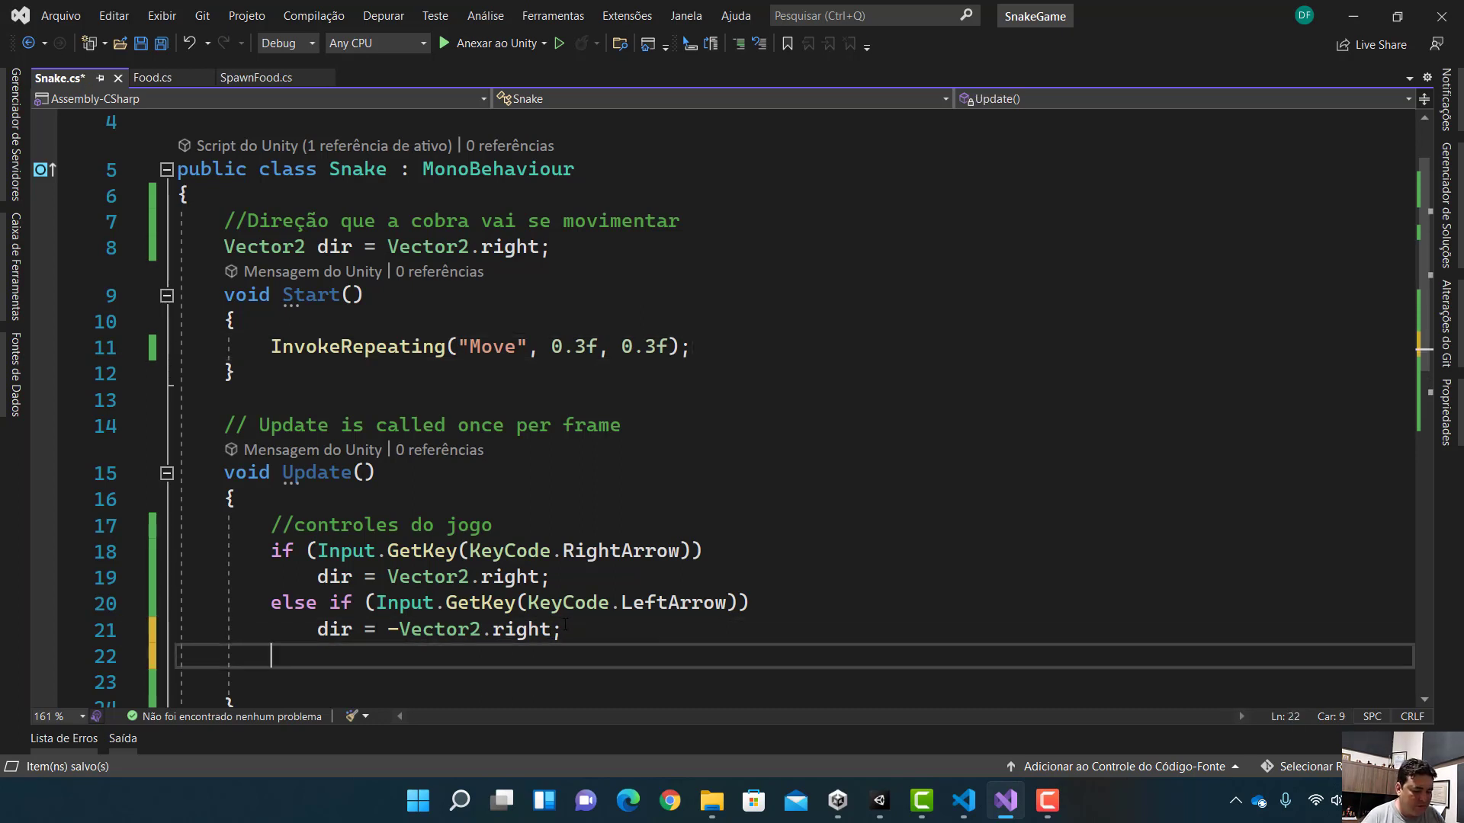
type("el")
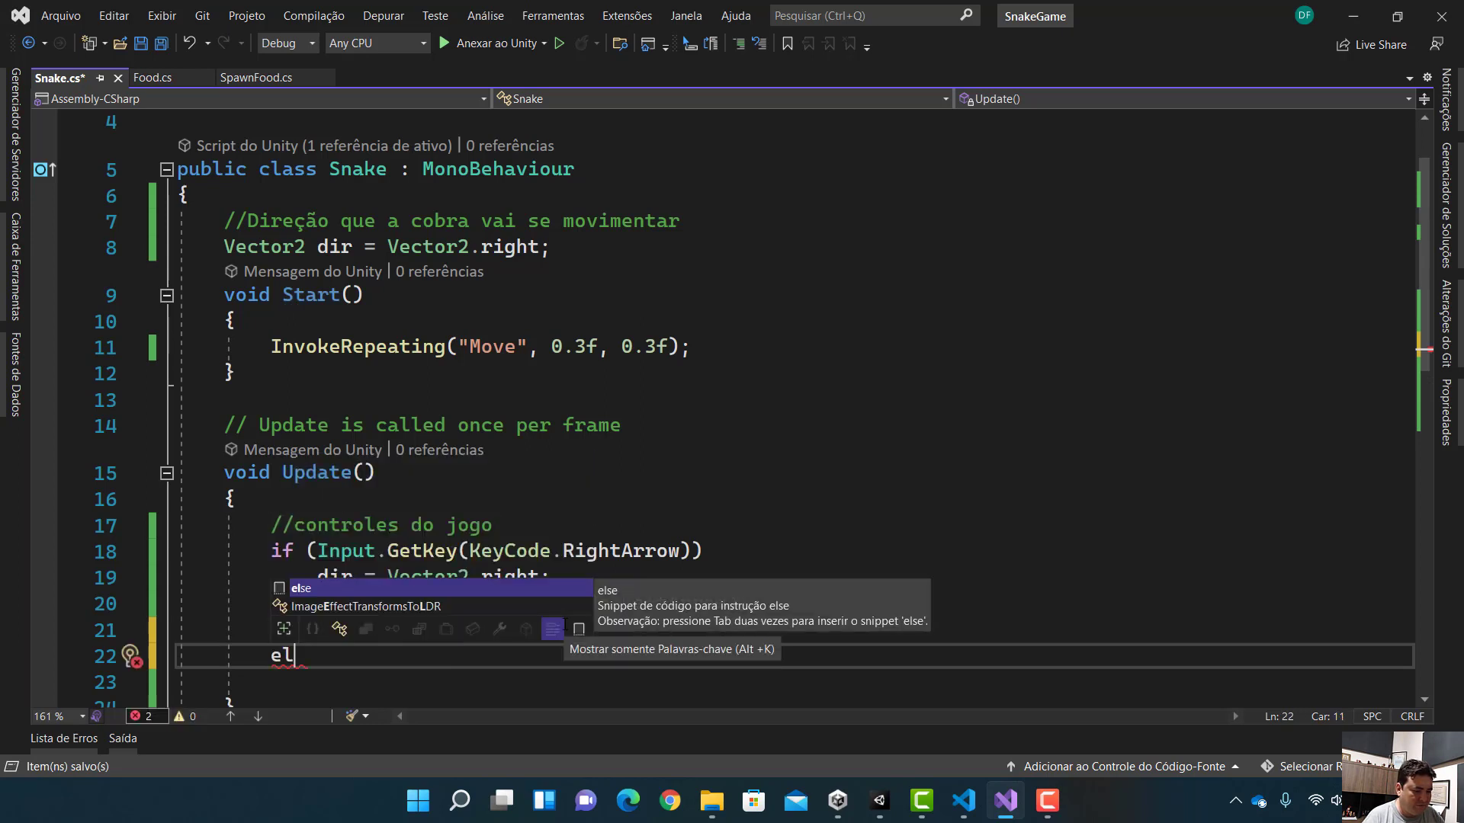
type("se if")
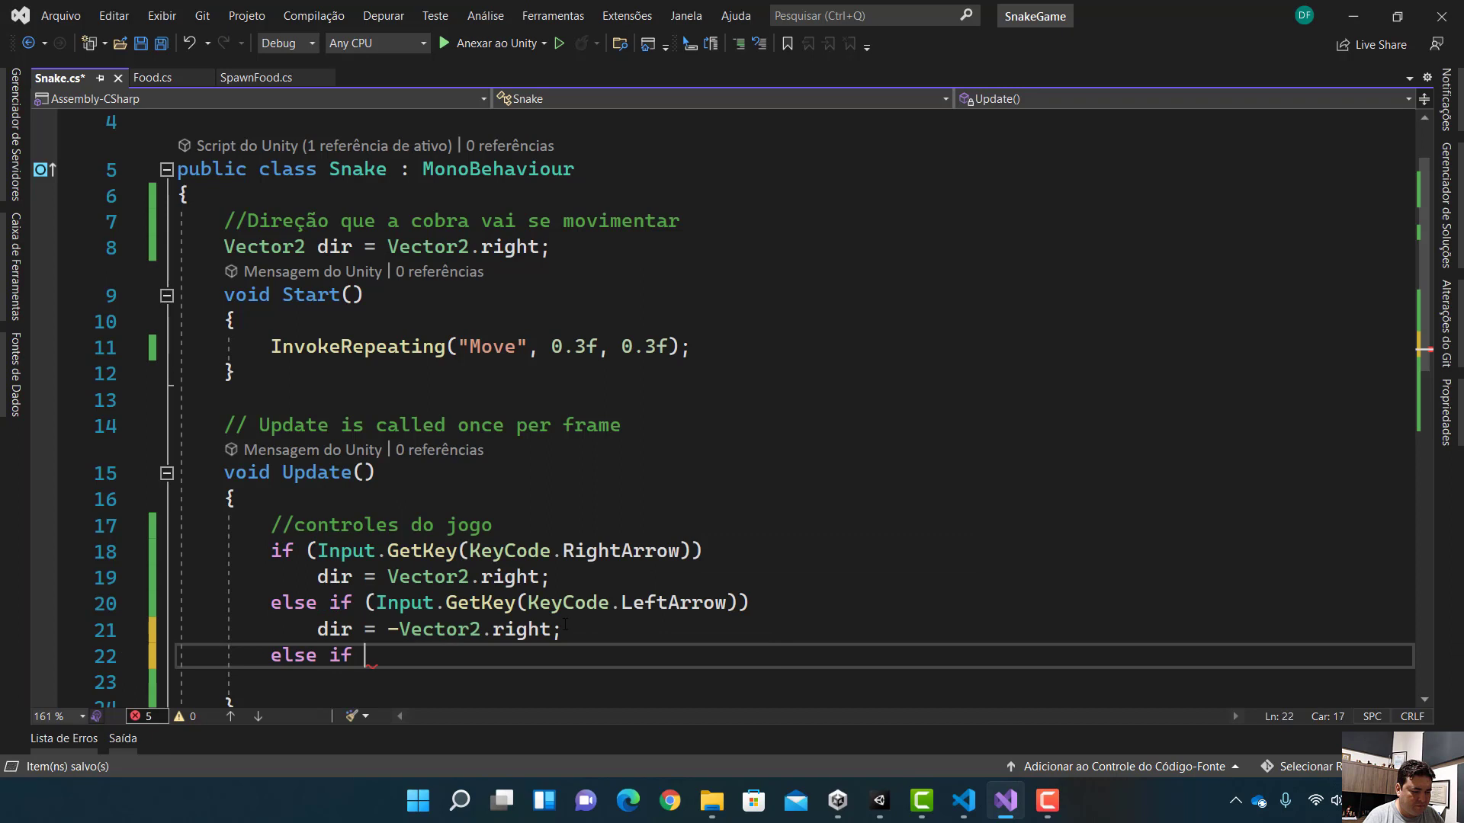
key("Tab")
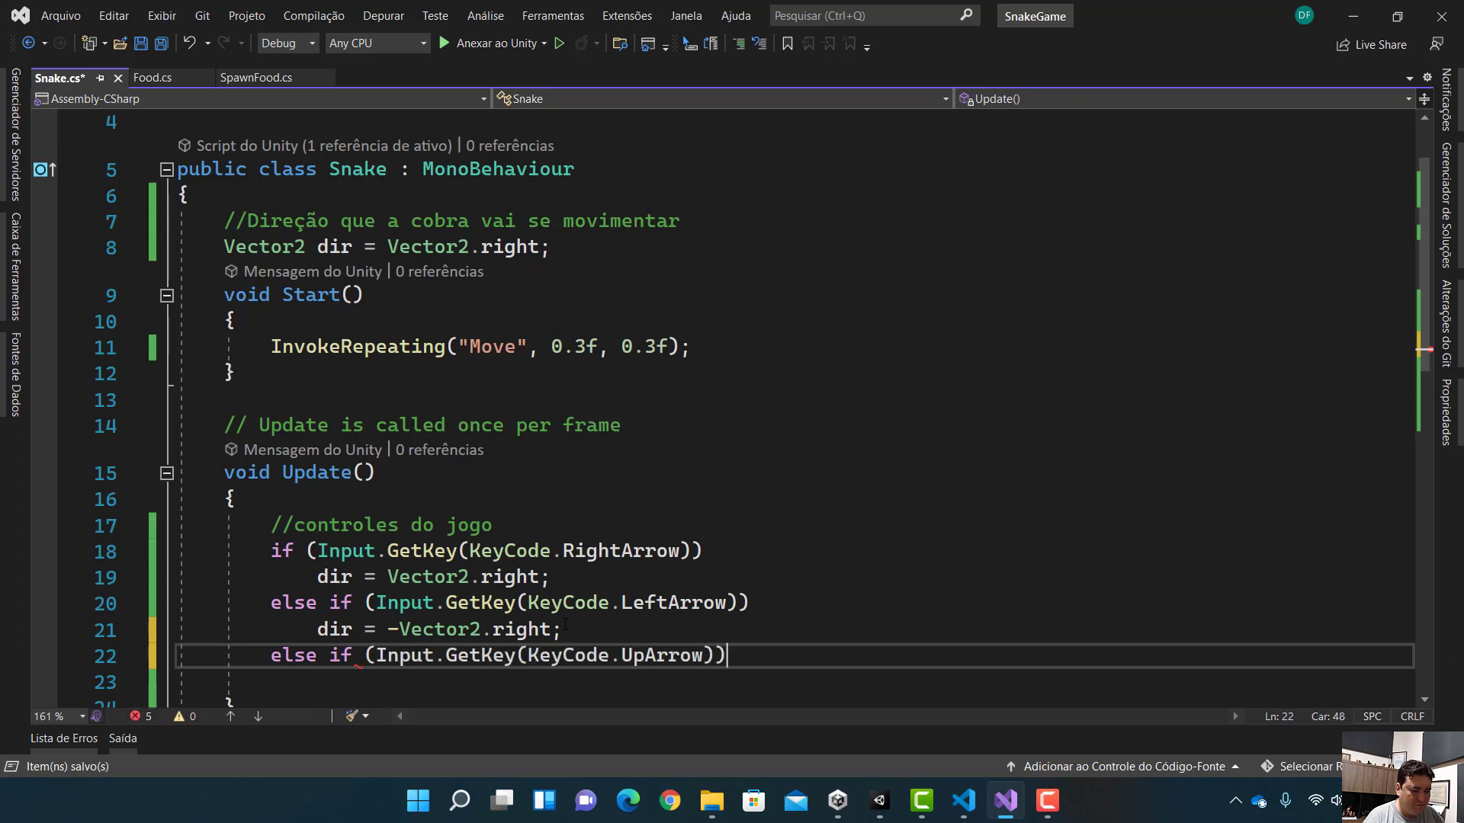
key("Left")
key("Left")
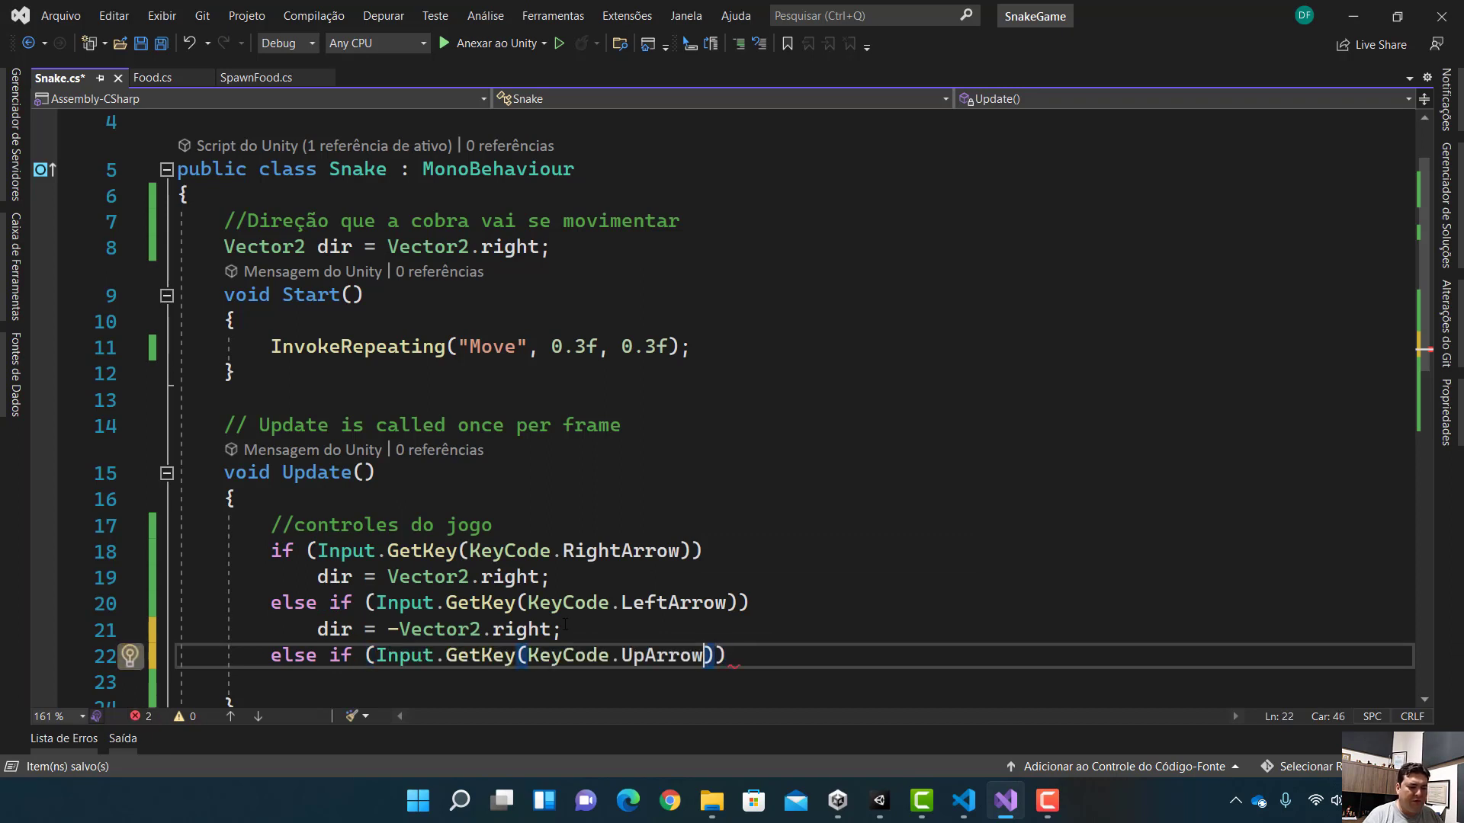
key("End")
key("Return")
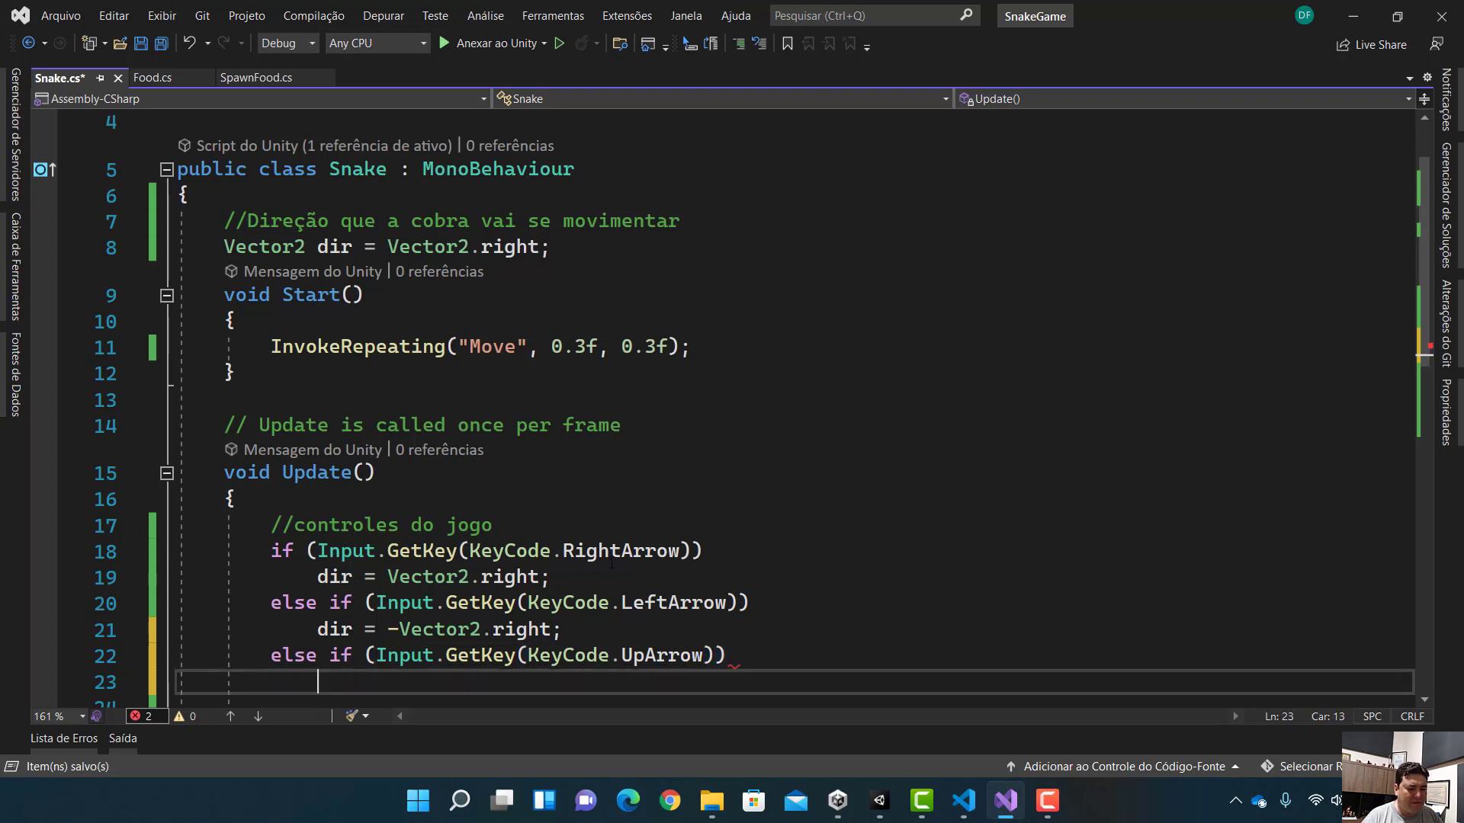
Write dir = Vector2.up; under the UpArrow check, save Snake.cs, and open a new line.
scroll(611, 563, "down", 2)
type("di")
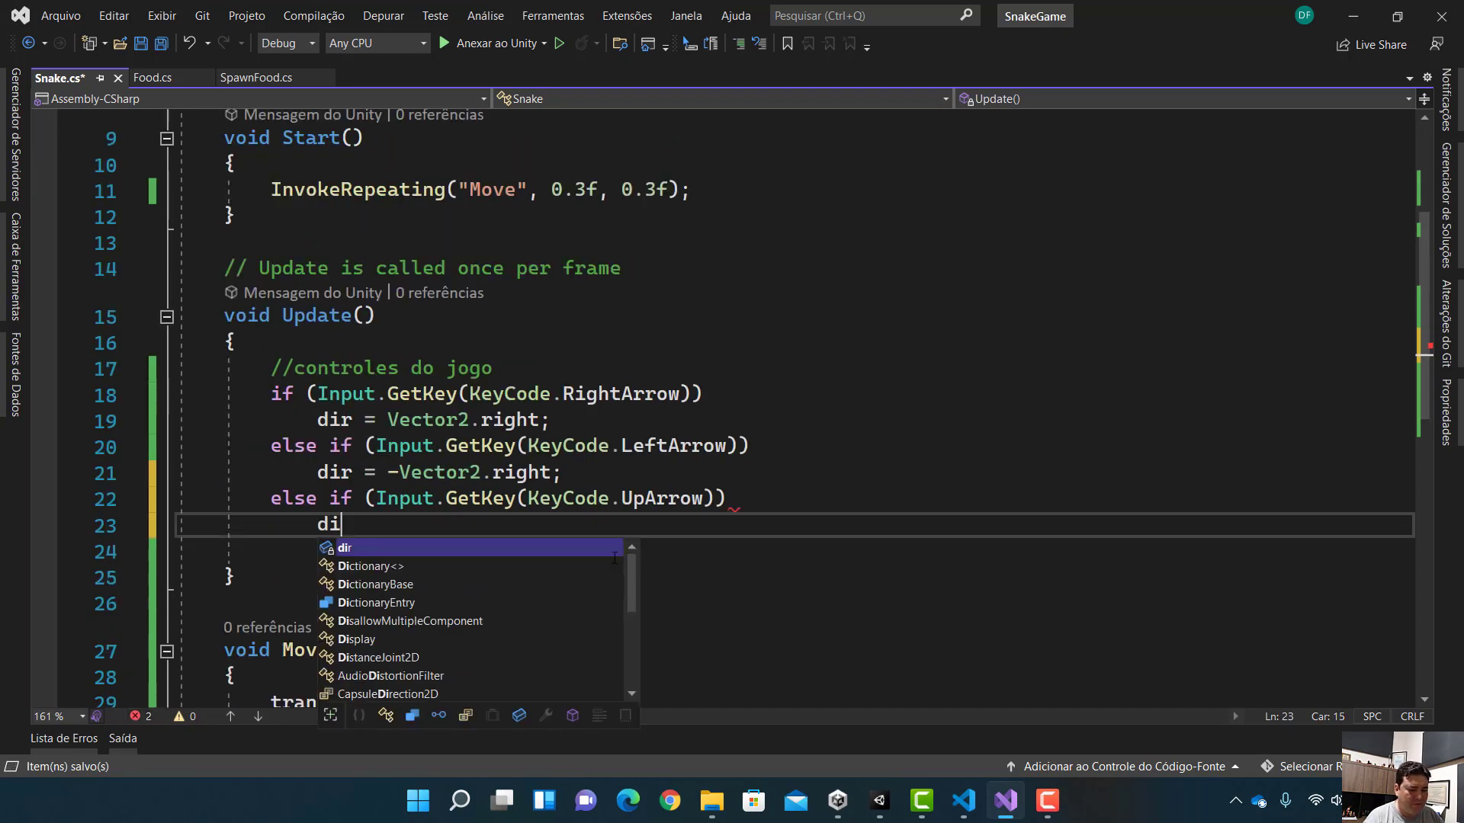
key("Tab")
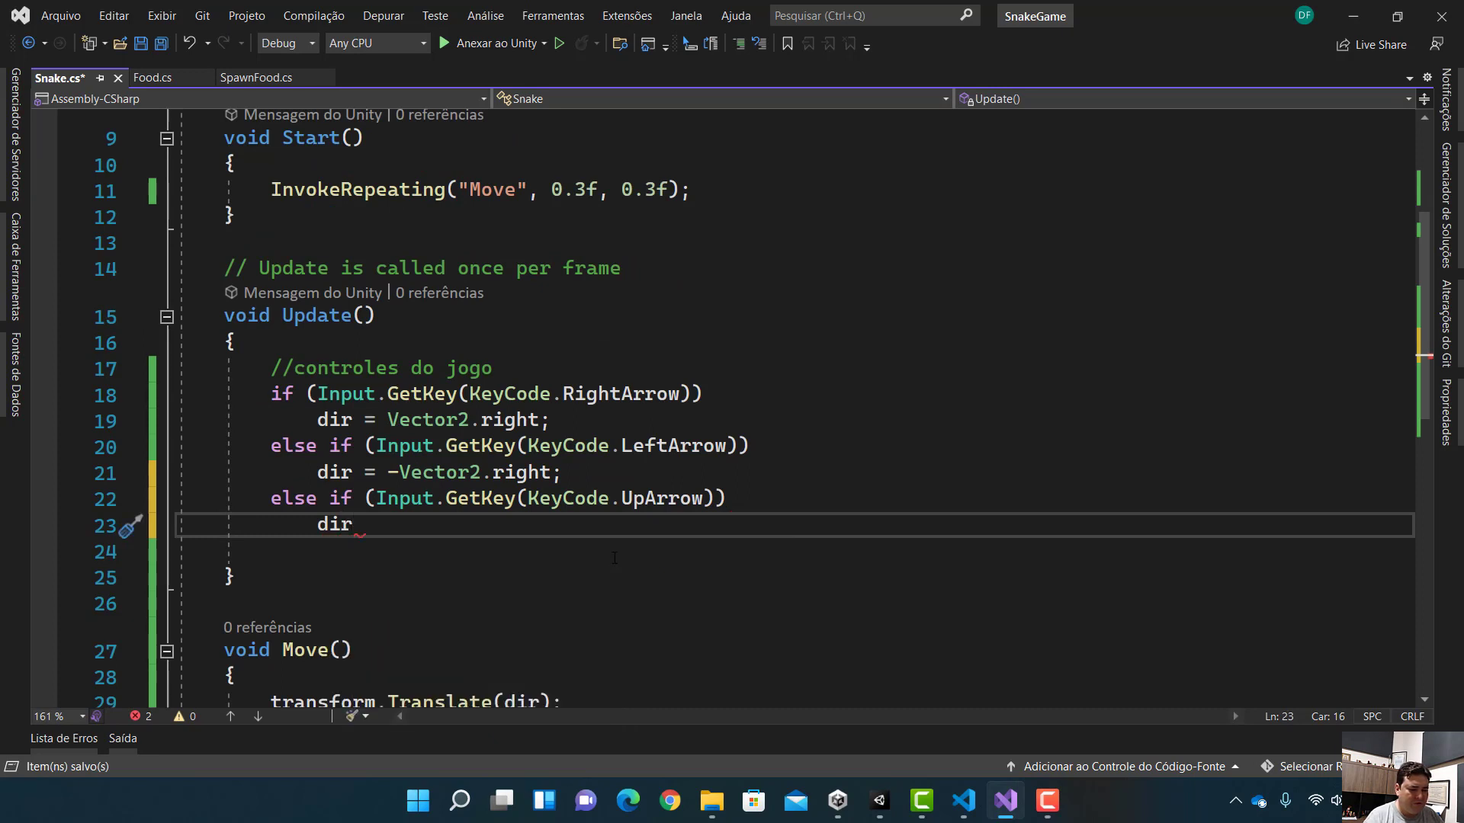
type(" = ")
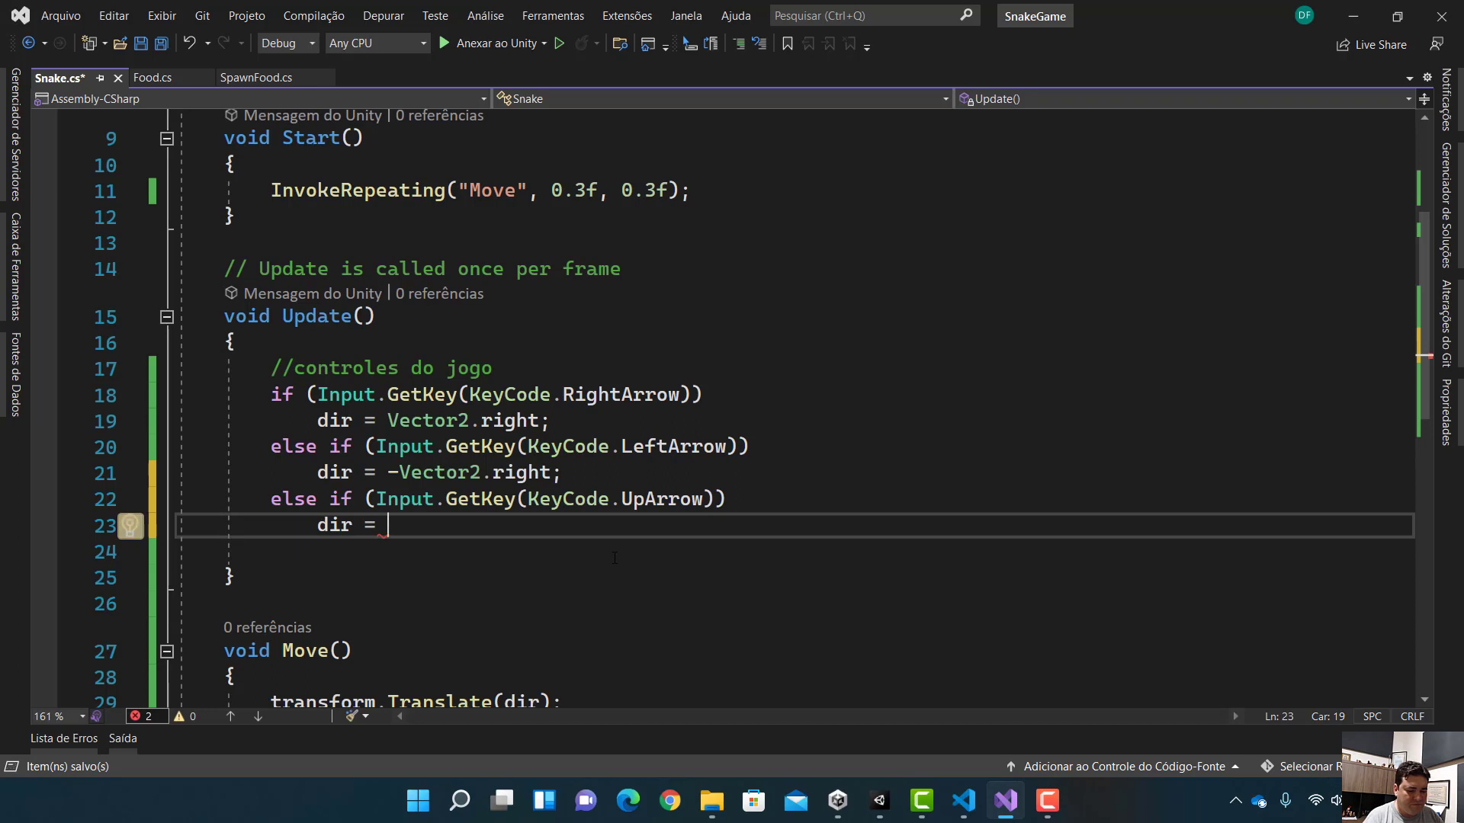
type("Vec")
key("Tab")
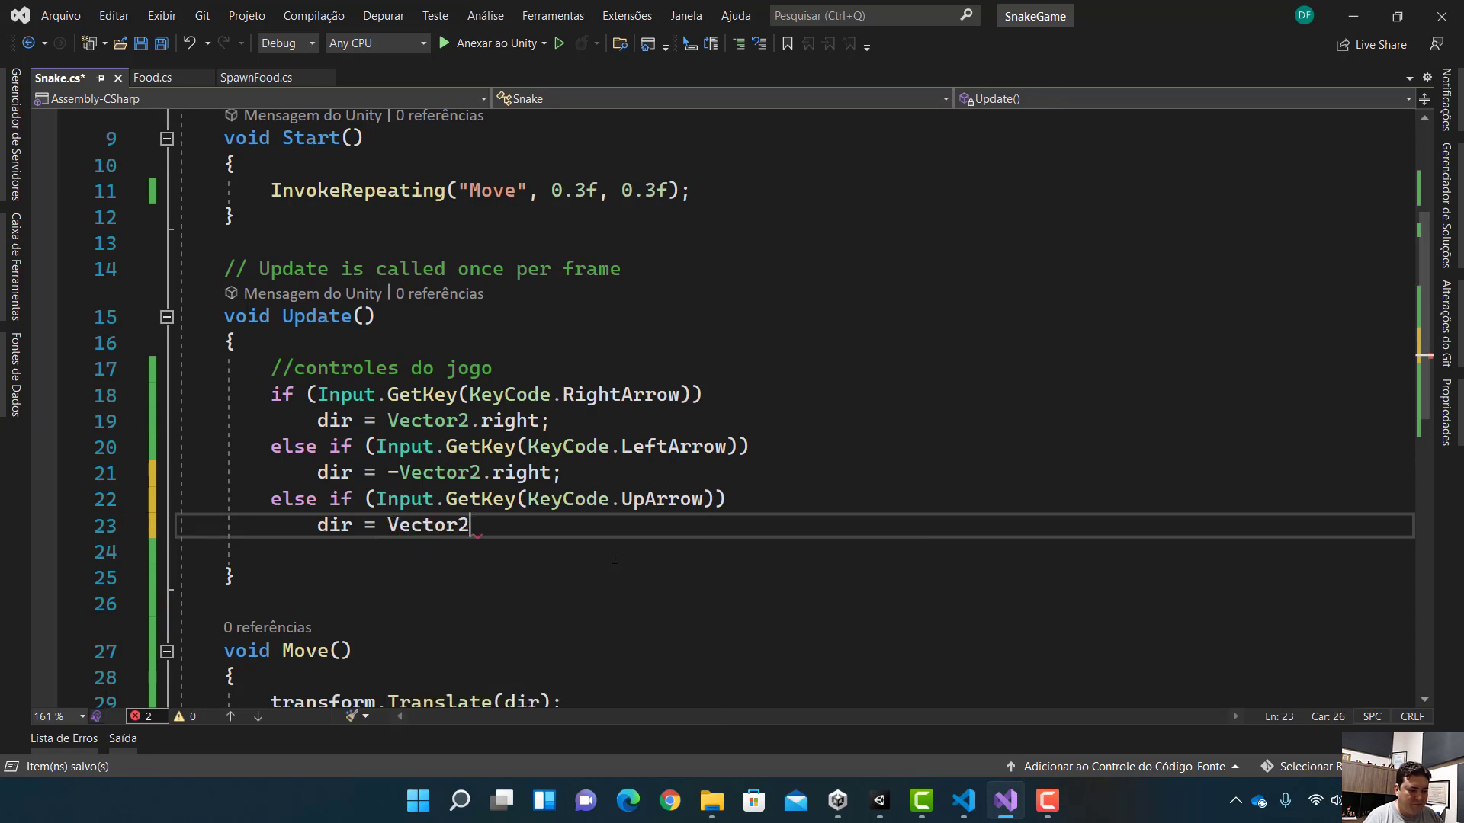
type(".")
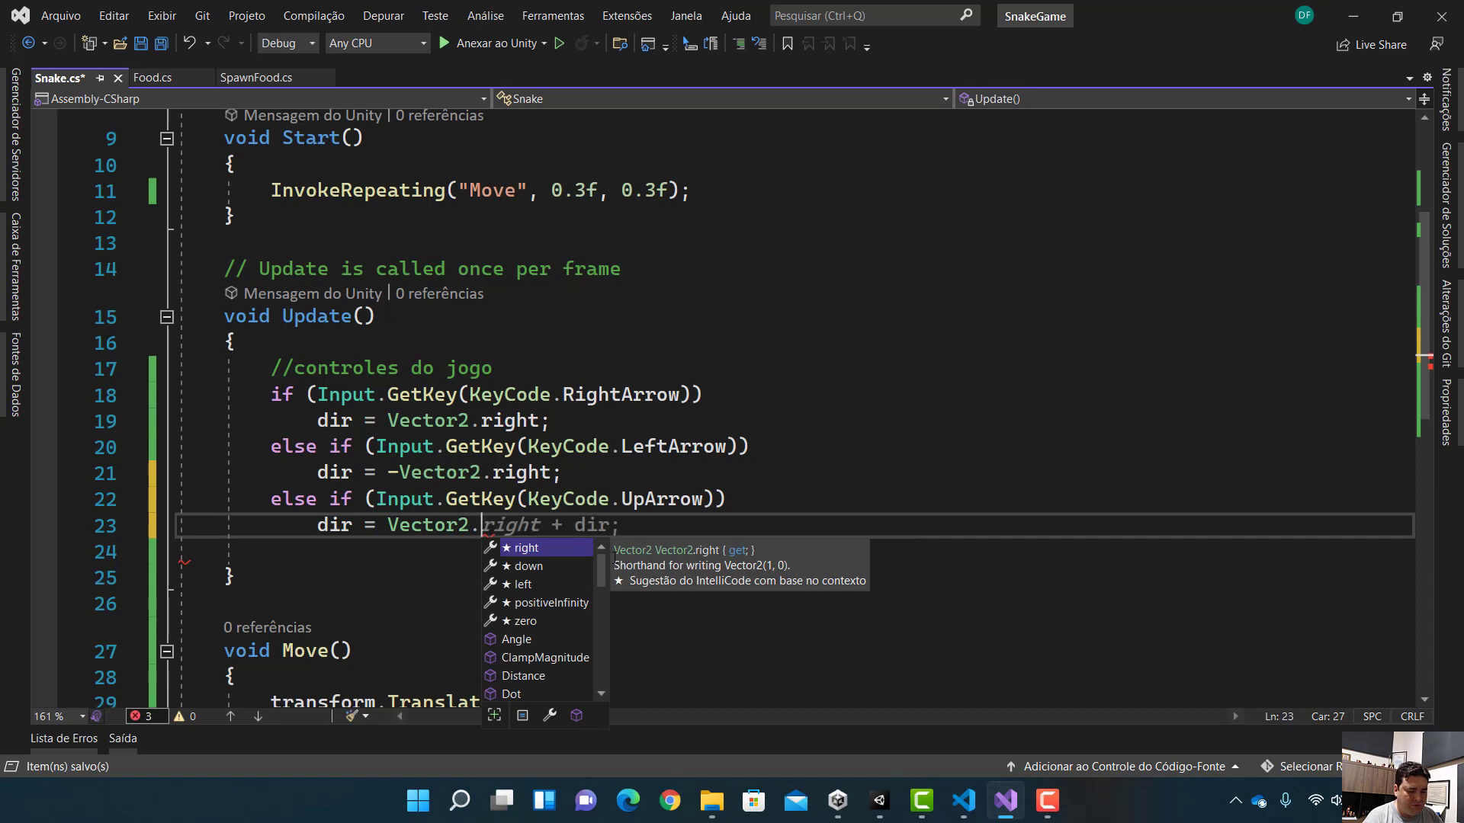
type("u")
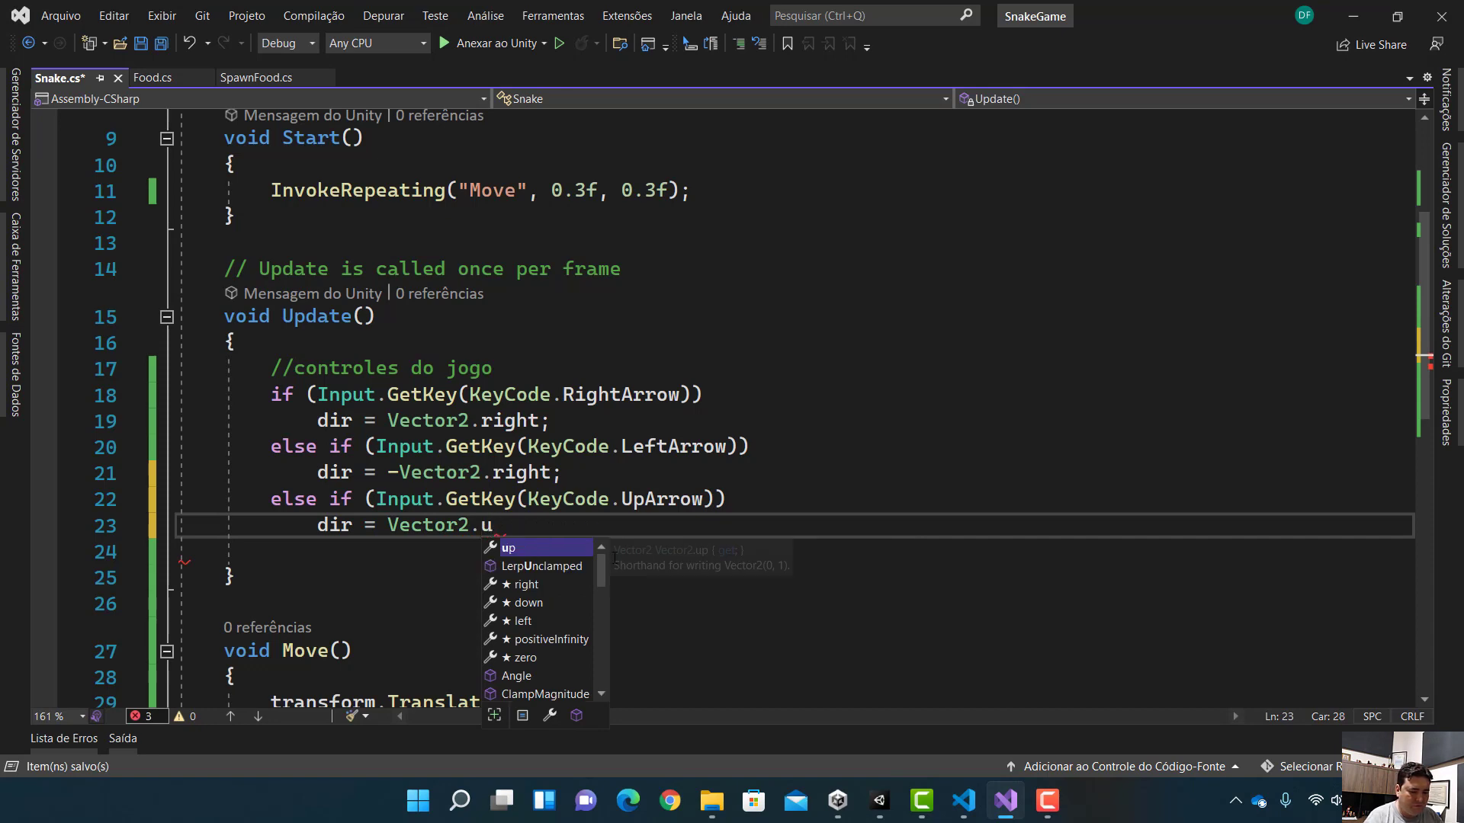
key("Tab")
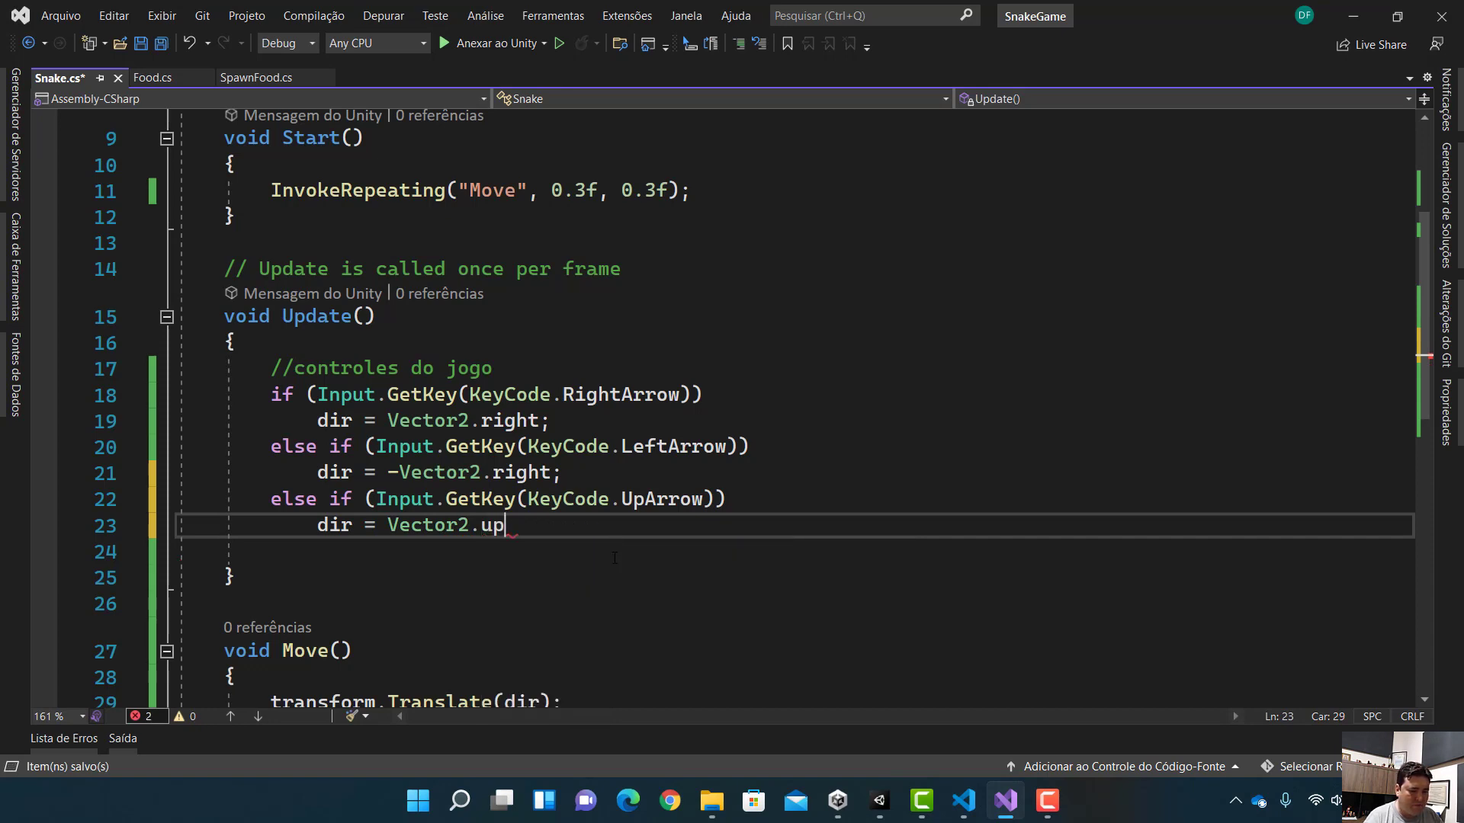
type(";")
key("ctrl+s")
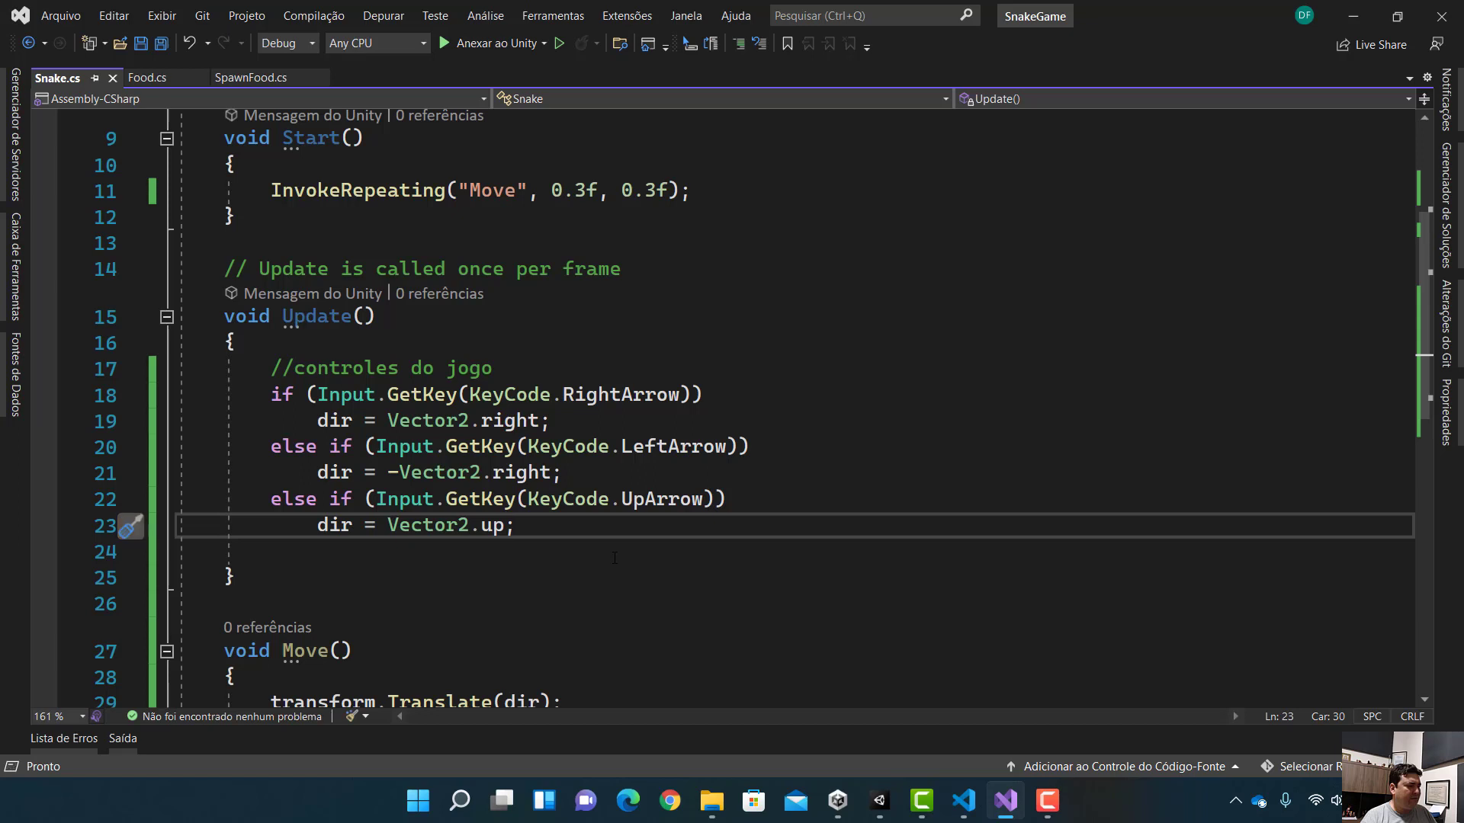
key("Return")
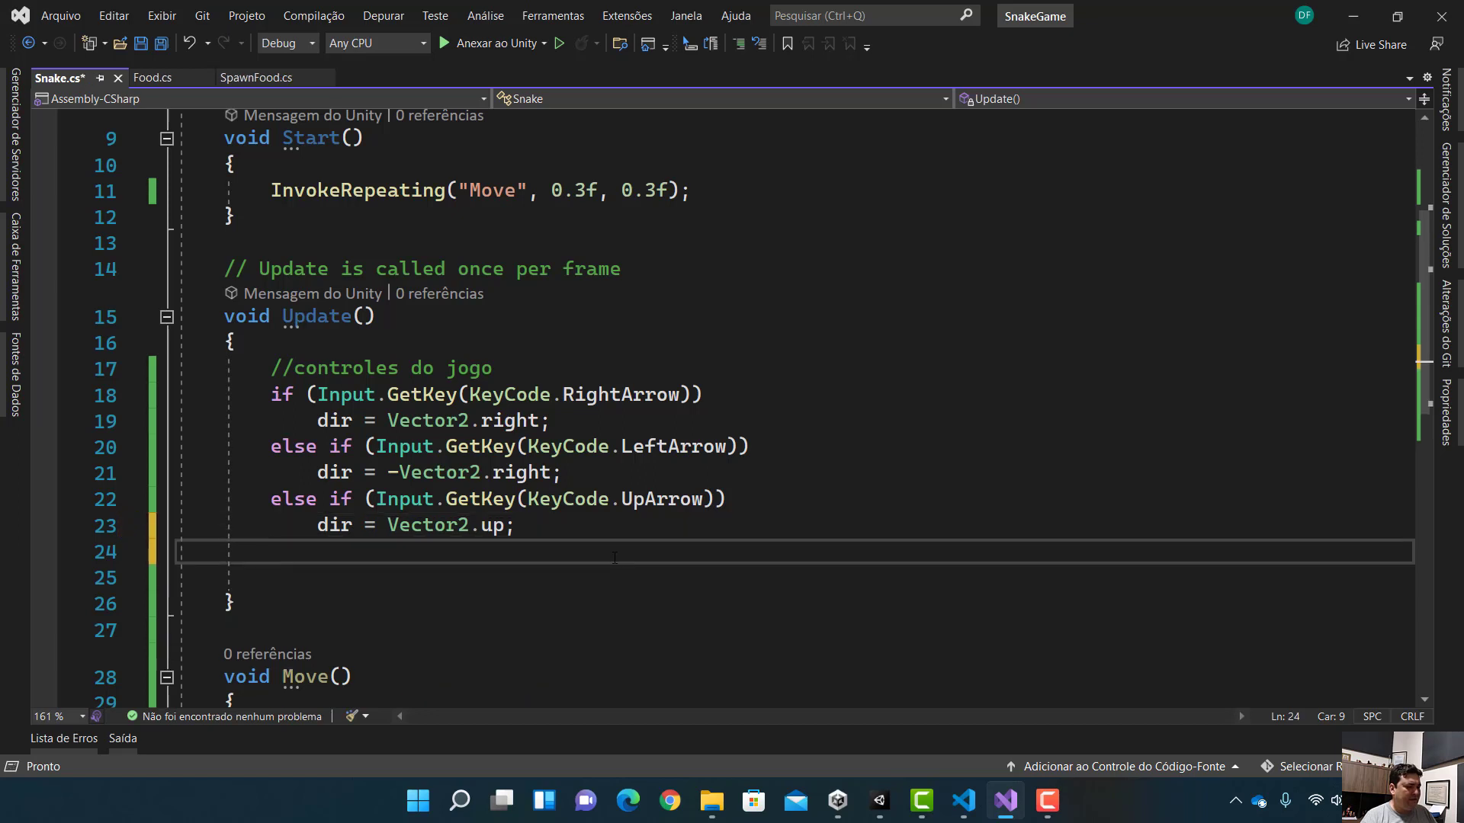
Add an else-if DownArrow condition by copying the UpArrow key check and swapping the key.
type("else ")
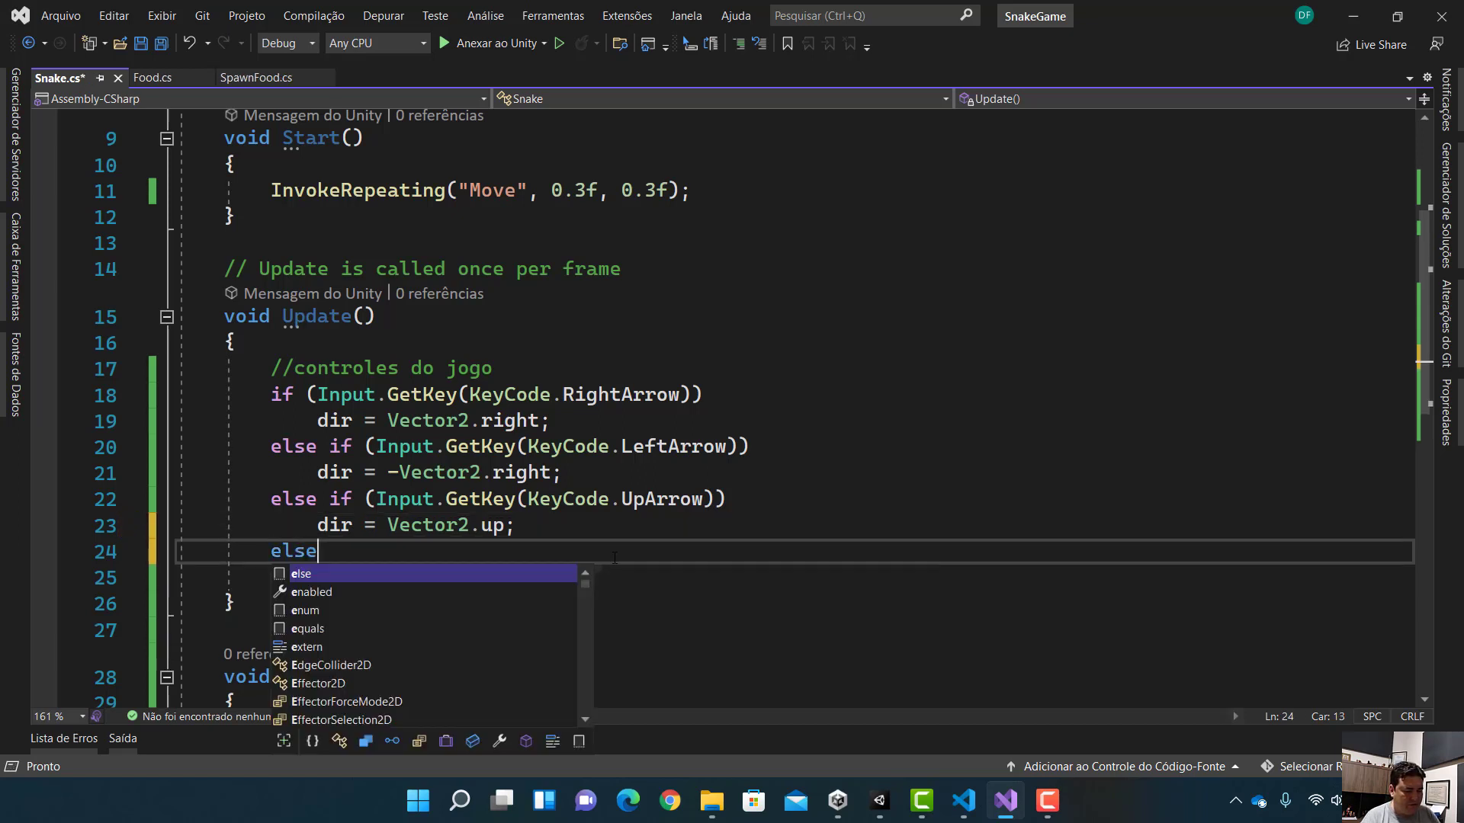
type("if ")
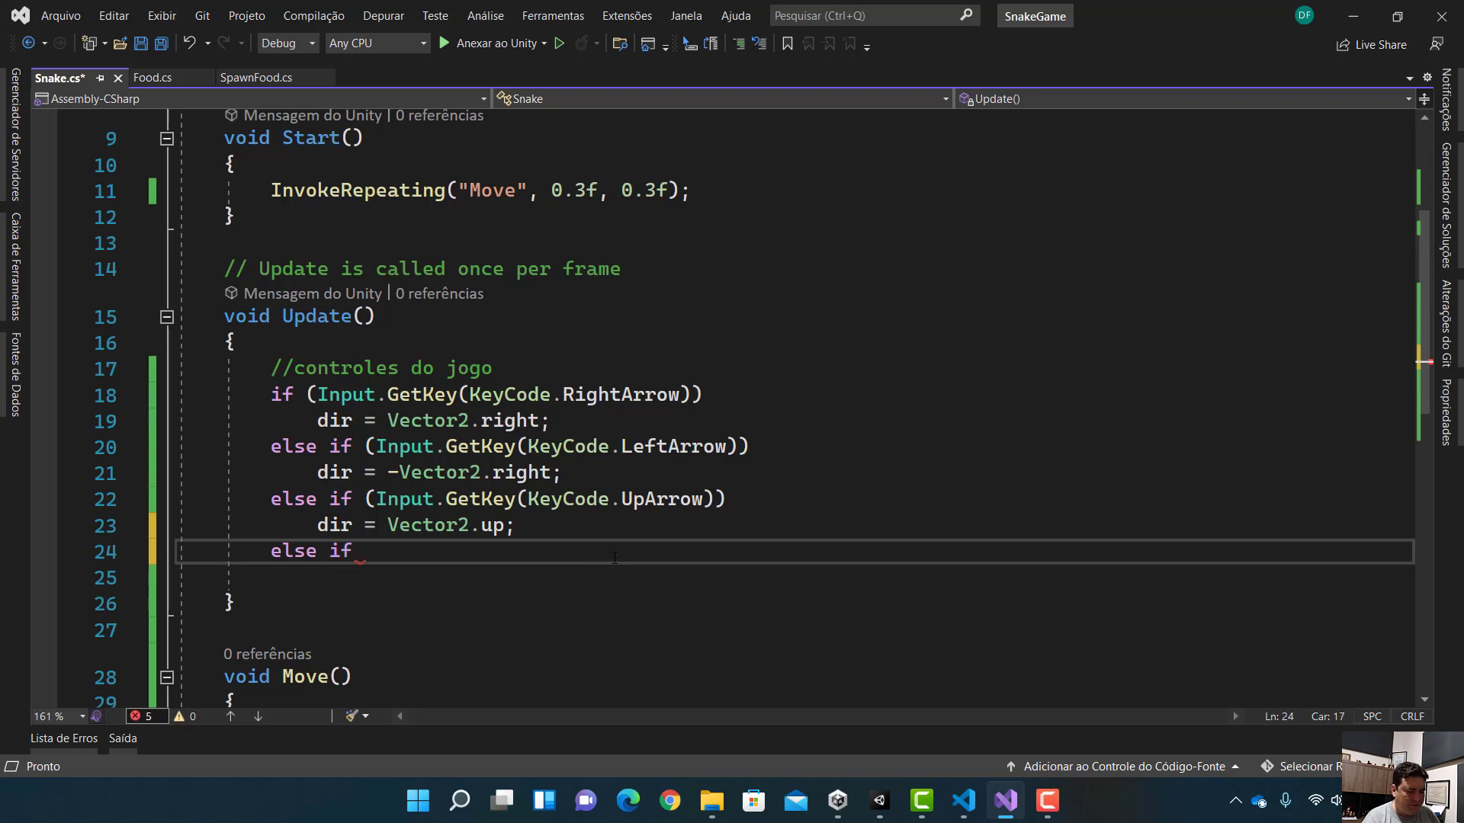
type("(")
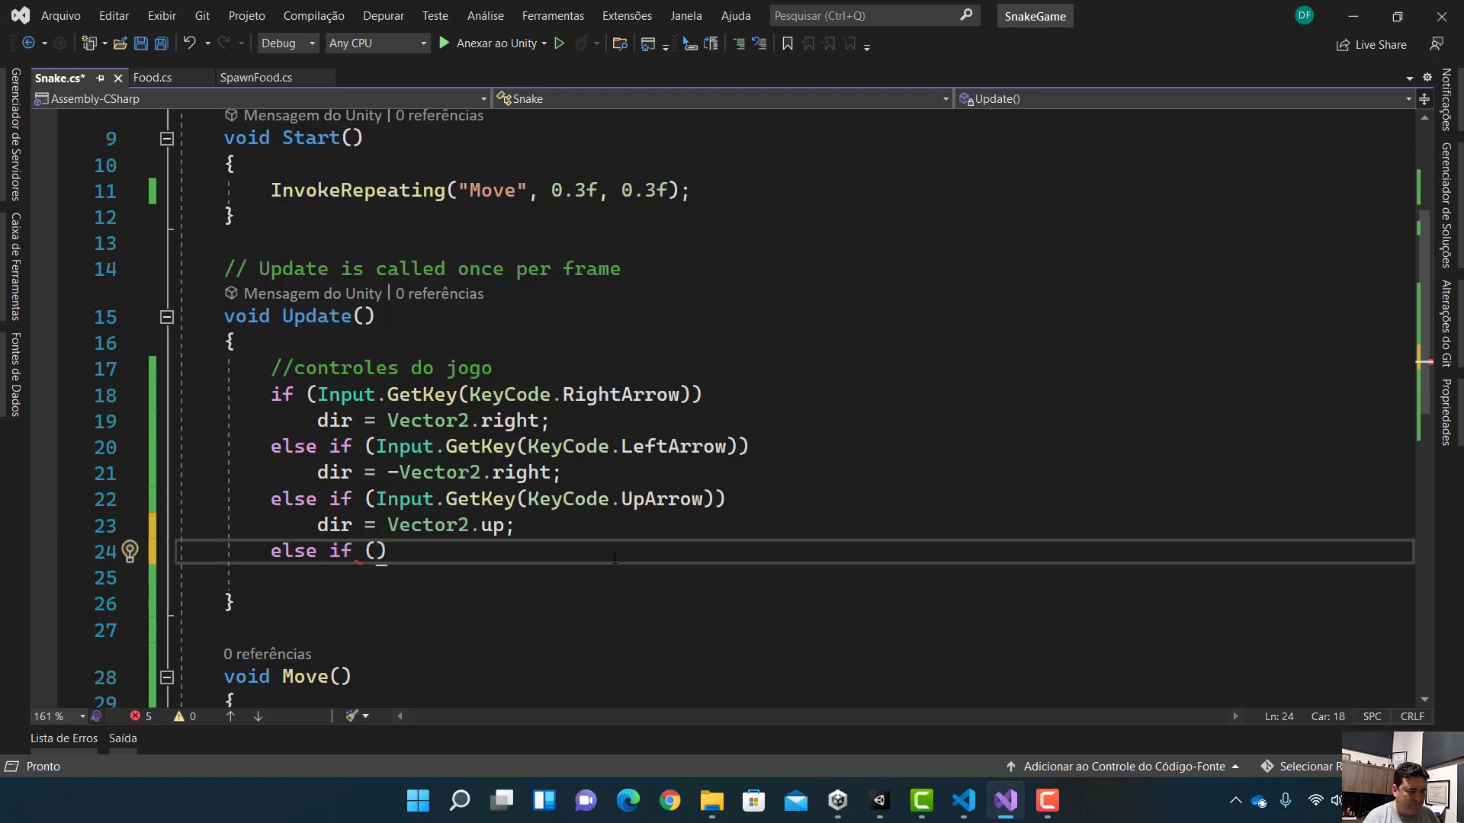
left_click(599, 499)
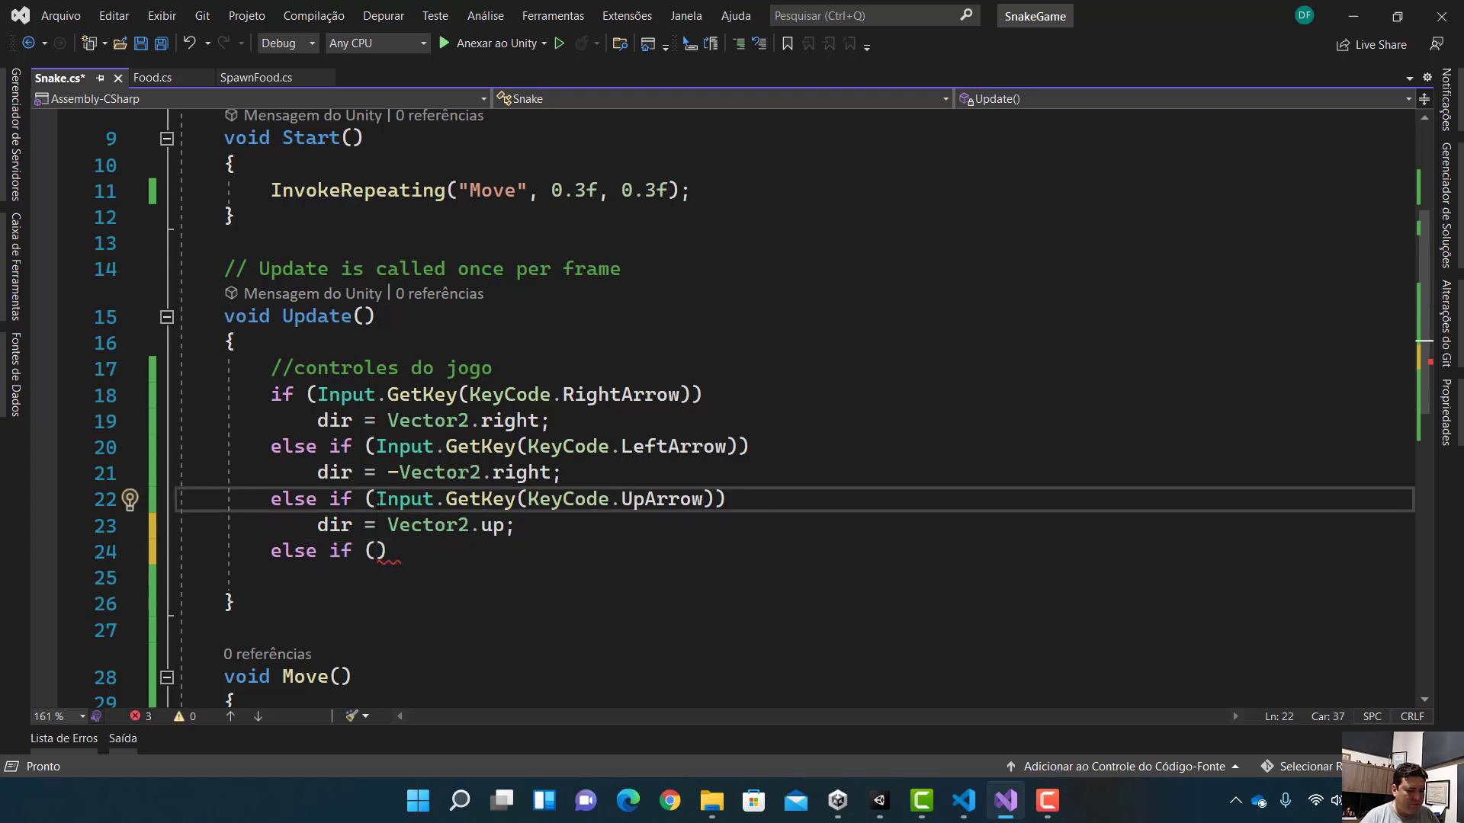
left_click_drag(377, 500, 715, 500)
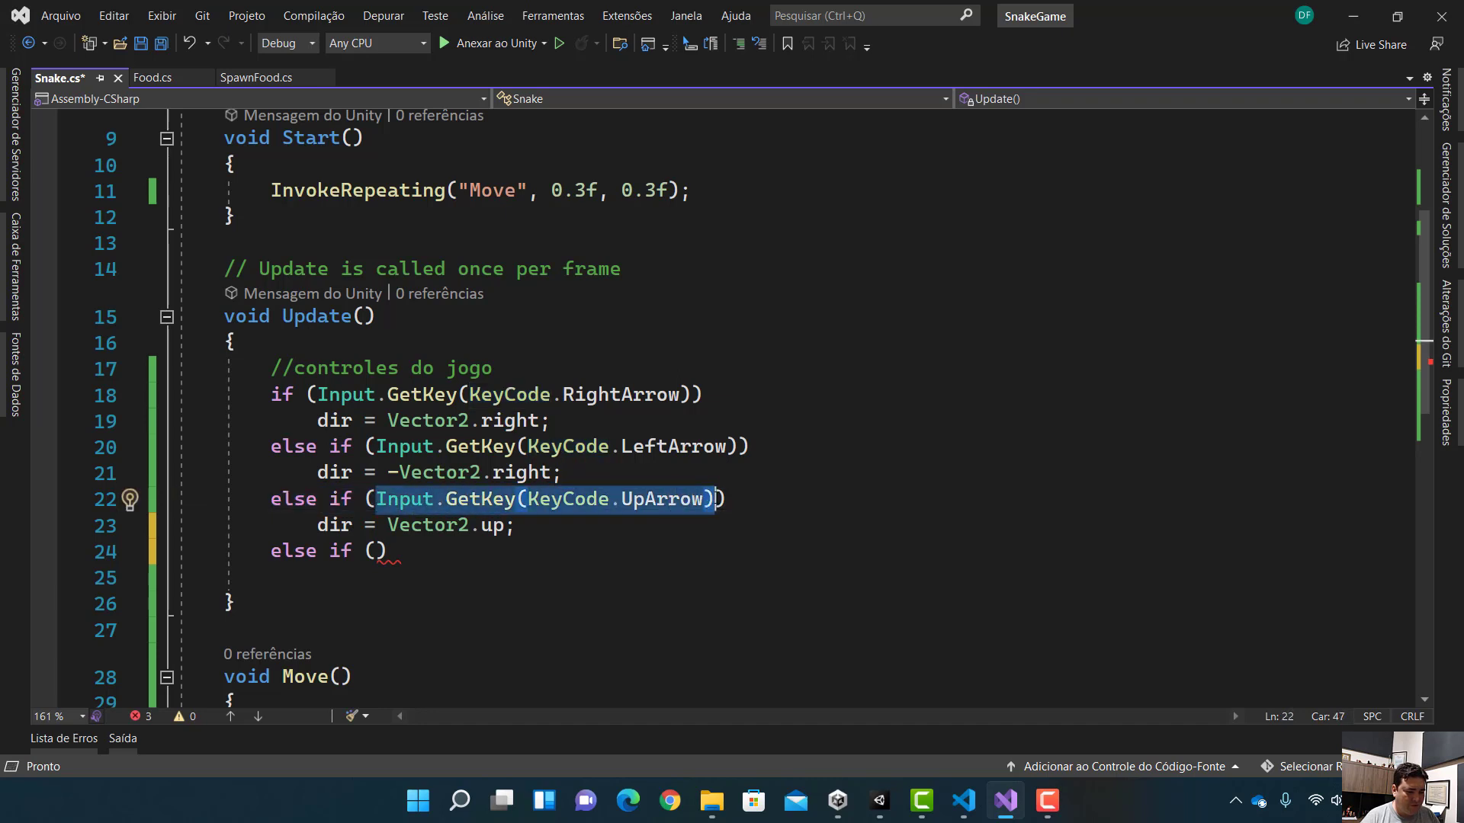
key("ctrl+c")
left_click(377, 550)
key("ctrl+v")
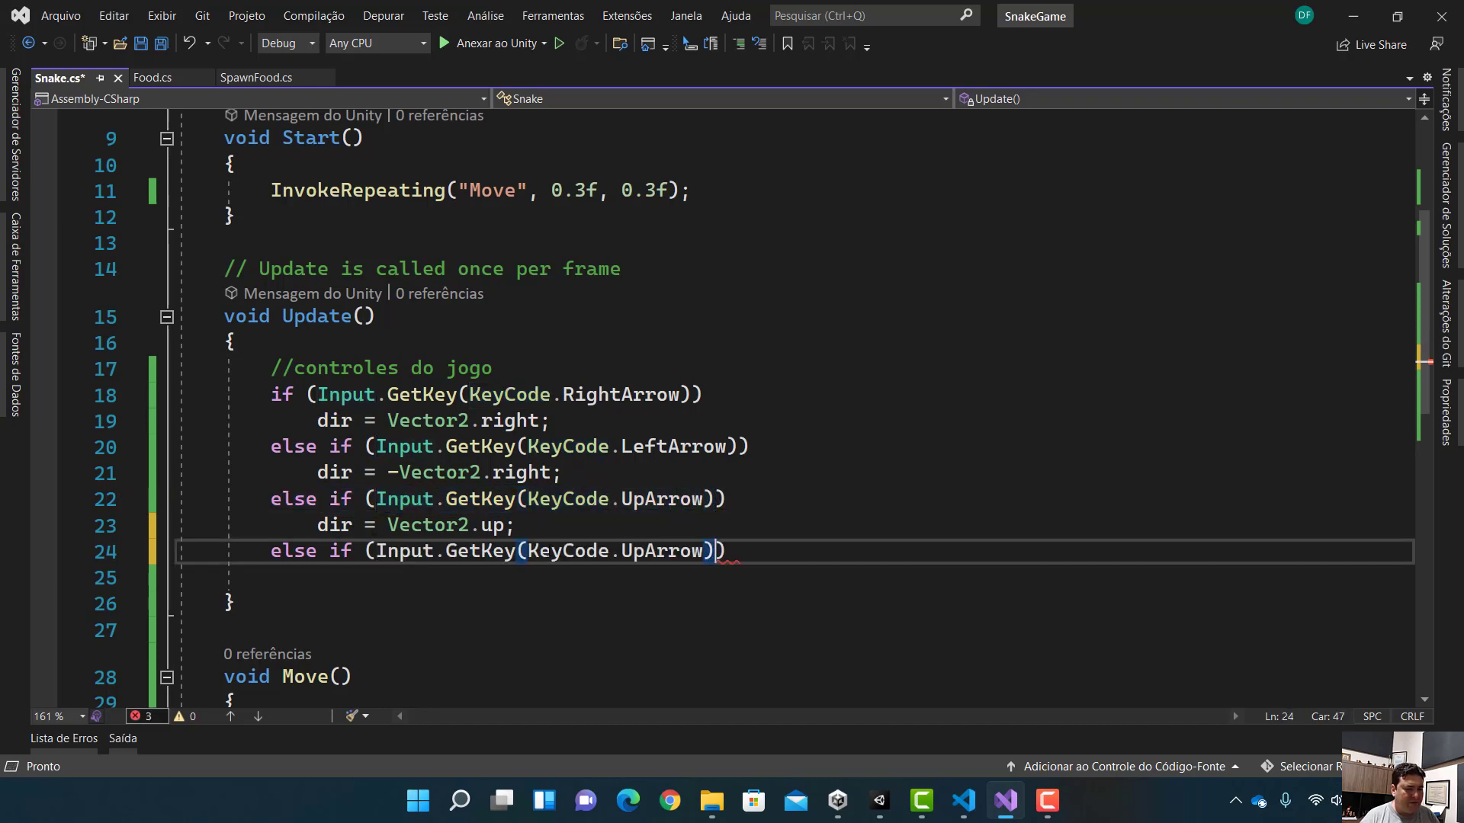
key("Left")
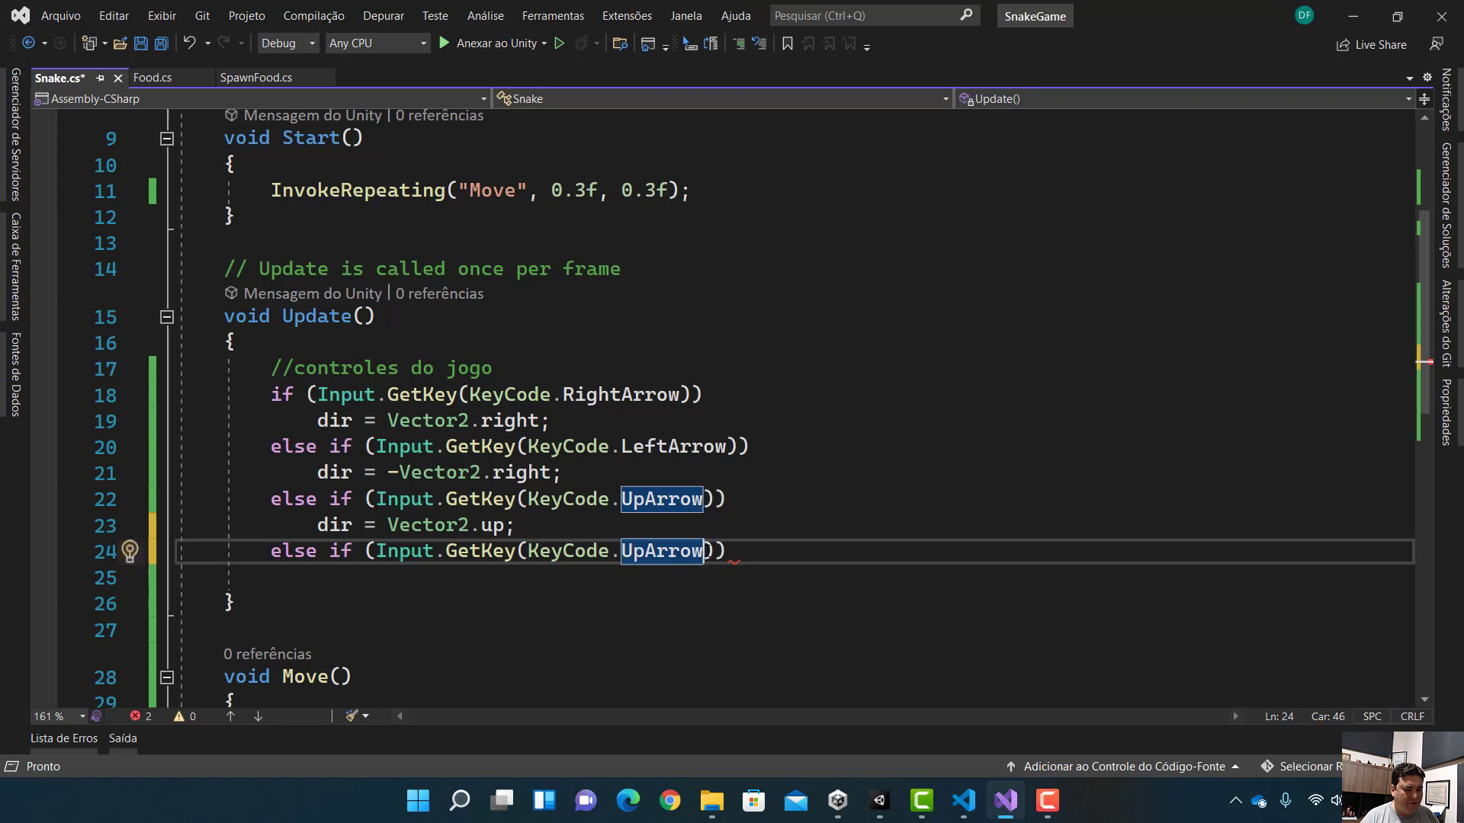
key("ctrl+BackSpace")
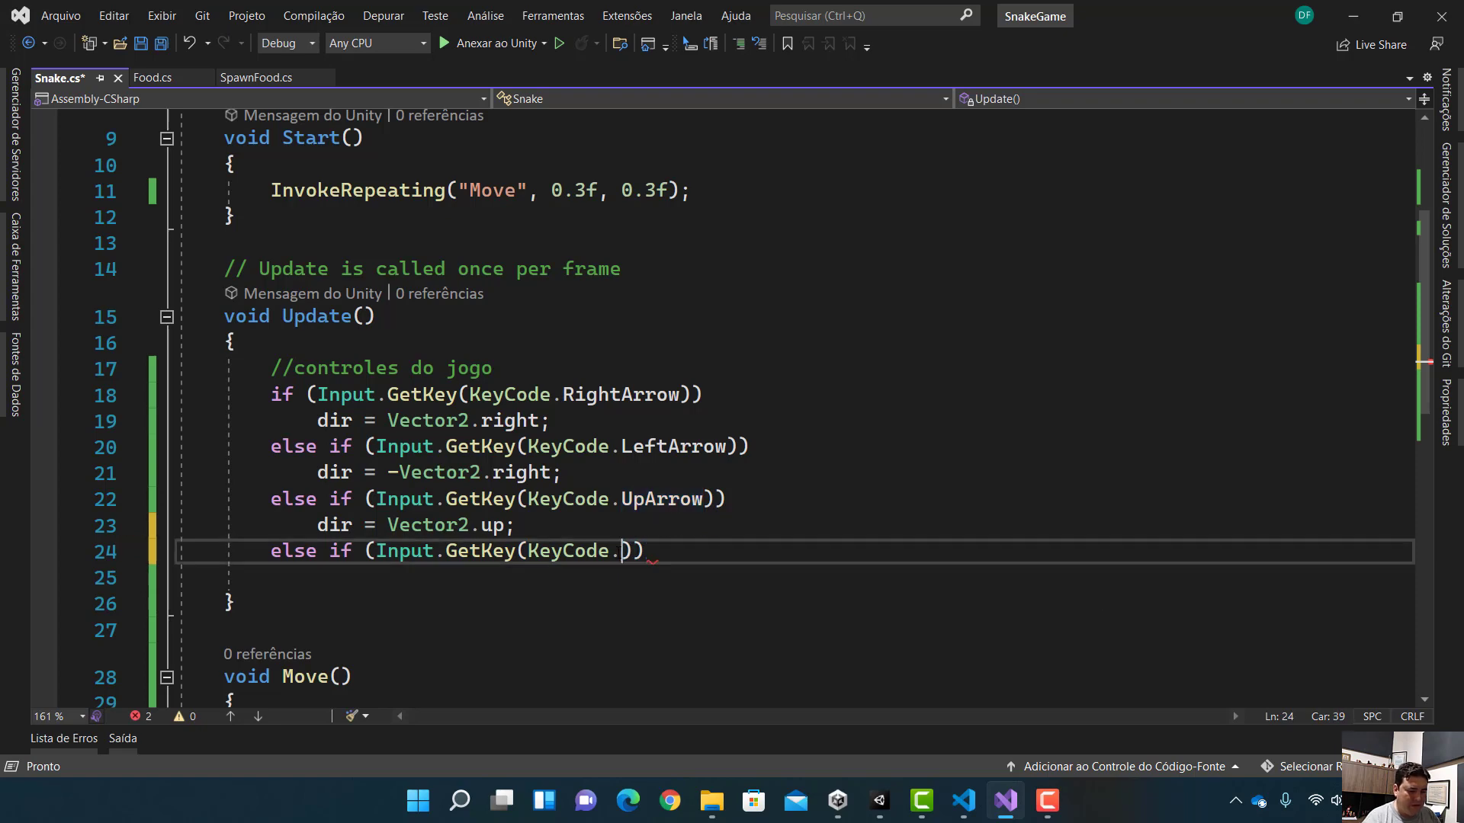
type("D")
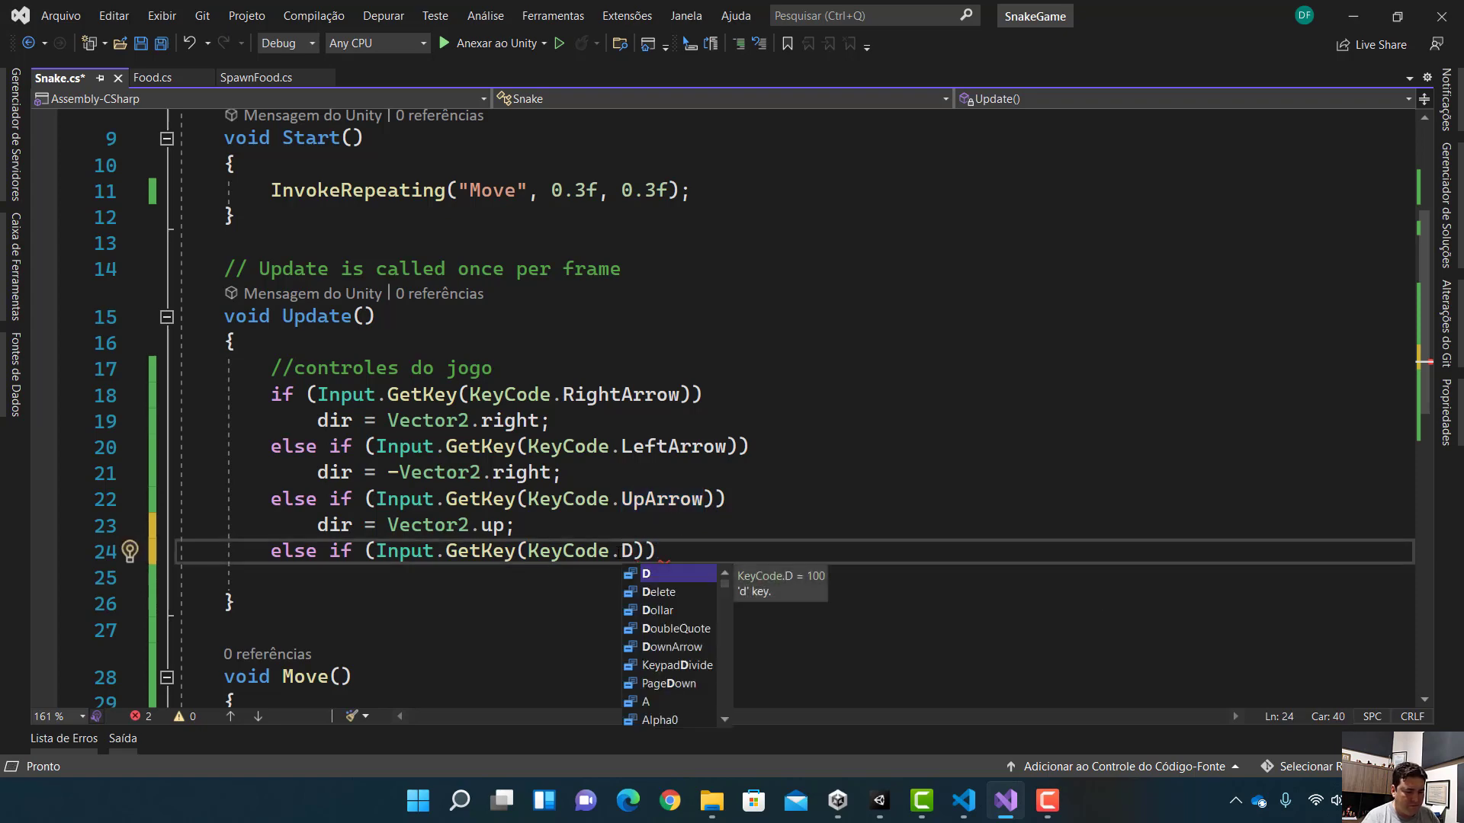
key("BackSpace")
type("d")
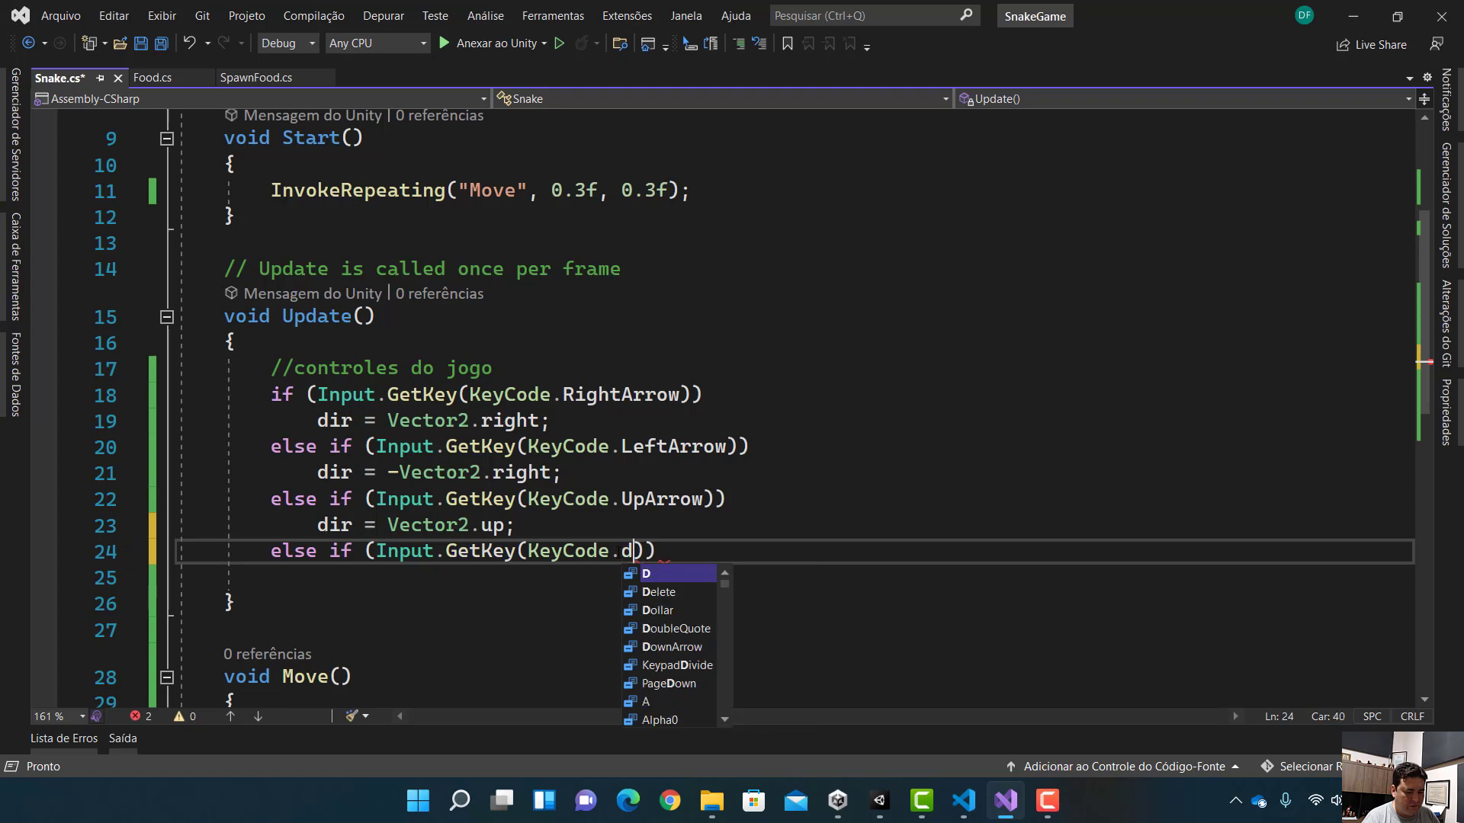
type("o")
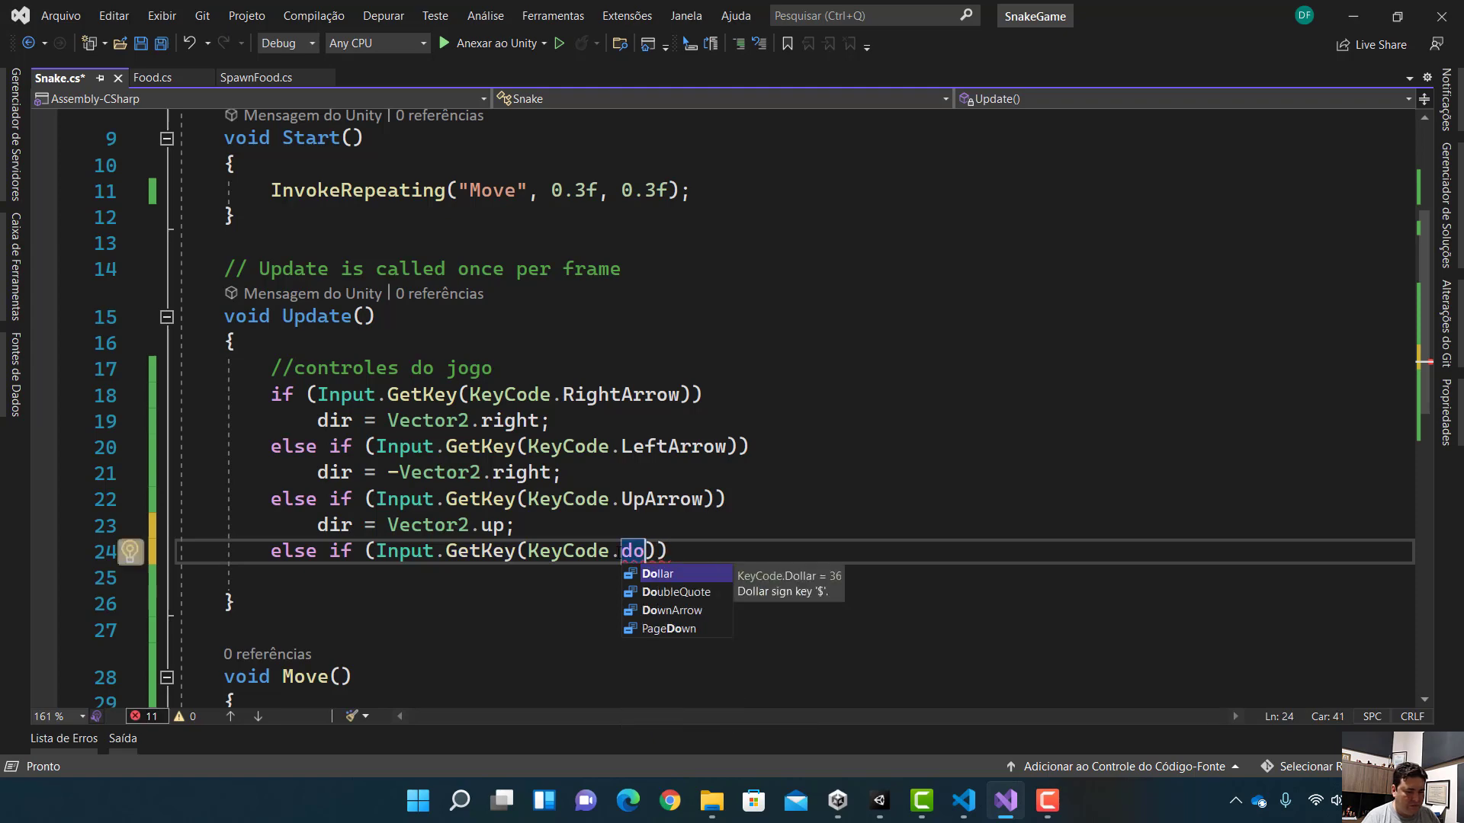
key("Down")
key("Down")
key("Tab")
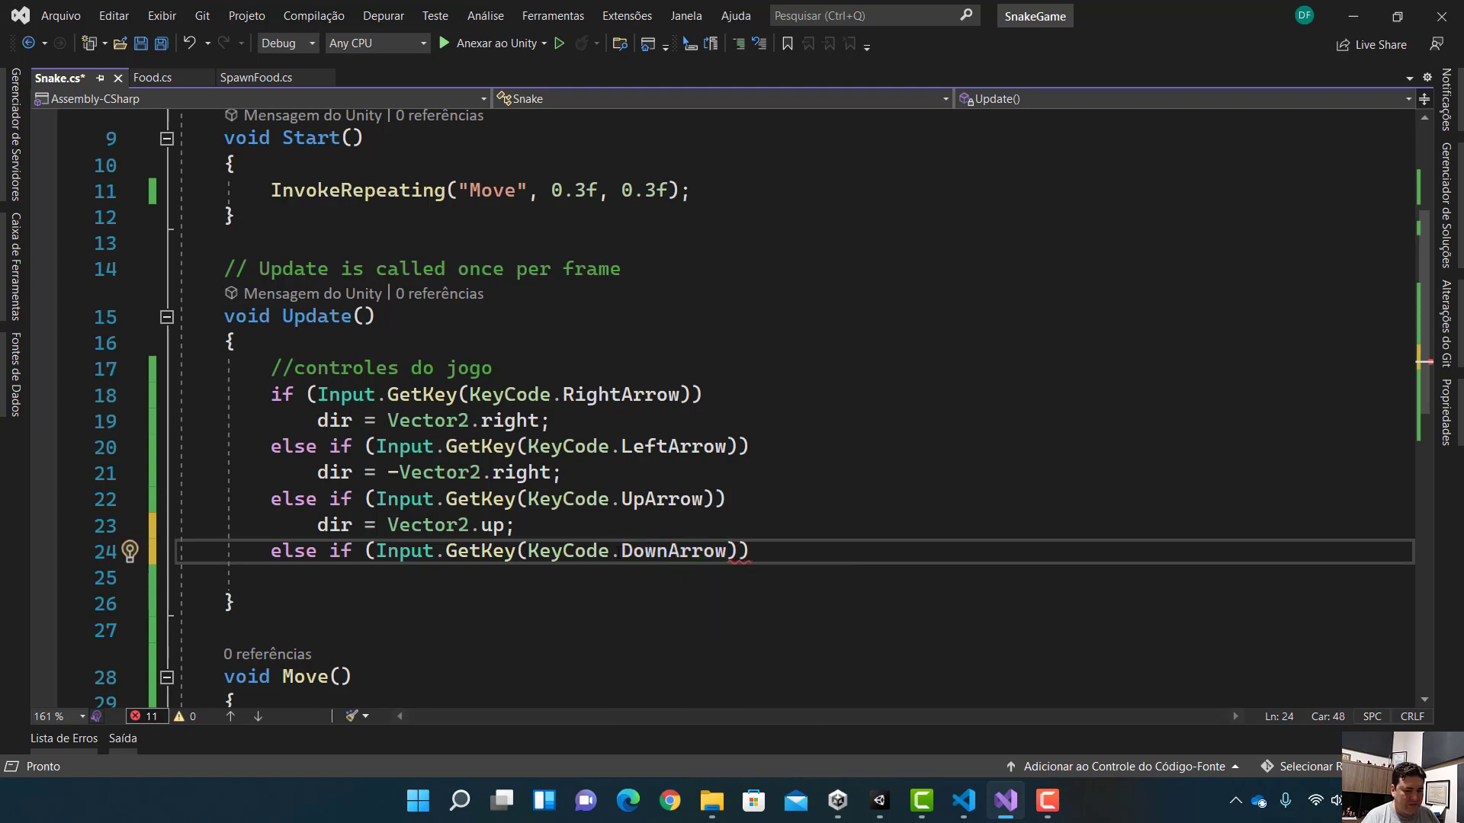
key("End")
key("Return")
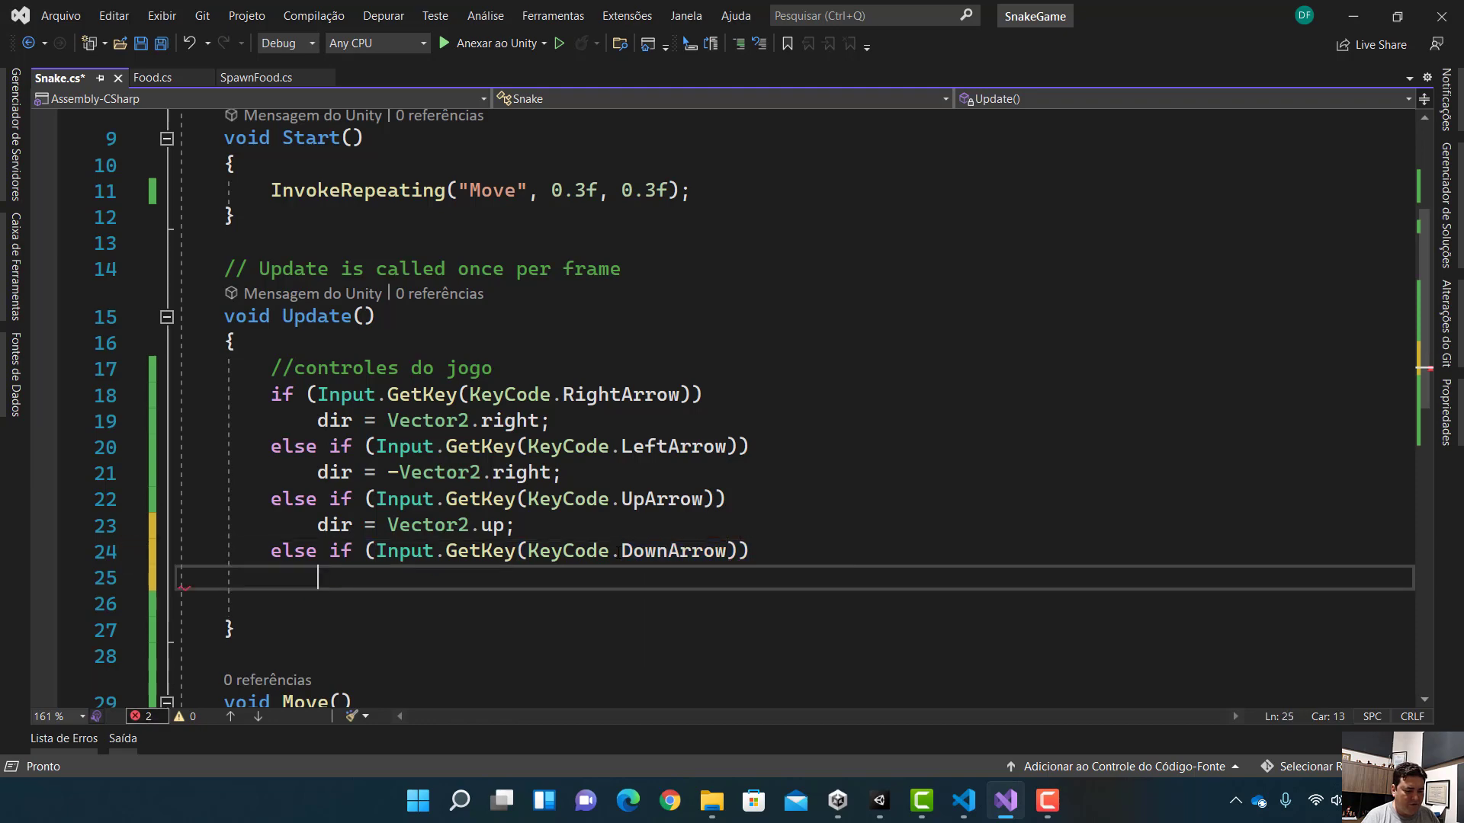
Write dir = Vector2.up; on line 25 under the DownArrow check and save Snake.cs.
type("dir = ")
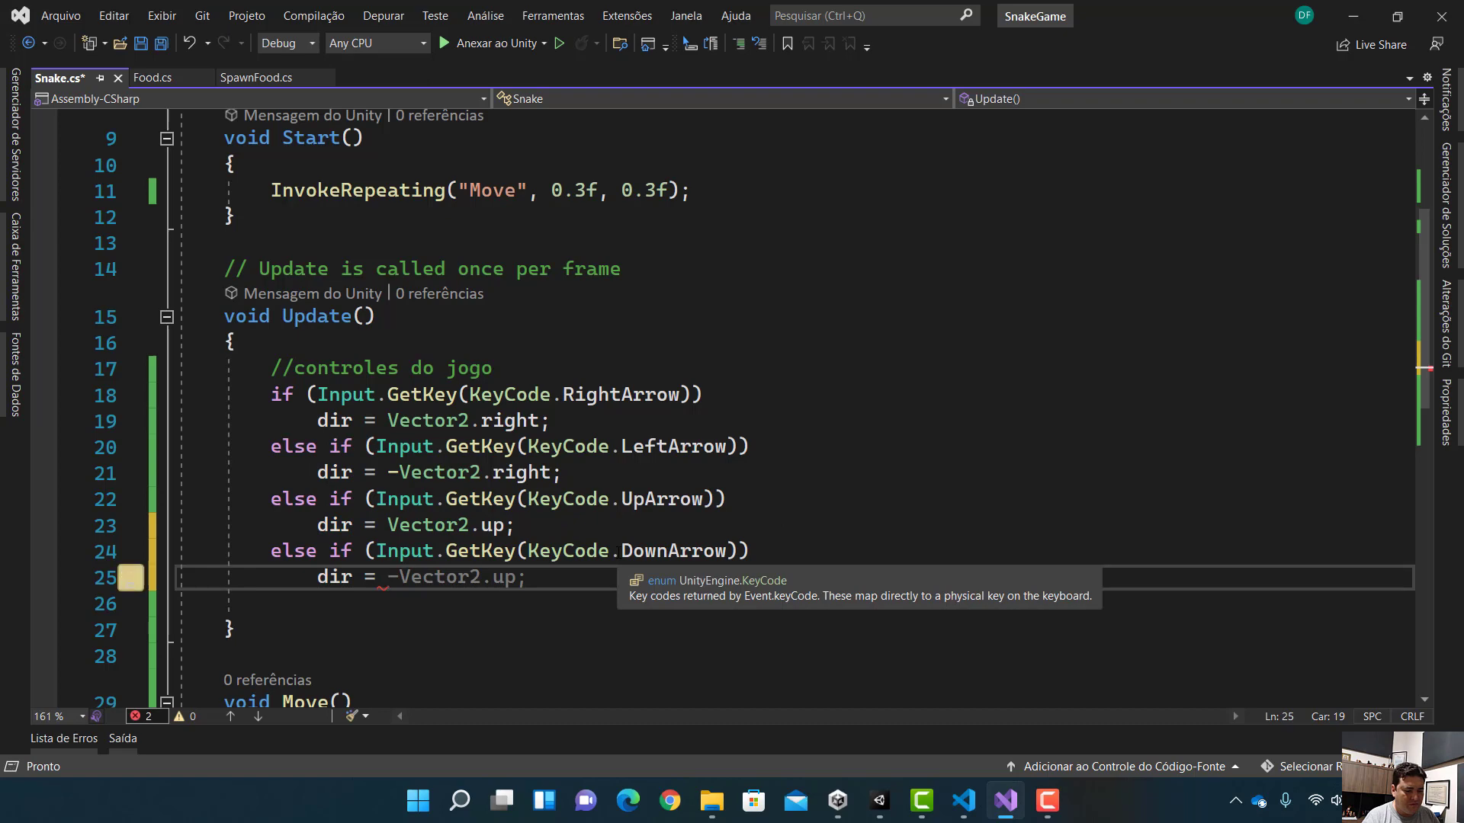
type("ve")
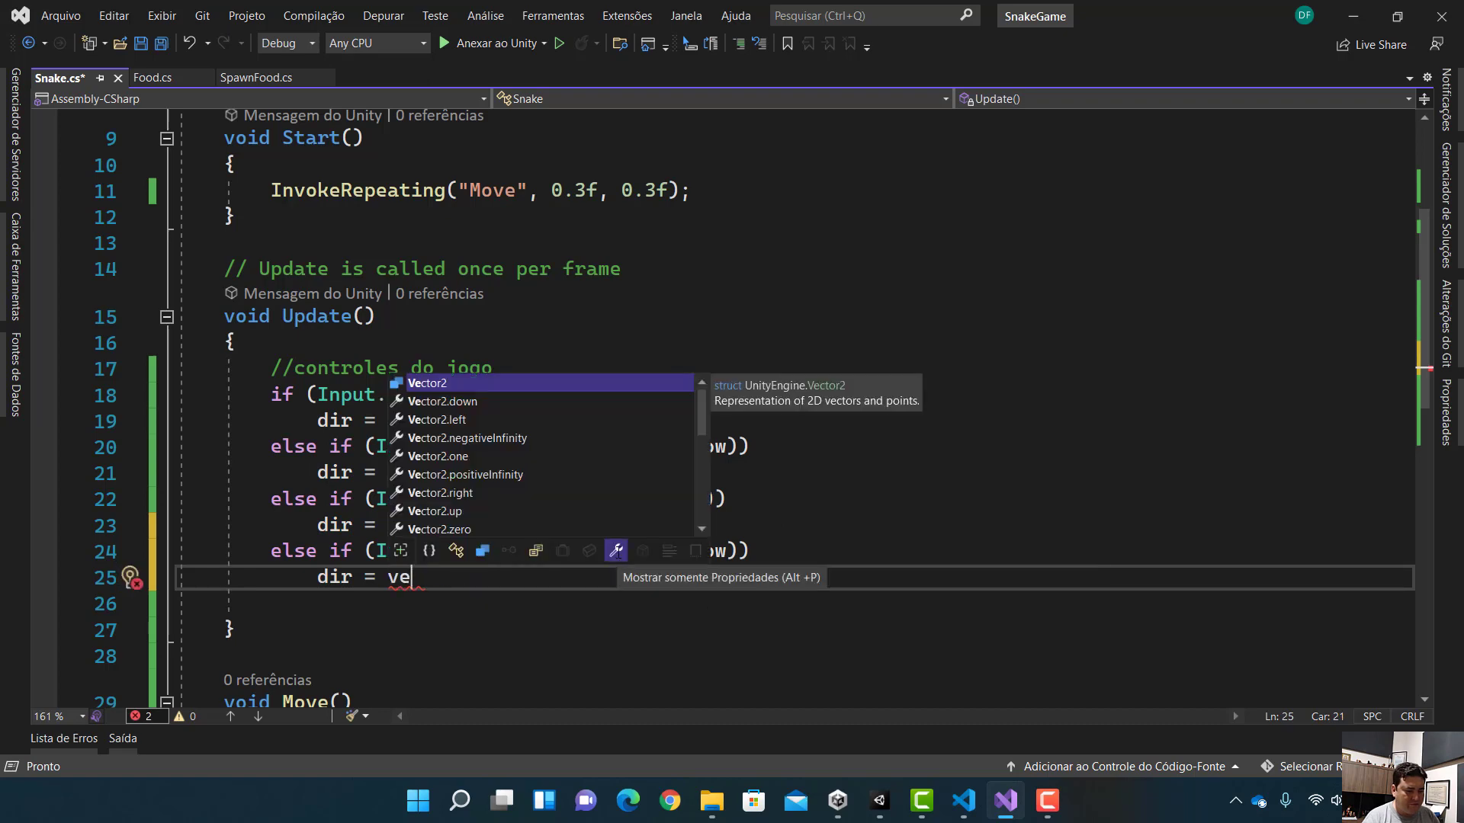
key("Tab")
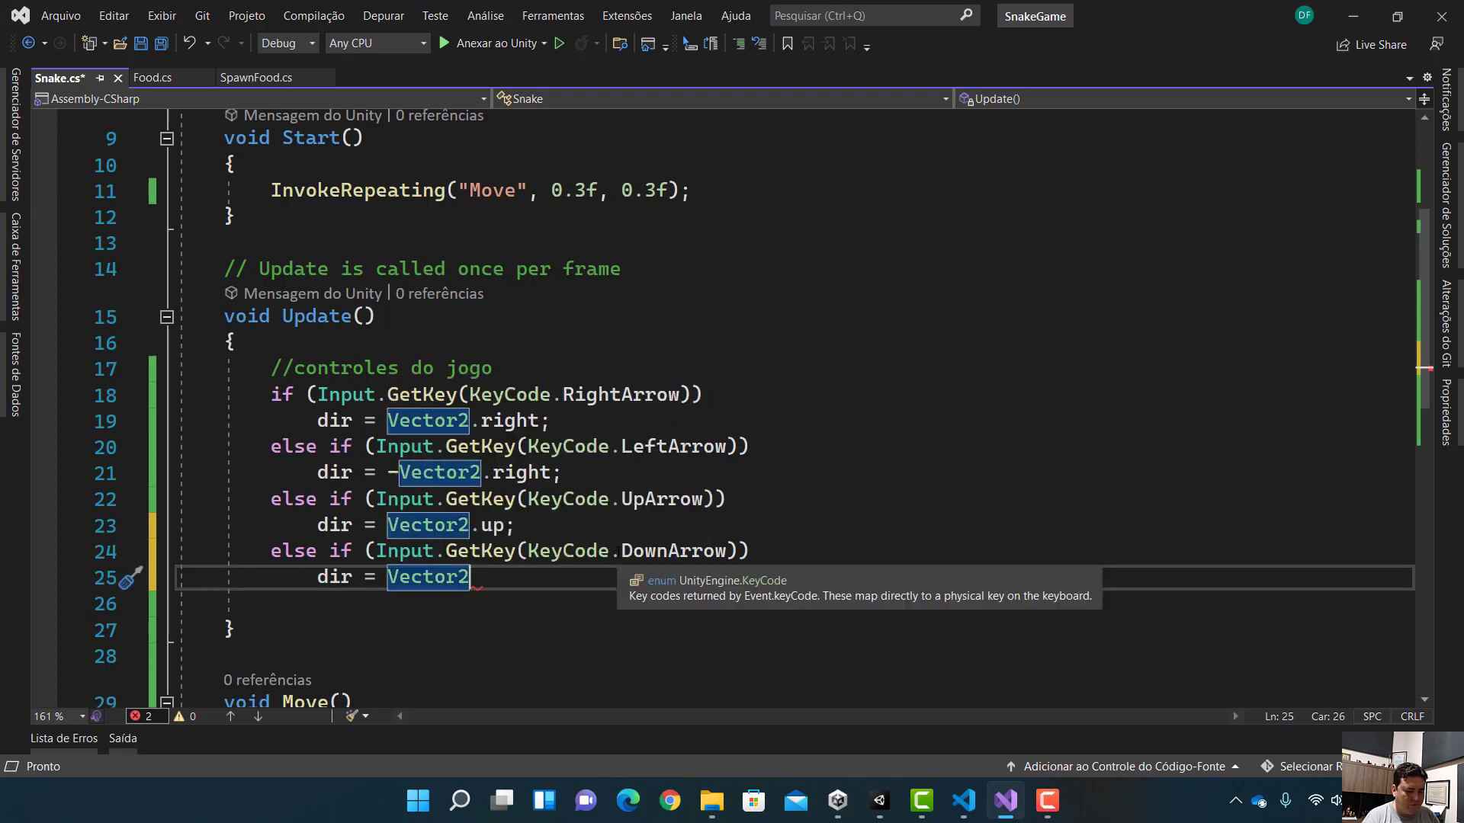
type(".")
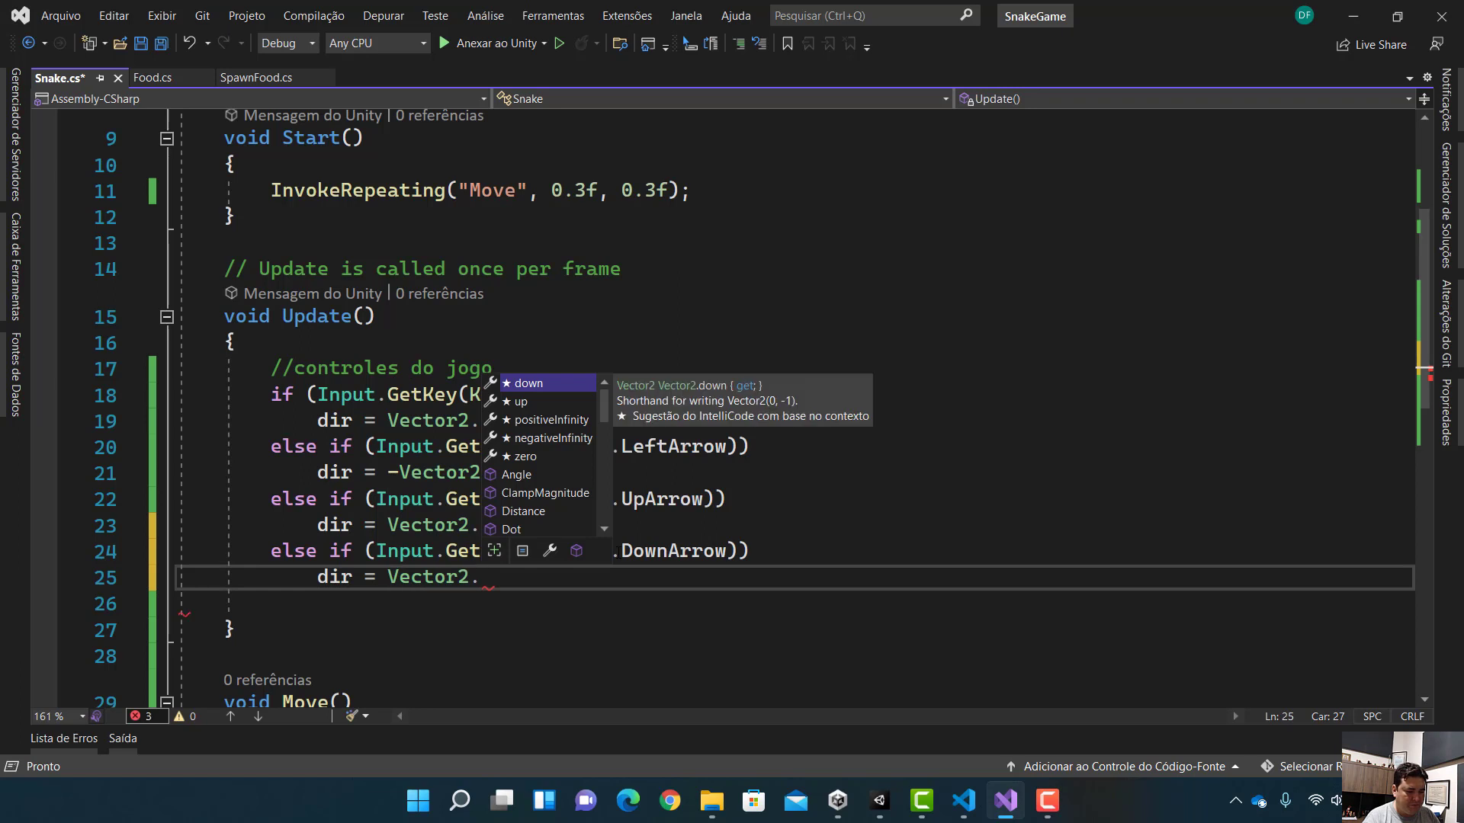
key("Down")
key("Up")
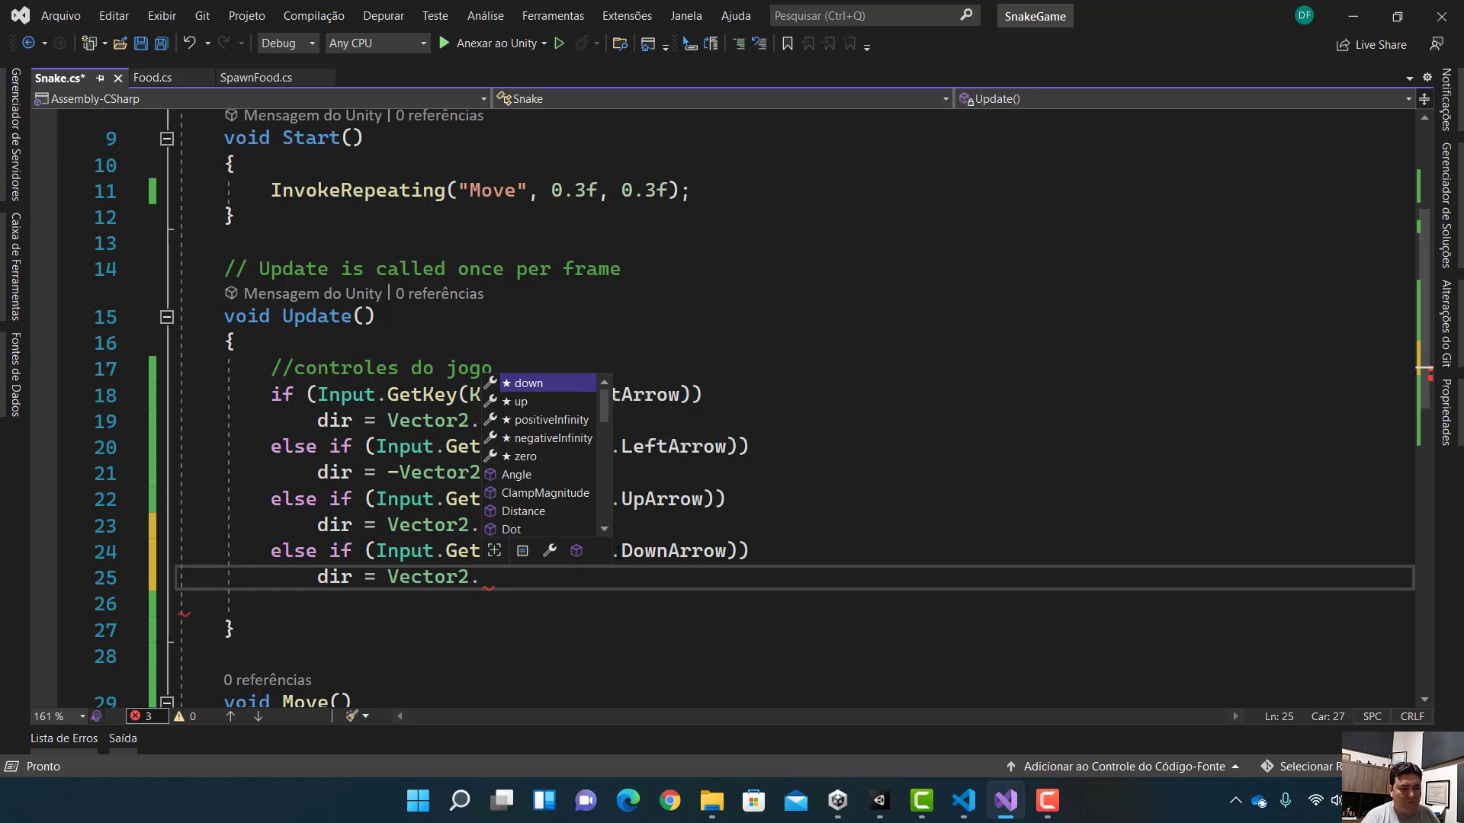
key("Down")
key("Up")
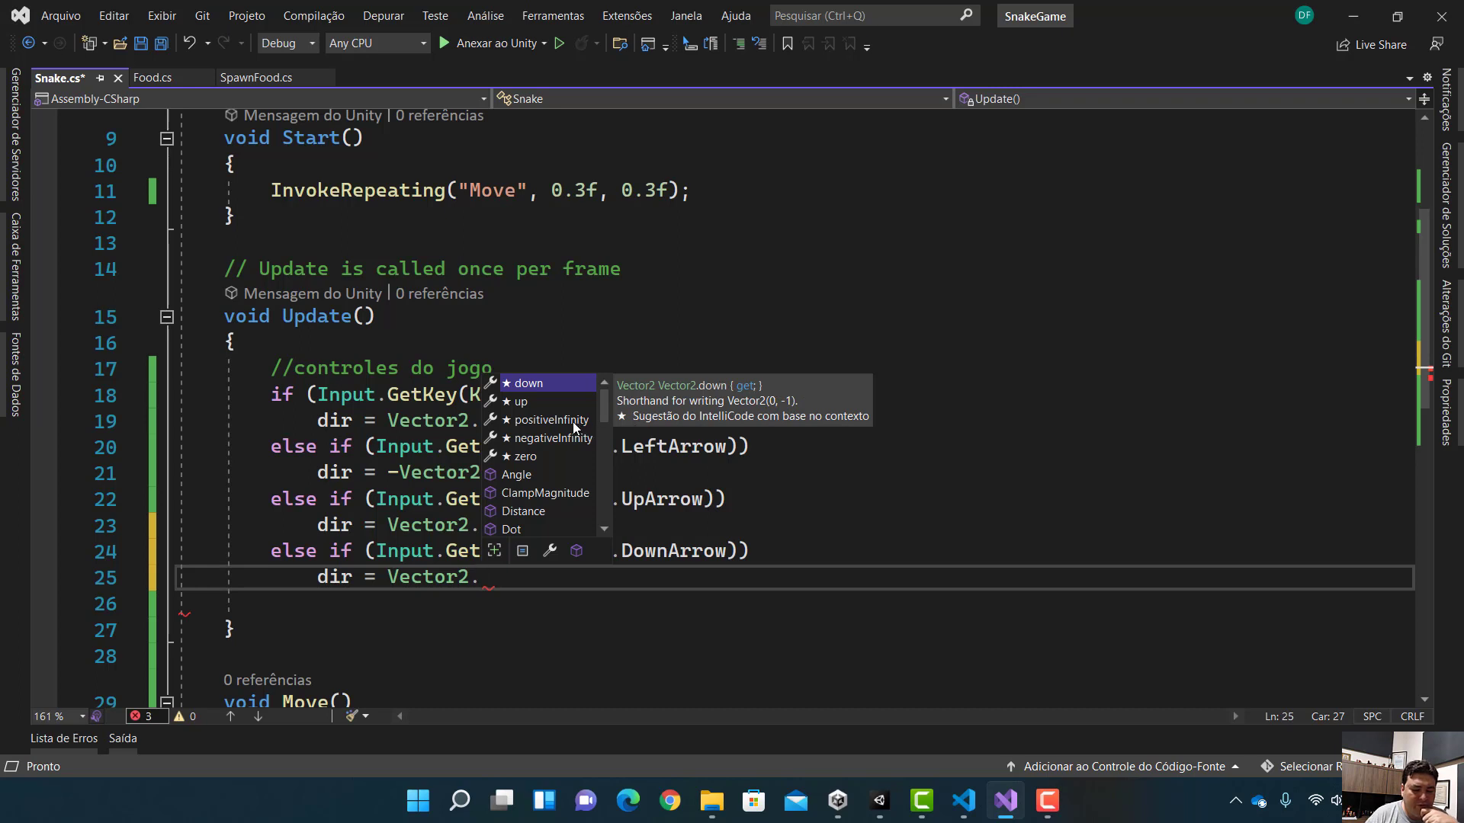
key("Down")
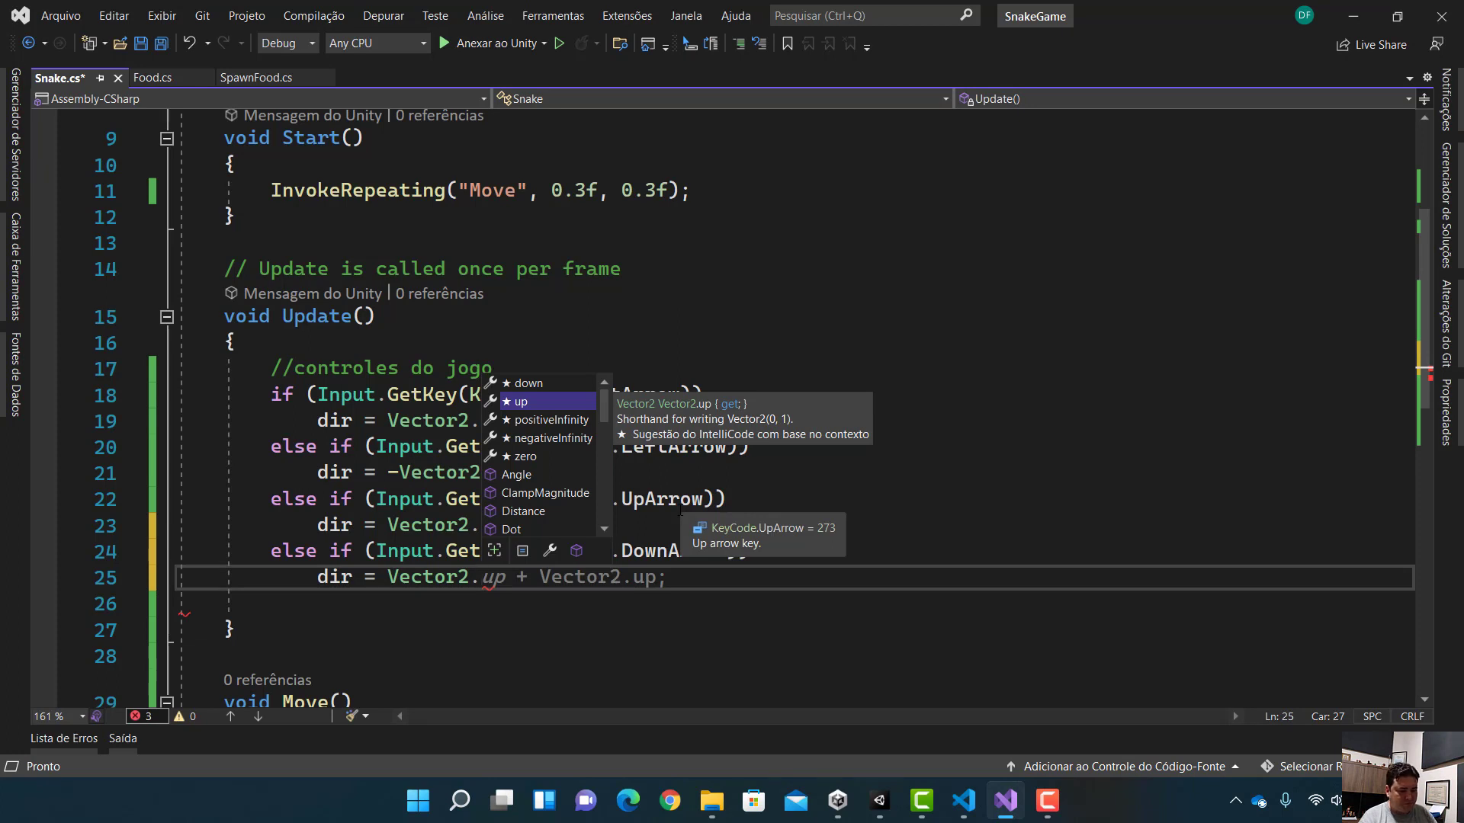
key("Tab")
type(";")
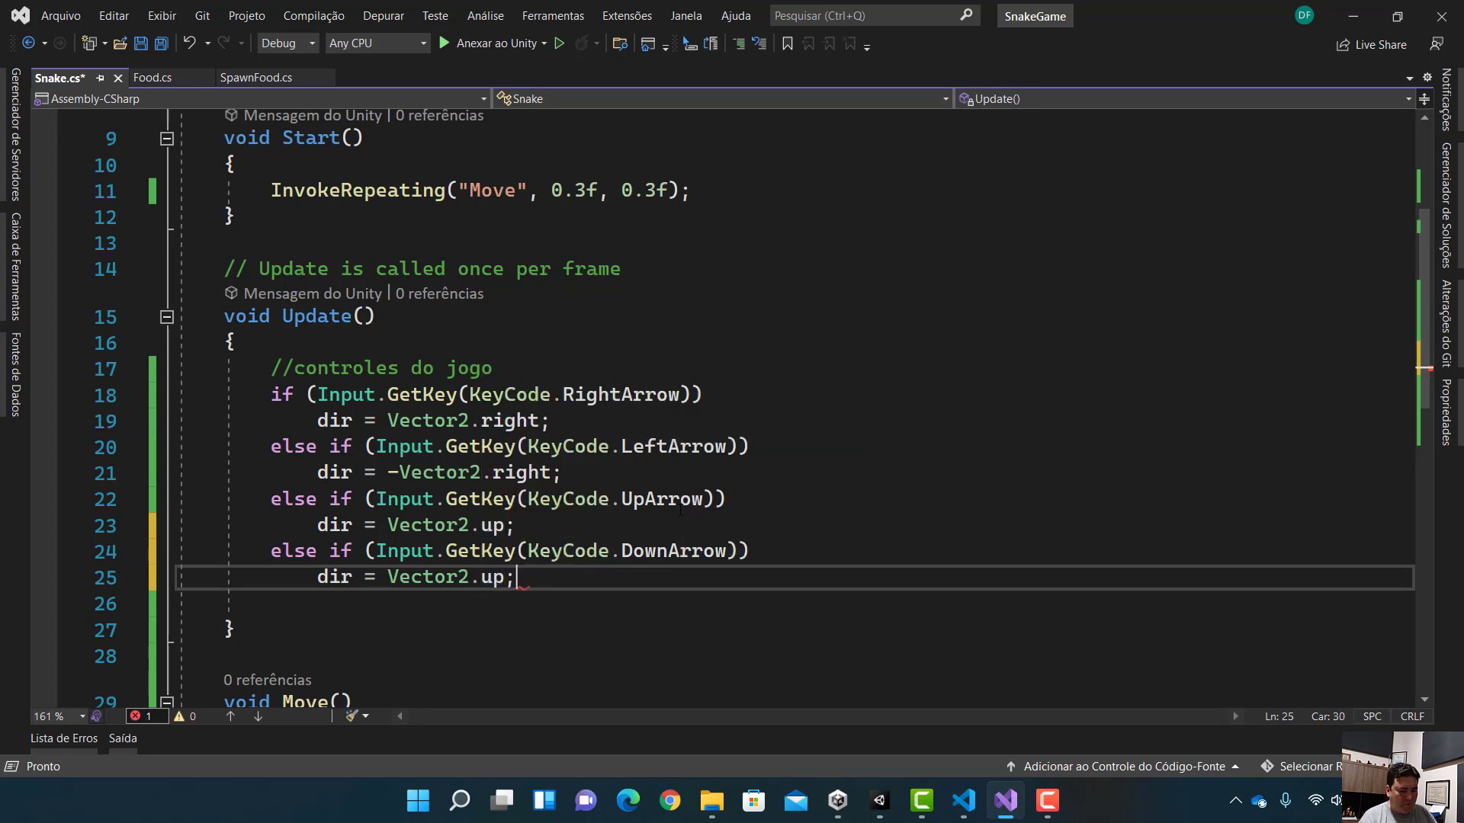
key("ctrl+s")
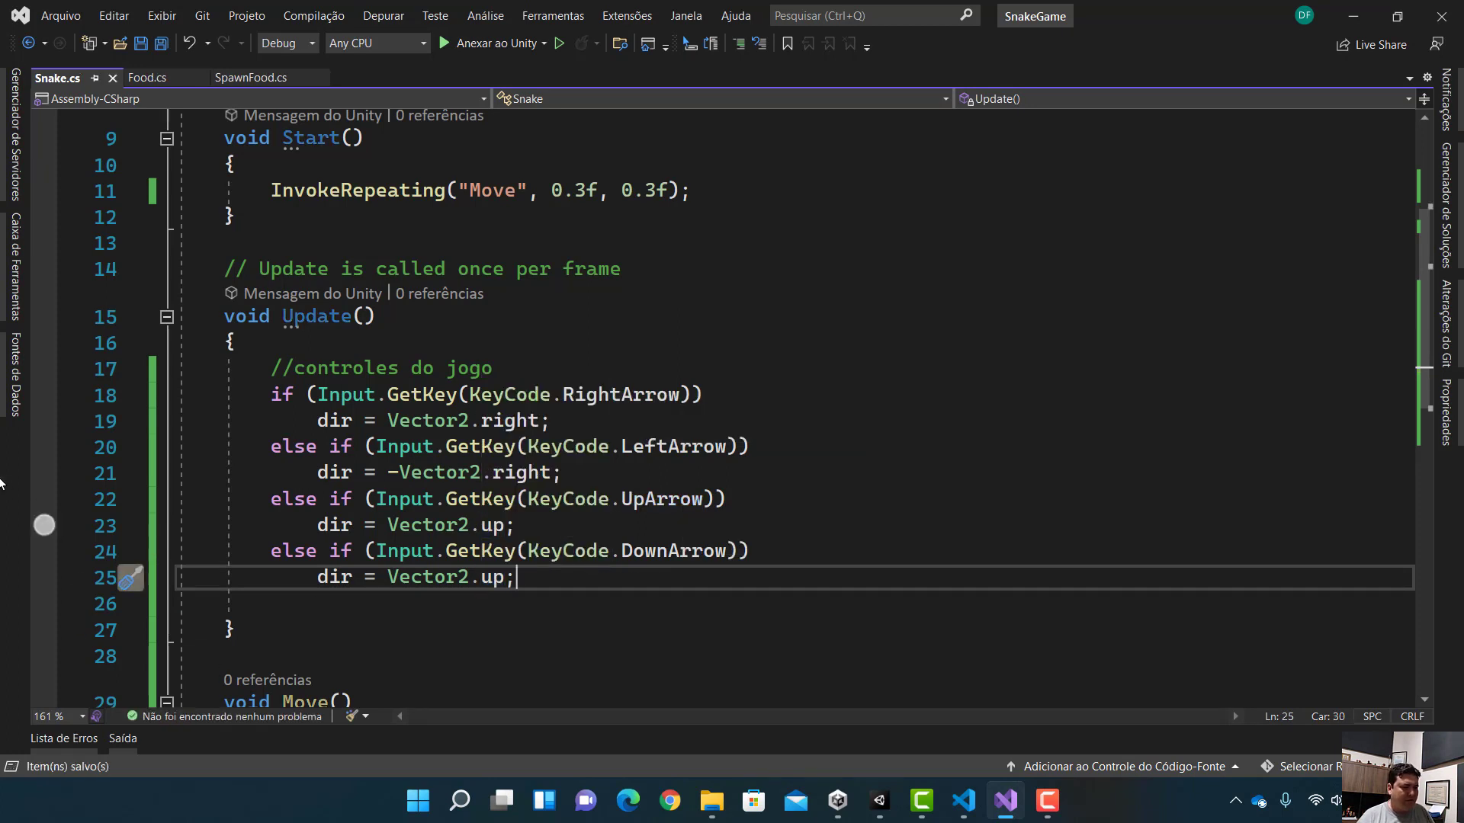
Add a minus sign so line 25 reads dir = -Vector2.up;.
key("F10")
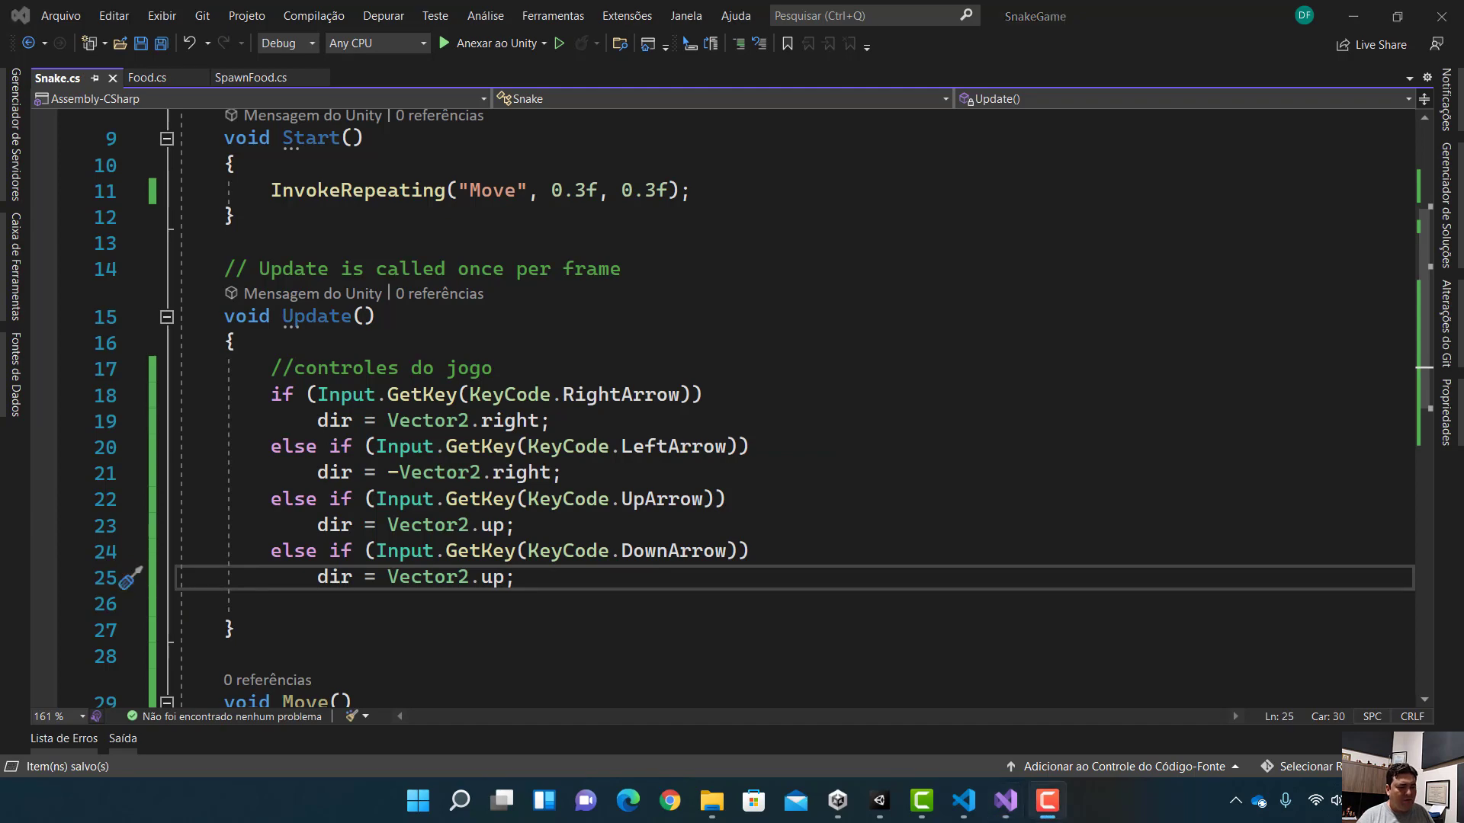
left_click(385, 577)
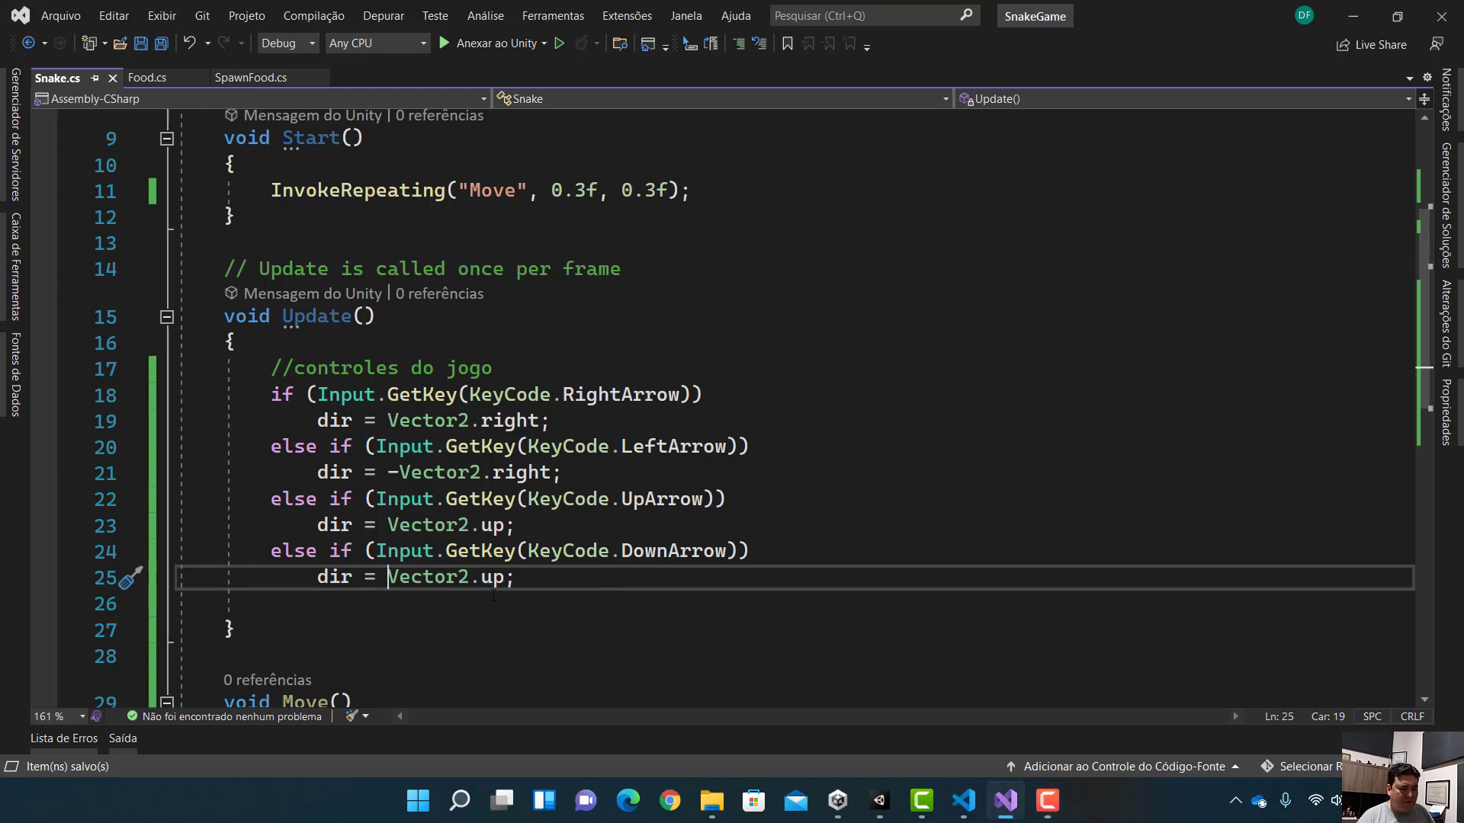
type("-")
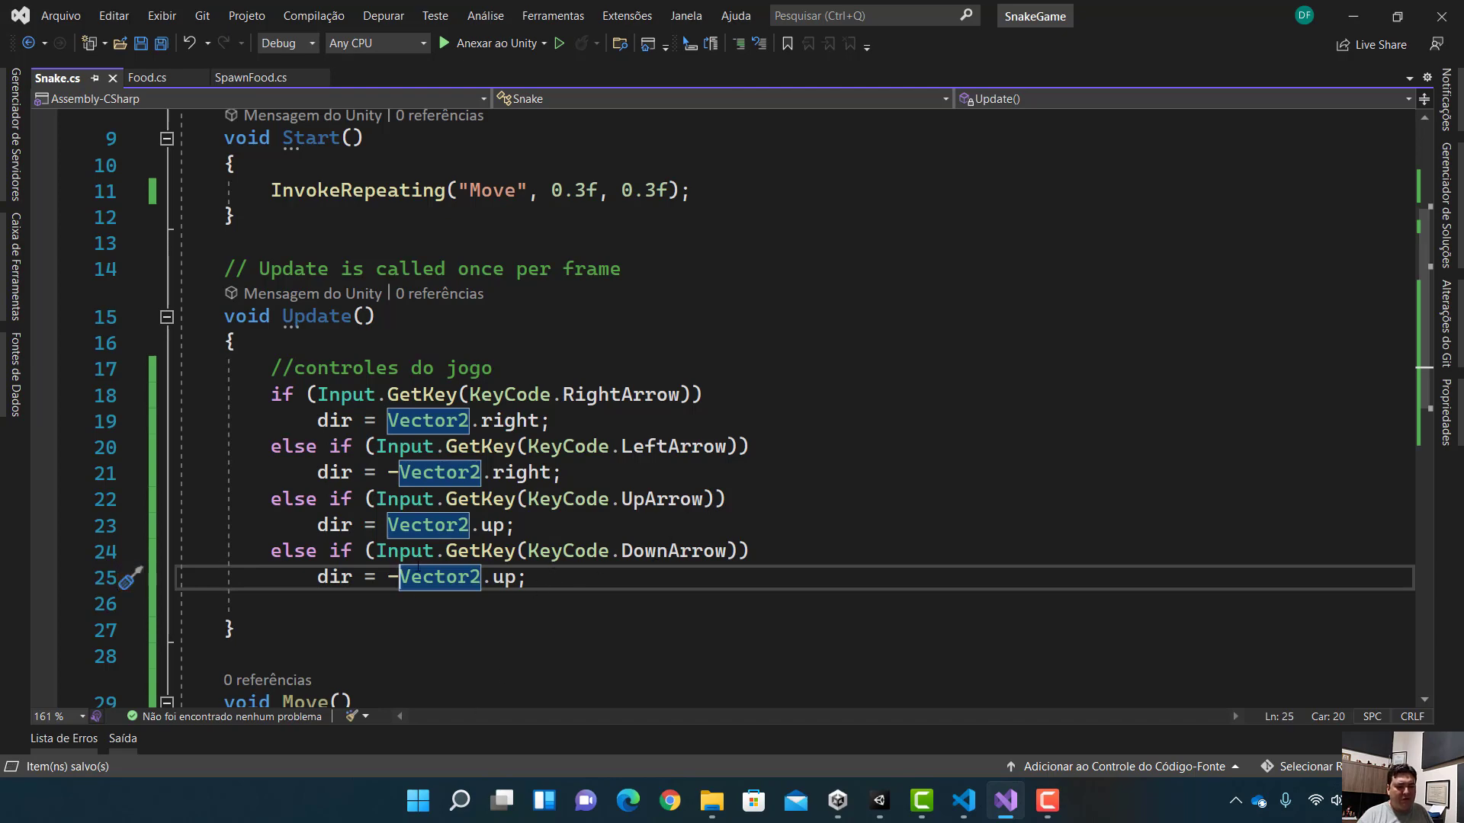
mouse_move(464, 568)
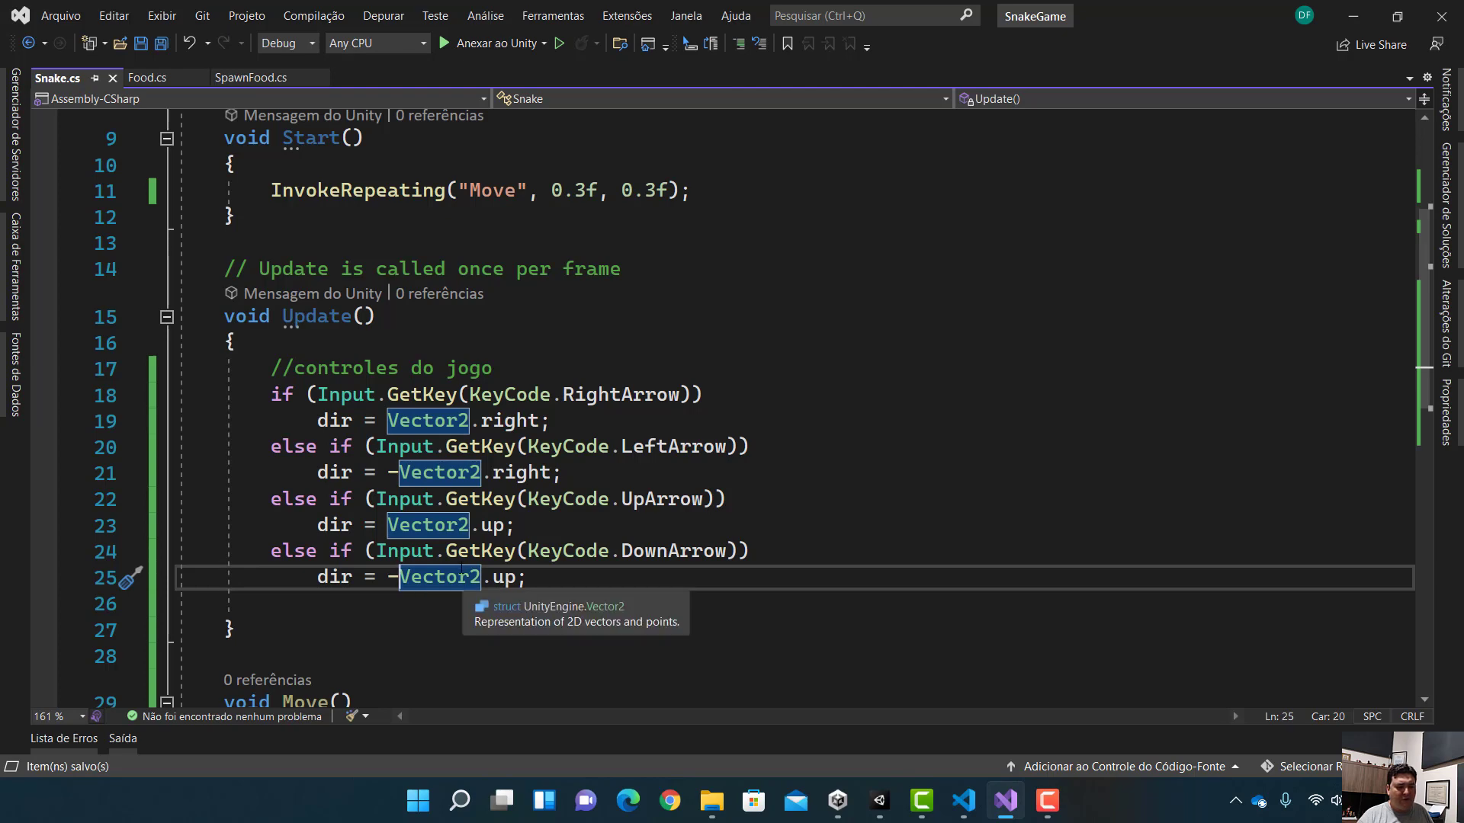
mouse_move(578, 501)
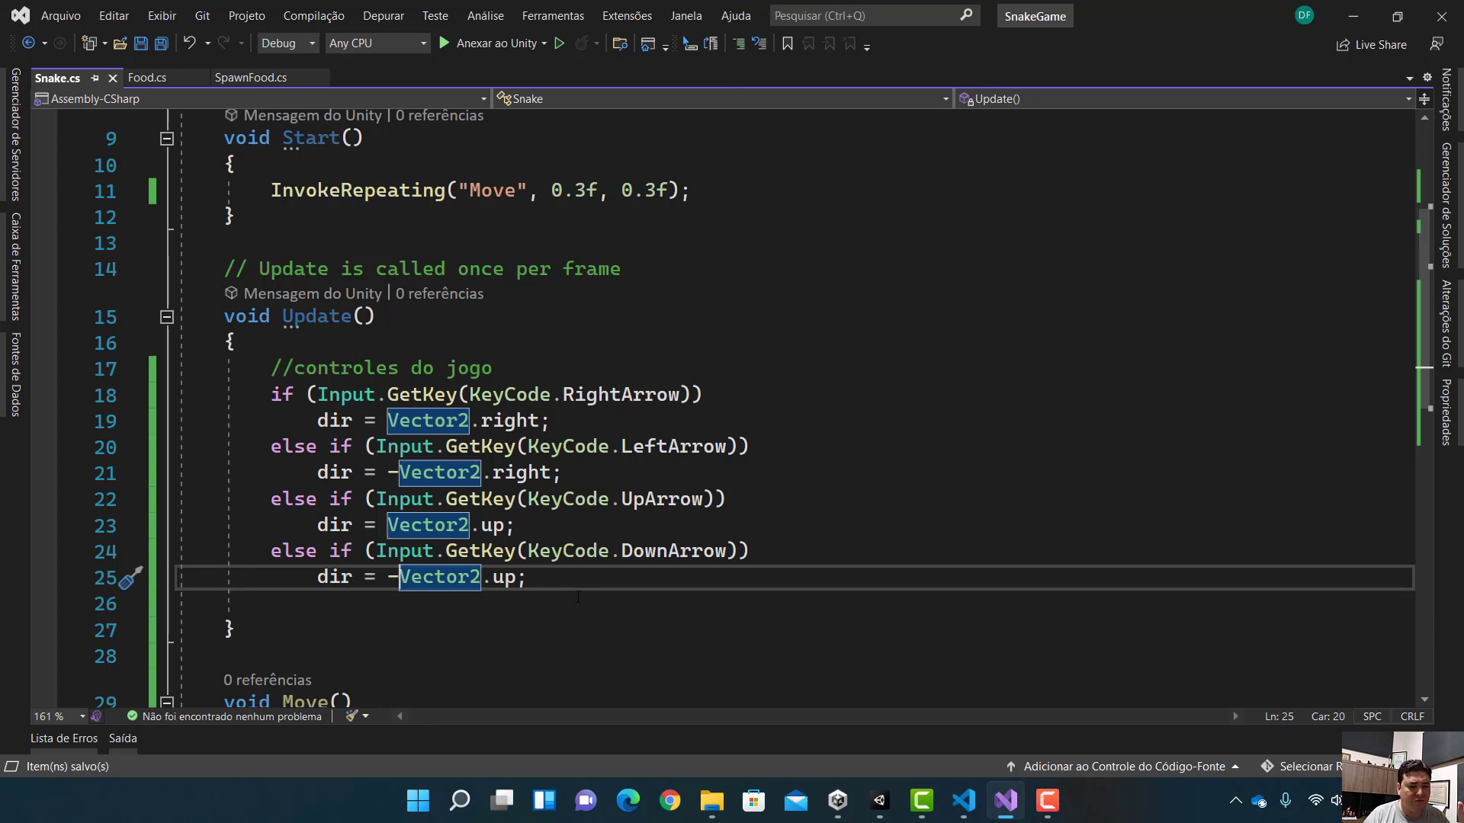
left_click(558, 579)
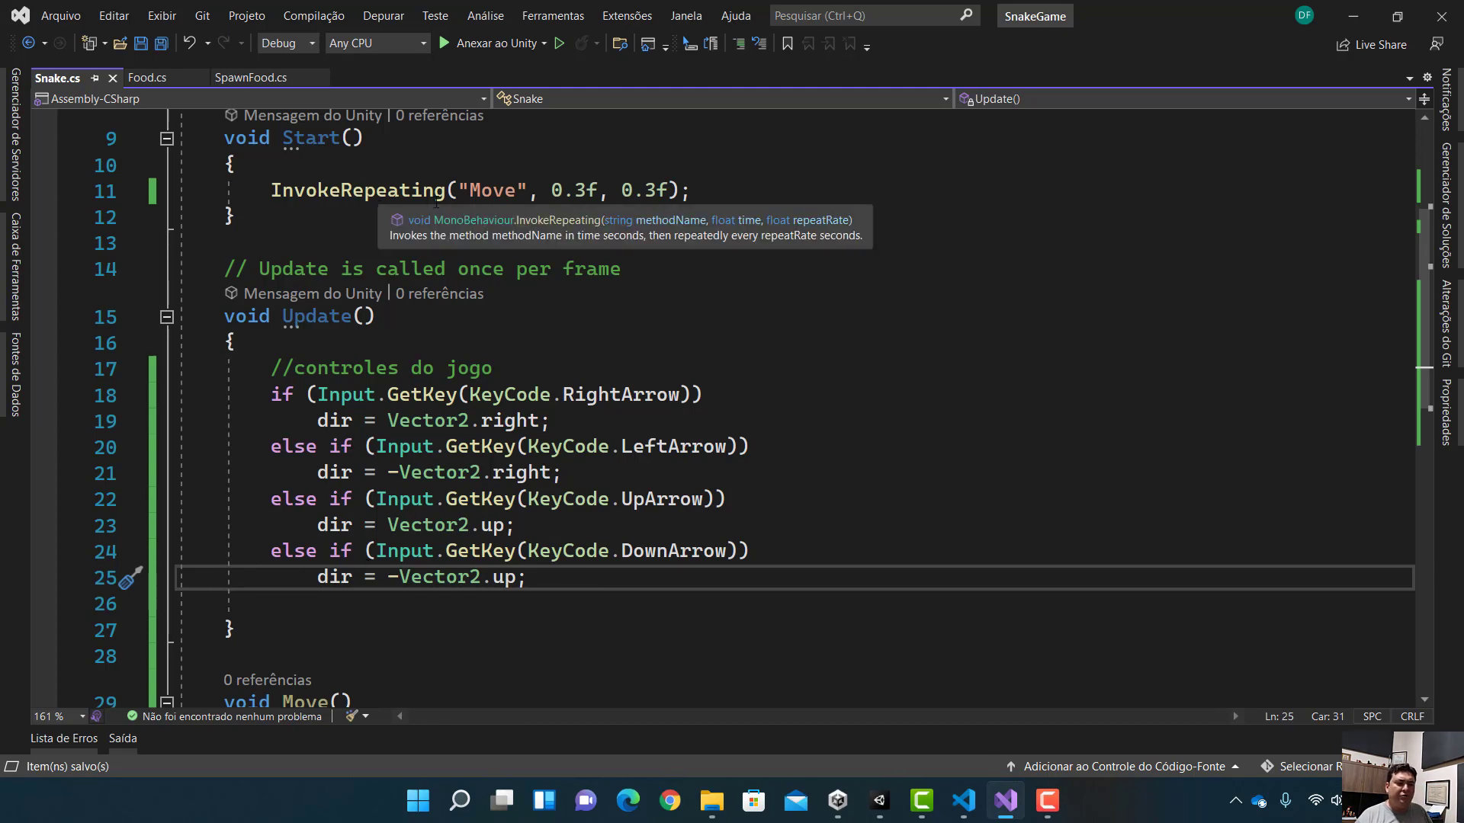
scroll(392, 218, "down", 2)
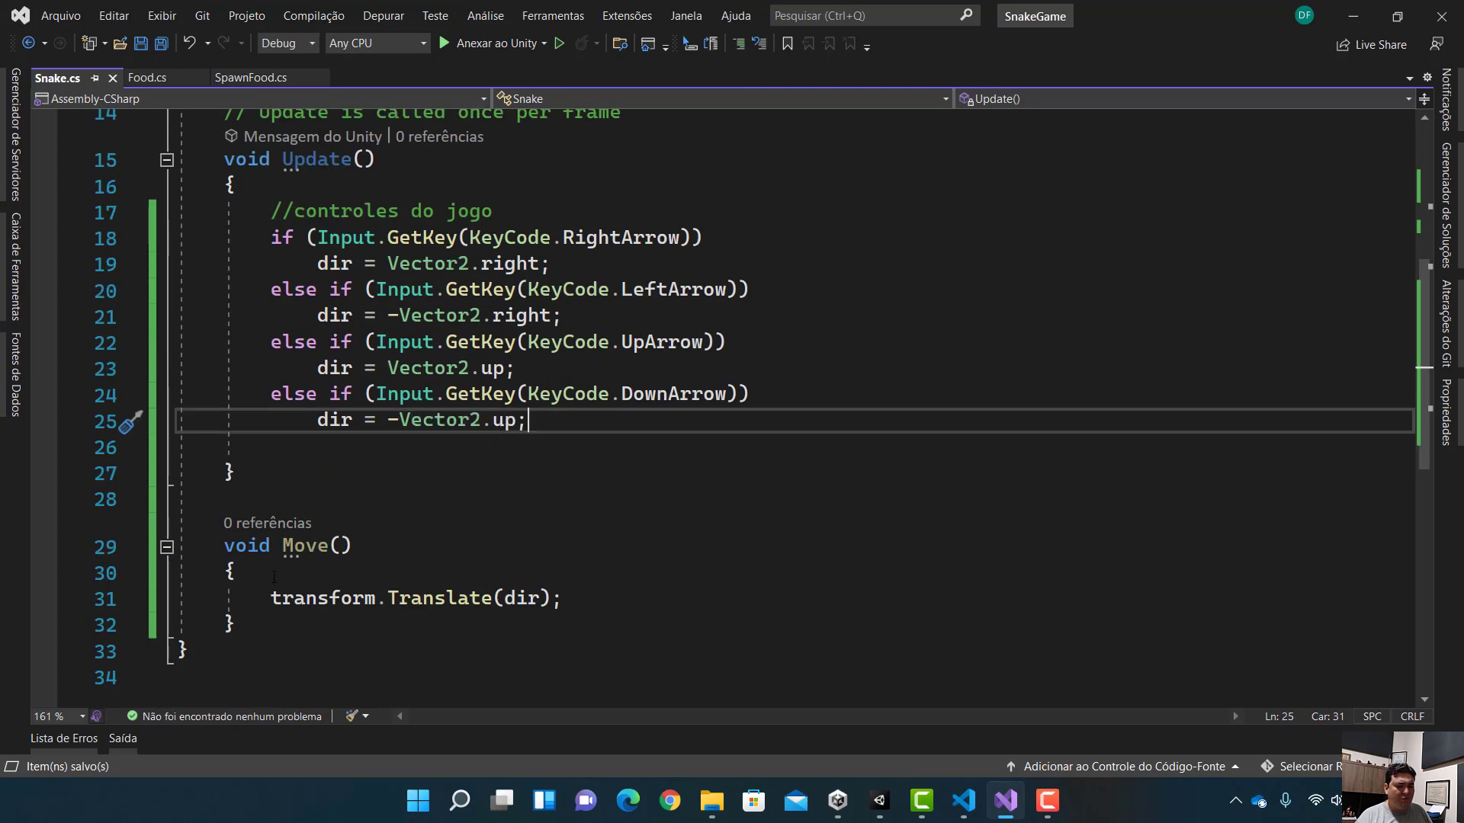
mouse_move(439, 600)
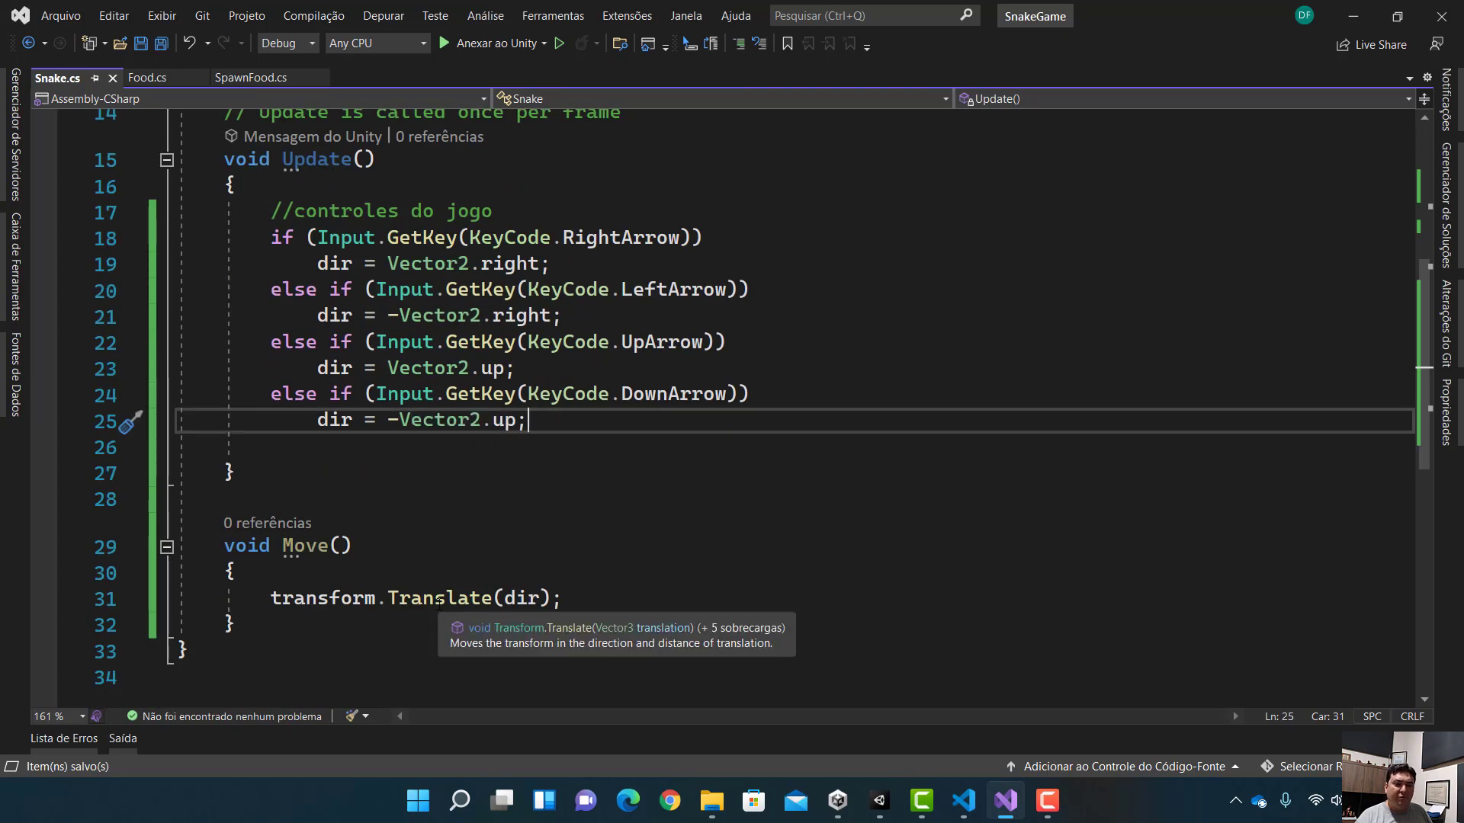
mouse_move(512, 599)
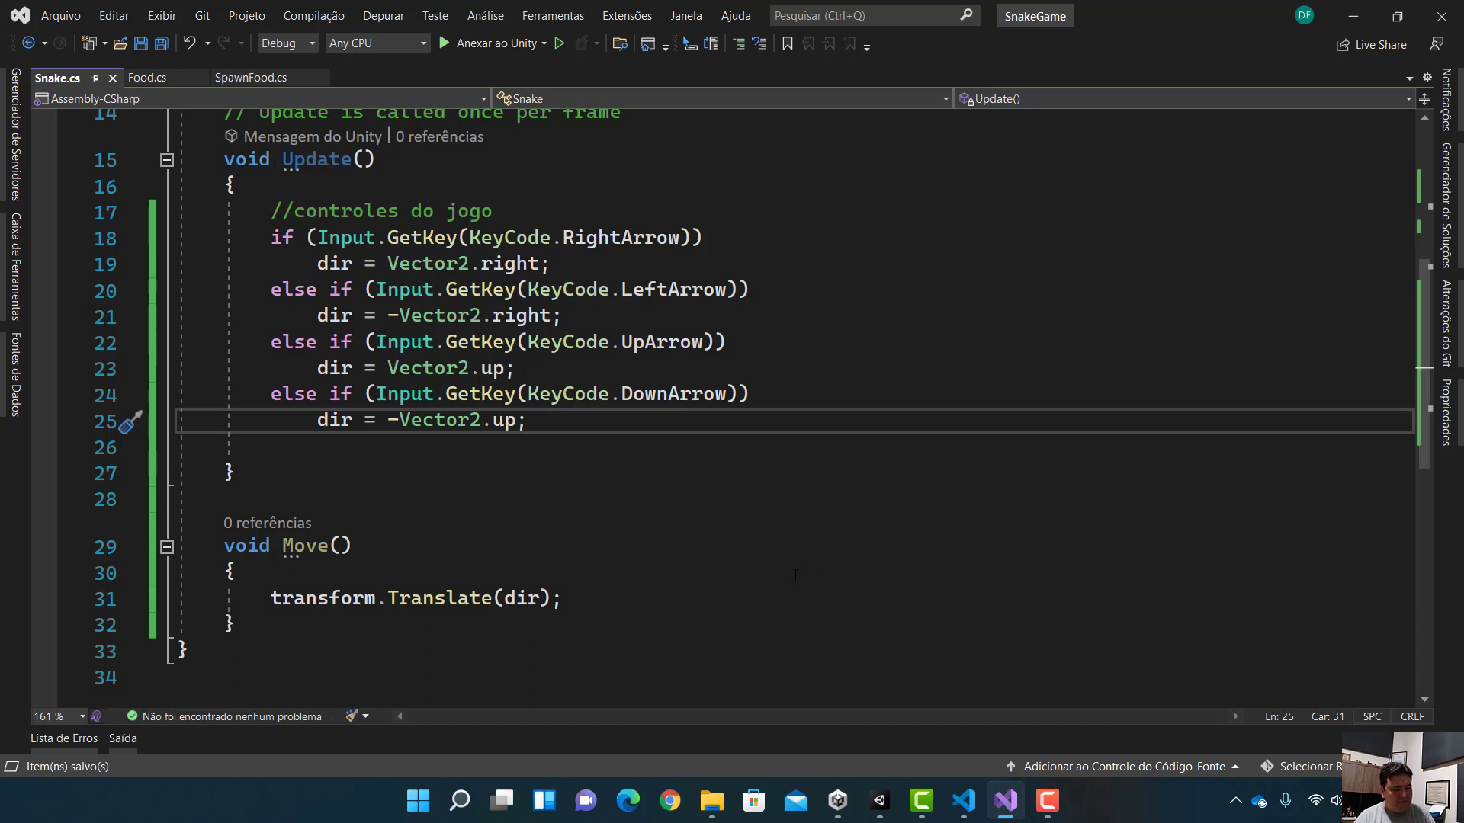
mouse_move(1005, 801)
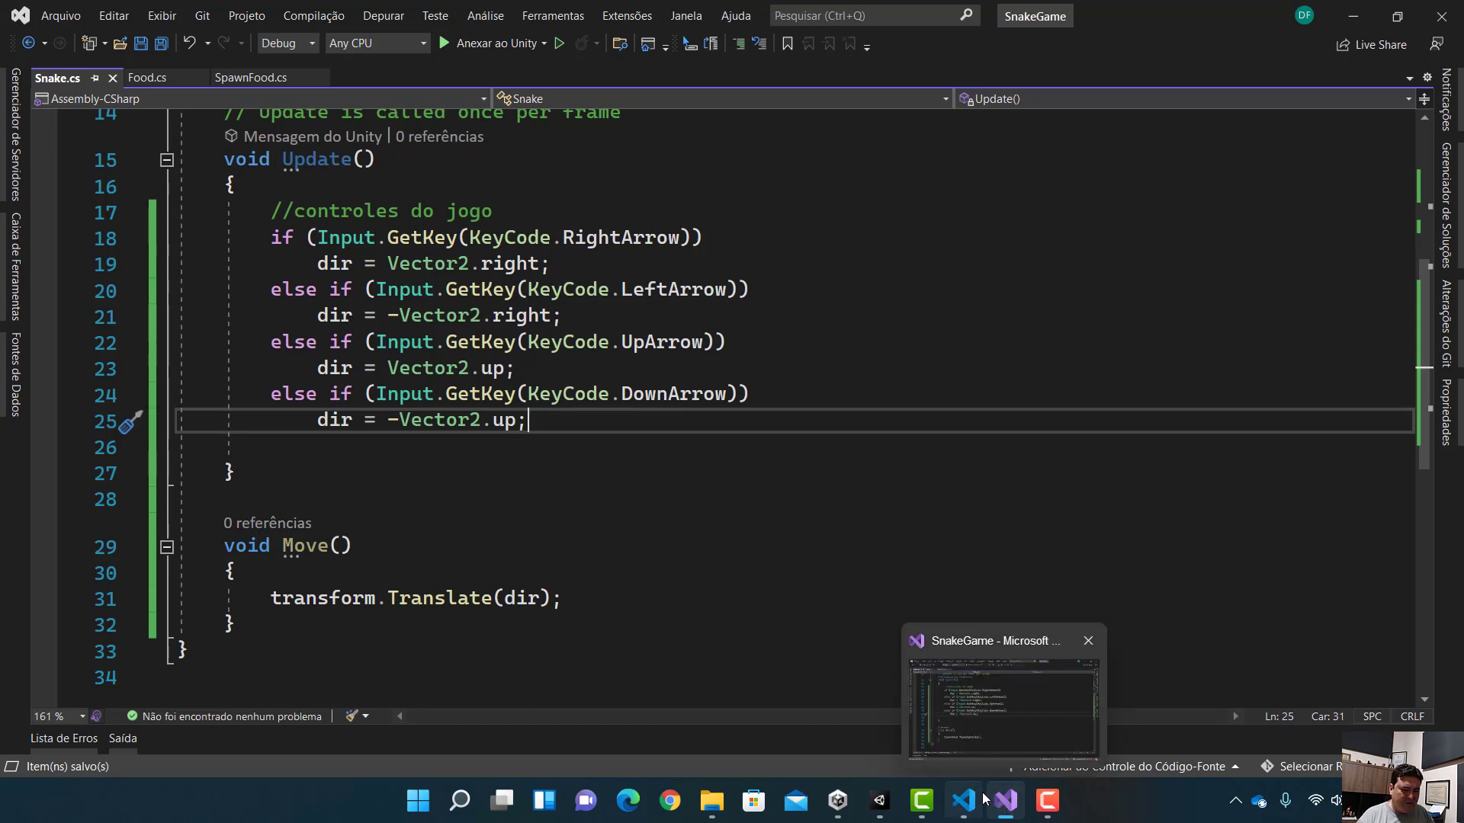
Switch back to Unity, start Play mode, and steer the snake head down, right and left.
left_click(1353, 16)
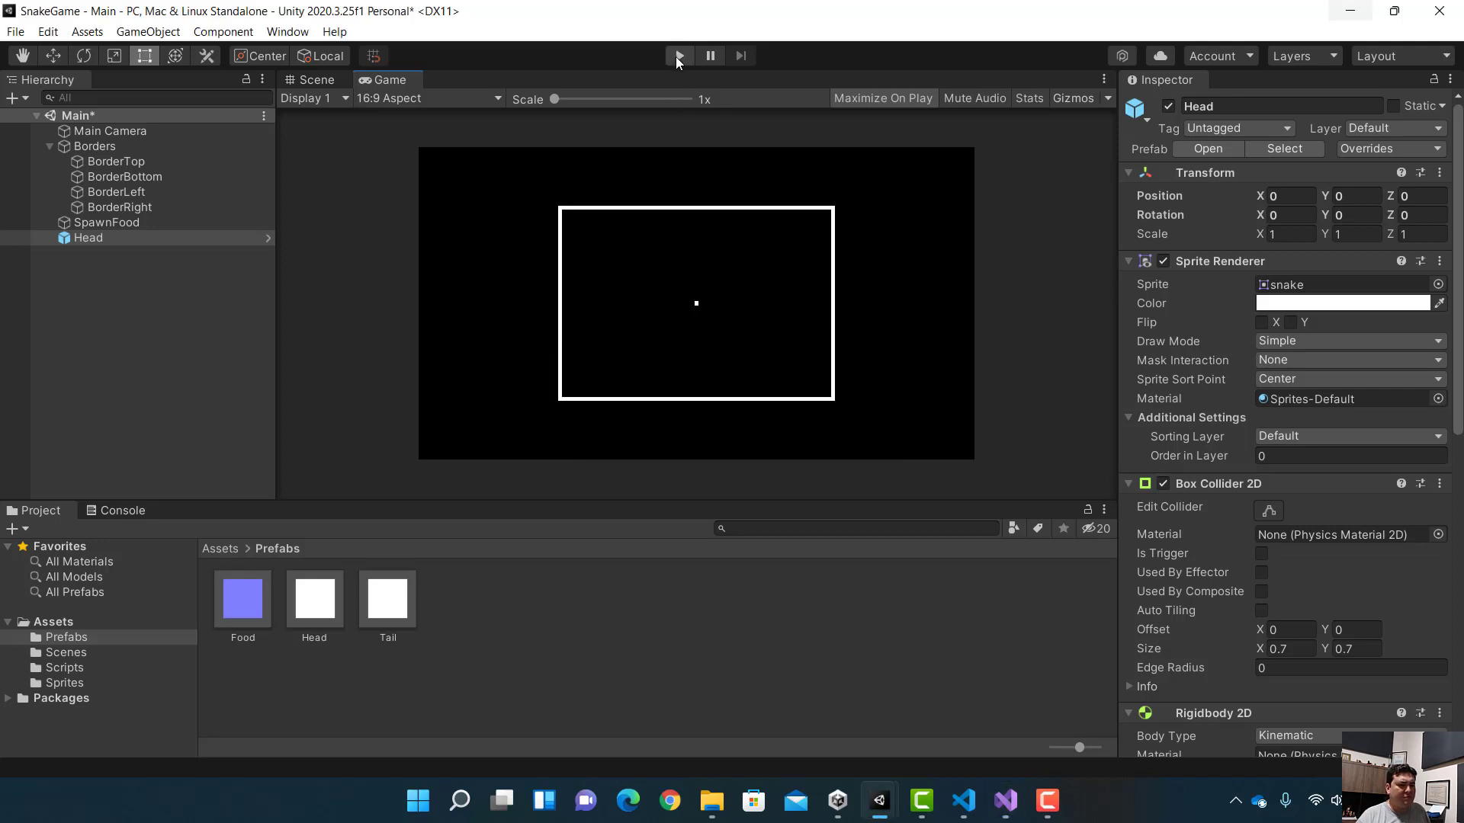
left_click(678, 58)
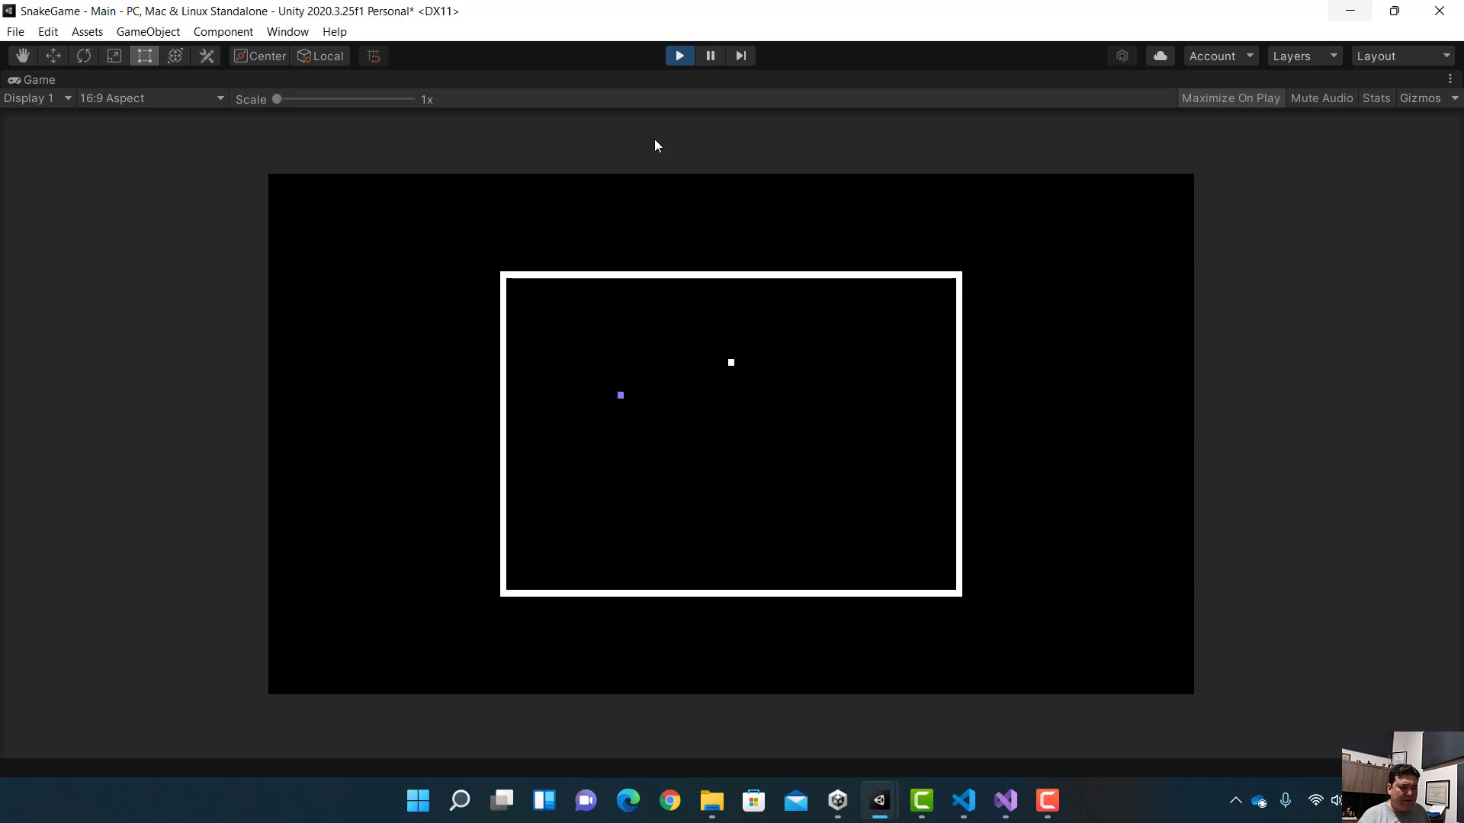
key("Down")
key("Right")
key("Down")
key("Left")
Keep steering the head right, down, left and up, heading toward the food.
key("Right")
key("Down")
key("Left")
key("Left")
key("Right")
key("Up")
key("Right")
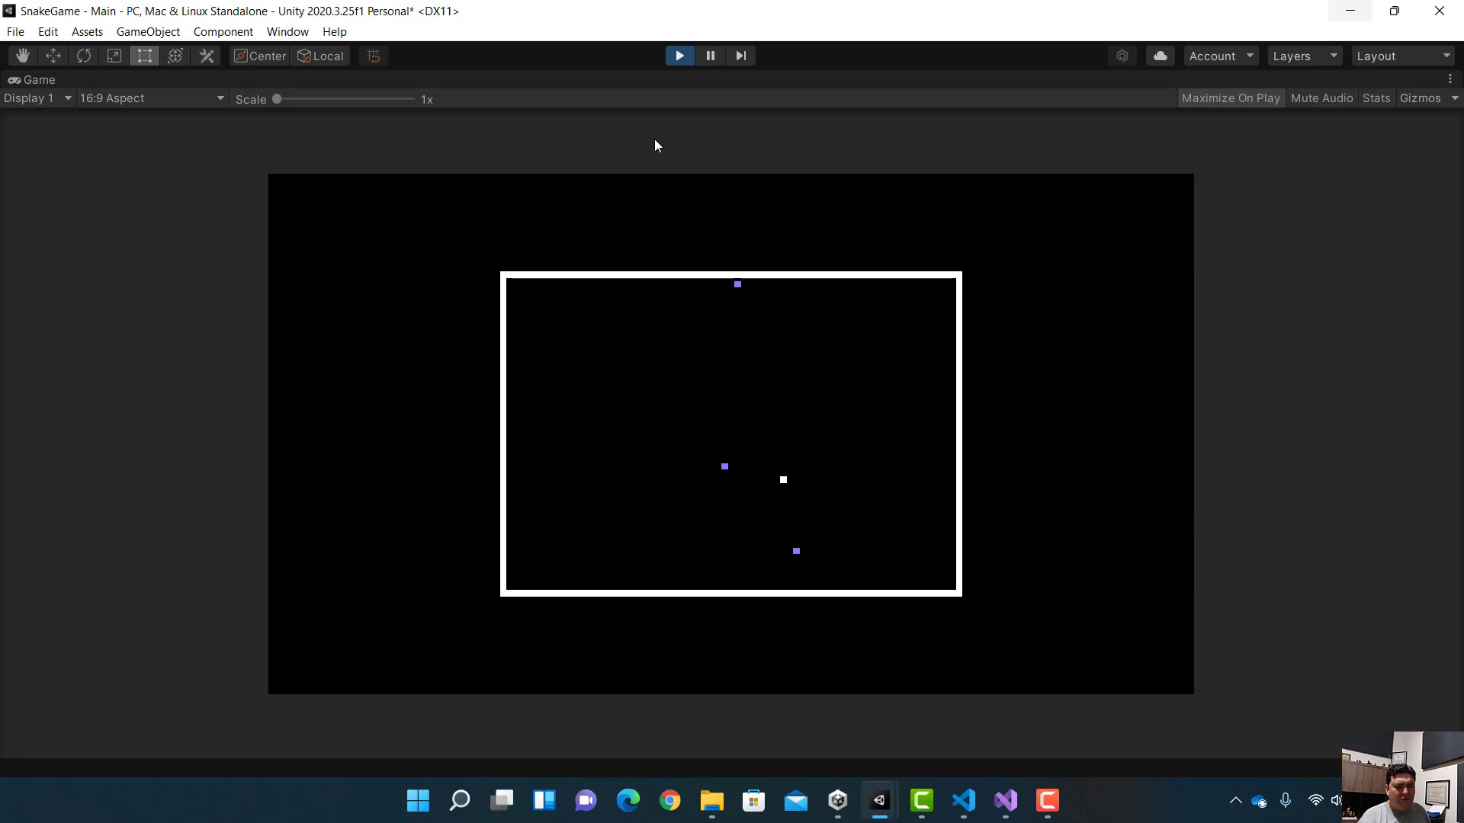
key("Left")
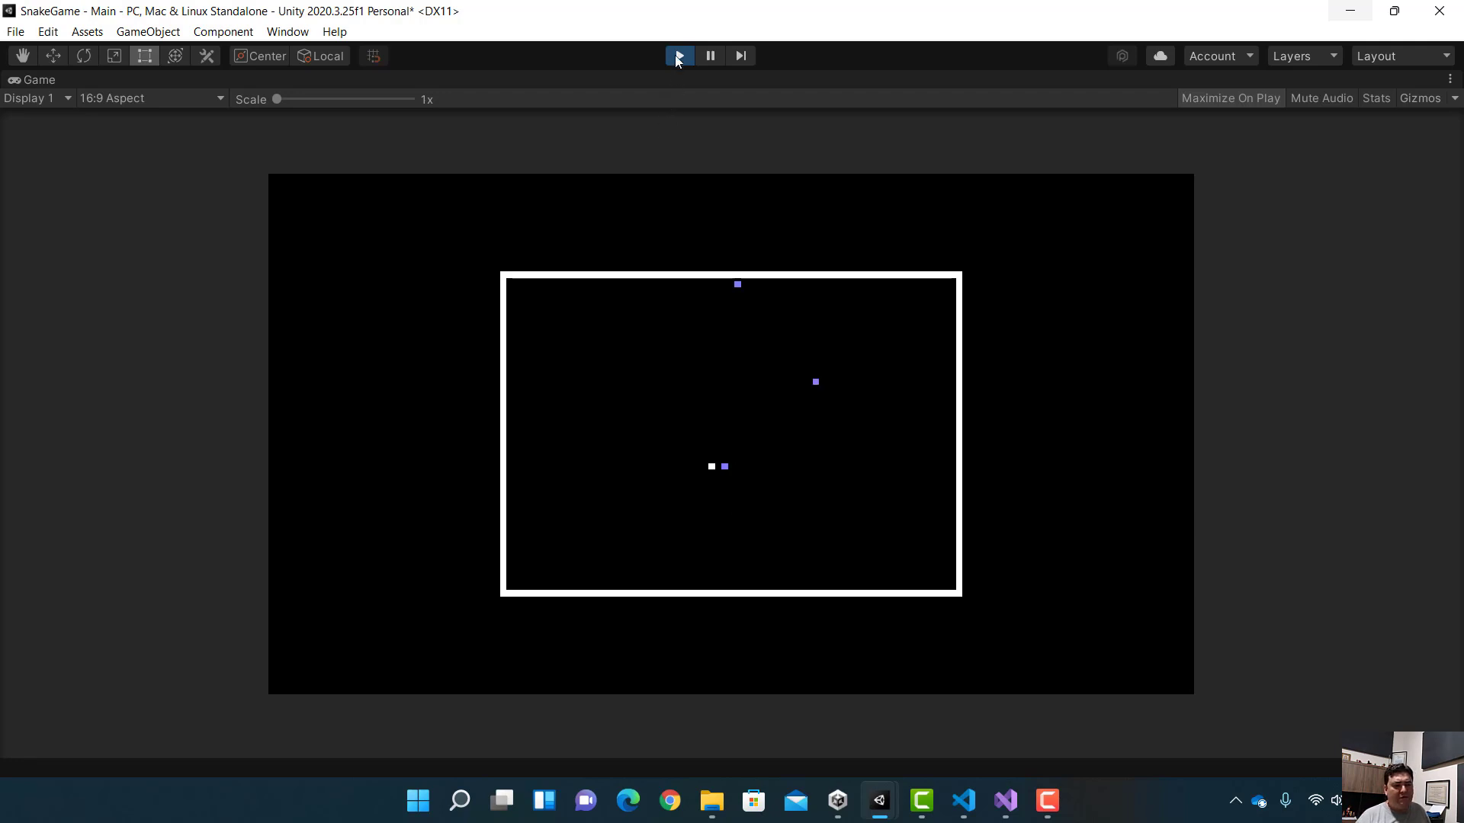
Exit Play mode with Ctrl+P.
key("ctrl+p")
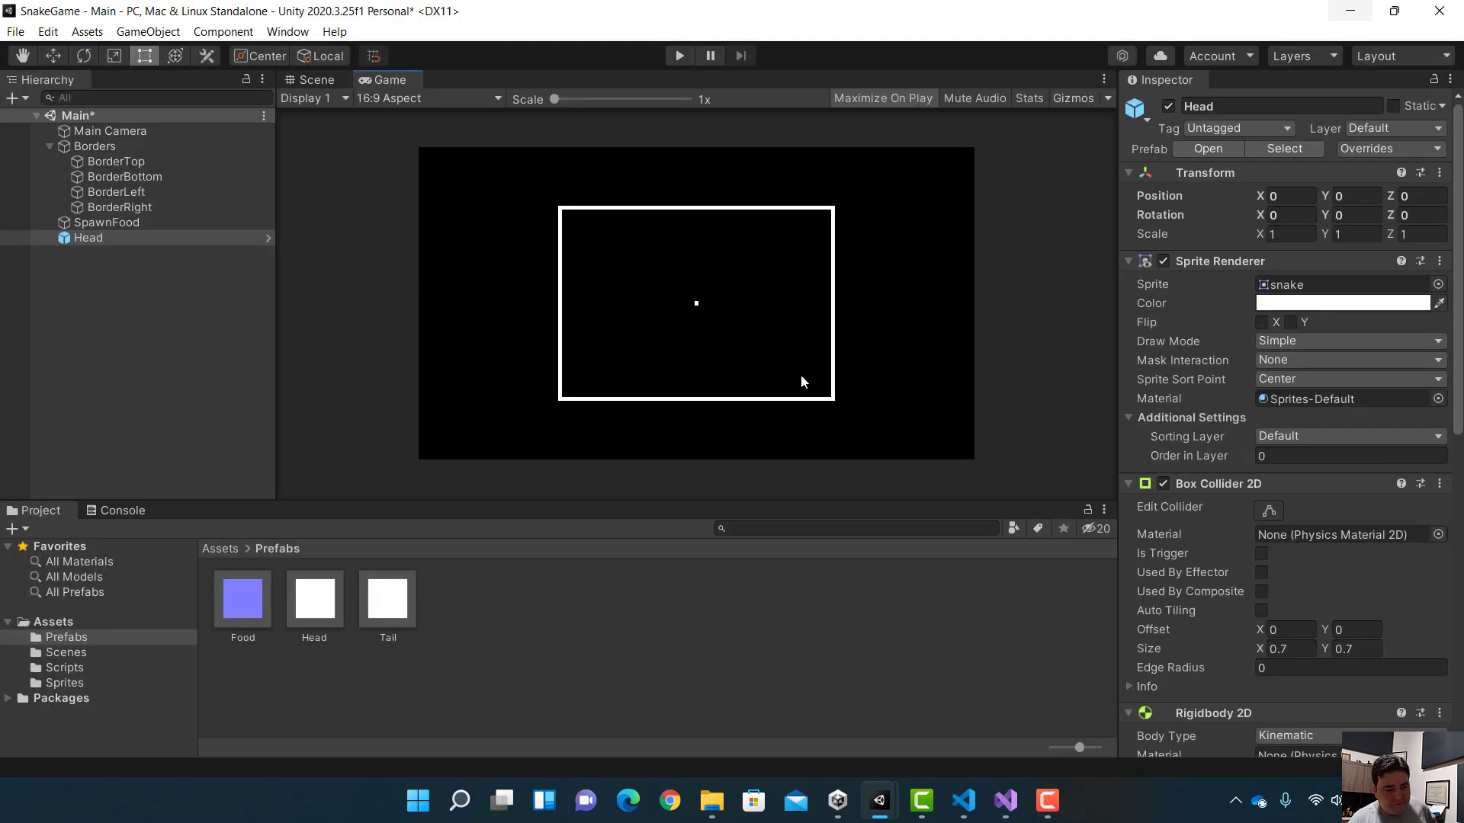